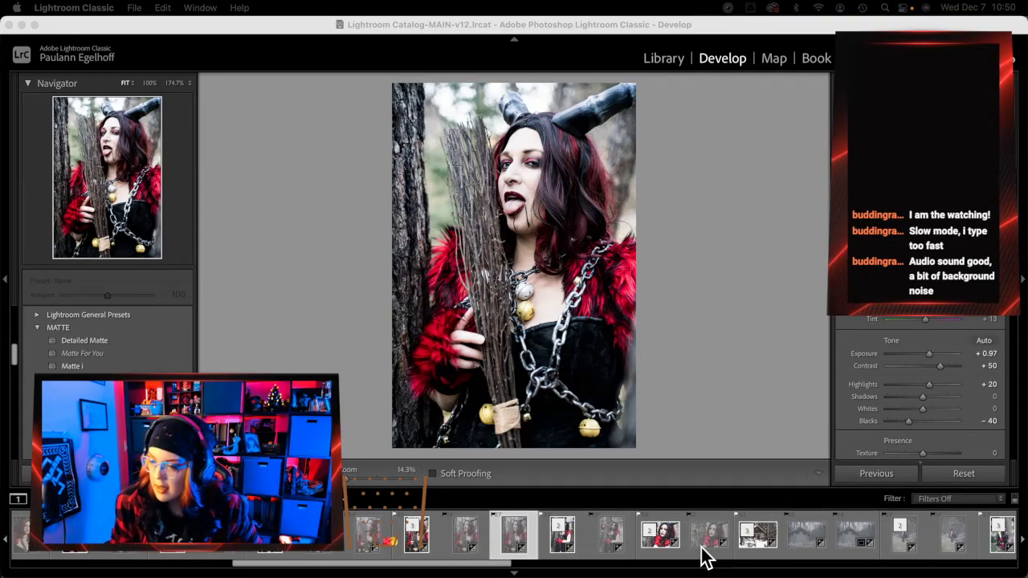
- Send the selected portrait of the horned figure holding twigs from Lightroom Classic to Photoshop for editing, and switch to Photoshop
scroll(833, 537, "right", 5)
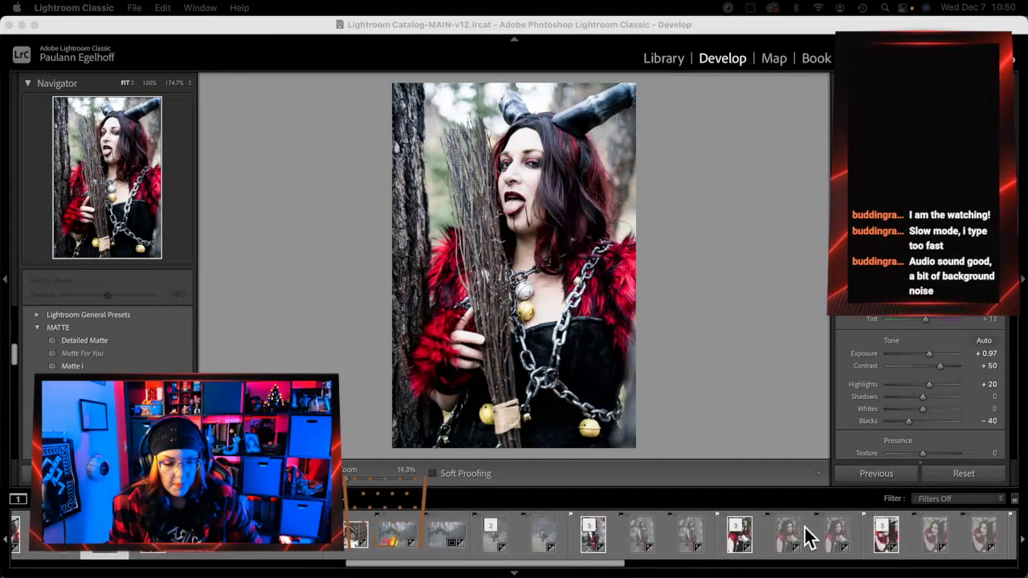
scroll(807, 538, "right", 10)
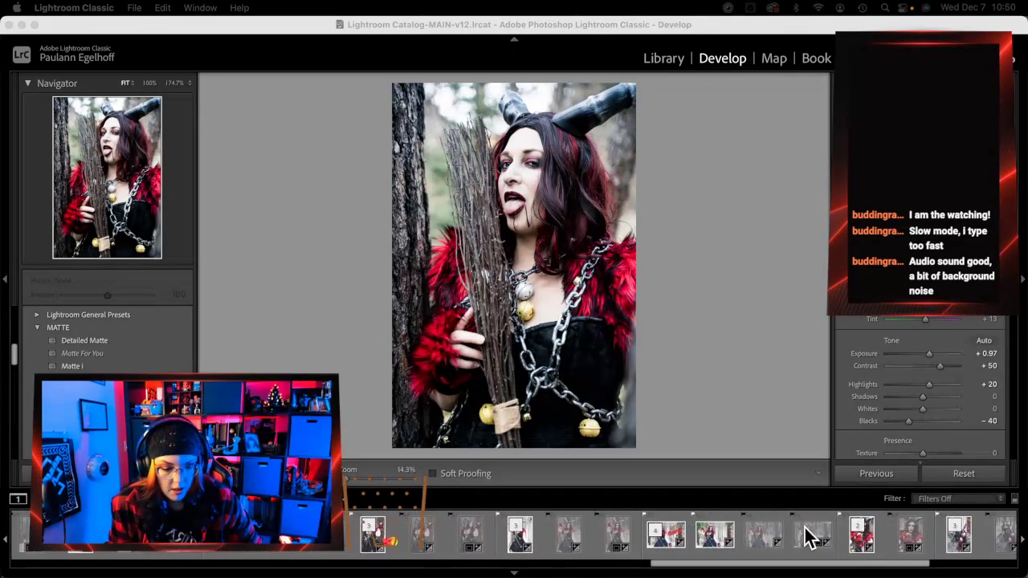
scroll(807, 538, "left", 12)
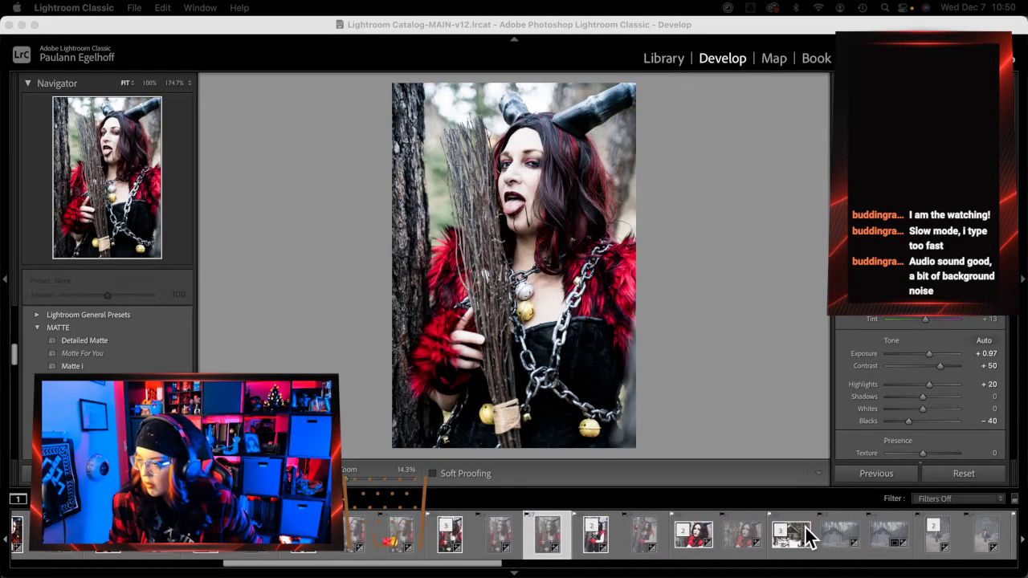
scroll(806, 530, "left", 2)
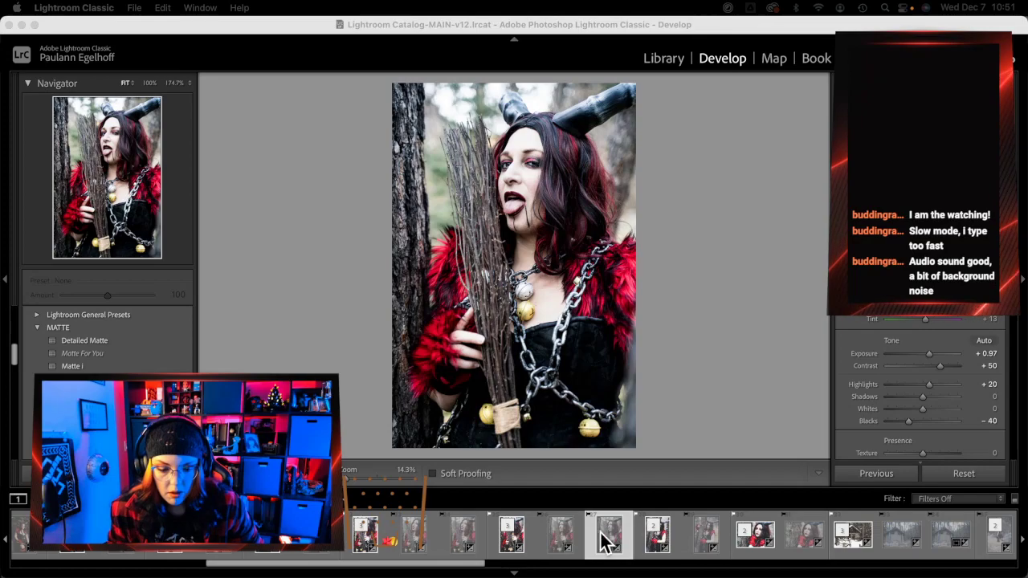
scroll(603, 537, "right", 1)
right_click(572, 541)
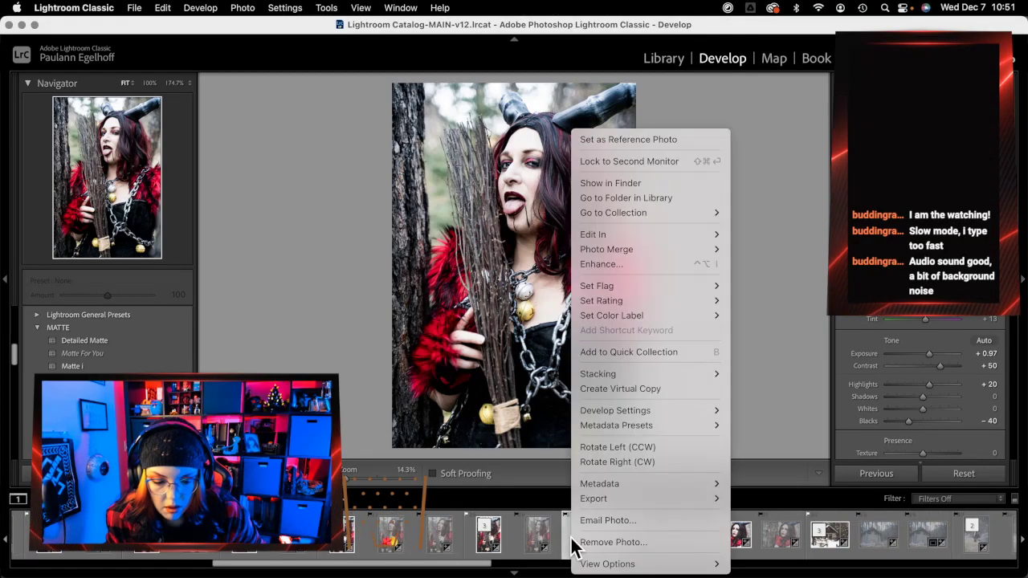
mouse_move(613, 229)
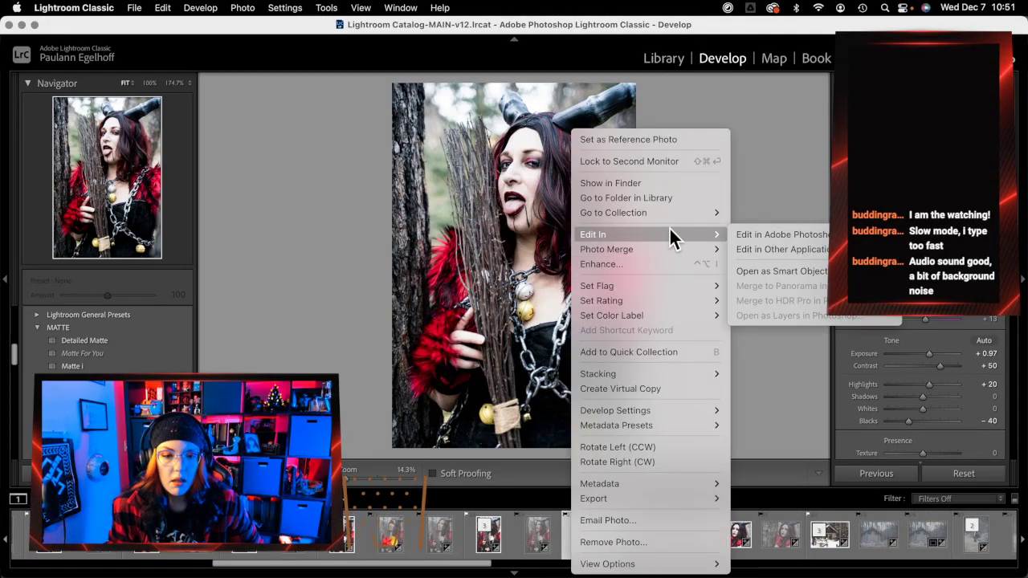
left_click(798, 233)
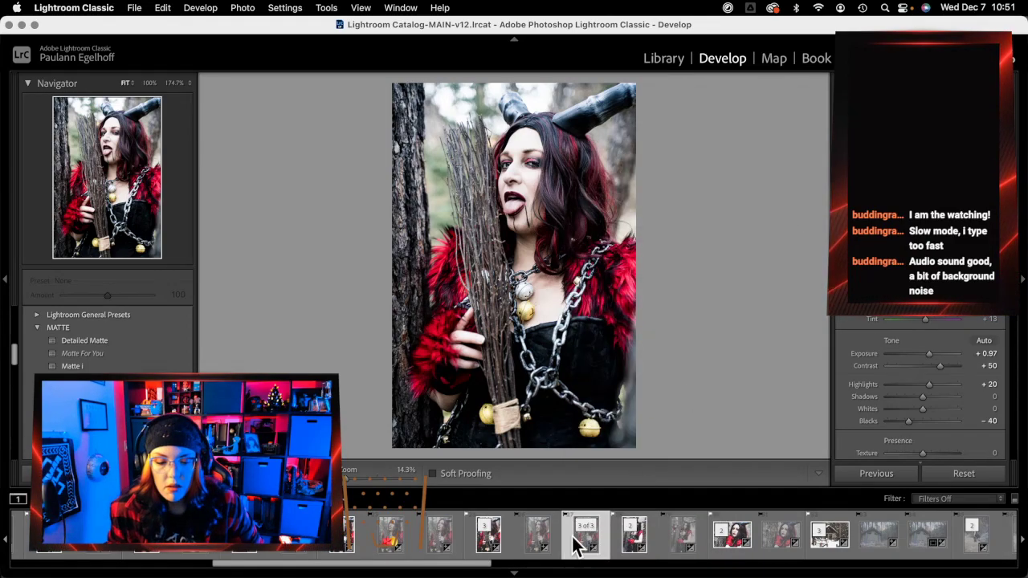
right_click(571, 533)
mouse_move(673, 230)
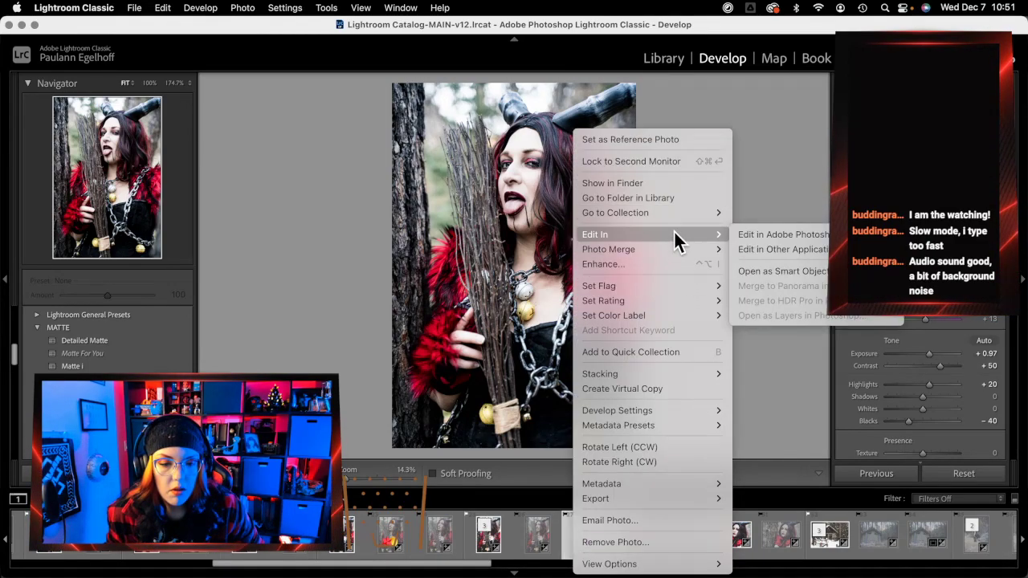
left_click(753, 231)
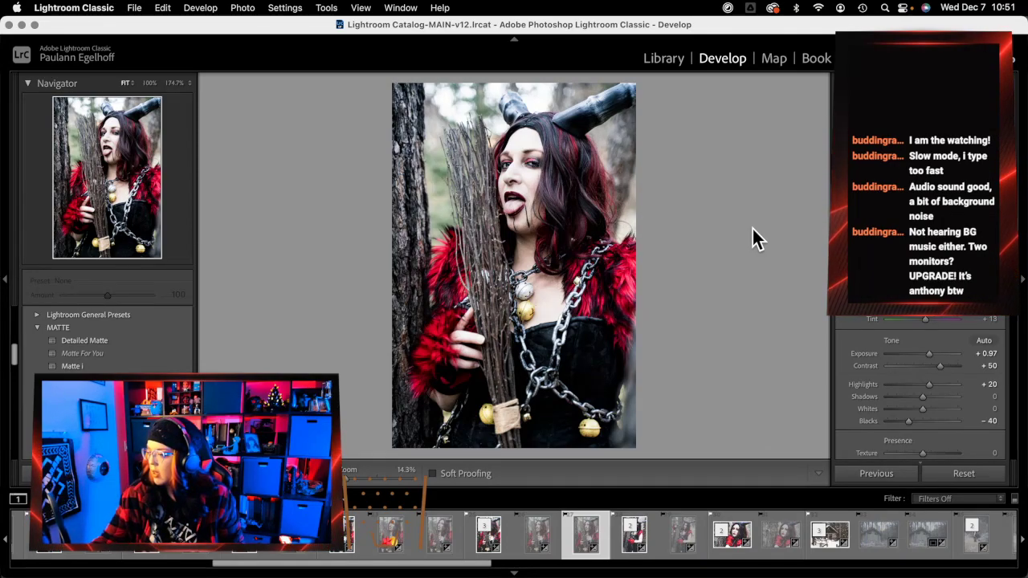
key("super+Tab")
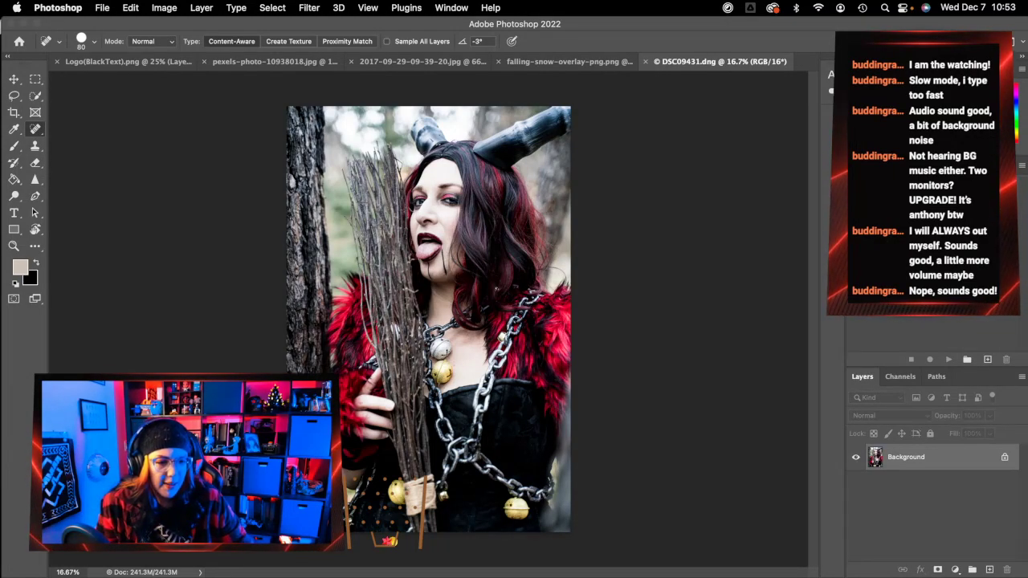
- Run the frequency separation action on the portrait, accepting a Gaussian Blur radius of 8.5 pixels and continuing through its messages
left_click(889, 208)
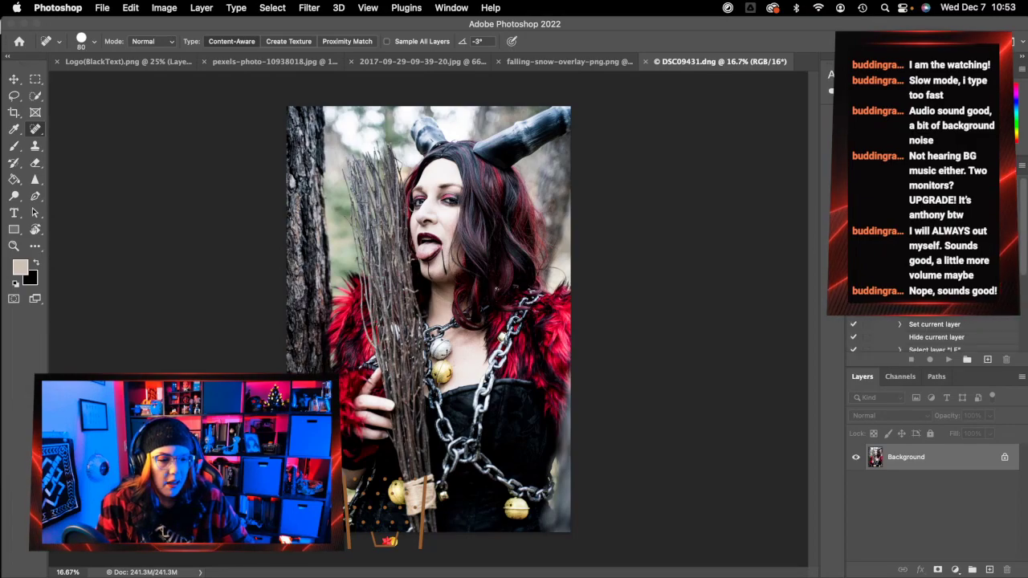
scroll(931, 334, "down", 2)
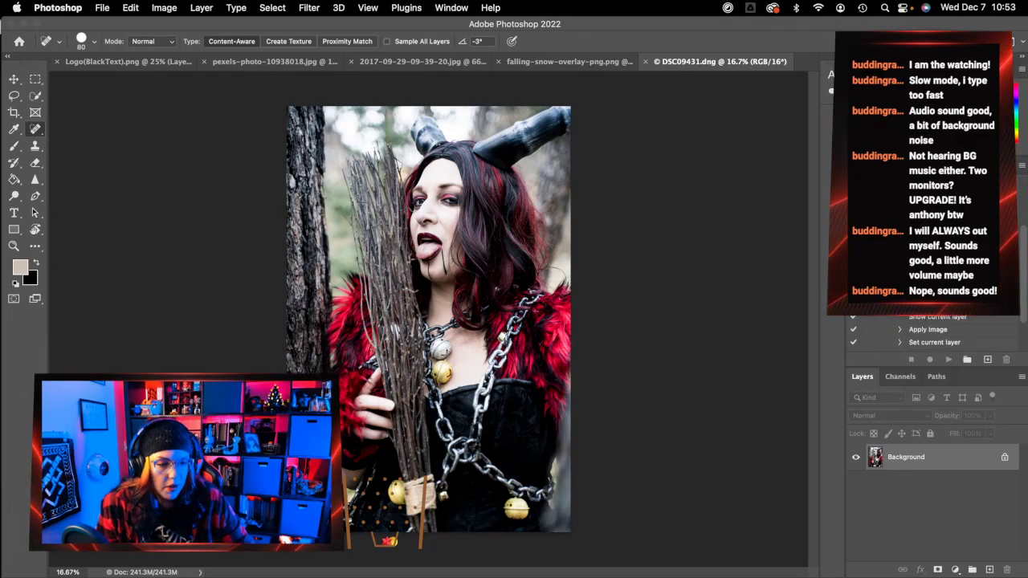
scroll(931, 333, "down", 2)
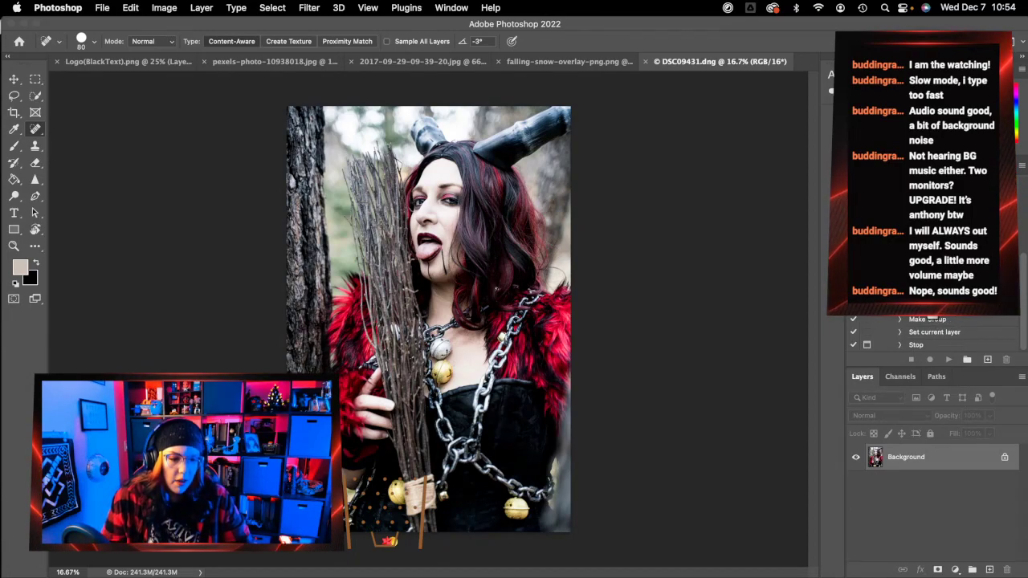
scroll(923, 273, "up", 3)
left_click(889, 241)
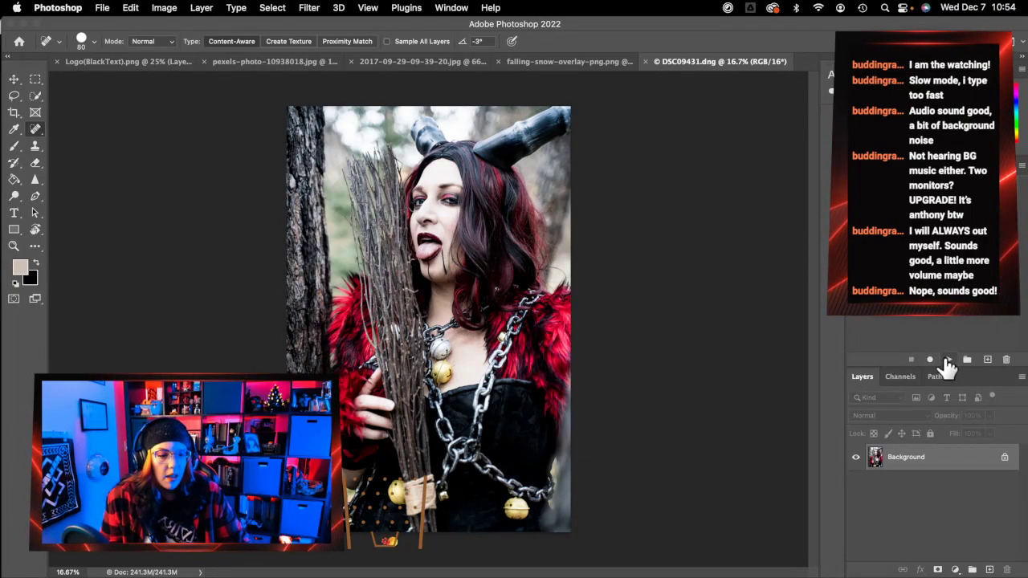
left_click(947, 361)
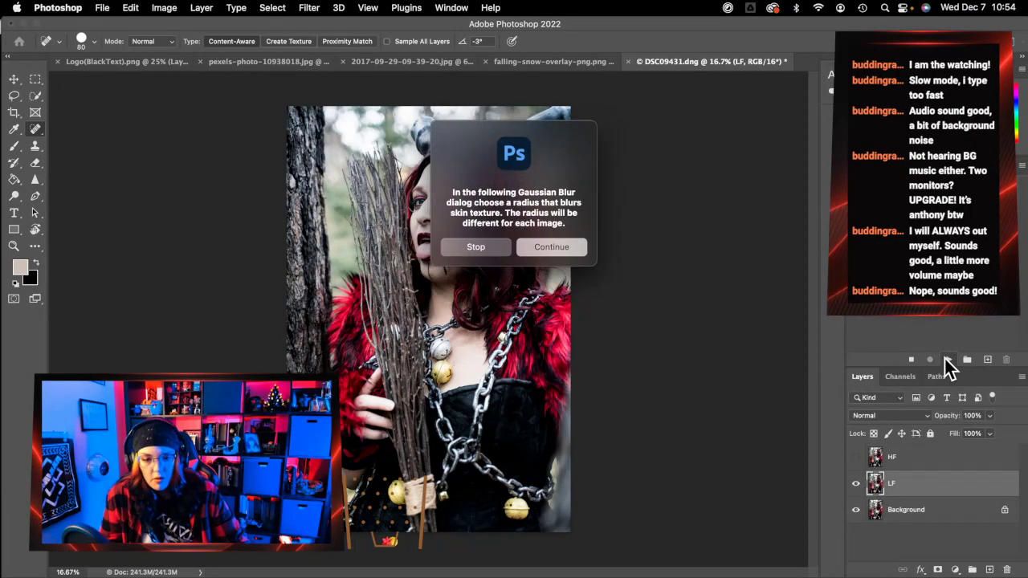
key("Return")
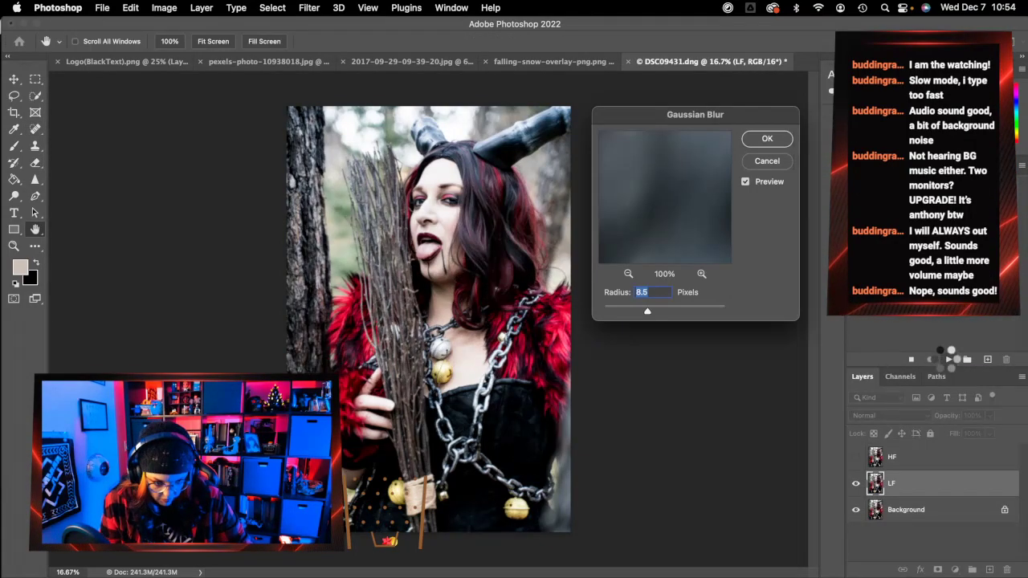
key("Return")
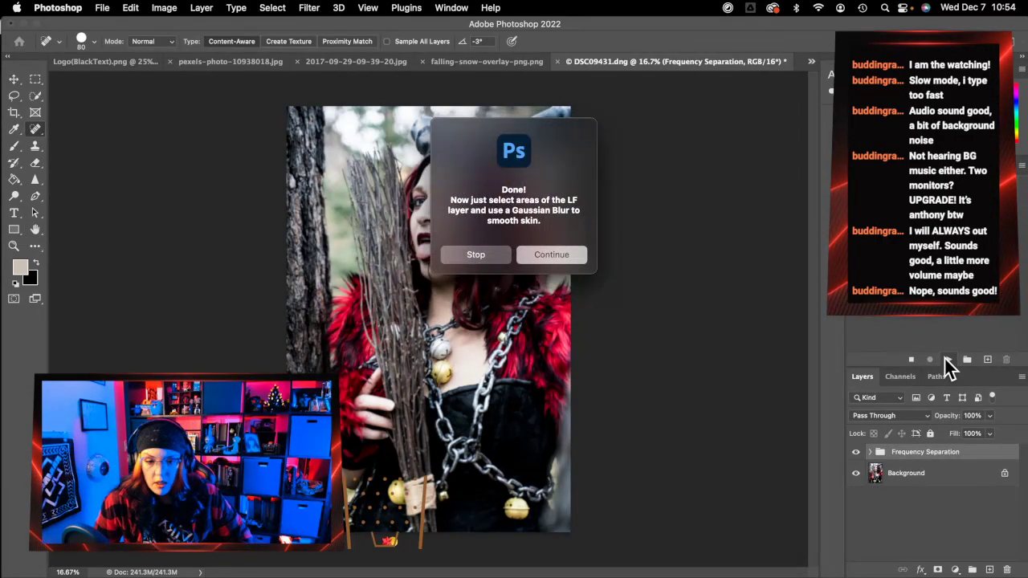
left_click(566, 256)
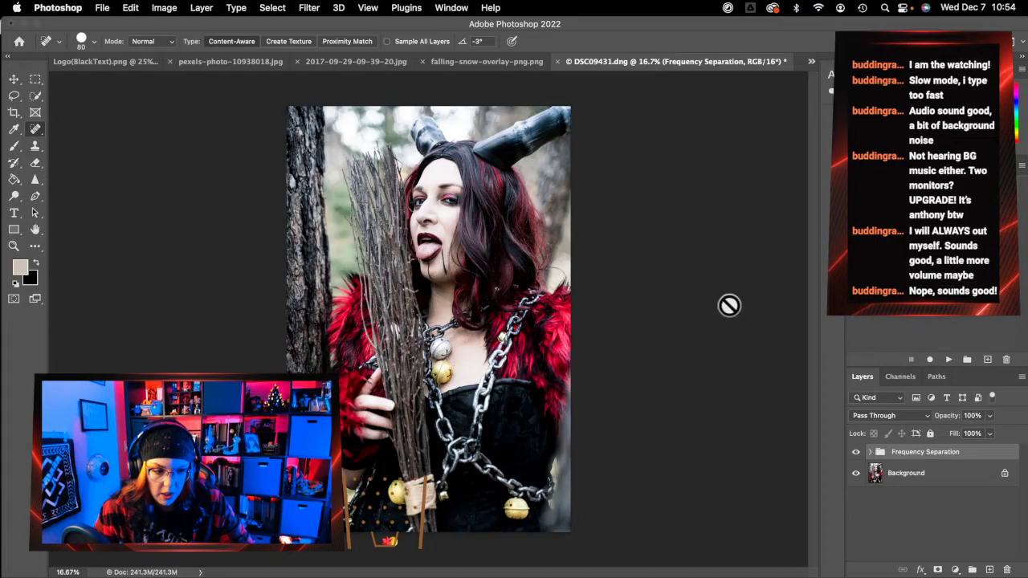
- Expand the Frequency Separation group, make the LF layer active and choose the Lasso tool
left_click(870, 452)
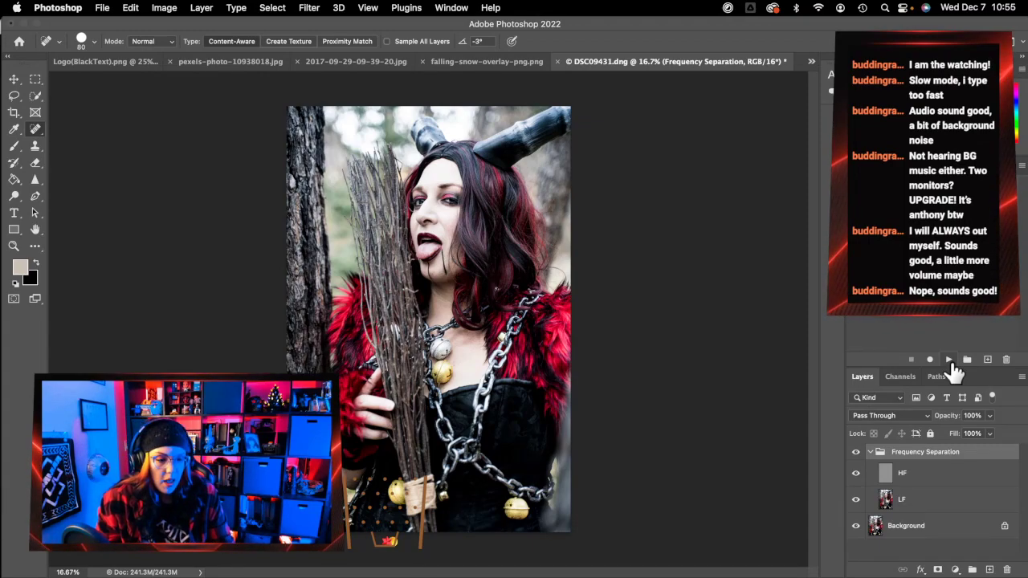
left_click(920, 504)
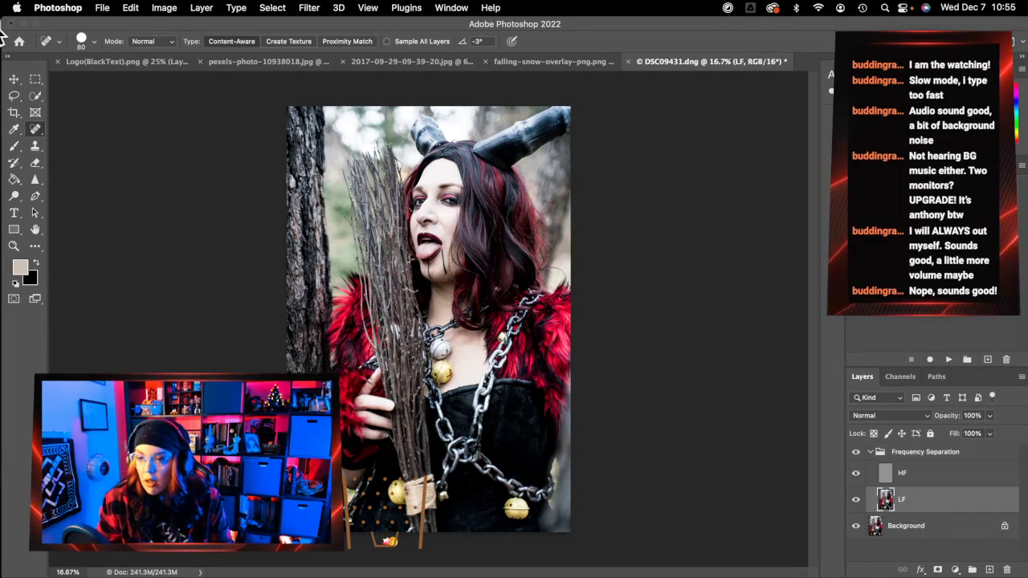
left_click(13, 97)
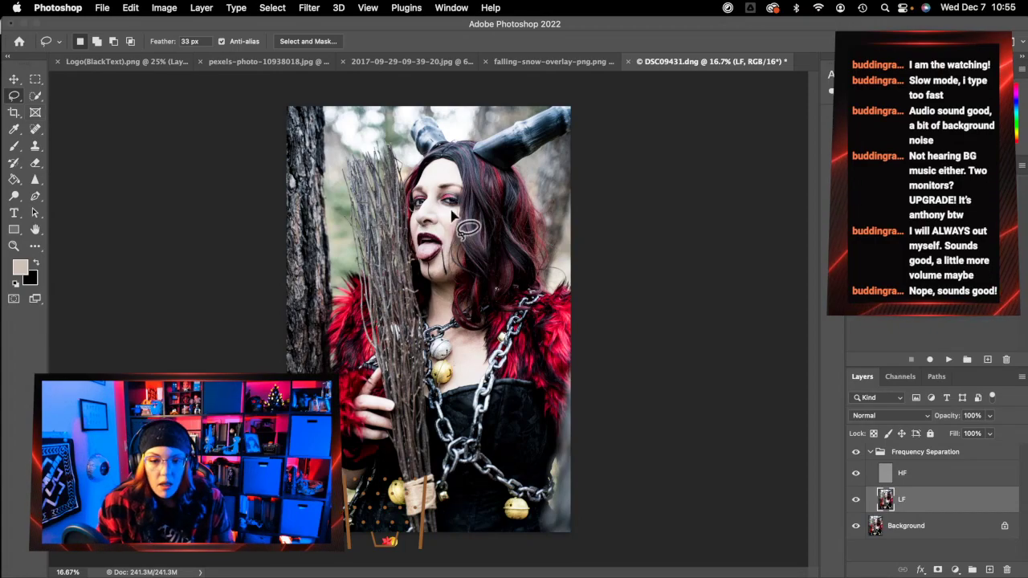
- Examine the skin texture around the eyes, nose, cheek and mouth up close, and return to the whole portrait
left_click(14, 246)
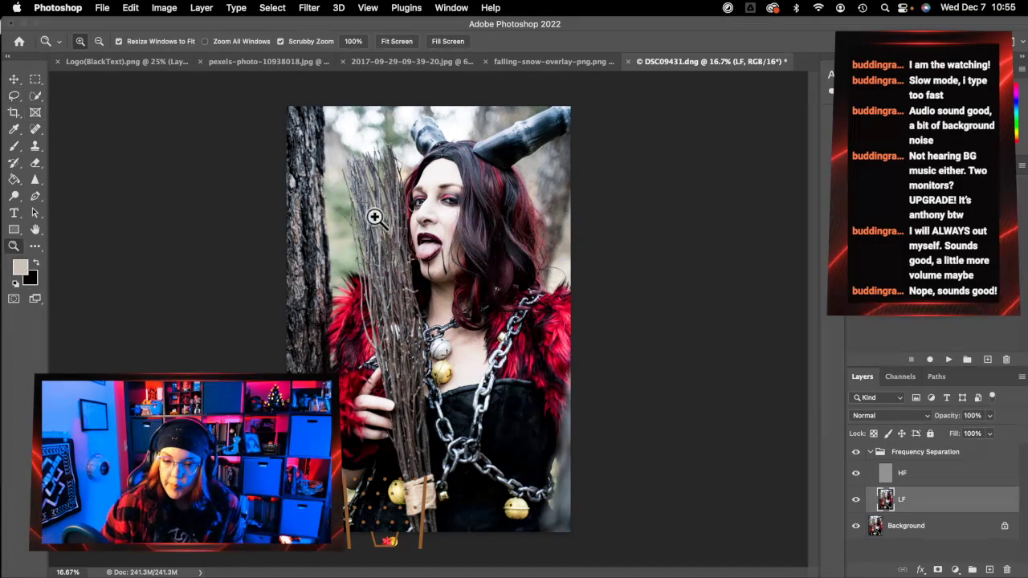
left_click(458, 224)
left_click(457, 224)
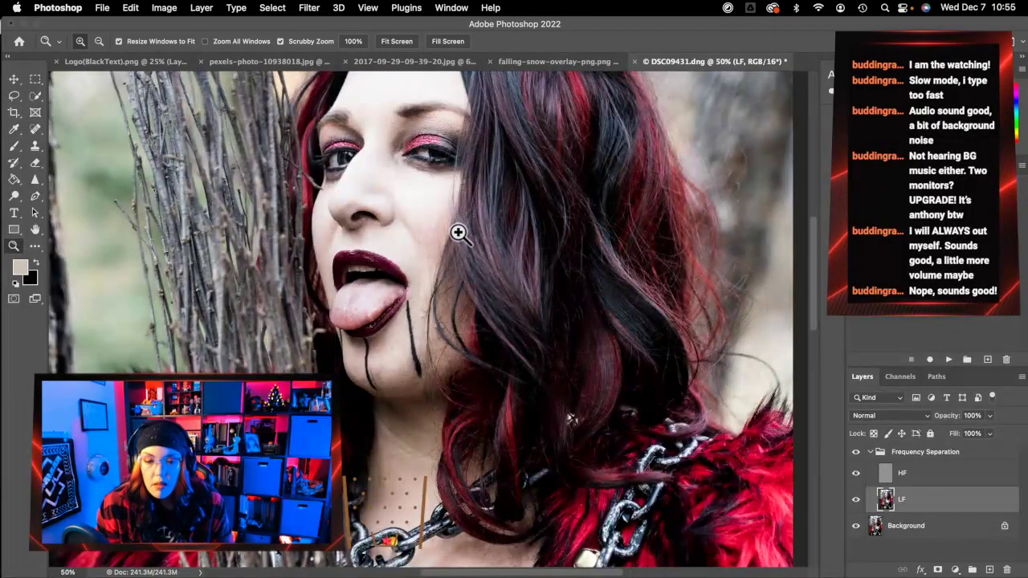
left_click(413, 229)
left_click(413, 230)
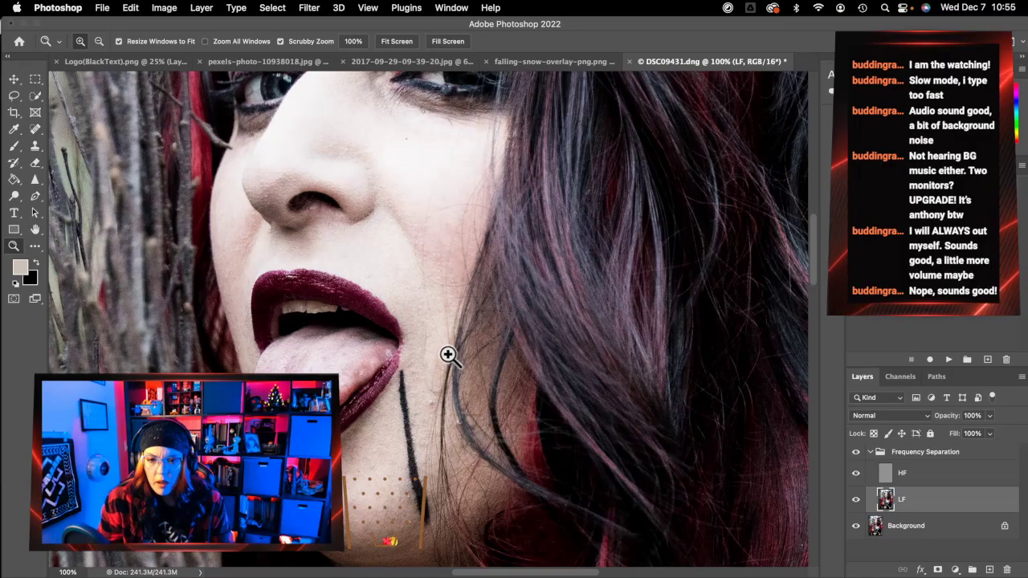
scroll(450, 356, "up", 5)
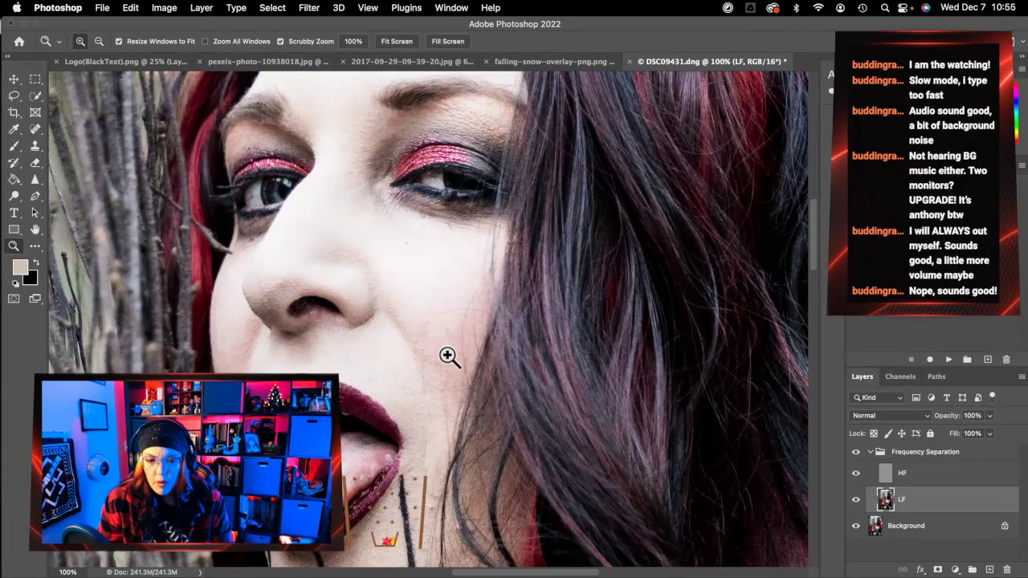
scroll(448, 356, "down", 3)
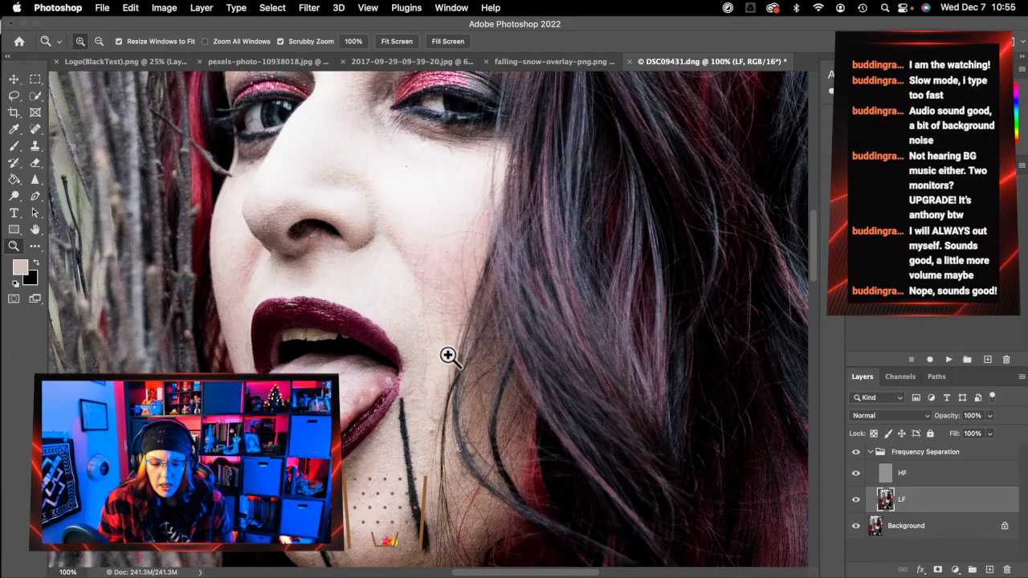
scroll(421, 253, "up", 4)
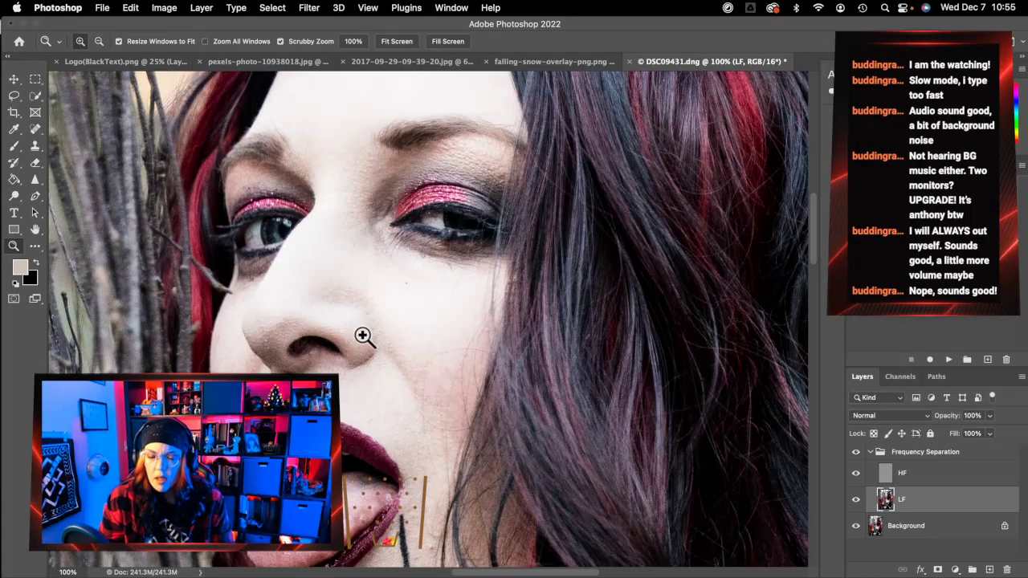
scroll(449, 351, "down", 4)
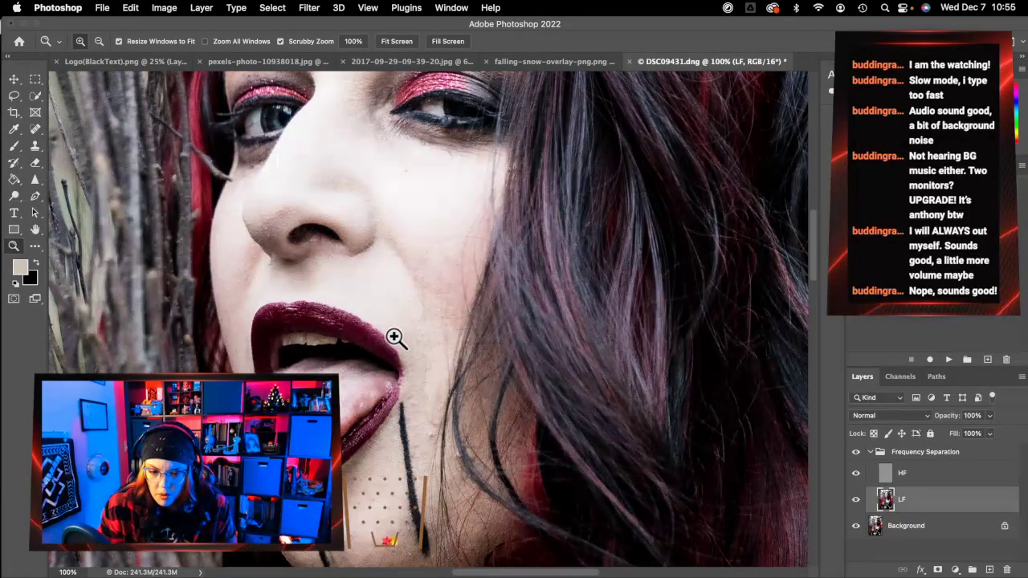
left_click(395, 338)
left_click(394, 338)
left_click(394, 338)
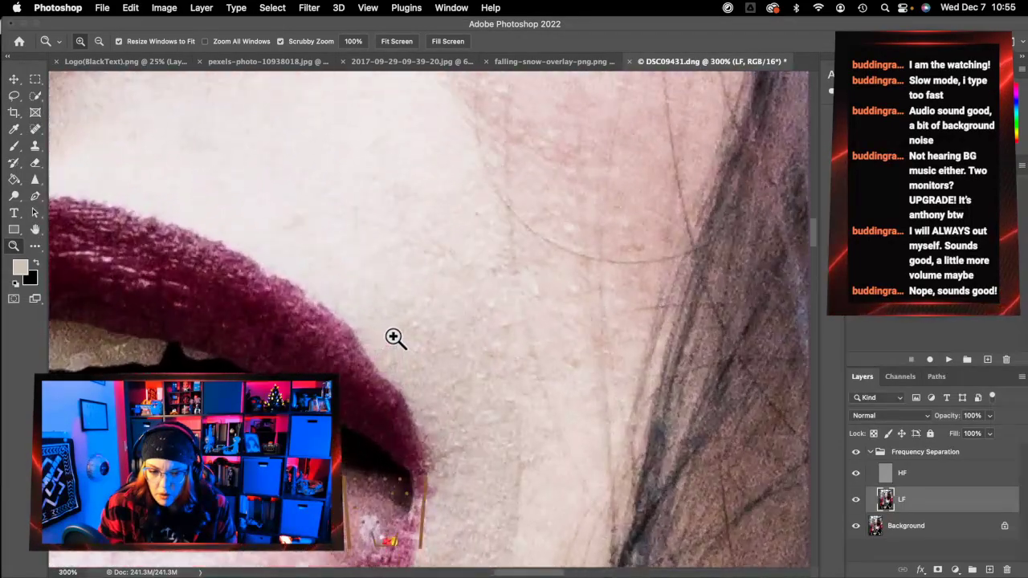
left_click(407, 40)
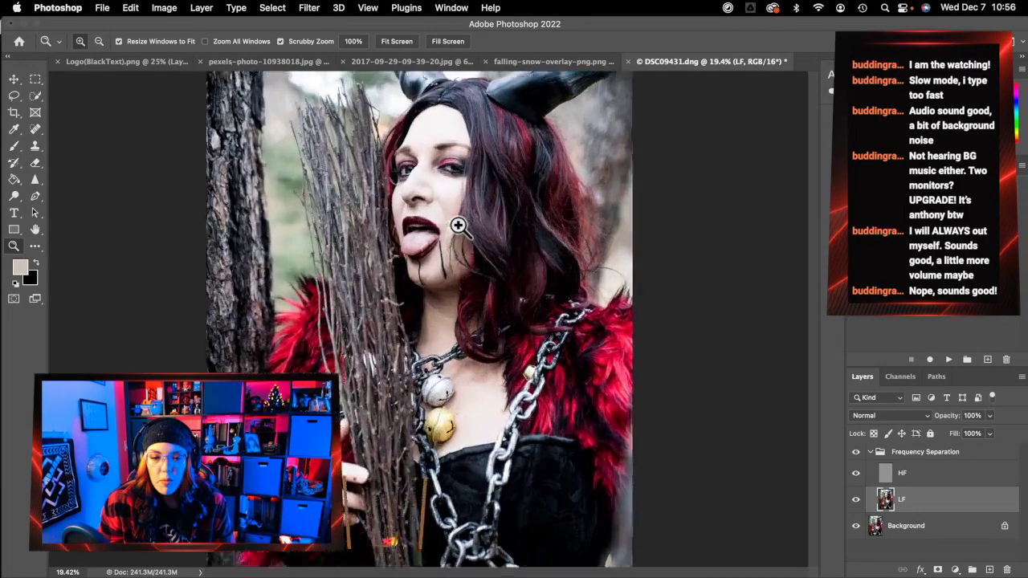
- Enlarge the view of the face from the eyes to the chin and choose the Lasso tool
left_click(457, 226)
left_click(477, 302)
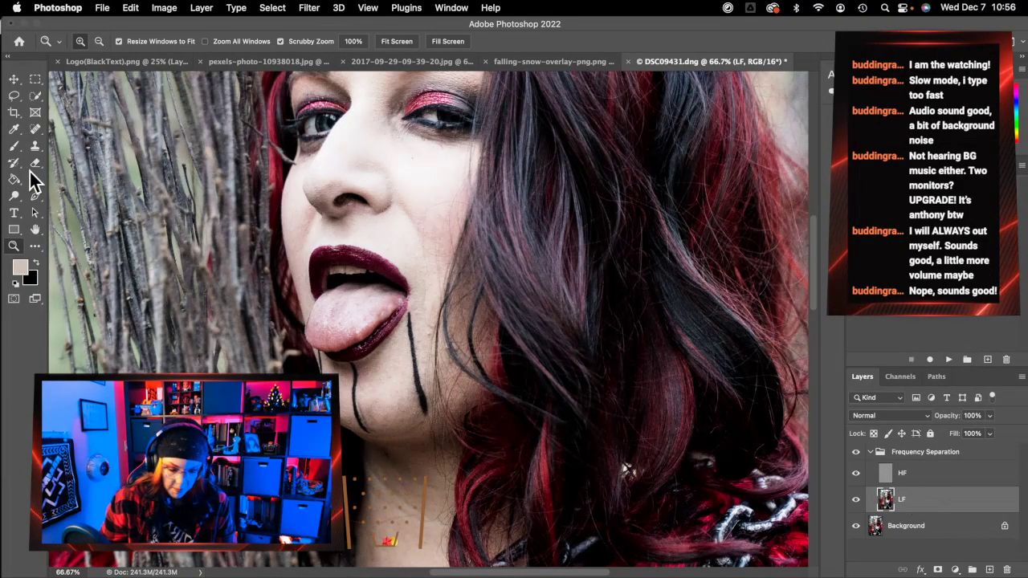
left_click(14, 95)
scroll(454, 265, "up", 1)
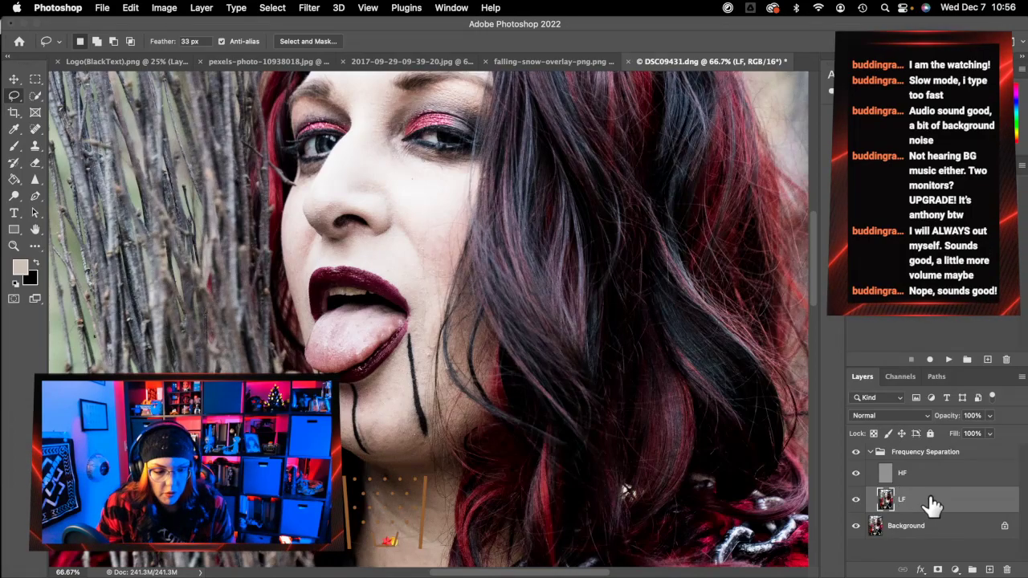
left_click(924, 479)
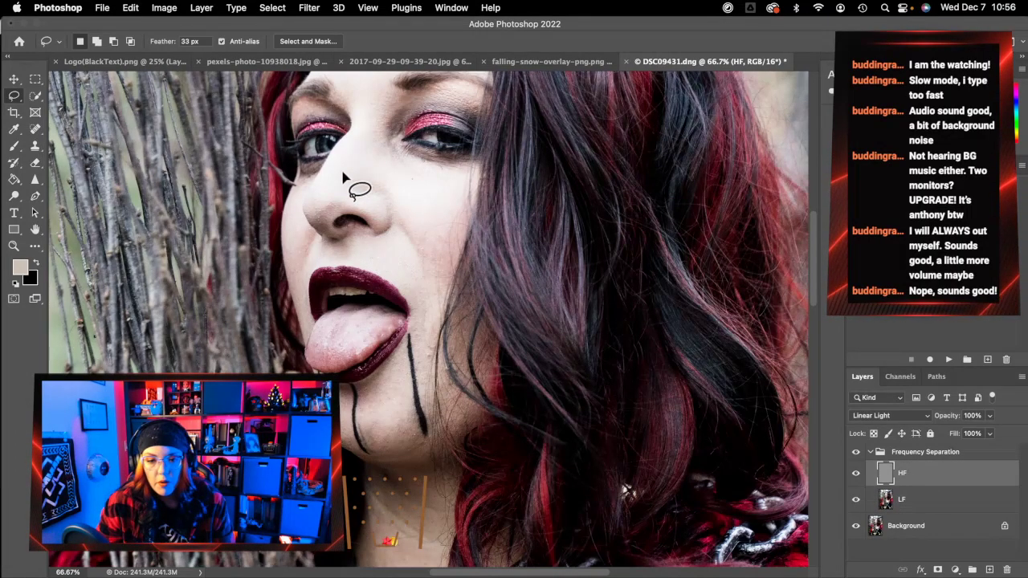
mouse_move(345, 102)
left_mouse_down()
mouse_move(306, 88)
mouse_move(281, 156)
mouse_move(328, 207)
mouse_move(526, 190)
mouse_move(508, 106)
mouse_move(424, 89)
mouse_move(344, 102)
left_mouse_up()
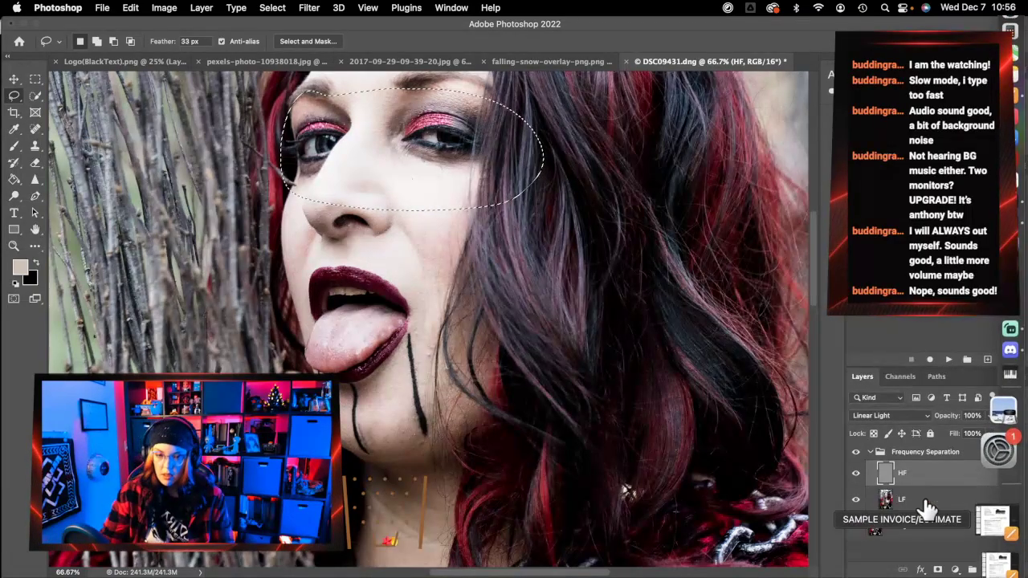
key("super+ctrl+alt+f")
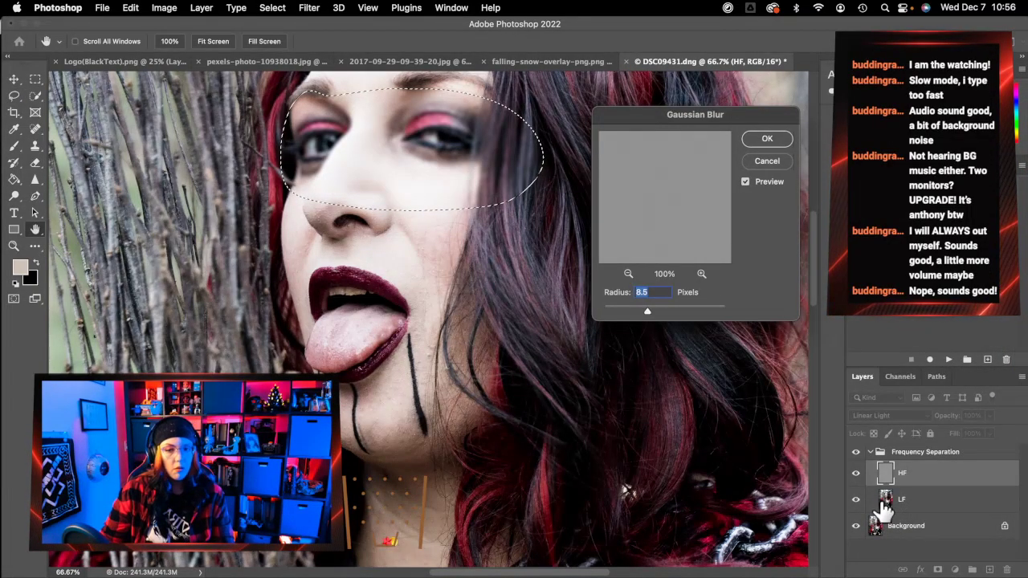
left_click(747, 161)
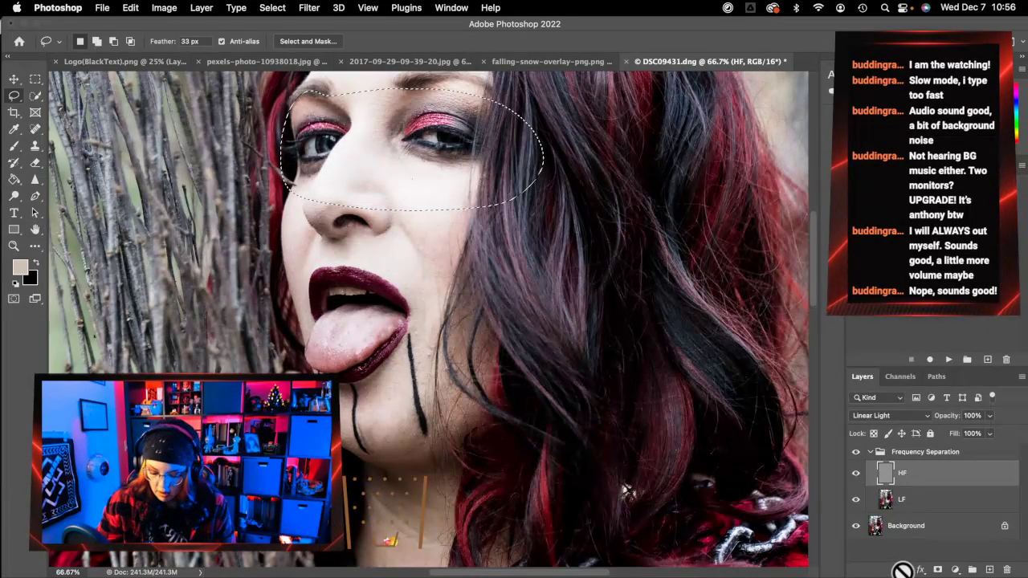
- On the LF layer, lasso the nose and cheeks between the eyes and upper lip, and apply a Gaussian Blur of 8.5 pixels
left_click(910, 506)
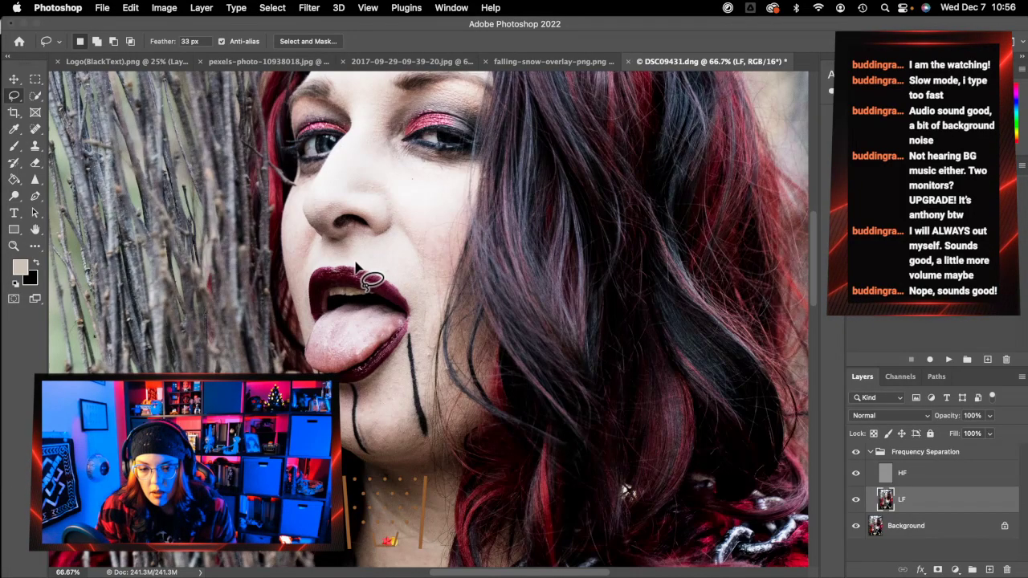
mouse_move(356, 263)
left_mouse_down()
mouse_move(418, 302)
mouse_move(436, 300)
mouse_move(469, 243)
mouse_move(495, 158)
mouse_move(493, 146)
mouse_move(452, 153)
mouse_move(364, 125)
left_mouse_up()
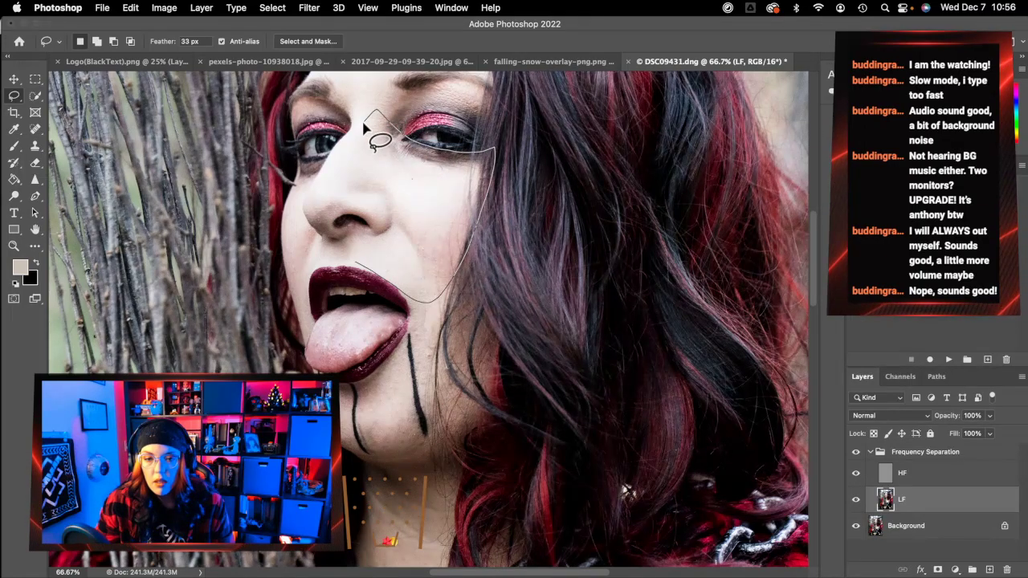
left_click_drag(326, 157, 300, 159)
mouse_move(283, 232)
left_mouse_down()
mouse_move(279, 264)
mouse_move(301, 304)
mouse_move(314, 267)
mouse_move(430, 295)
left_mouse_up()
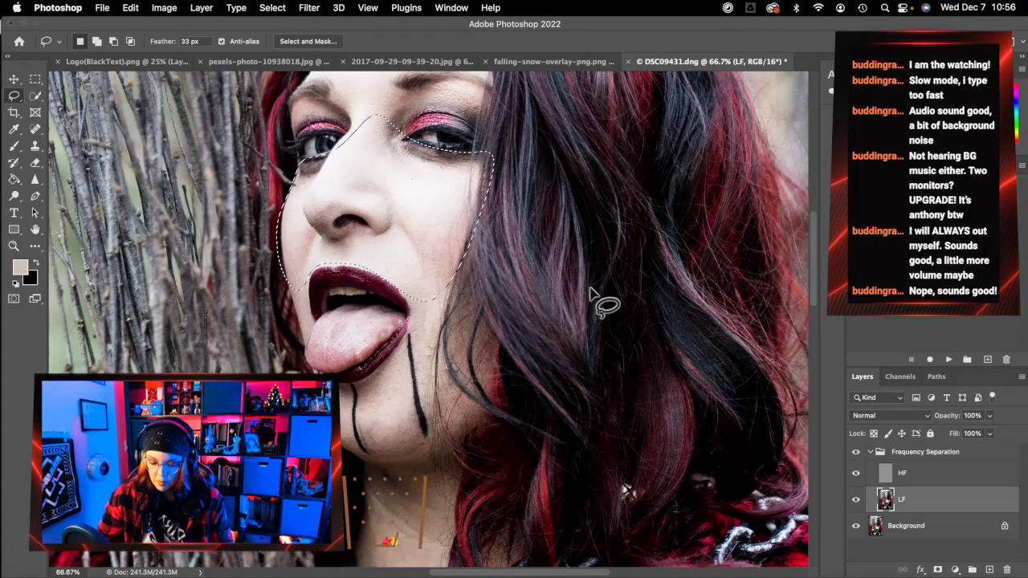
key("super+alt+f")
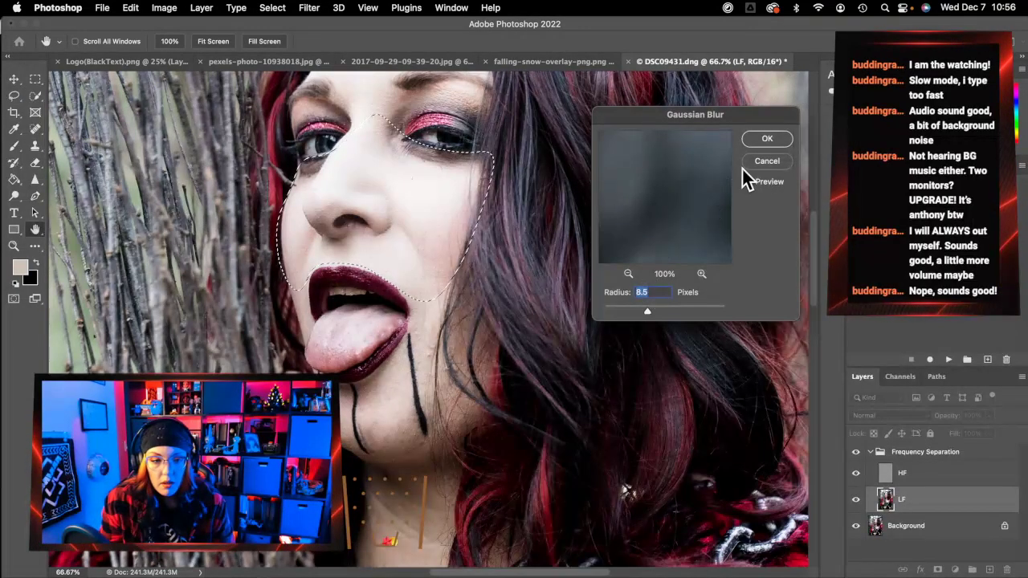
left_click(758, 136)
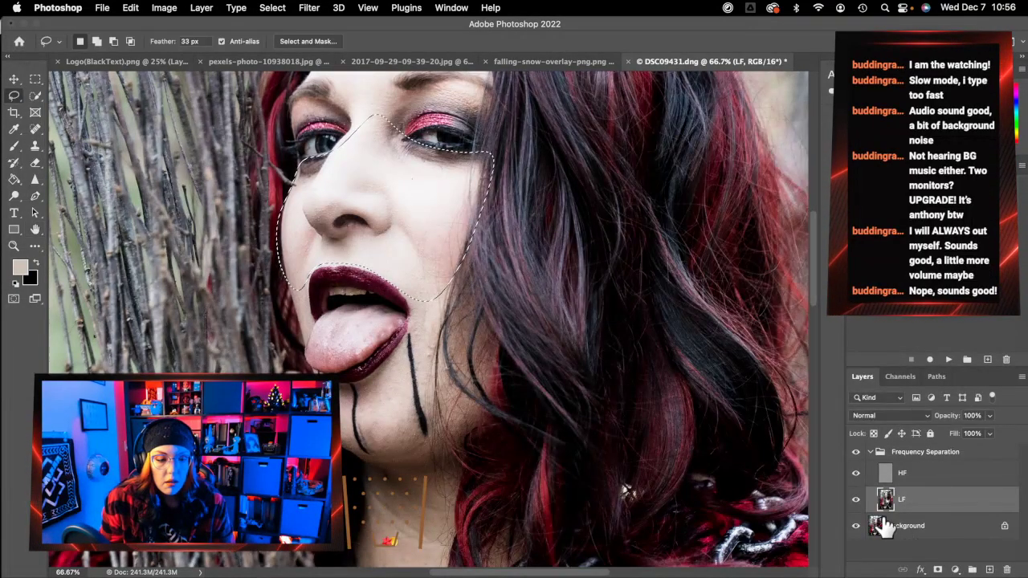
left_click(855, 472)
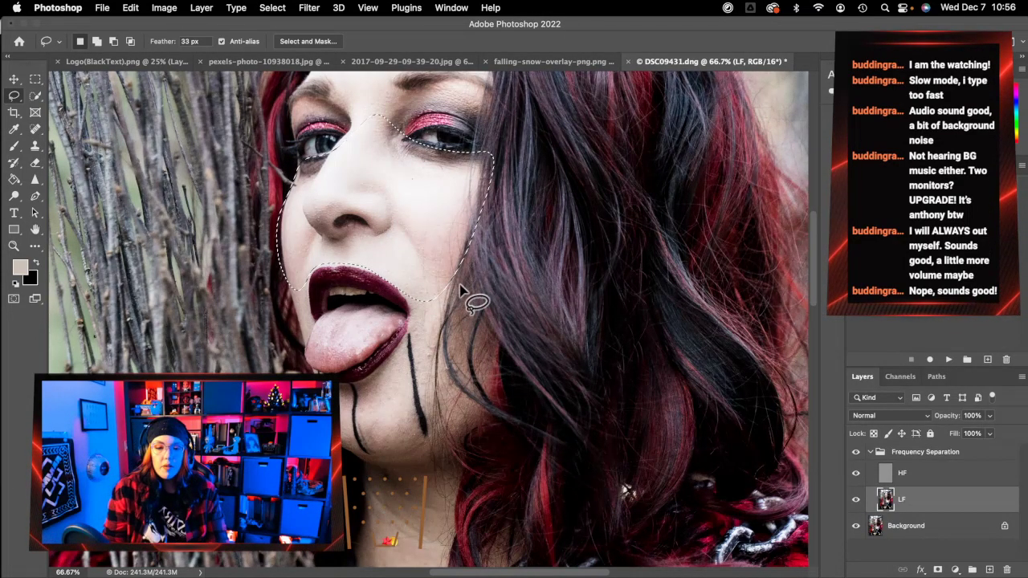
- Lasso the chin, jaw and upper neck below the mouth, apply a Gaussian Blur of 8.5 pixels, and deselect
mouse_move(462, 277)
left_mouse_down()
mouse_move(506, 371)
mouse_move(516, 422)
mouse_move(451, 546)
mouse_move(361, 536)
mouse_move(336, 380)
mouse_move(353, 386)
mouse_move(466, 289)
left_mouse_up()
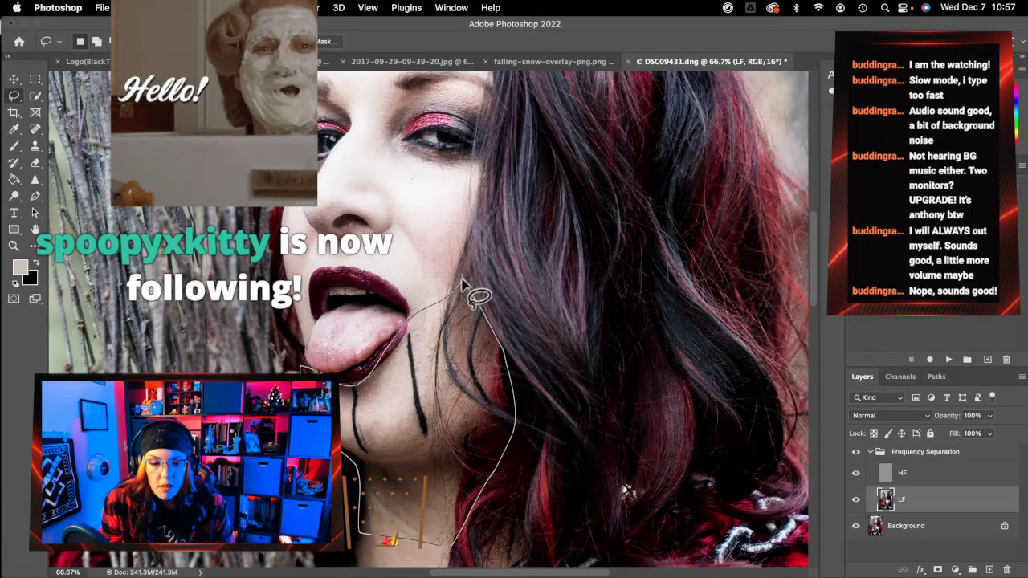
key("super+alt+f")
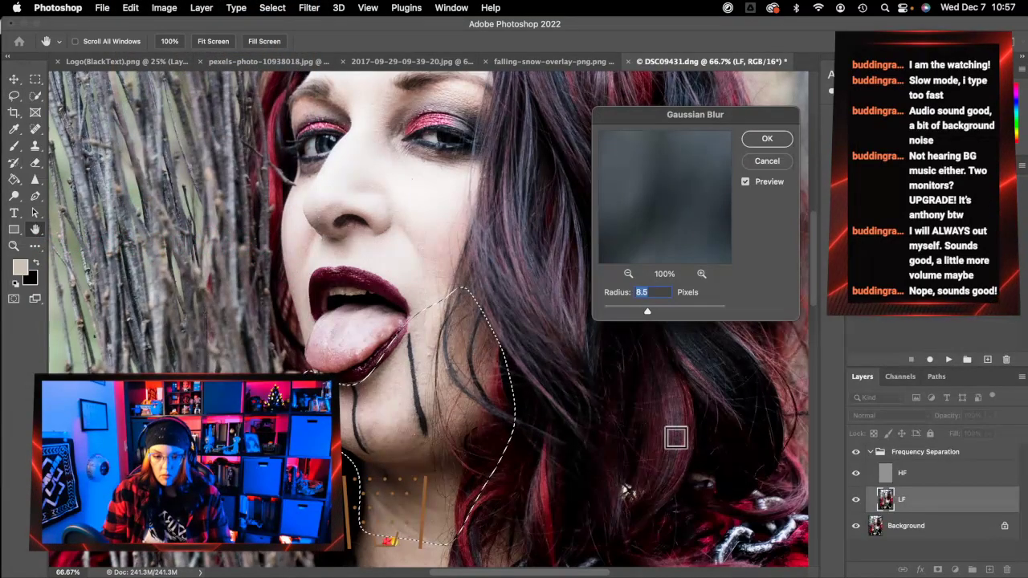
left_click(755, 141)
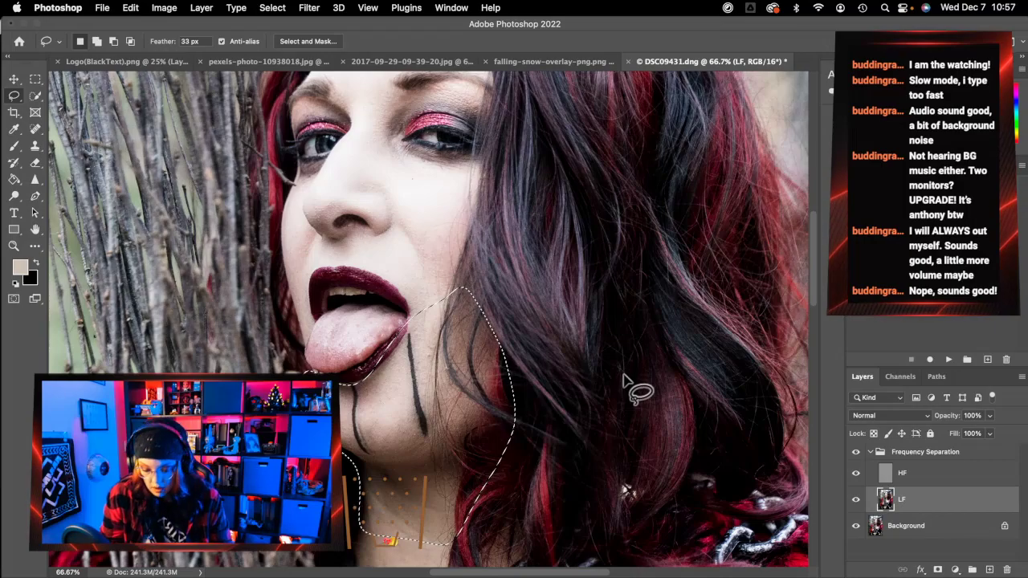
key("super+d")
- Lasso the neck from under the chin down to the chain, blur it with an 8.5-pixel Gaussian Blur, and deselect
scroll(602, 409, "down", 5)
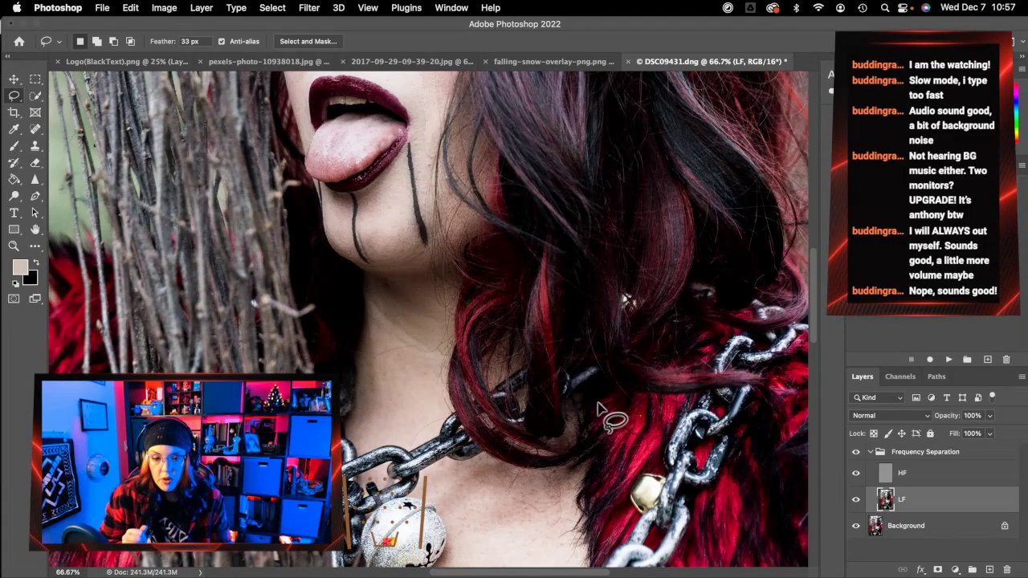
mouse_move(458, 265)
left_mouse_down()
mouse_move(453, 402)
mouse_move(441, 432)
mouse_move(416, 453)
left_mouse_up()
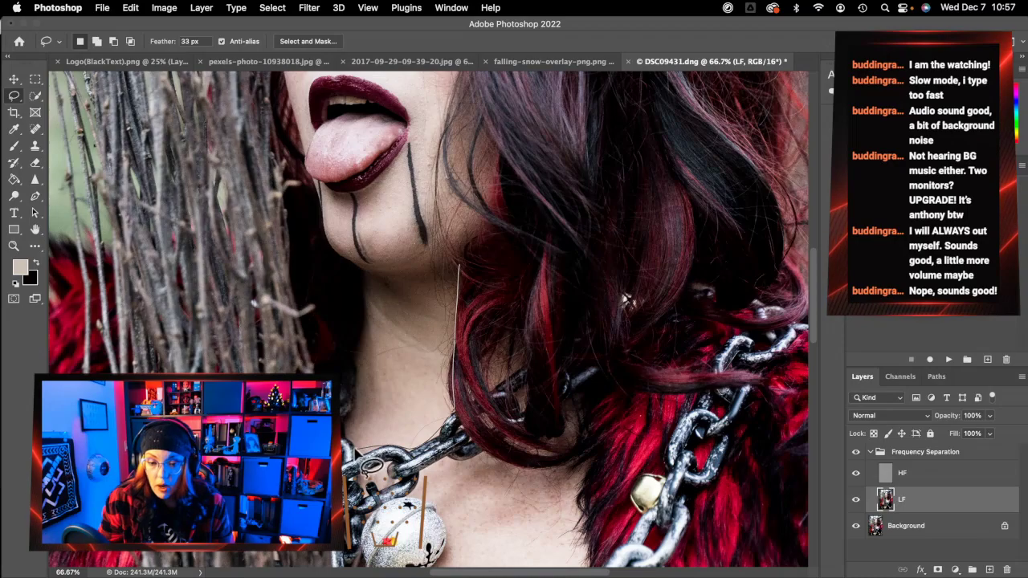
mouse_move(346, 363)
left_mouse_down()
mouse_move(341, 255)
mouse_move(394, 252)
mouse_move(478, 211)
left_mouse_up()
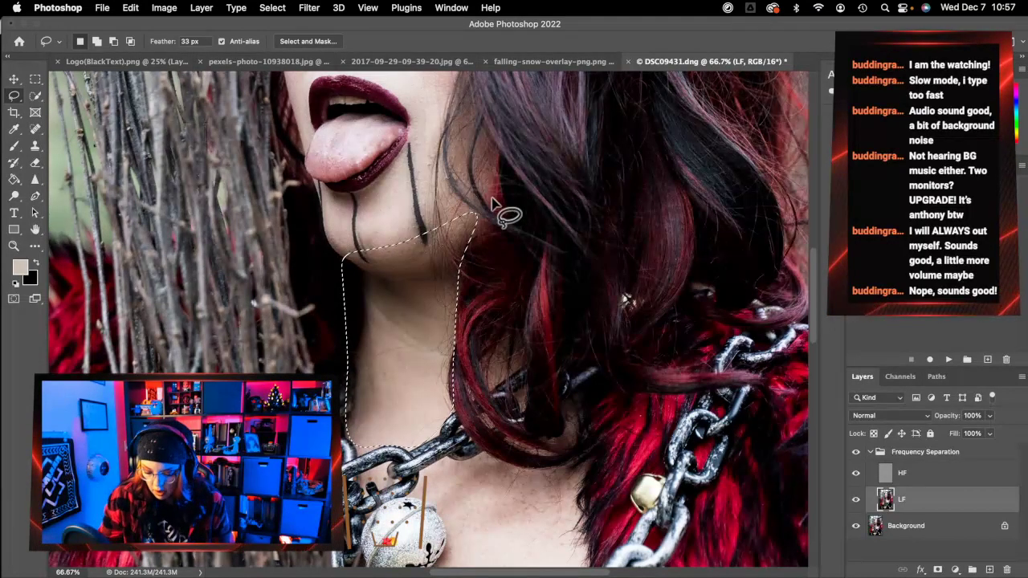
key("super+alt+f")
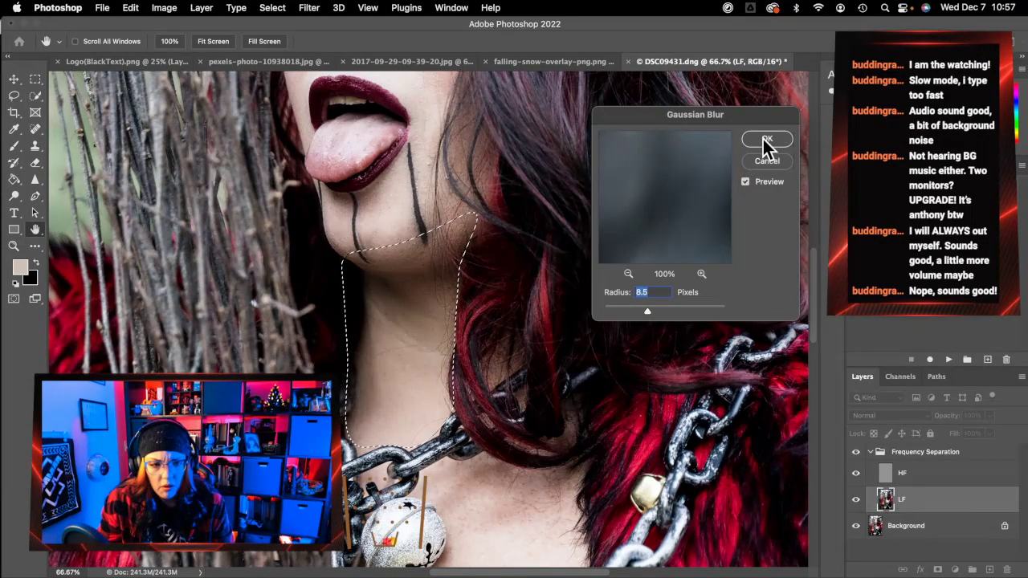
left_click(766, 141)
key("super+d")
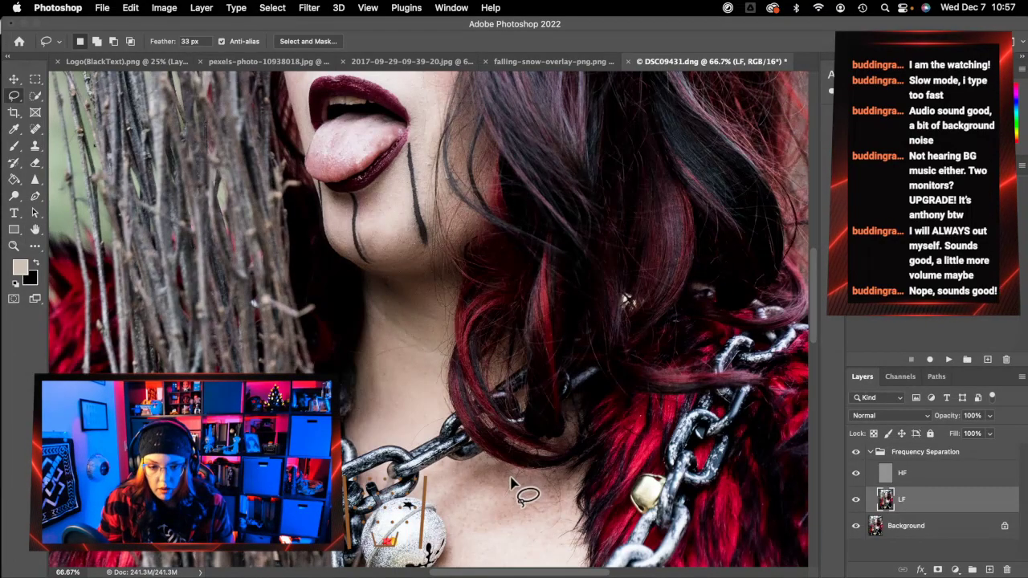
- Lasso the chest skin between the bells, chain and corset, apply an 8.5-pixel Gaussian Blur, and deselect
scroll(514, 484, "down", 5)
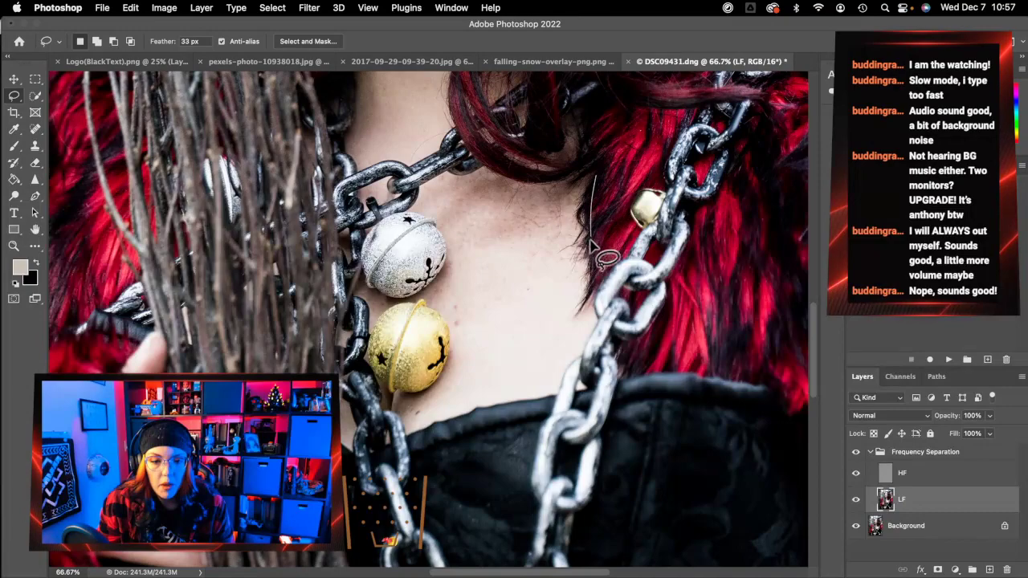
mouse_move(592, 243)
left_mouse_down()
mouse_move(596, 346)
mouse_move(573, 388)
mouse_move(548, 403)
mouse_move(411, 434)
mouse_move(399, 406)
mouse_move(447, 375)
mouse_move(455, 328)
mouse_move(427, 295)
mouse_move(441, 277)
mouse_move(443, 218)
mouse_move(412, 187)
mouse_move(498, 165)
left_mouse_up()
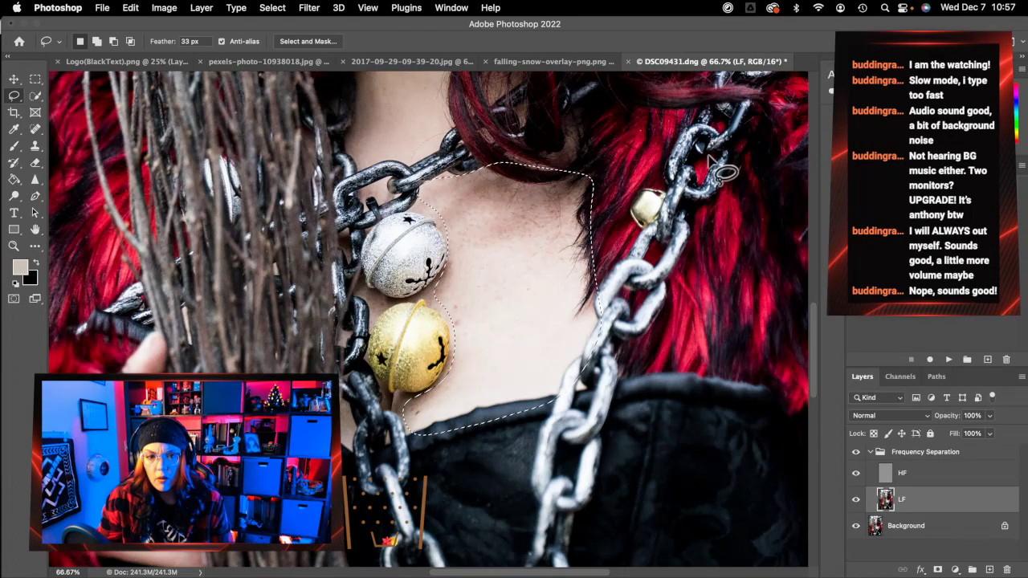
key("alt+super+f")
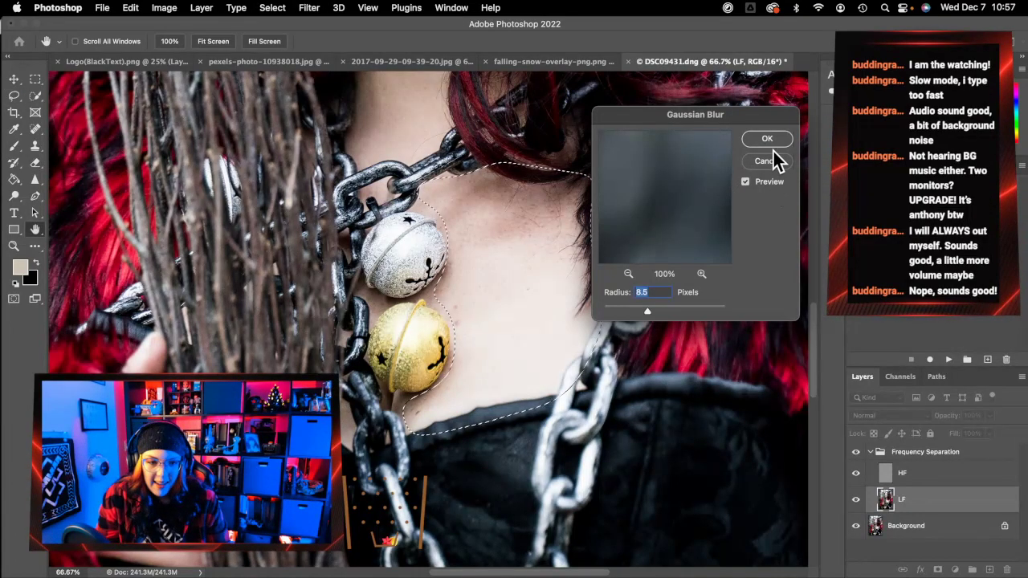
left_click(768, 139)
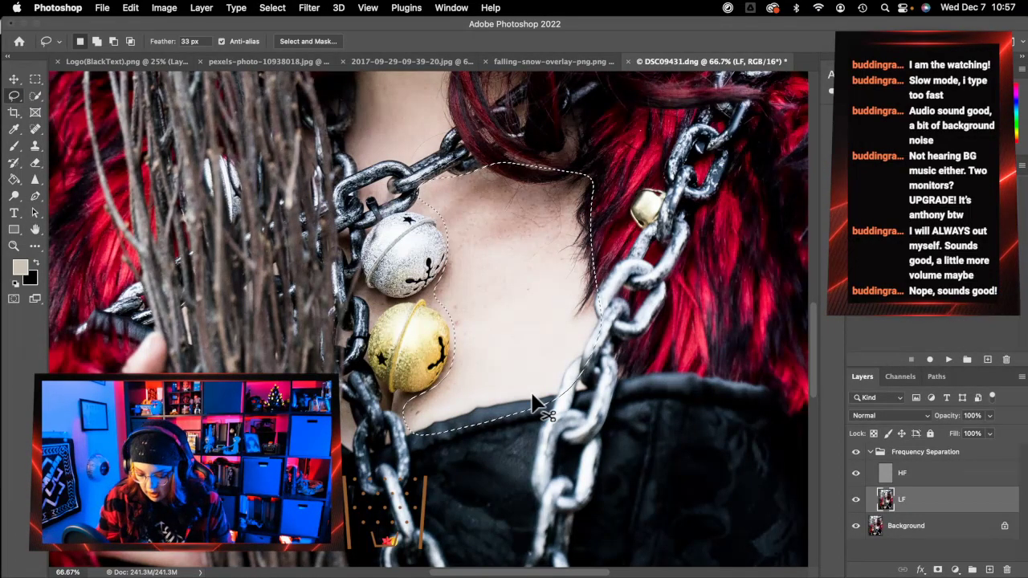
key("super+d")
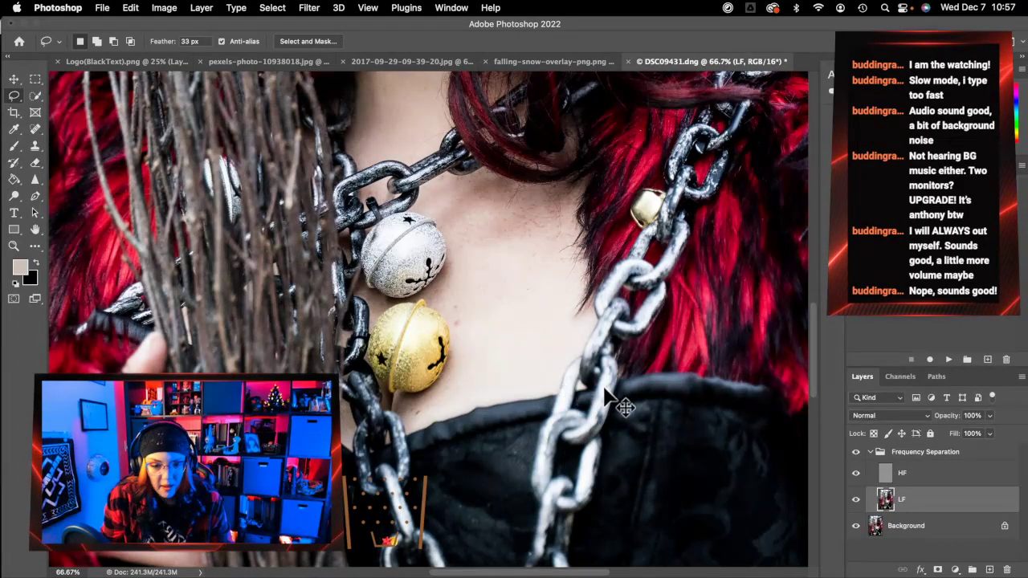
- Lasso the forehead down to the bridge of the nose, apply a Gaussian Blur of 8.5 pixels, and deselect
scroll(345, 309, "up", 5)
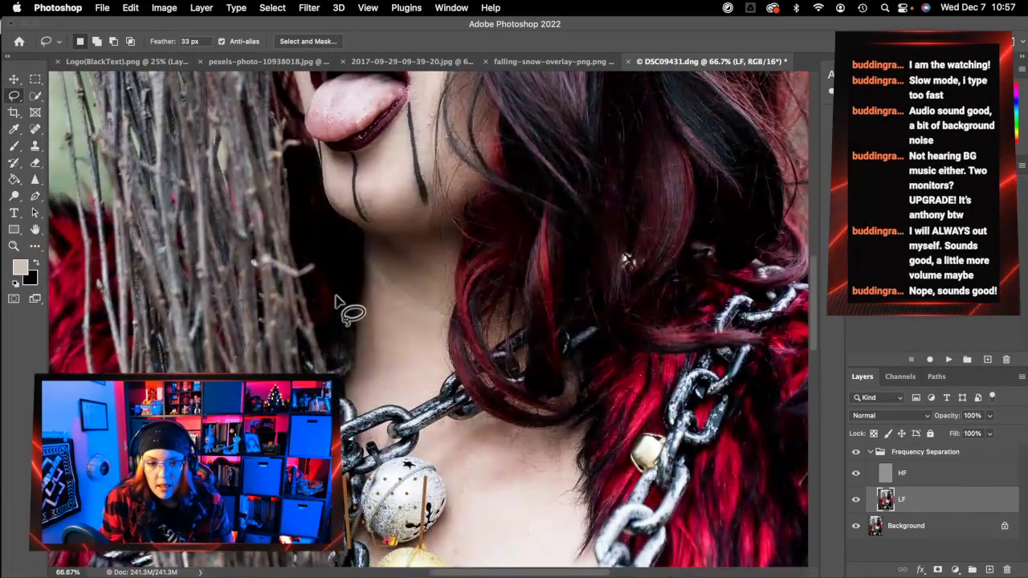
scroll(554, 385, "up", 2)
scroll(554, 386, "up", 6)
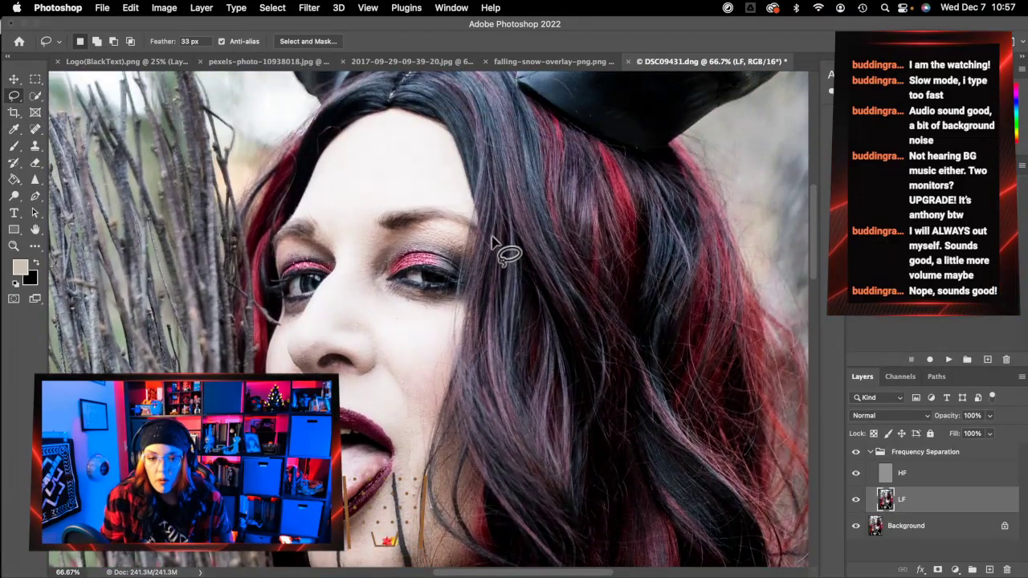
mouse_move(482, 251)
left_mouse_down()
mouse_move(422, 90)
mouse_move(325, 145)
mouse_move(293, 215)
mouse_move(326, 271)
mouse_move(365, 296)
mouse_move(418, 258)
mouse_move(482, 253)
left_mouse_up()
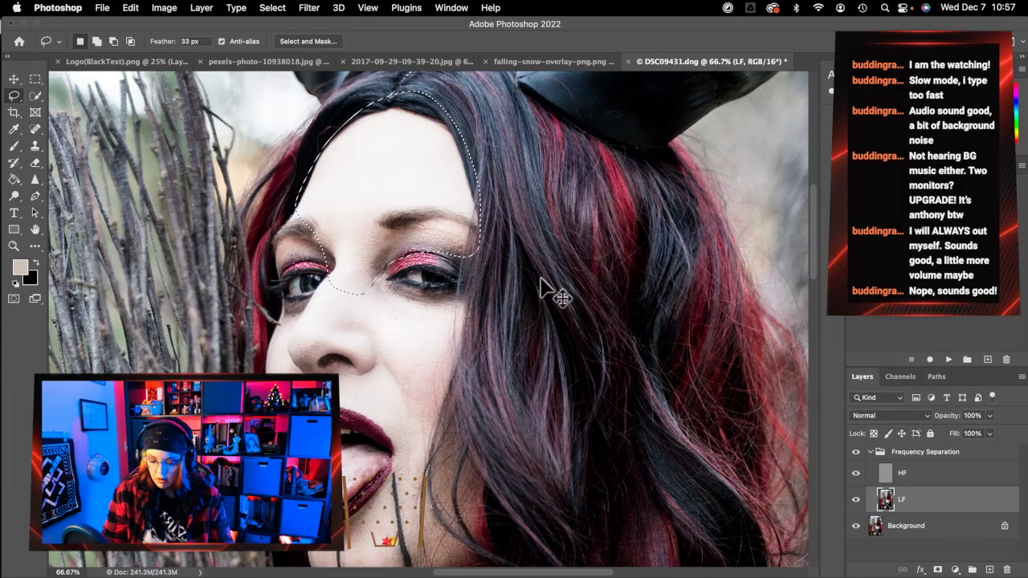
key("ctrl+super+f")
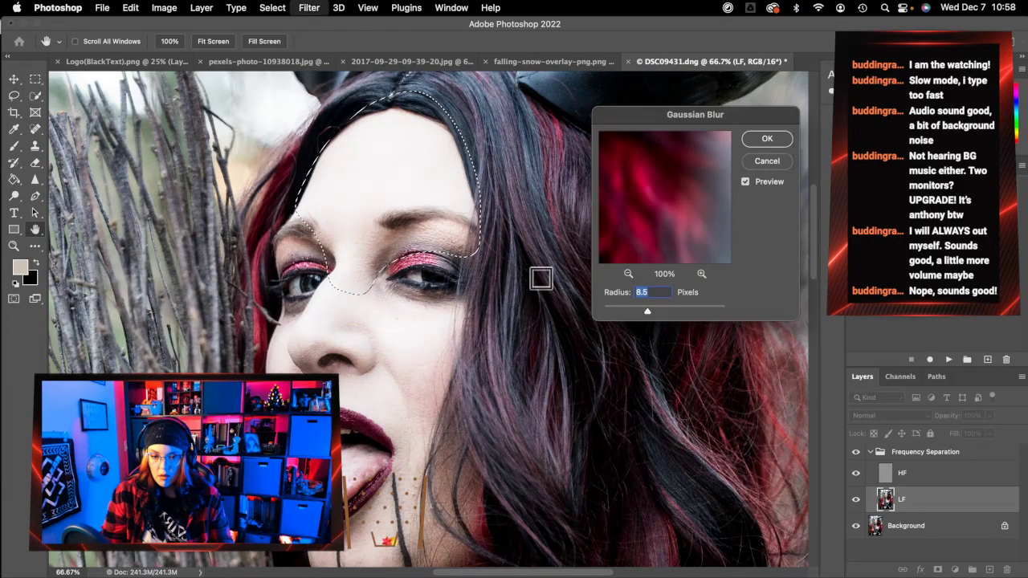
left_click(780, 139)
key("ctrl+d")
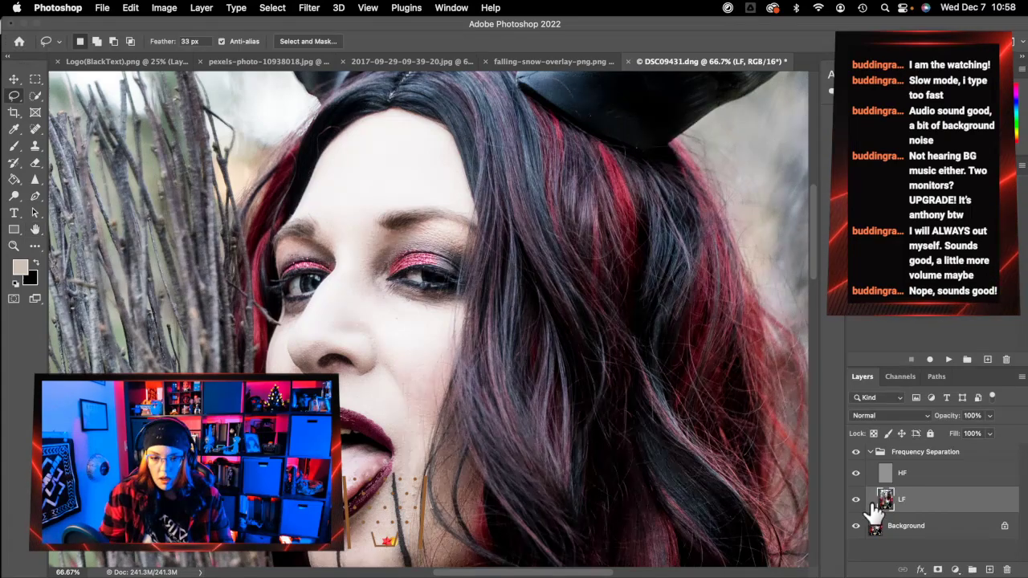
- Compare the face with the Frequency Separation group hidden and shown
left_click(856, 452)
left_click(856, 454)
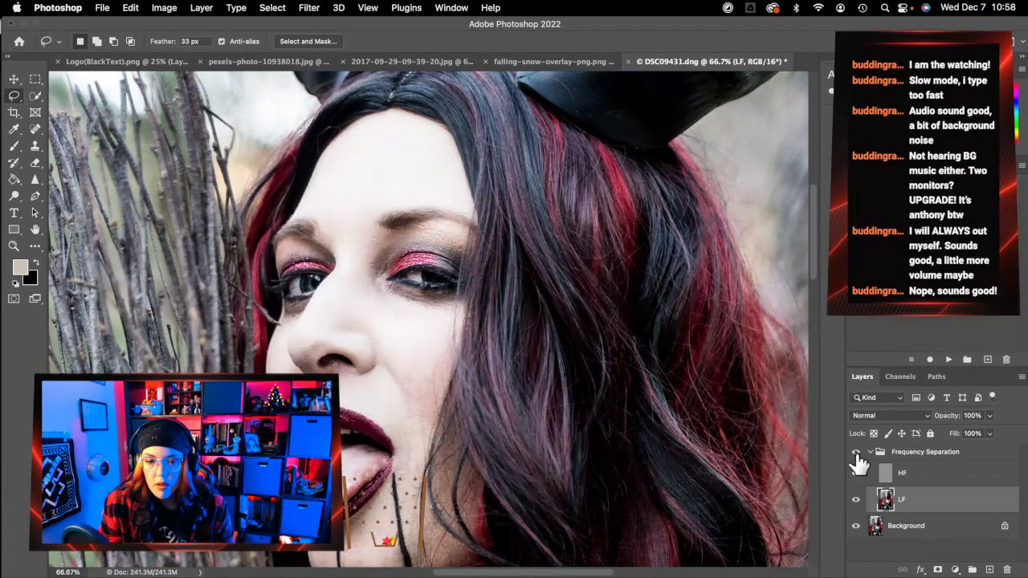
left_click(856, 453)
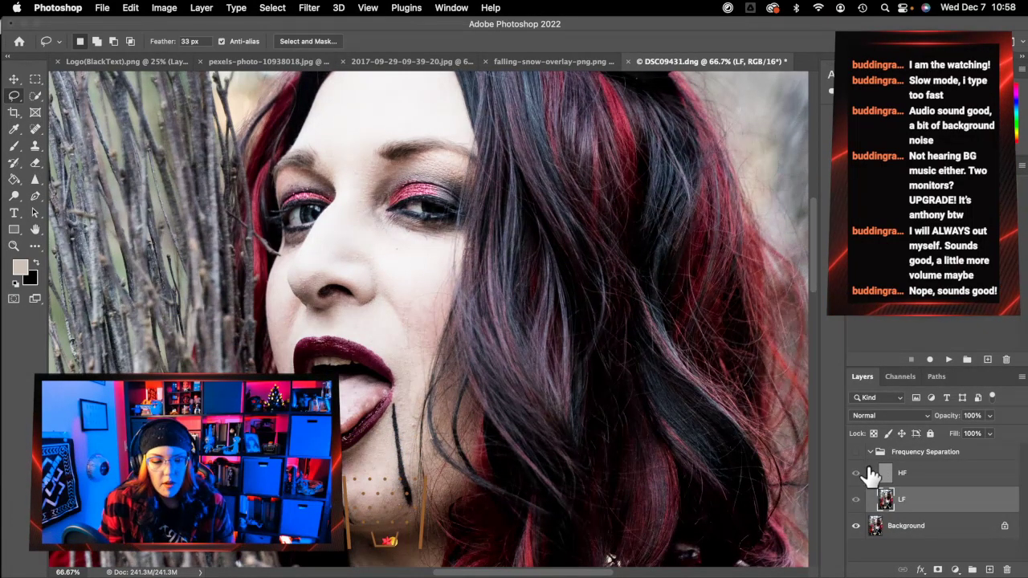
- Make the HF layer active and choose the Spot Healing Brush with its size reduced to 45
left_click(930, 478)
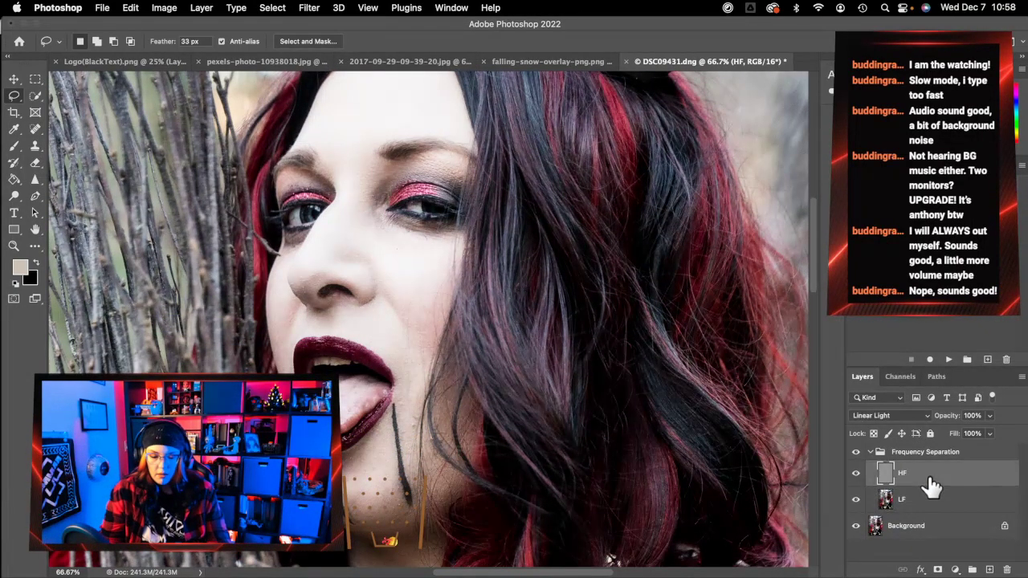
left_click(34, 130)
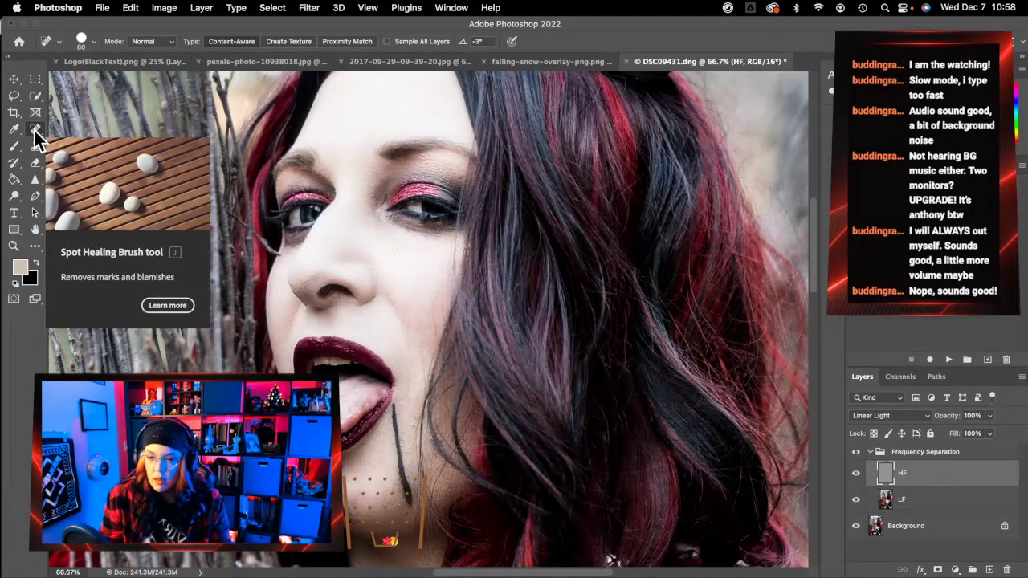
key("bracketleft")
key("bracketleft")
key("bracketleft")
key("bracketleft")
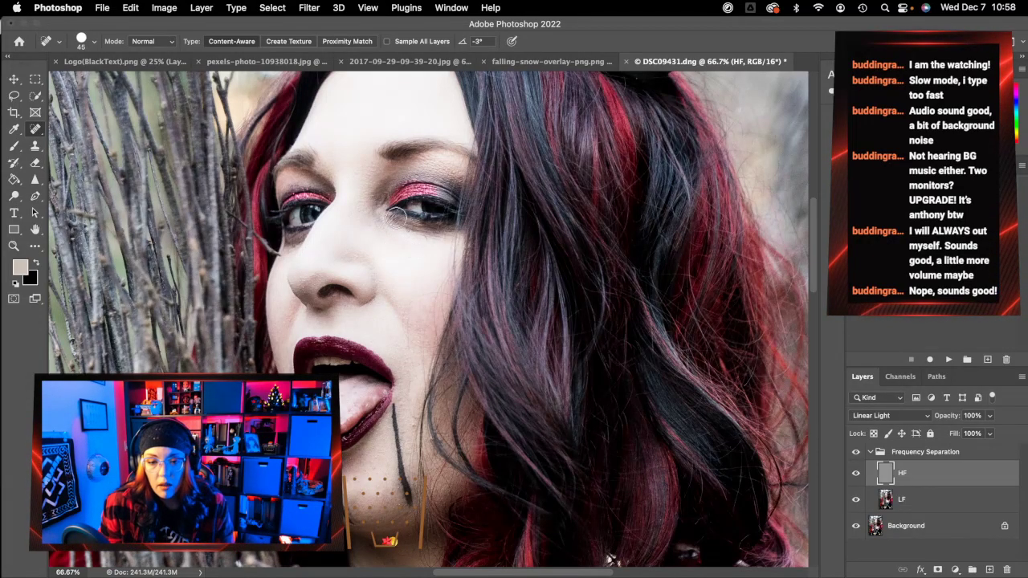
- Heal the small spots under the eye, between the eyebrows and on the nose with the Spot Healing Brush
left_click(425, 239)
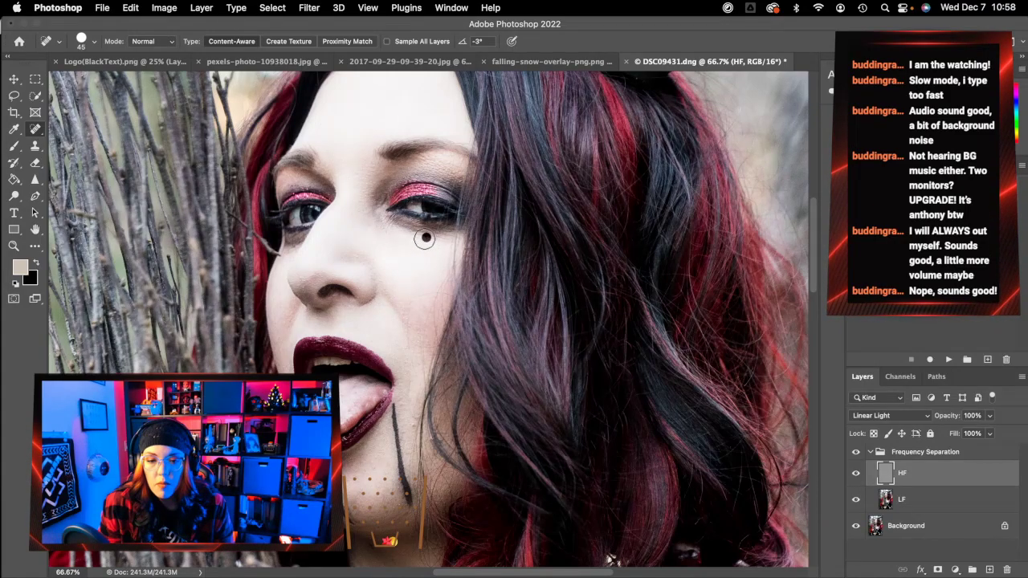
left_click(372, 165)
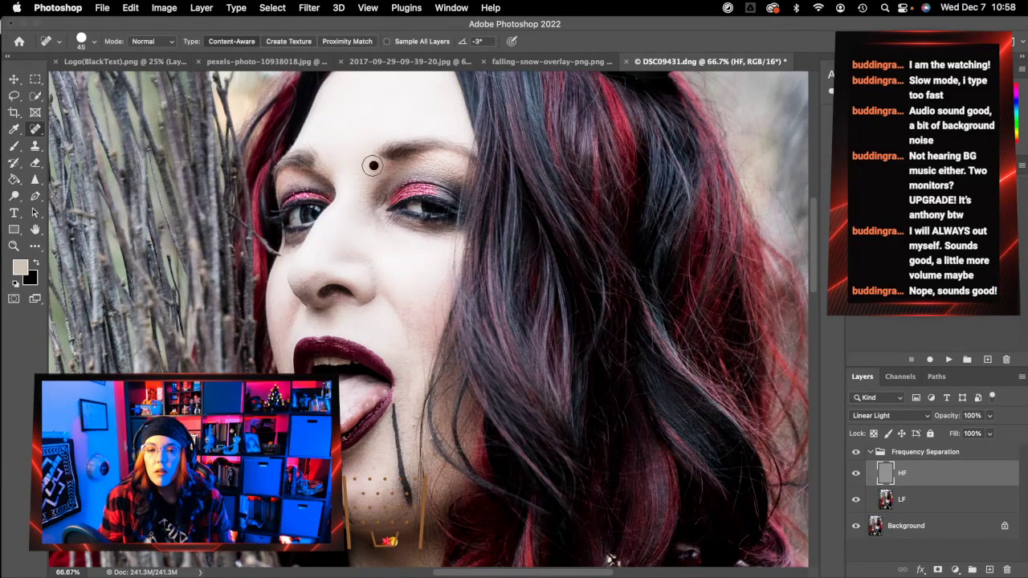
left_click(304, 279)
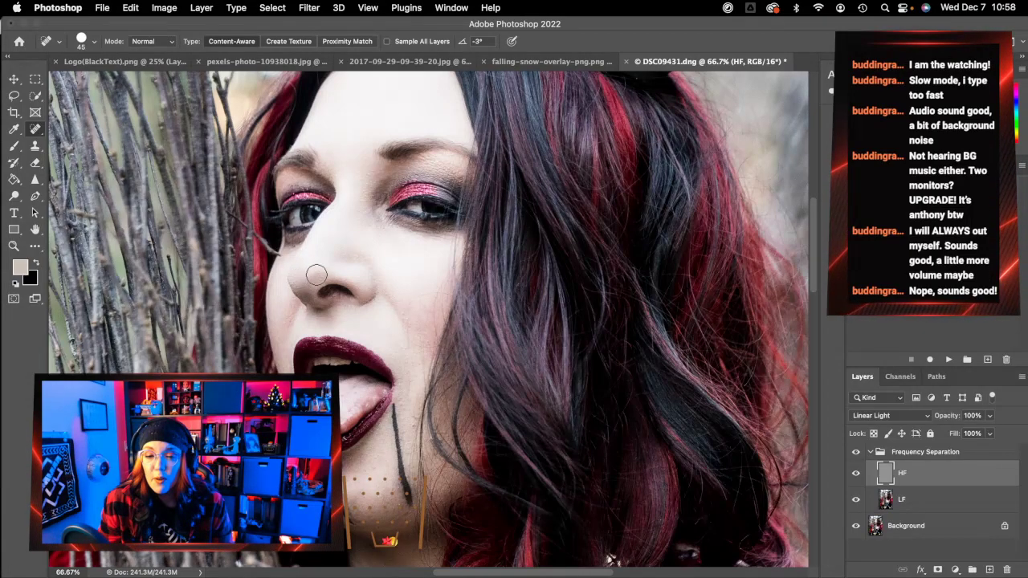
left_click(316, 274)
- Reduce the Spot Healing Brush size to 35, heal the cheek between the mouth and hair, and undo the last stroke
key("bracketleft")
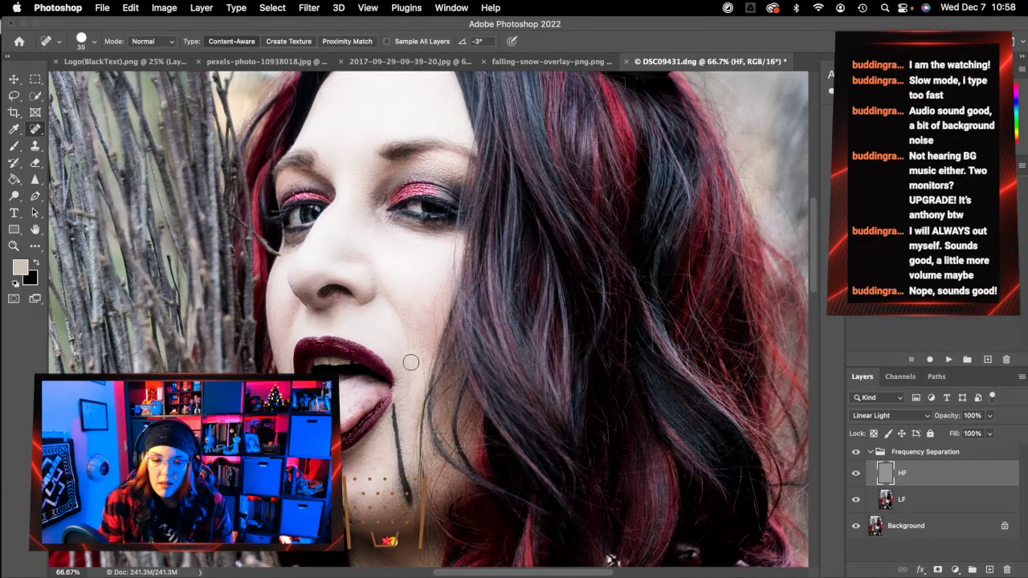
mouse_move(410, 362)
left_mouse_down()
mouse_move(413, 300)
mouse_move(419, 360)
mouse_move(407, 334)
left_mouse_up()
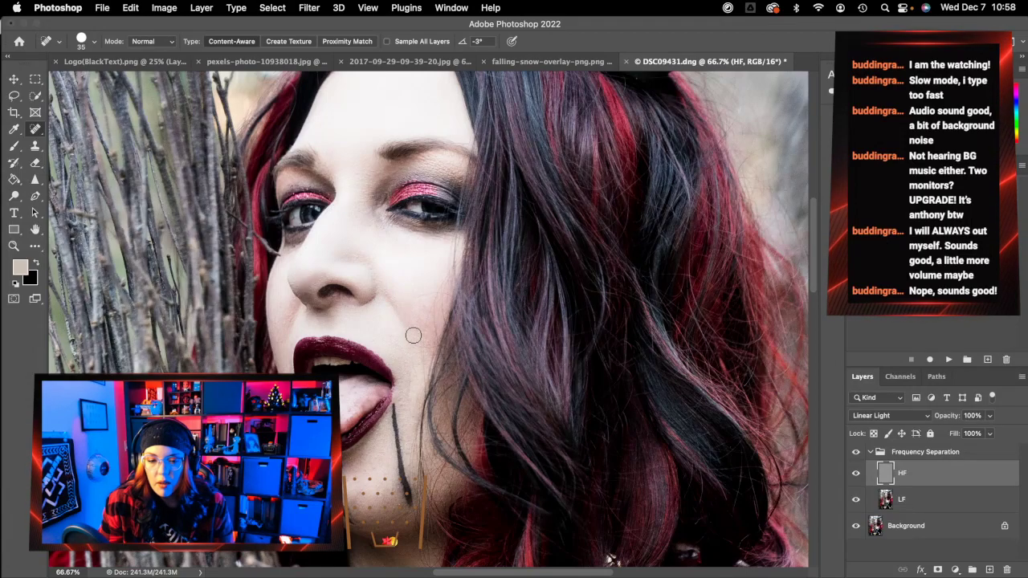
left_click_drag(421, 278, 424, 337)
left_click(428, 295)
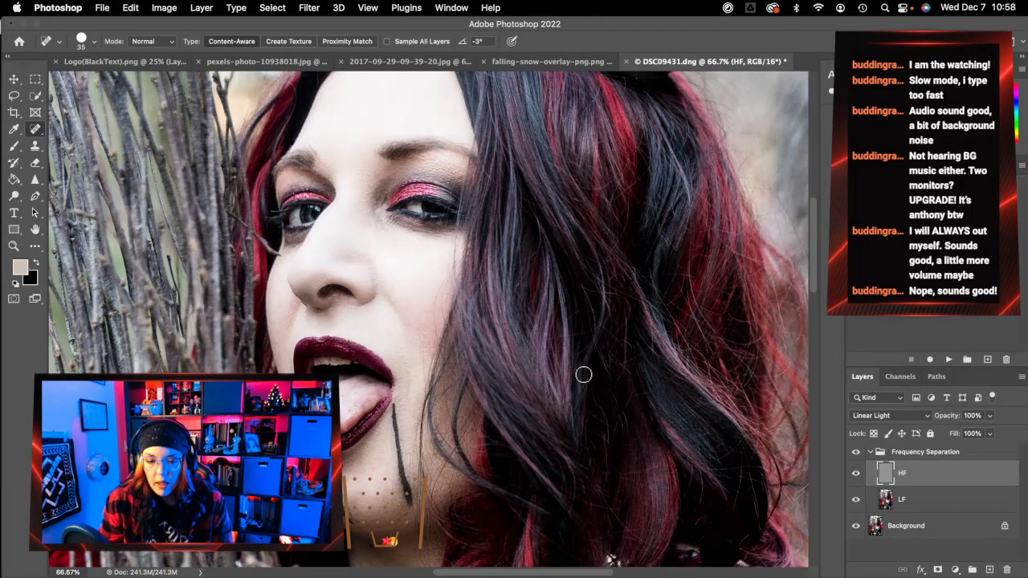
key("super+z")
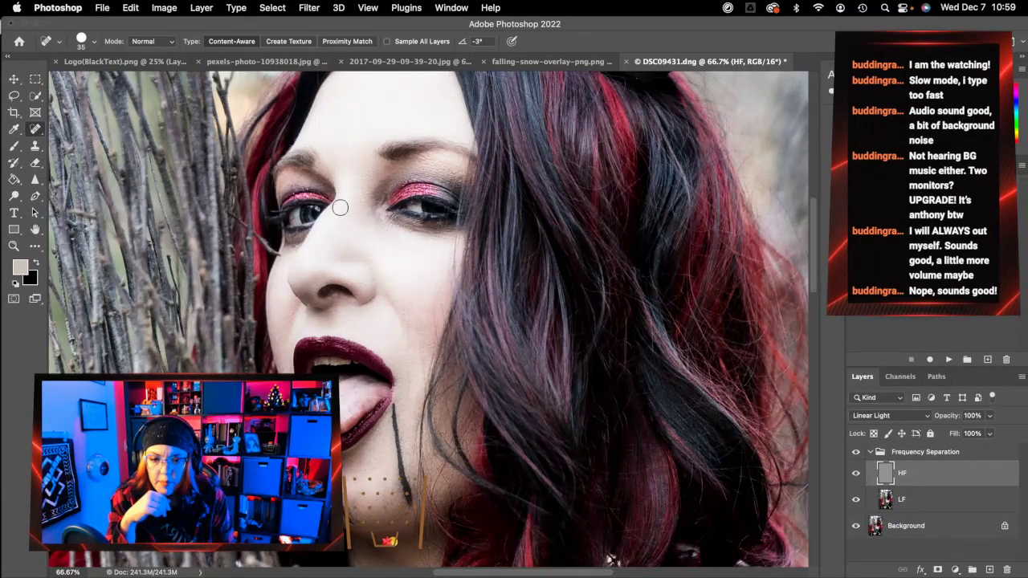
- Heal the crease across the neck and the blemishes on the chest skin near the bells
scroll(567, 325, "up", 2)
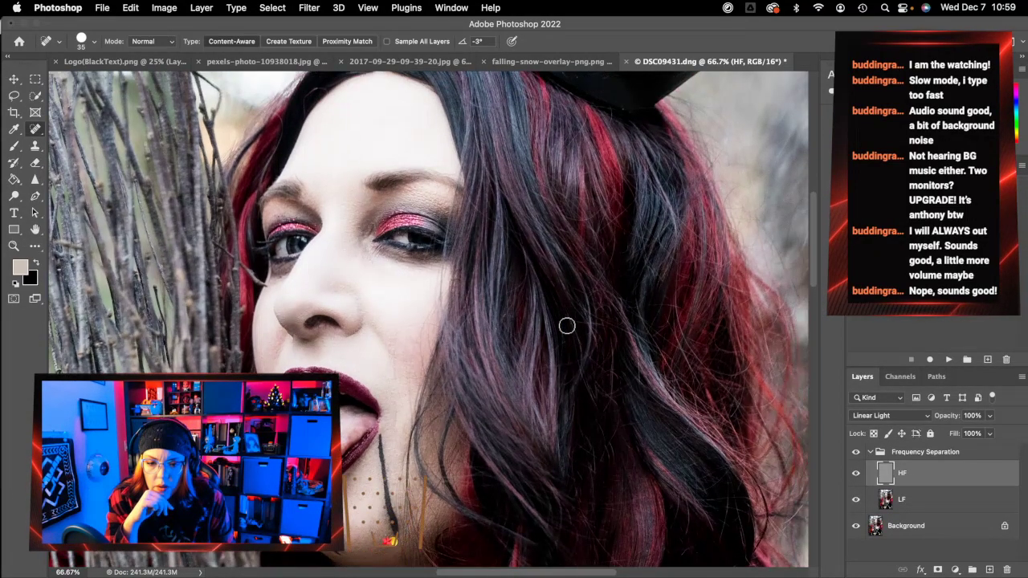
scroll(567, 326, "down", 5)
scroll(567, 325, "left", 4)
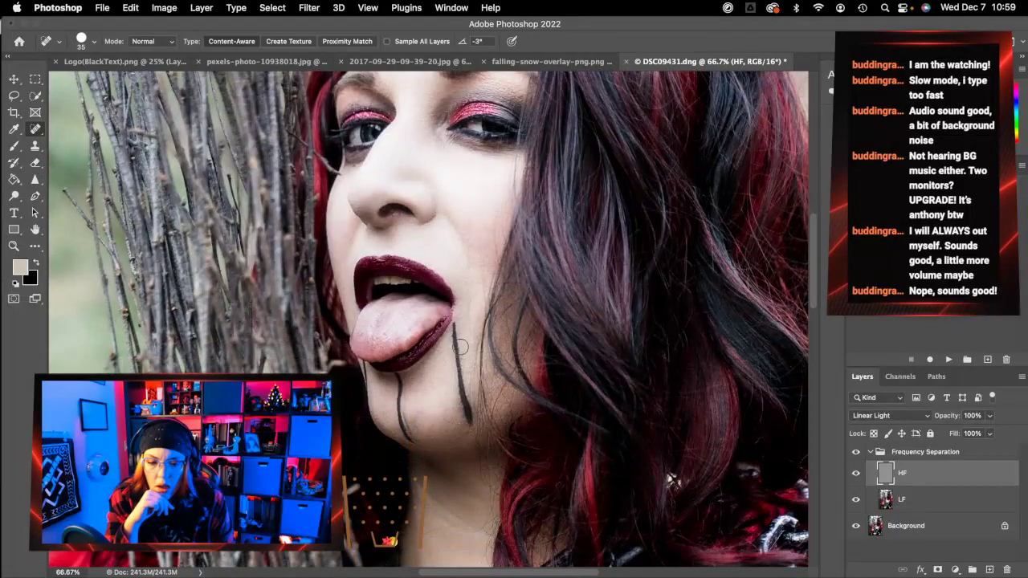
scroll(459, 347, "down", 3)
scroll(438, 323, "down", 3)
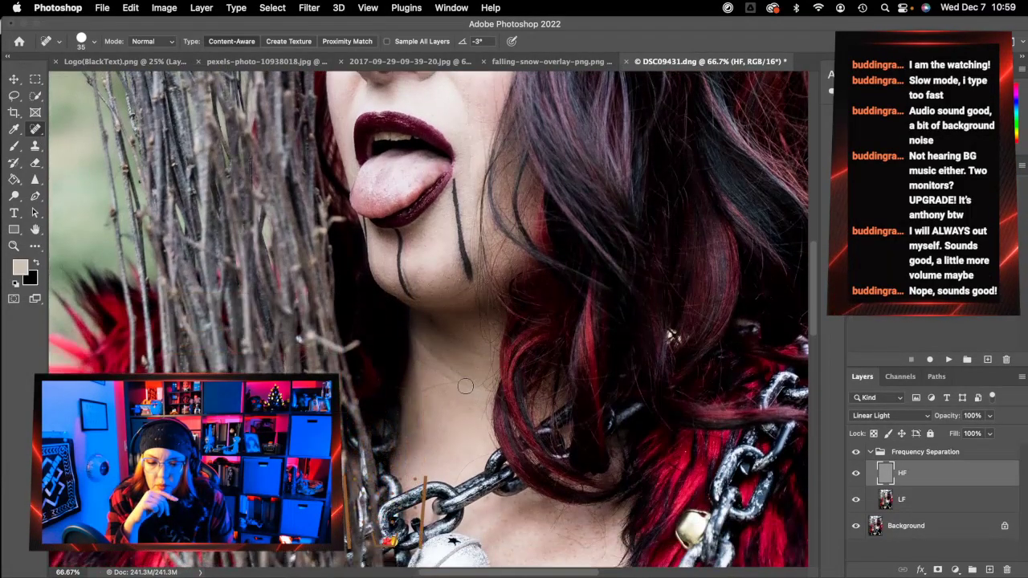
left_click_drag(462, 380, 417, 392)
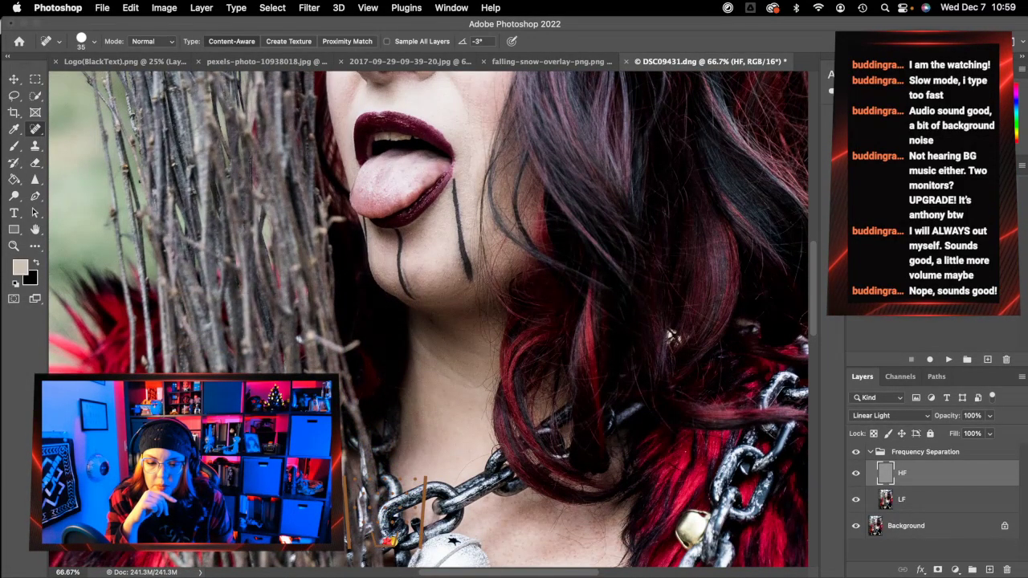
scroll(551, 429, "down", 9)
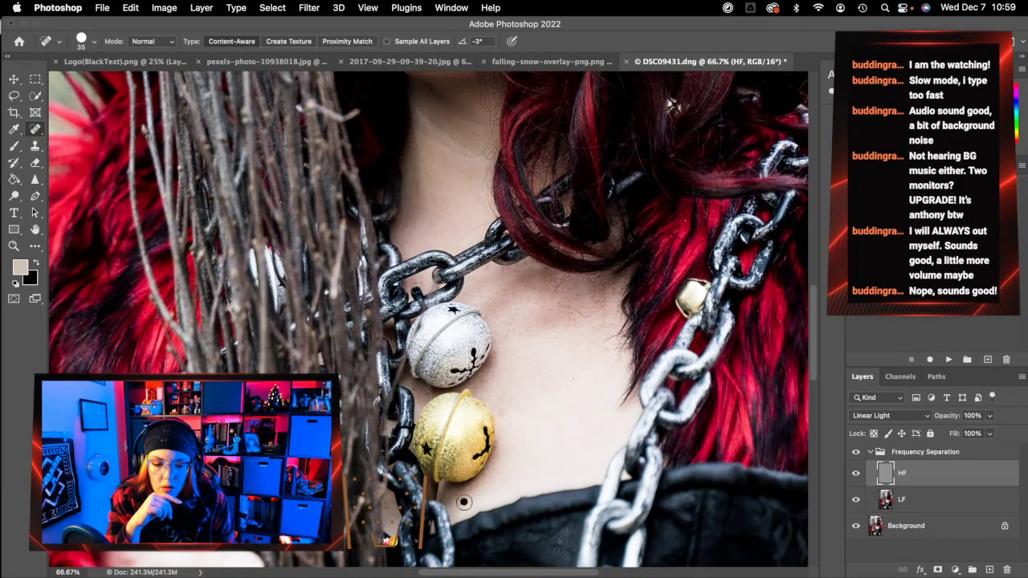
left_click(573, 379)
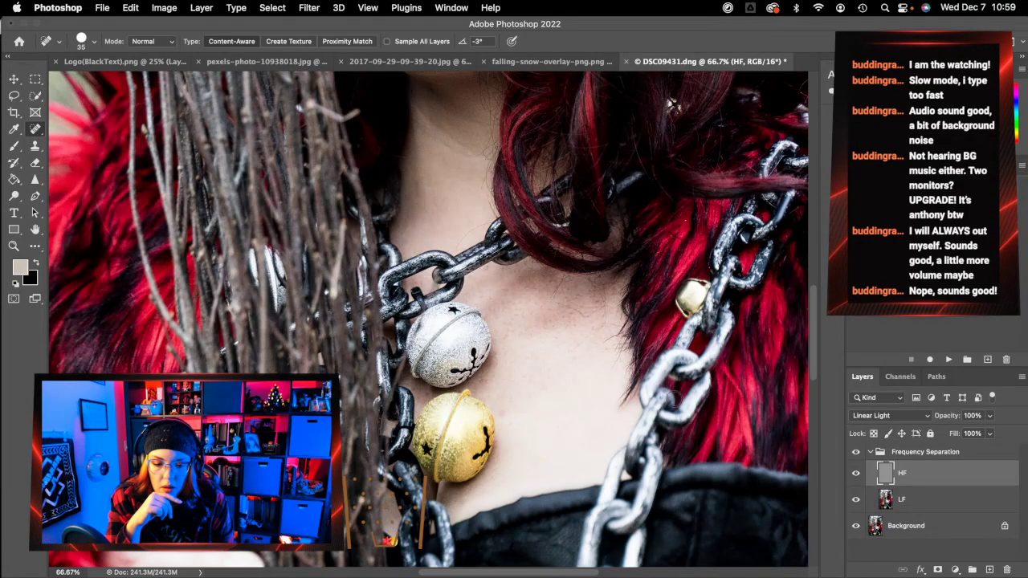
- Make the LF layer active and heal the chest skin beside the gold bell
left_click(923, 500)
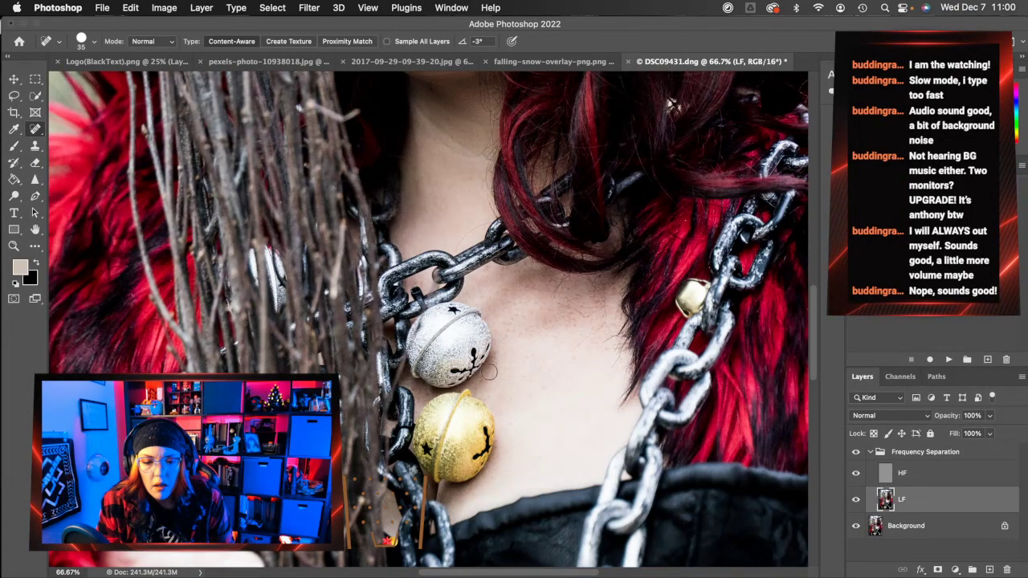
left_click(499, 411)
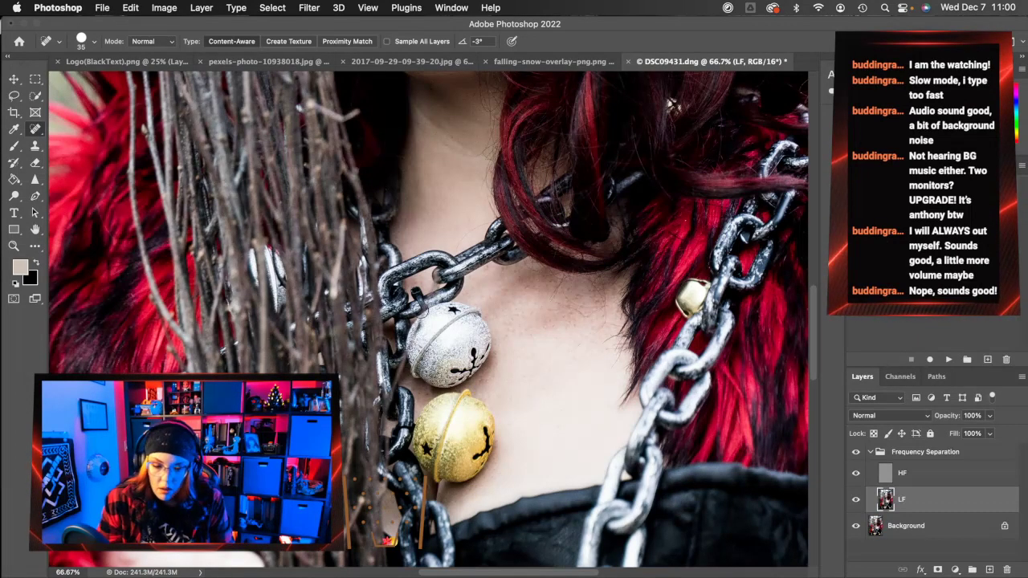
- Inspect the hand, broom and lower corset for remaining blemishes and make the HF layer active
scroll(578, 447, "down", 10)
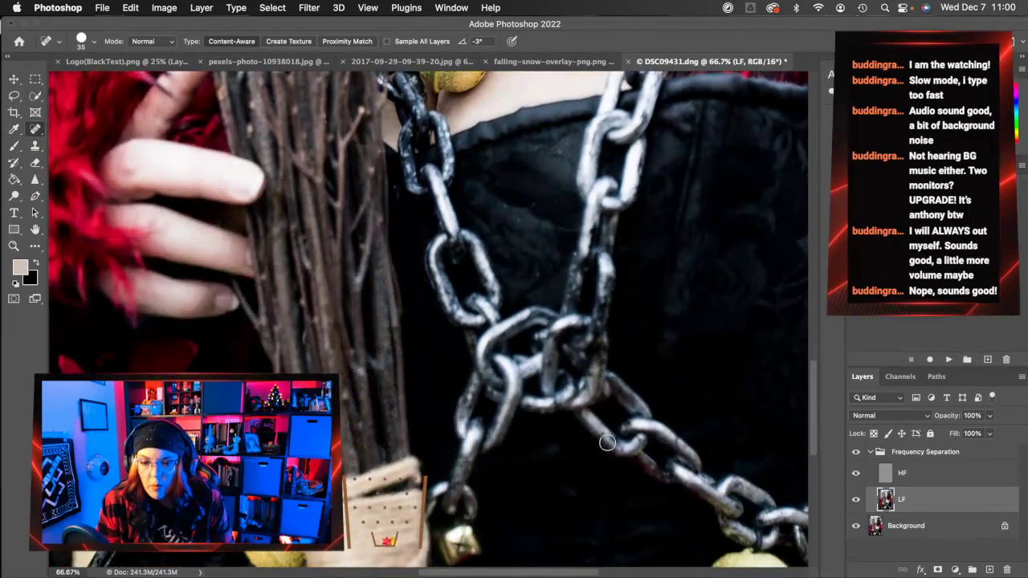
scroll(607, 441, "up", 5)
scroll(607, 441, "down", 5)
scroll(607, 442, "left", 4)
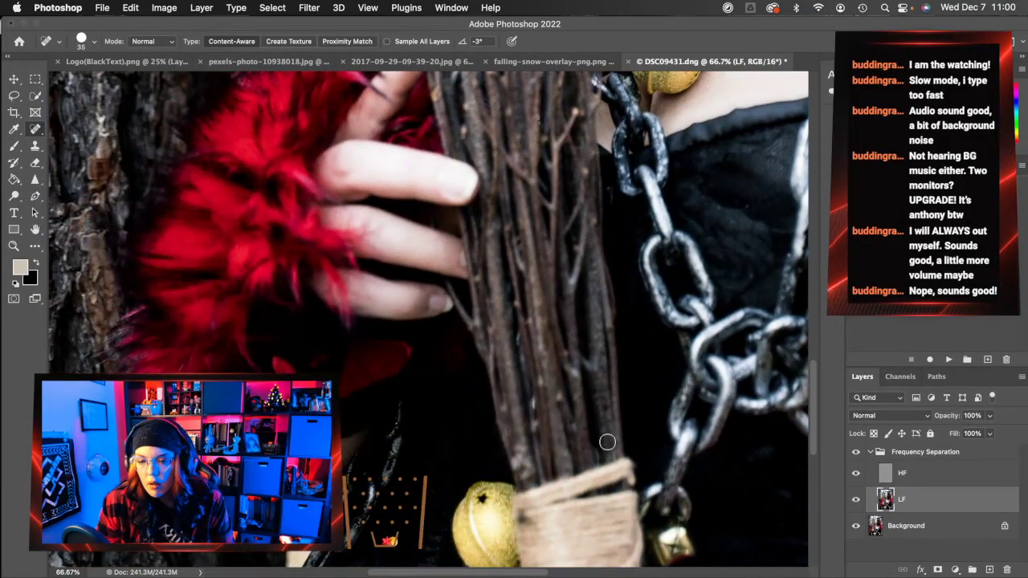
scroll(607, 441, "down", 5)
scroll(451, 537, "up", 1)
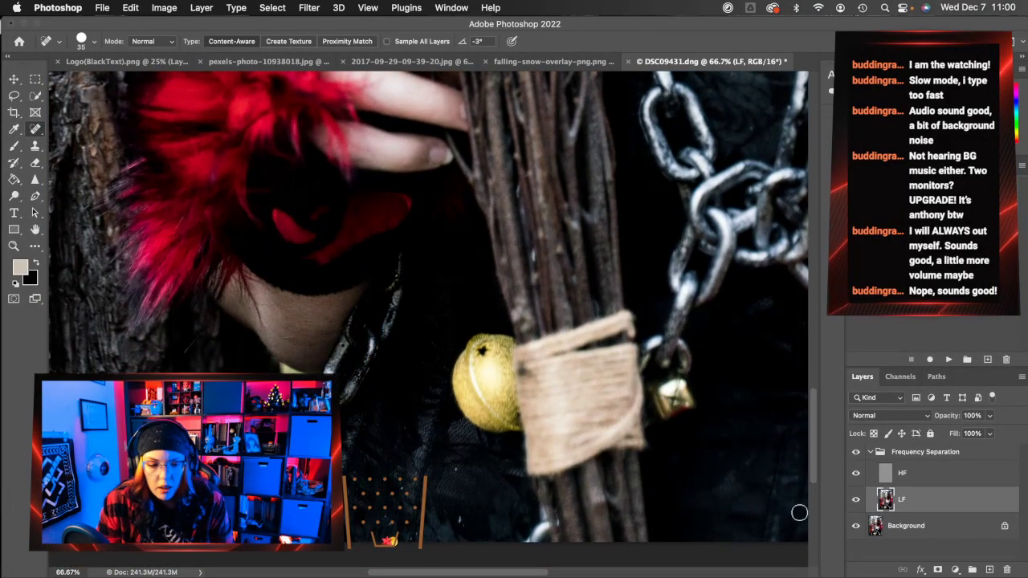
left_click(909, 473)
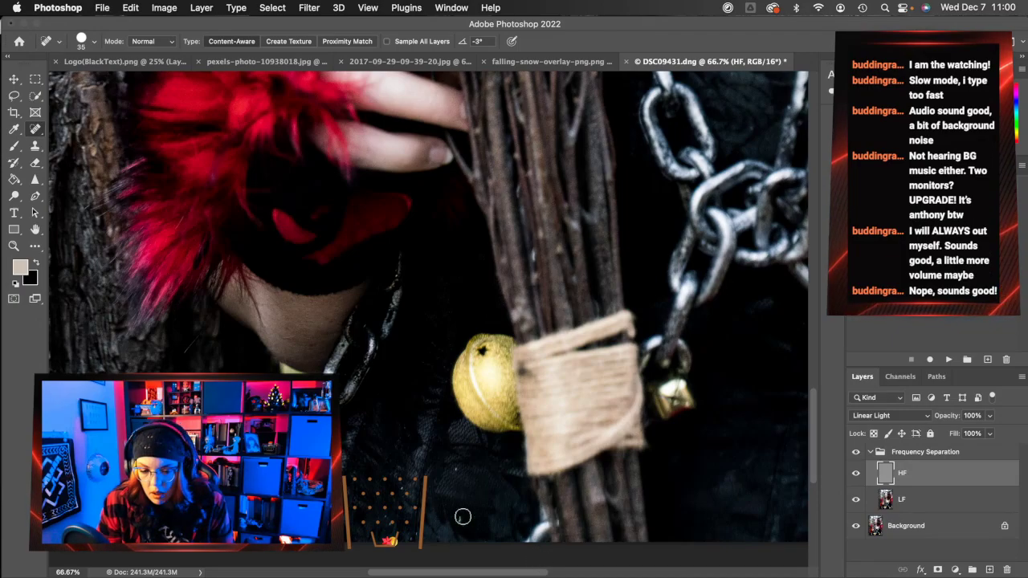
left_click(941, 510)
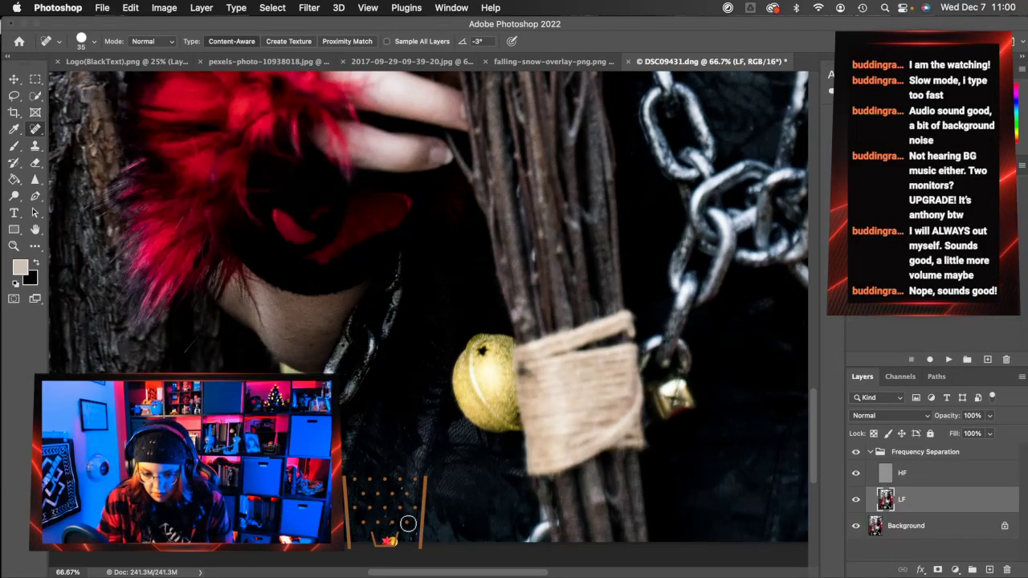
left_click(973, 473)
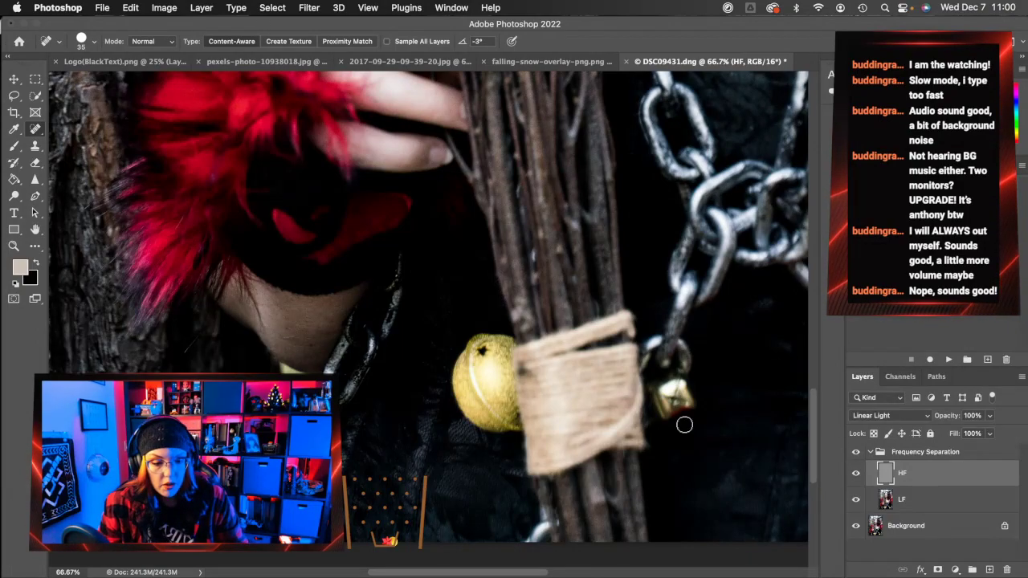
- Heal the skin beside the corner of the mouth on the HF layer with the Spot Healing Brush
scroll(661, 422, "up", 3)
scroll(662, 422, "up", 5)
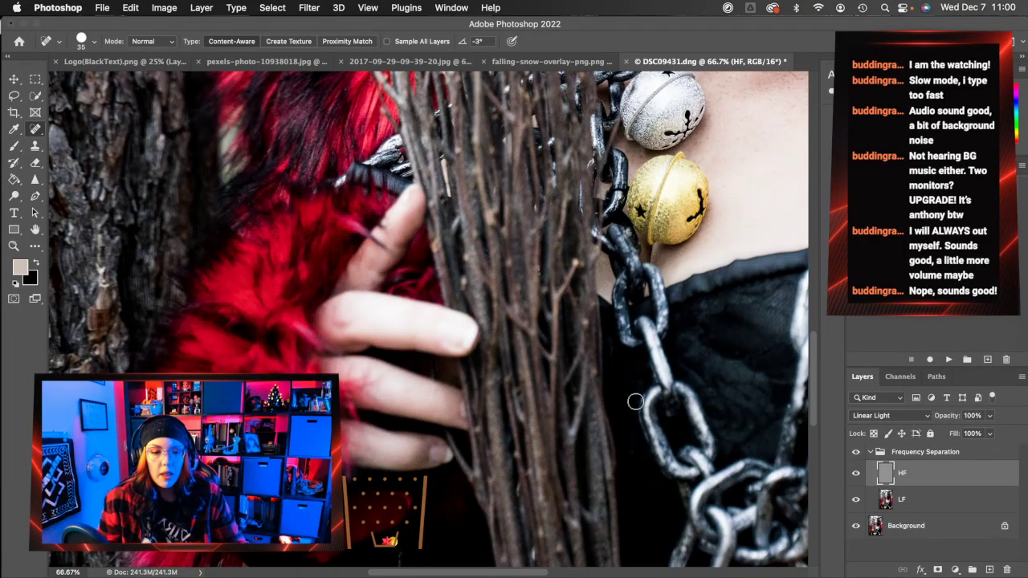
scroll(734, 465, "up", 10)
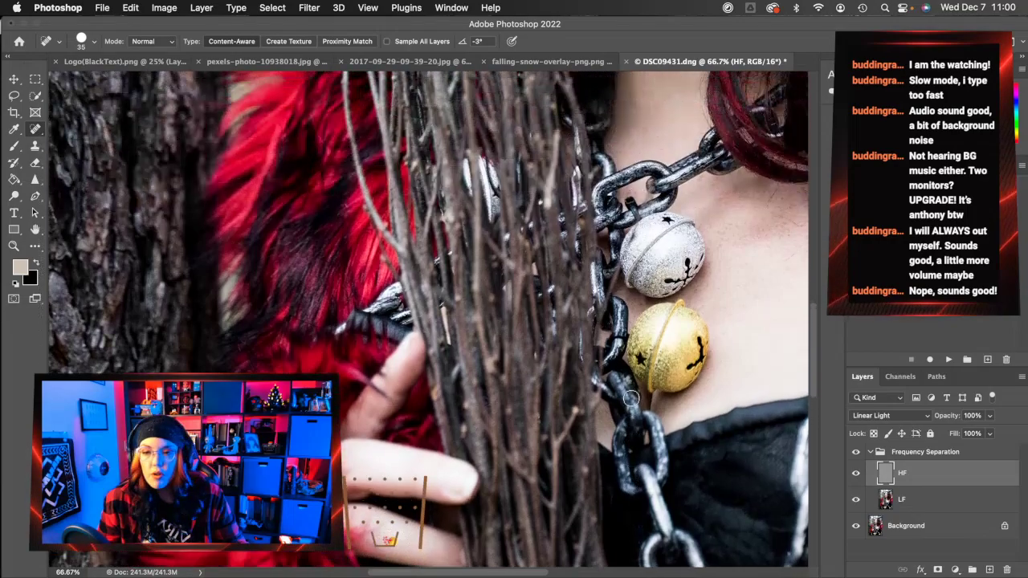
scroll(610, 418, "right", 3)
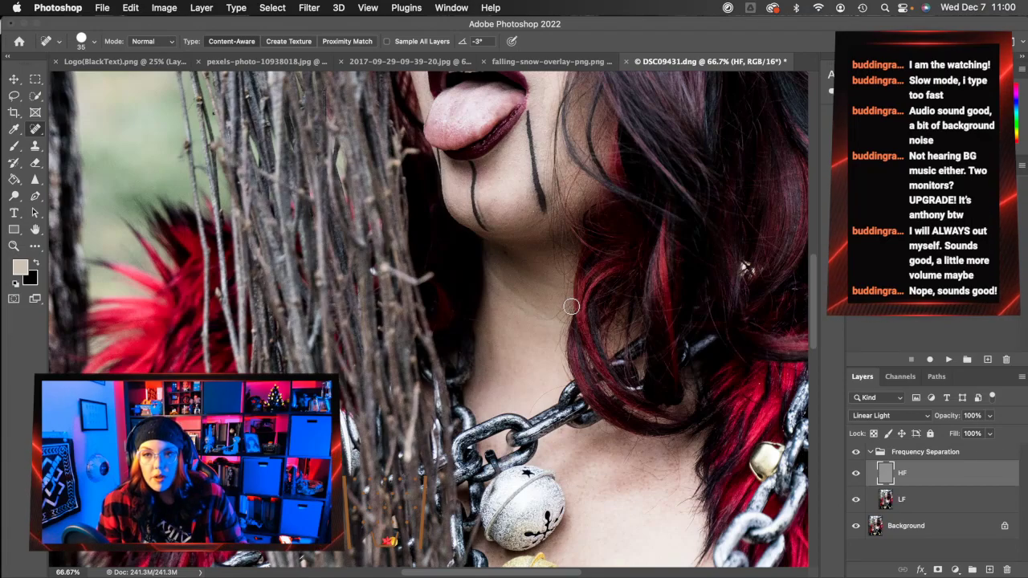
scroll(571, 306, "left", 5)
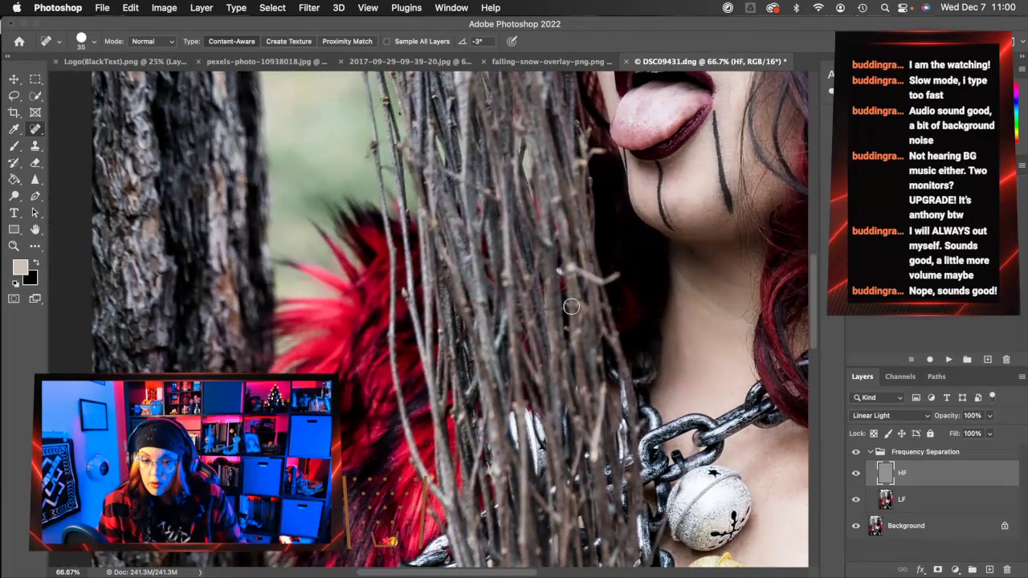
scroll(570, 306, "right", 4)
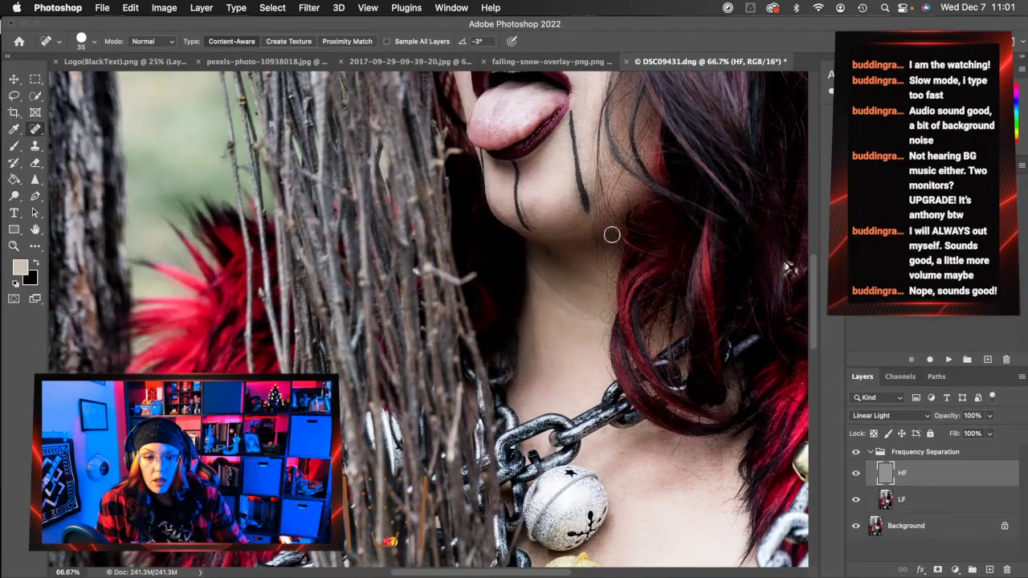
scroll(614, 233, "up", 5)
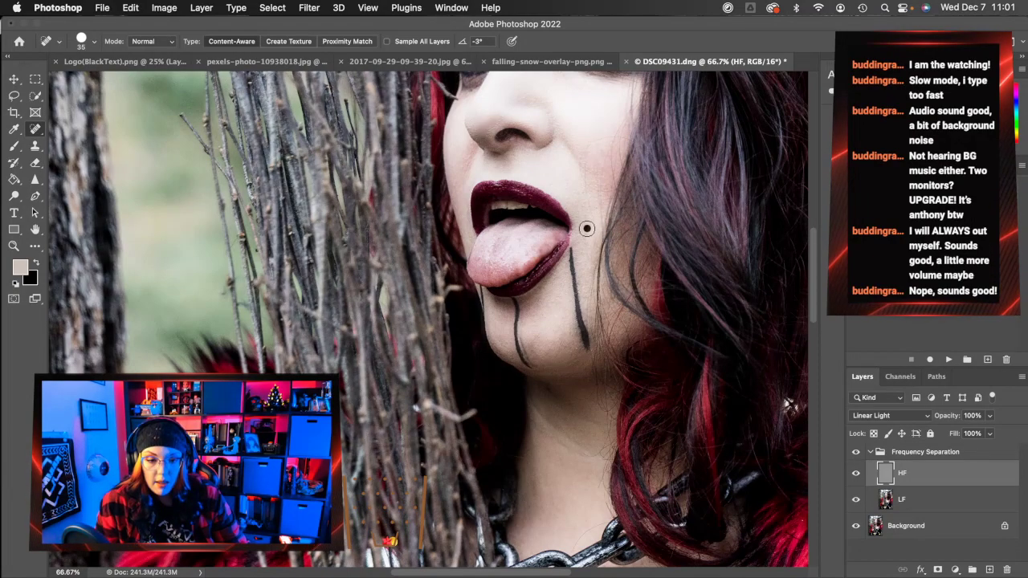
left_click_drag(586, 210, 587, 249)
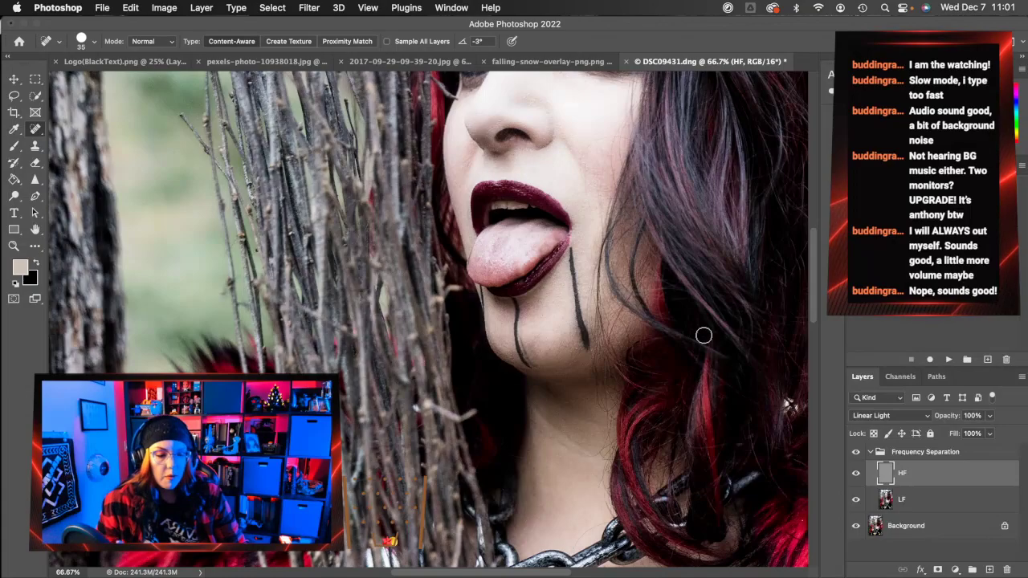
- Collapse and reopen the Frequency Separation group, and review the whole portrait and the face and horns at 50% zoom
left_click(870, 453)
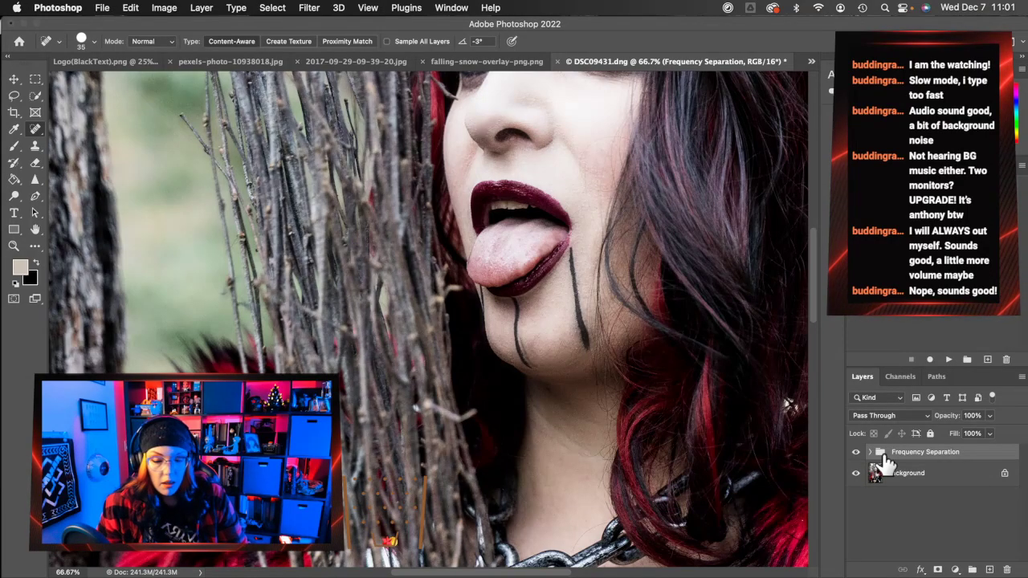
left_click(871, 452)
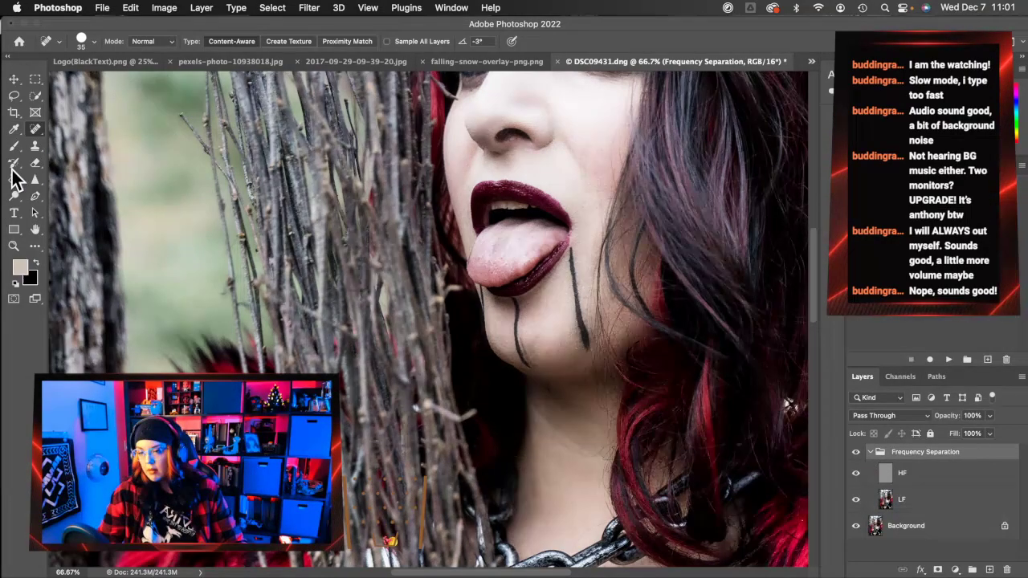
left_click(14, 246)
left_click(444, 298, "alt")
left_click(444, 299, "alt")
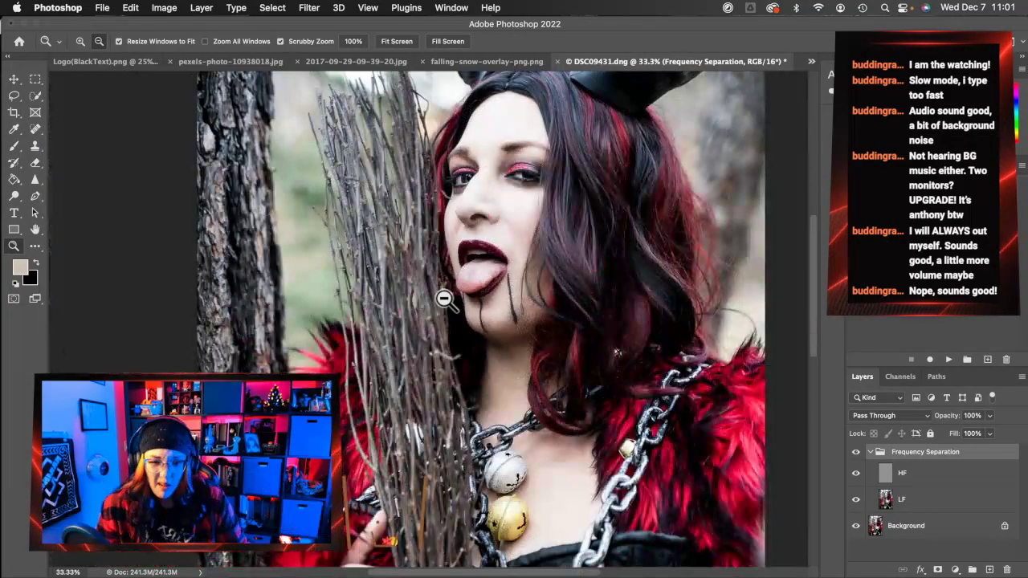
left_click(444, 299, "alt")
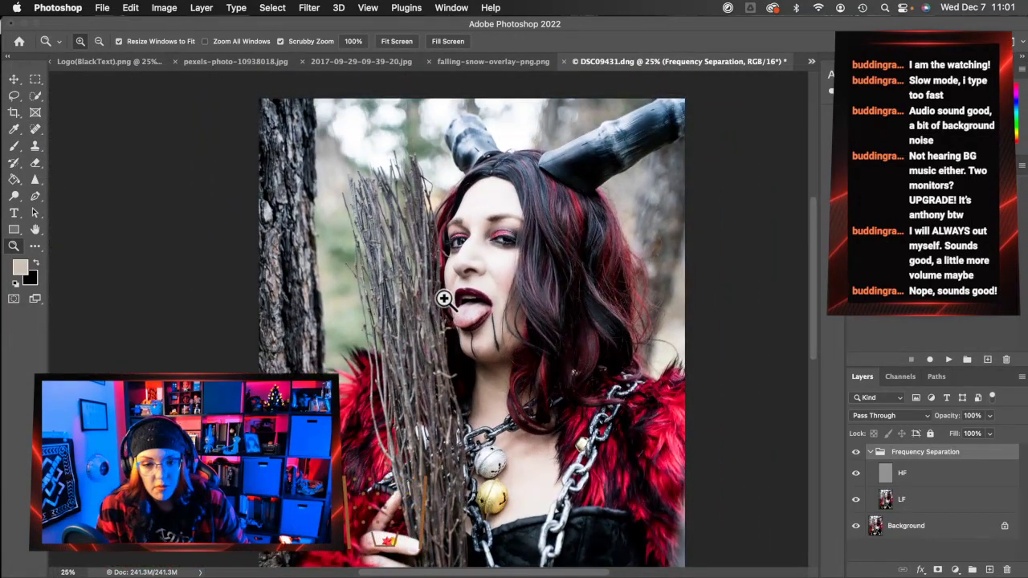
left_click(497, 155)
left_click(498, 151)
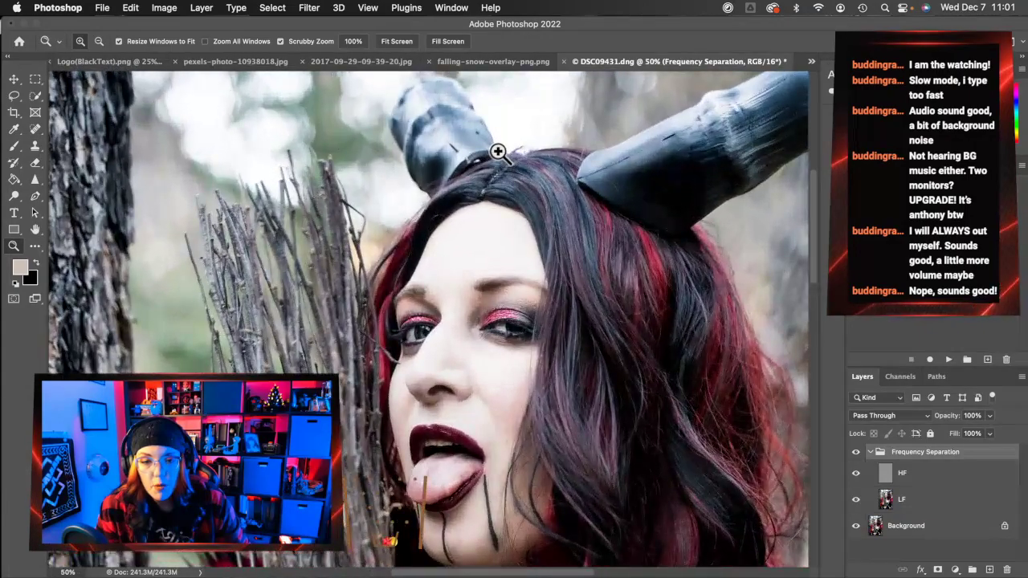
- Choose the Spot Healing Brush again and make the HF layer active
left_click(35, 127)
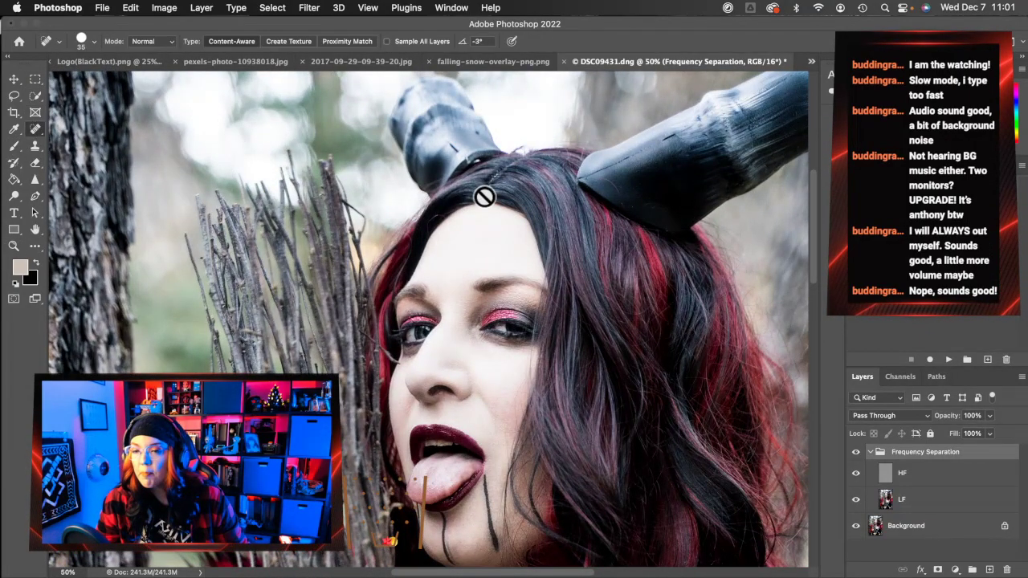
left_click(930, 506)
left_click(931, 477)
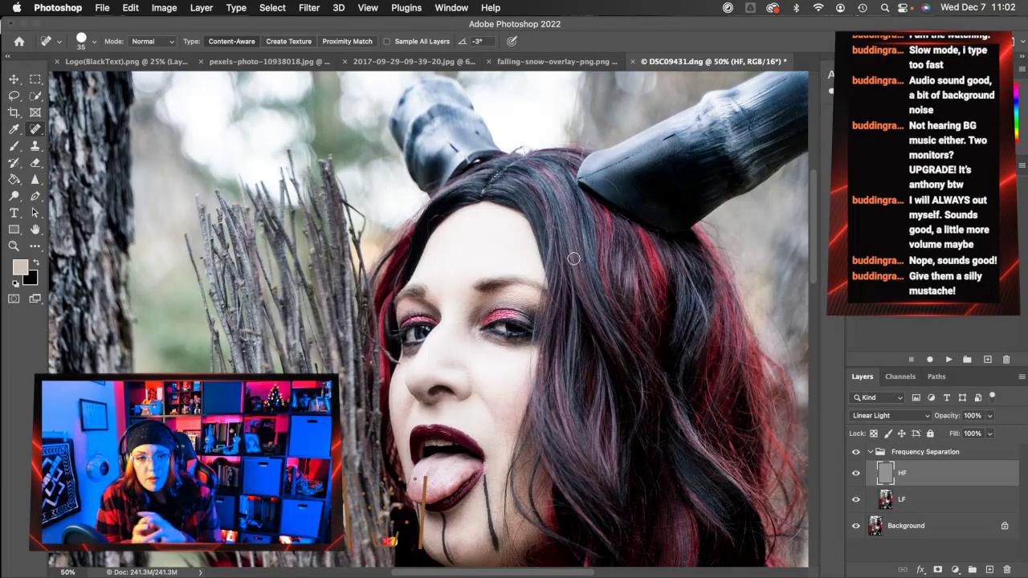
- Examine the eyes, mouth and neck up close and the whole portrait for remaining skin flaws
left_click(14, 246)
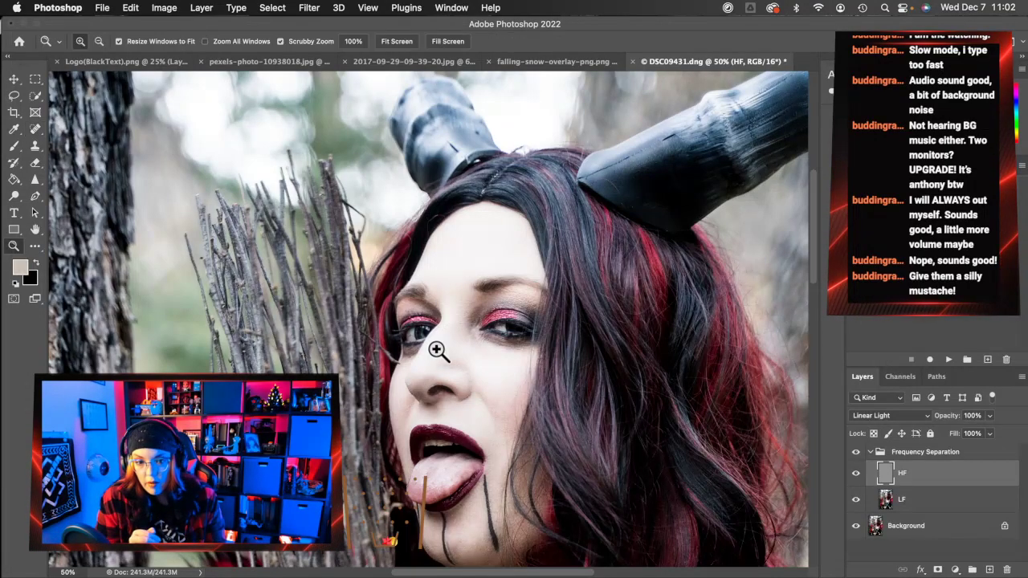
left_click(436, 348)
left_click(477, 358)
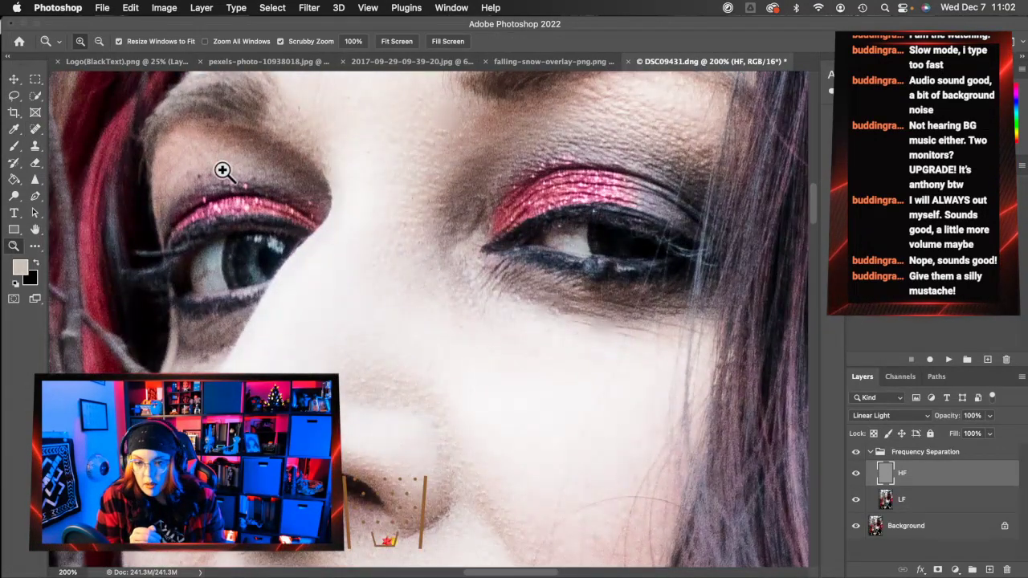
left_click(396, 41)
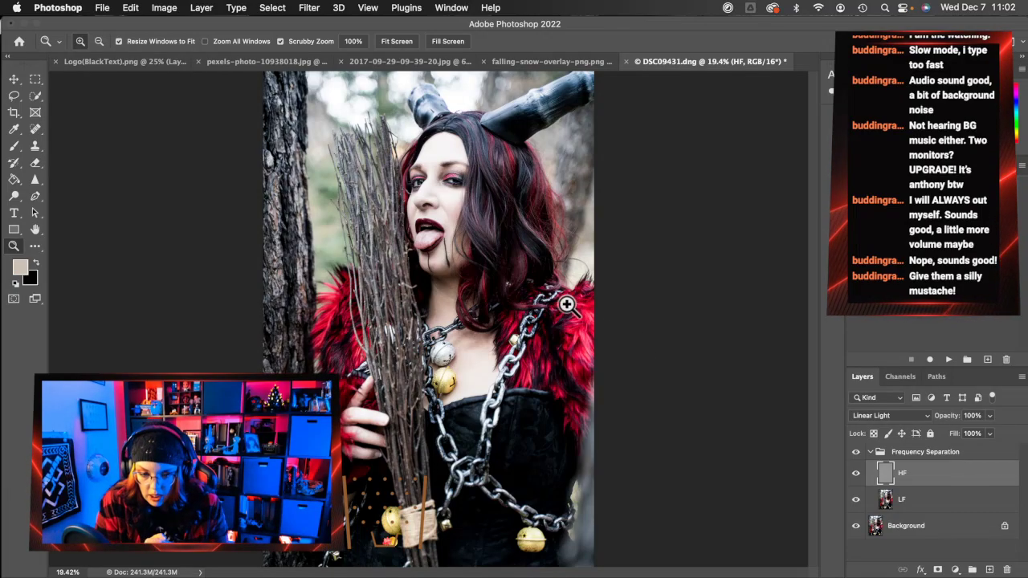
left_click_drag(452, 238, 452, 238)
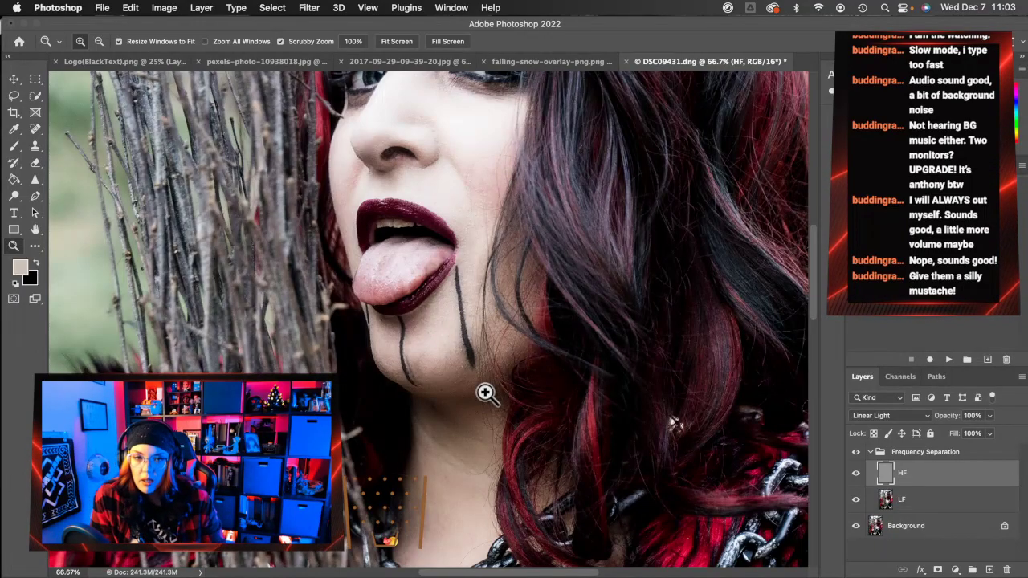
scroll(487, 303, "up", 3)
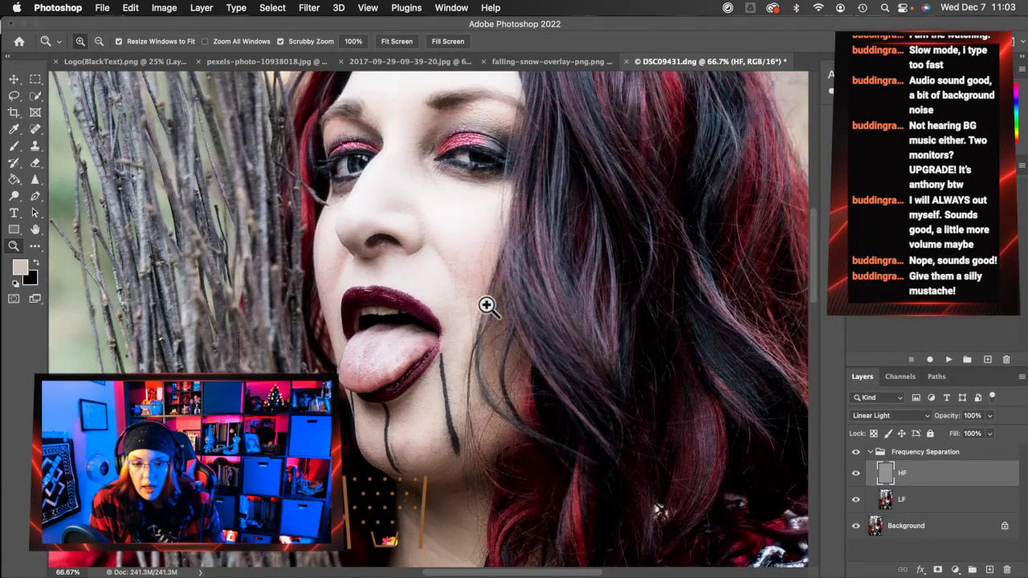
scroll(486, 304, "up", 3)
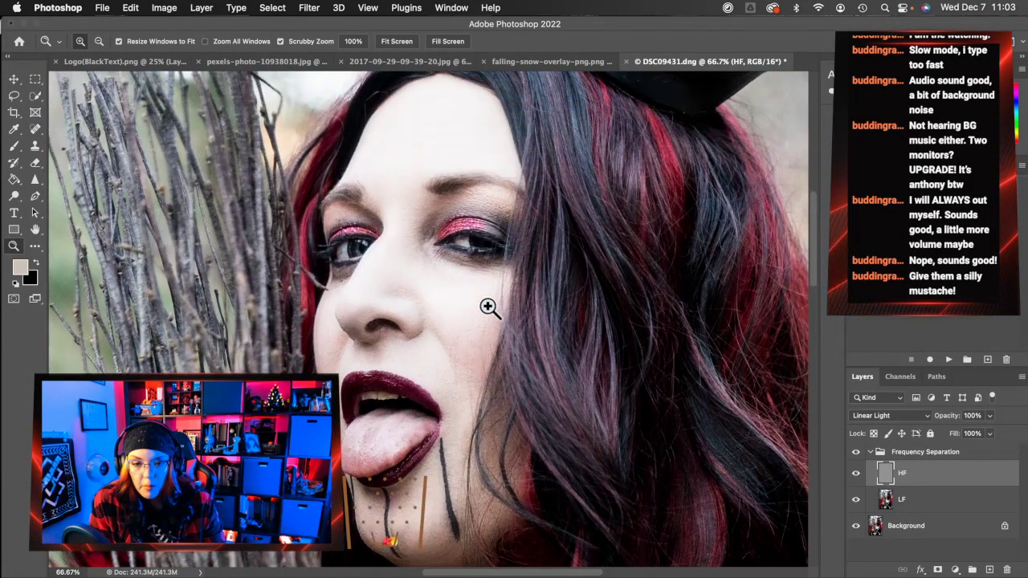
left_click(444, 240)
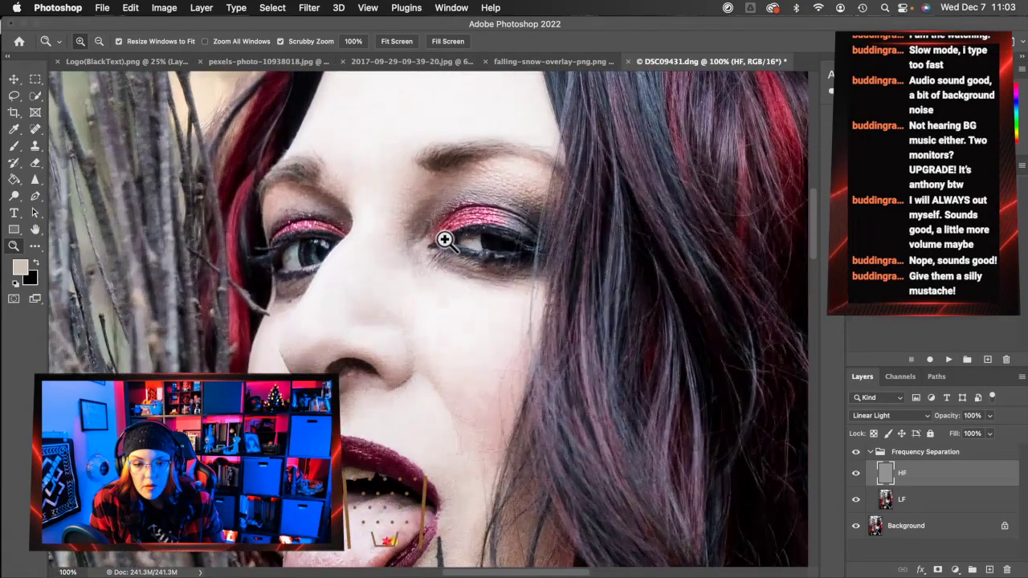
left_click(397, 41)
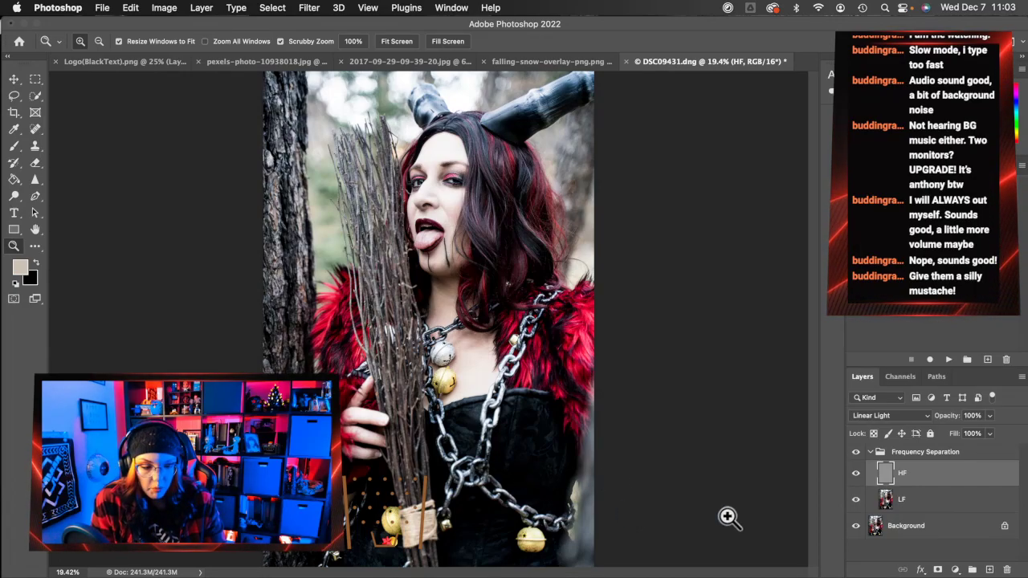
- Flatten the image, combining the Frequency Separation group and the background into a single layer
left_click_drag(472, 161, 722, 394)
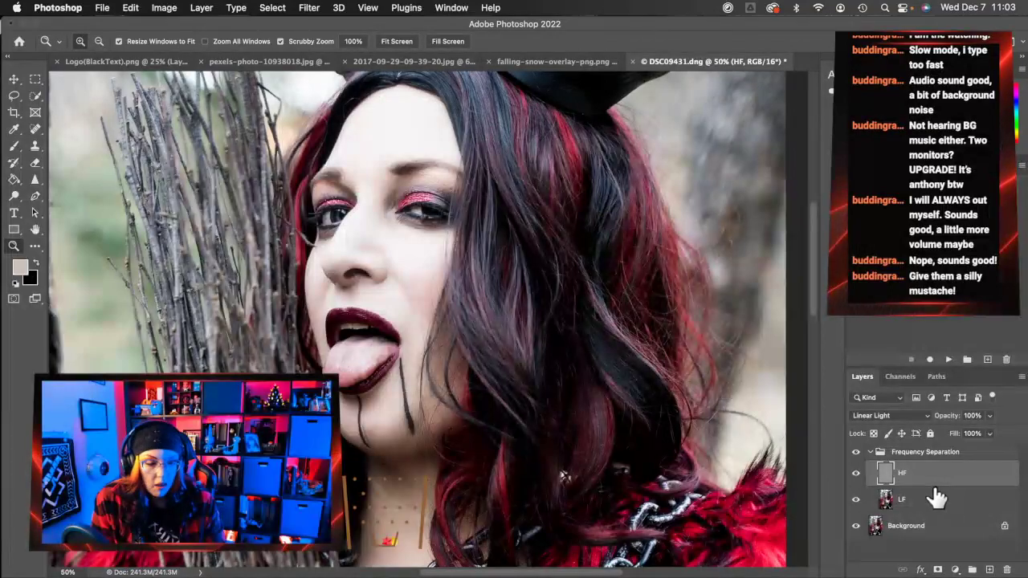
right_click(924, 533)
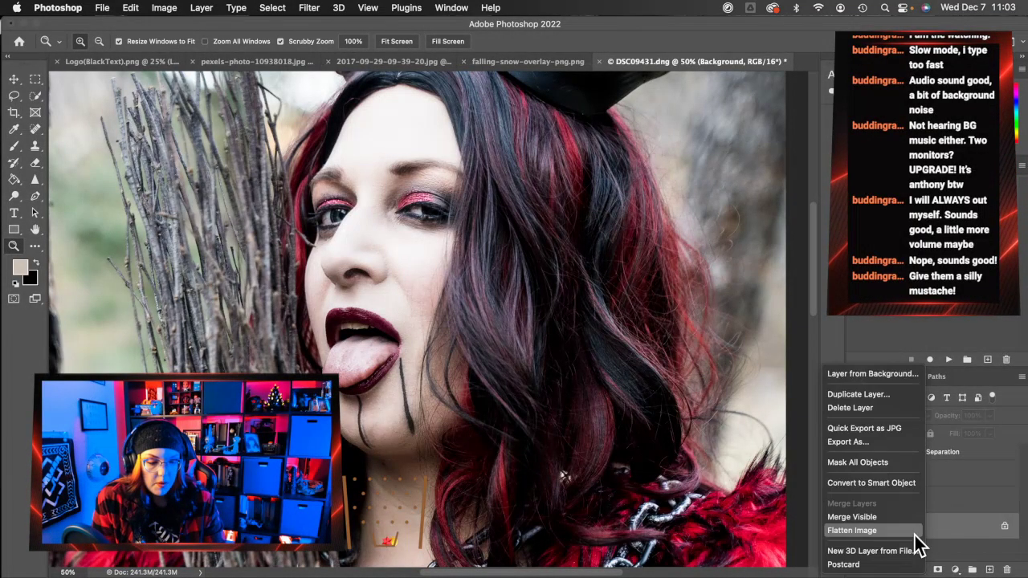
left_click(905, 531)
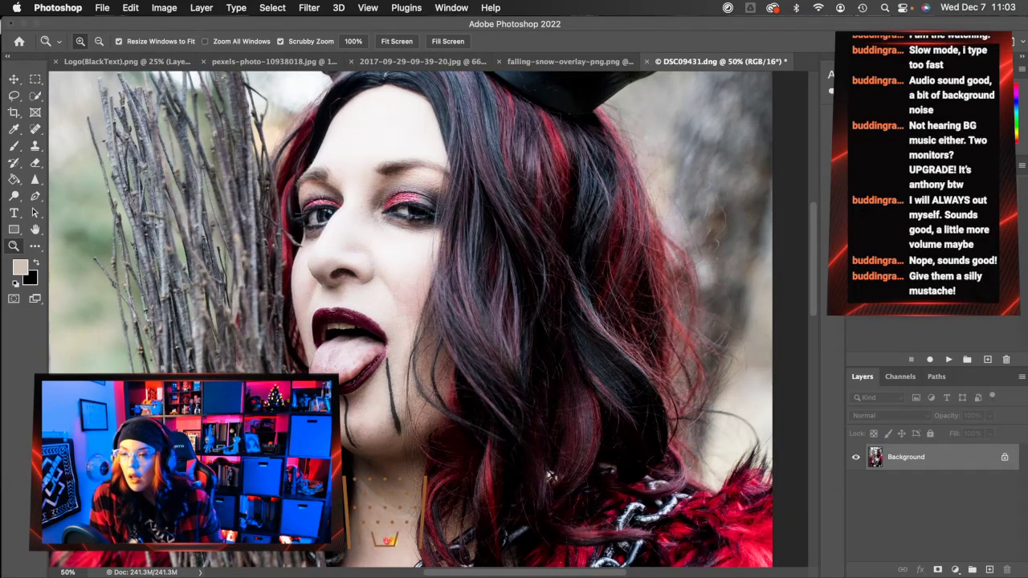
- Add a new empty layer above the background and set its blend mode to Overlay
left_click(989, 569)
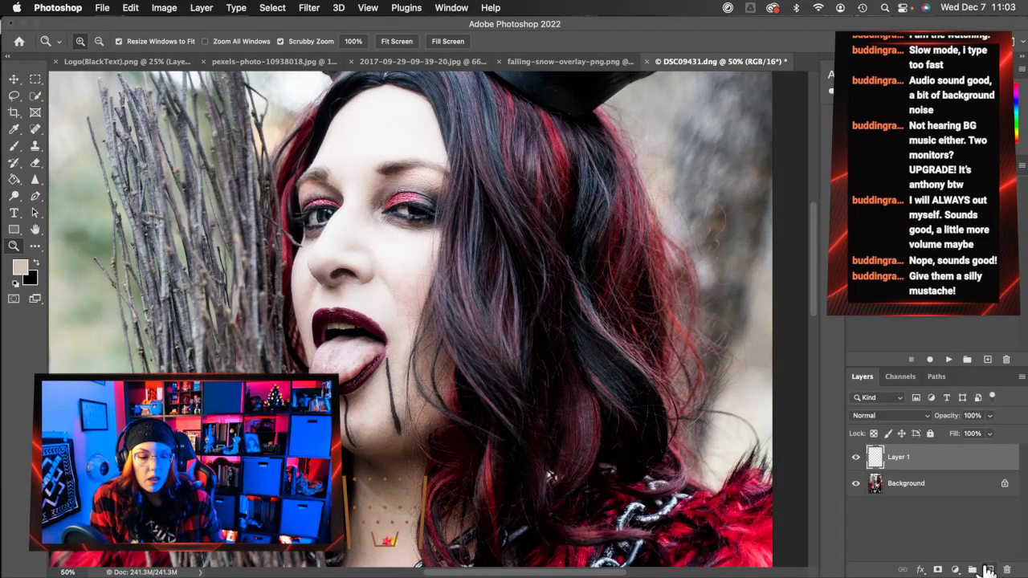
left_click(867, 415)
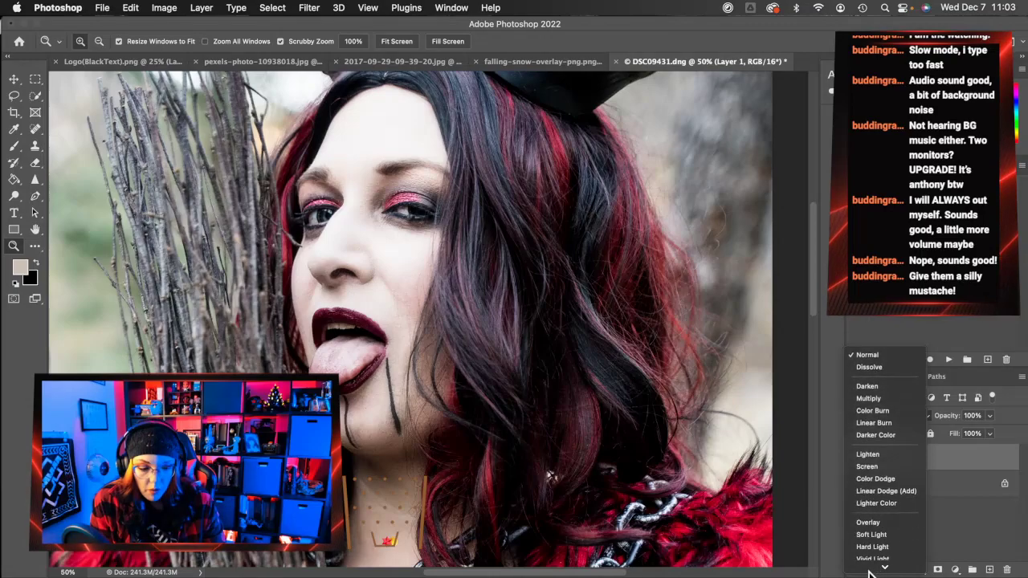
left_click(866, 495)
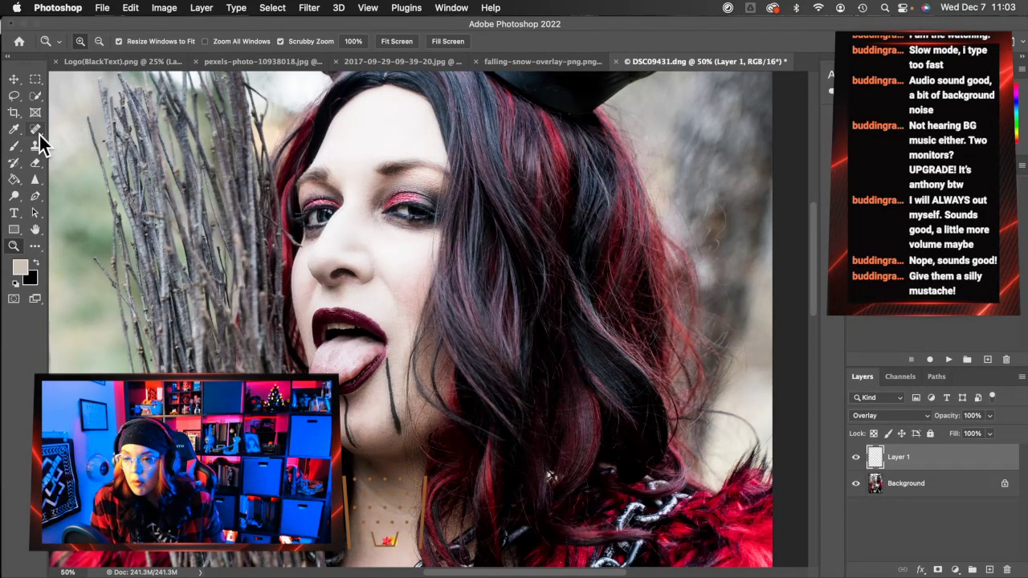
- Choose the Brush with black as the foreground color, and set the new layer's blend mode to Normal
left_click(15, 146)
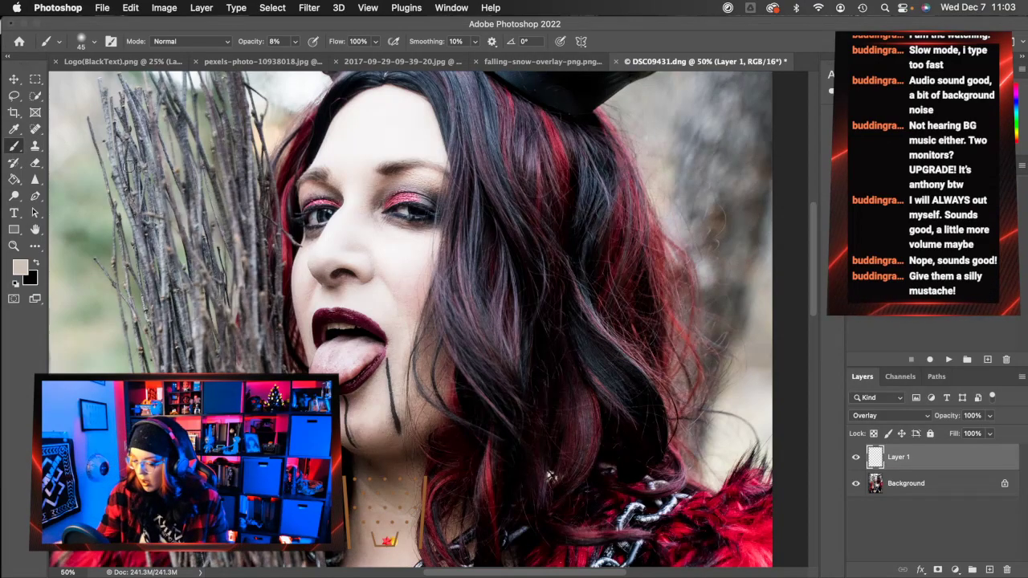
left_click(36, 262)
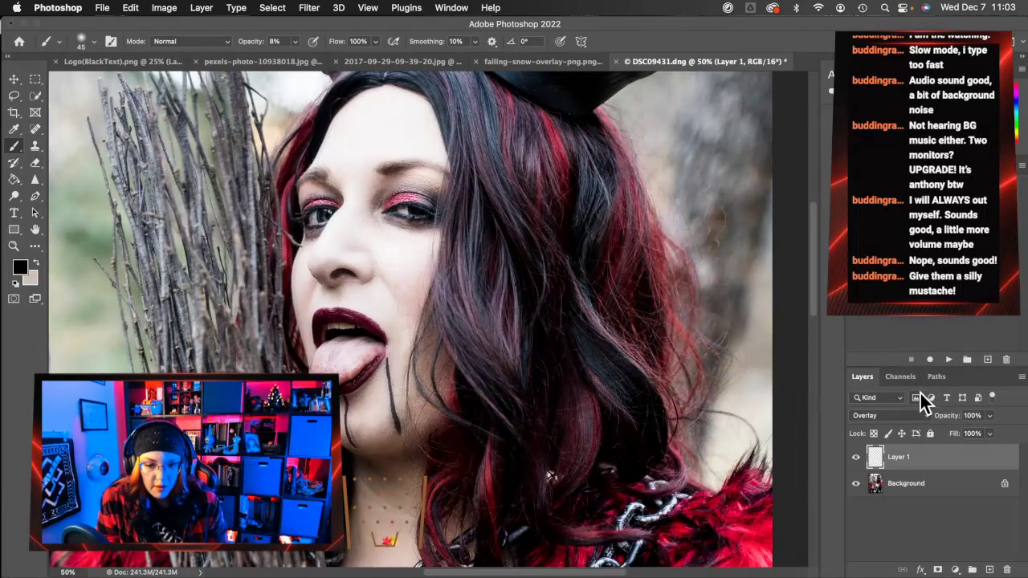
left_click(891, 415)
left_click(868, 248)
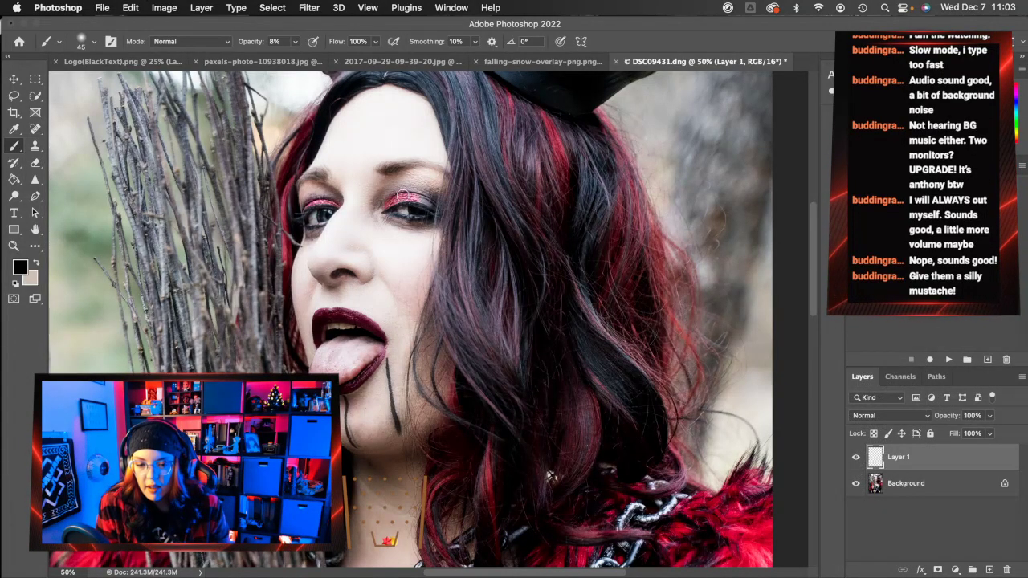
- Paint a curly black mustache above the mouth at 100% brush opacity, and undo both strokes
left_click(296, 42)
left_click_drag(296, 58, 353, 59)
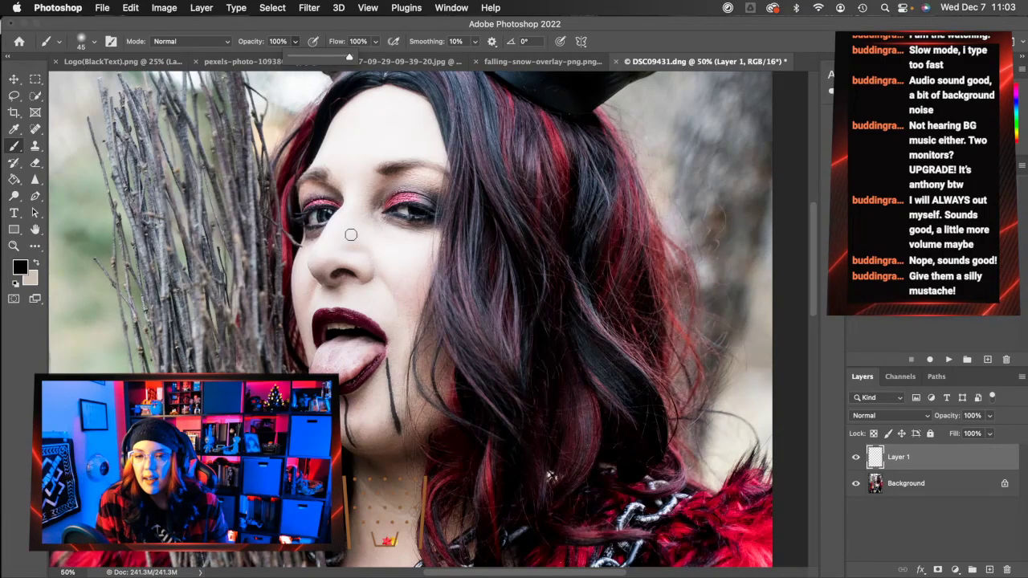
mouse_move(342, 297)
left_mouse_down()
mouse_move(409, 328)
mouse_move(408, 299)
mouse_move(403, 308)
left_mouse_up()
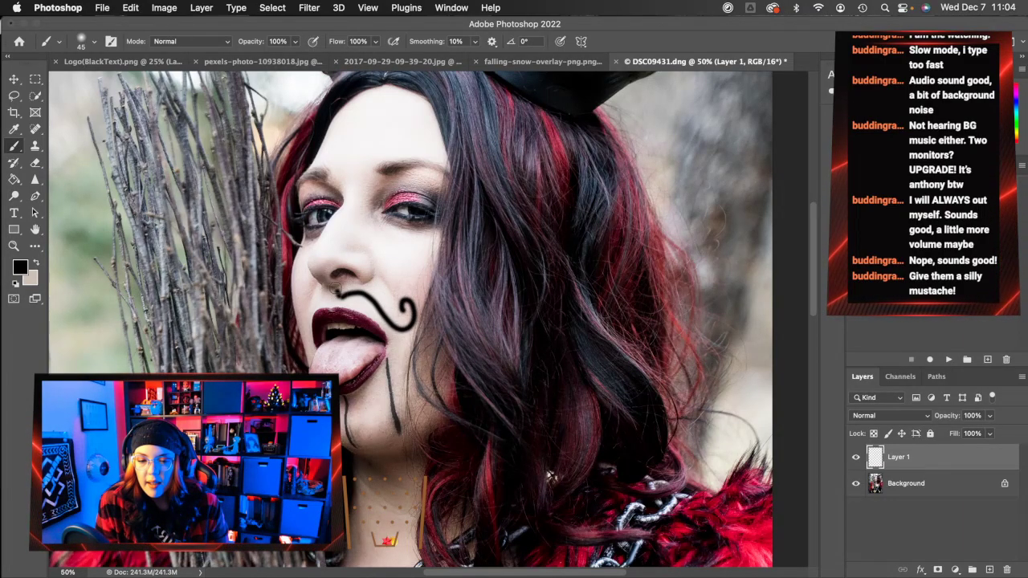
mouse_move(336, 291)
left_mouse_down()
mouse_move(277, 326)
mouse_move(291, 304)
mouse_move(296, 314)
left_mouse_up()
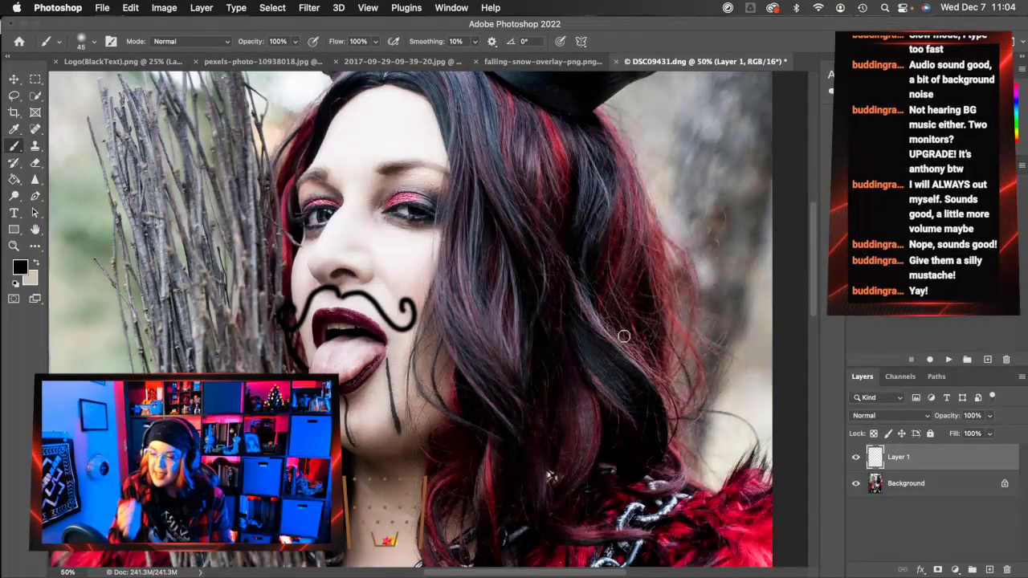
key("super+z")
key("super+z")
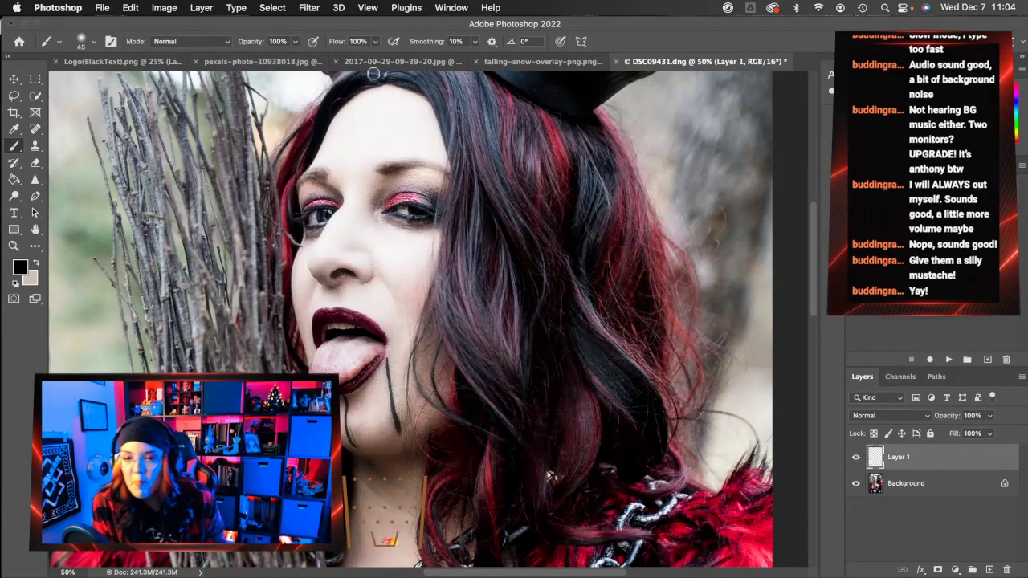
- Set the brush opacity to 9%
left_click(293, 42)
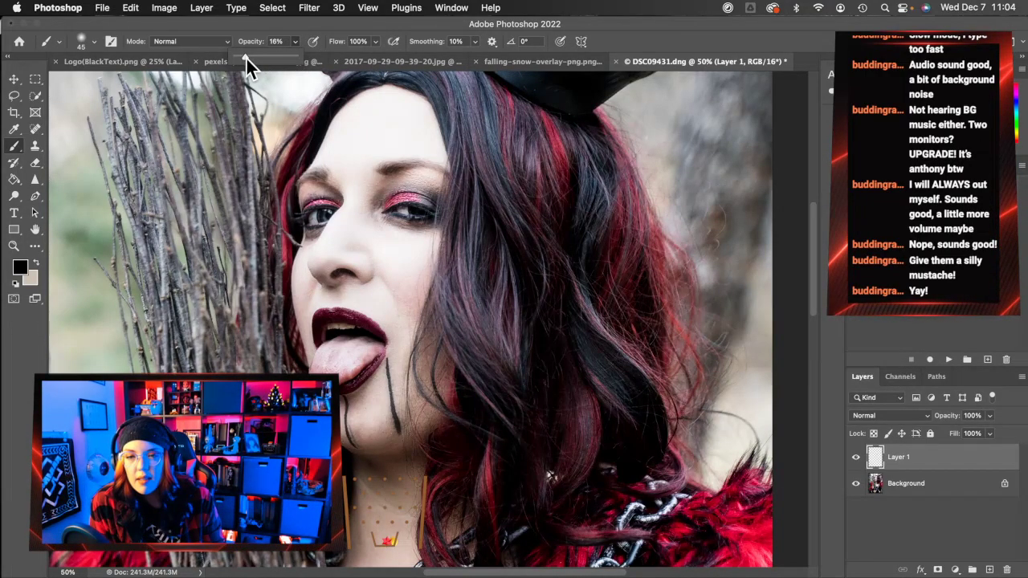
left_click_drag(247, 59, 242, 58)
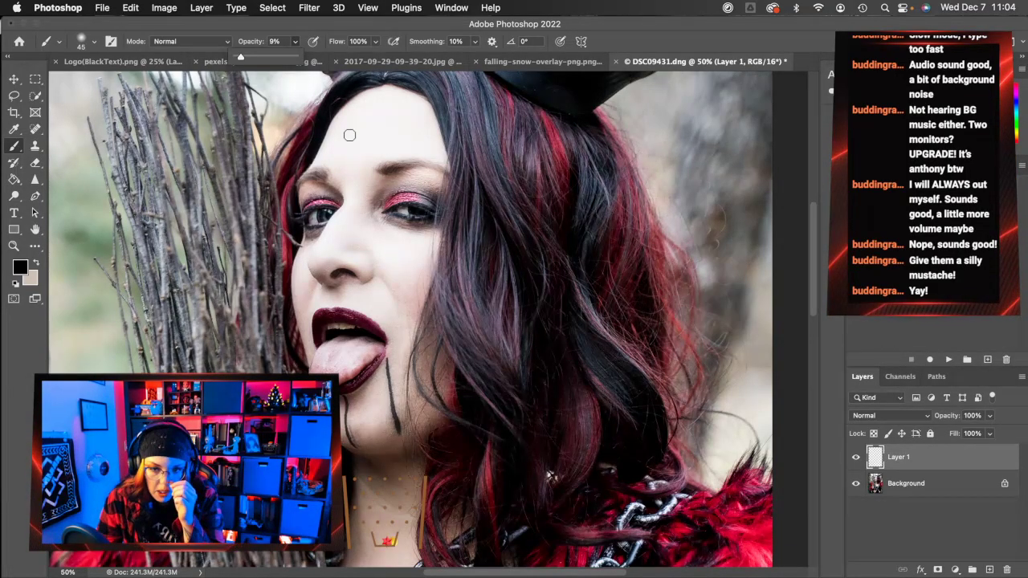
- Heal the marks on the base of the larger horn on the Background layer with the Spot Healing Brush
scroll(351, 136, "up", 2)
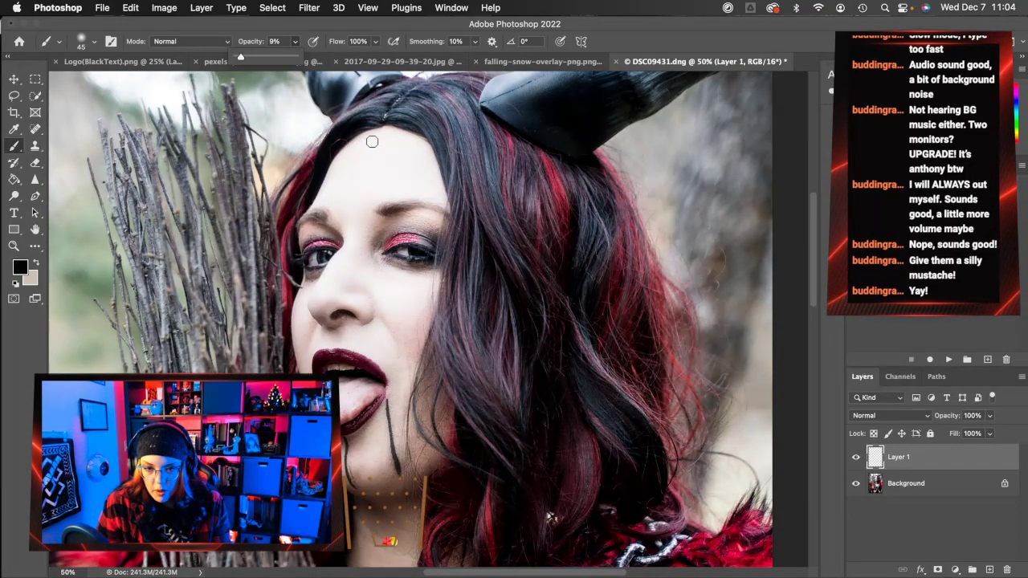
scroll(372, 142, "up", 2)
left_click(35, 128)
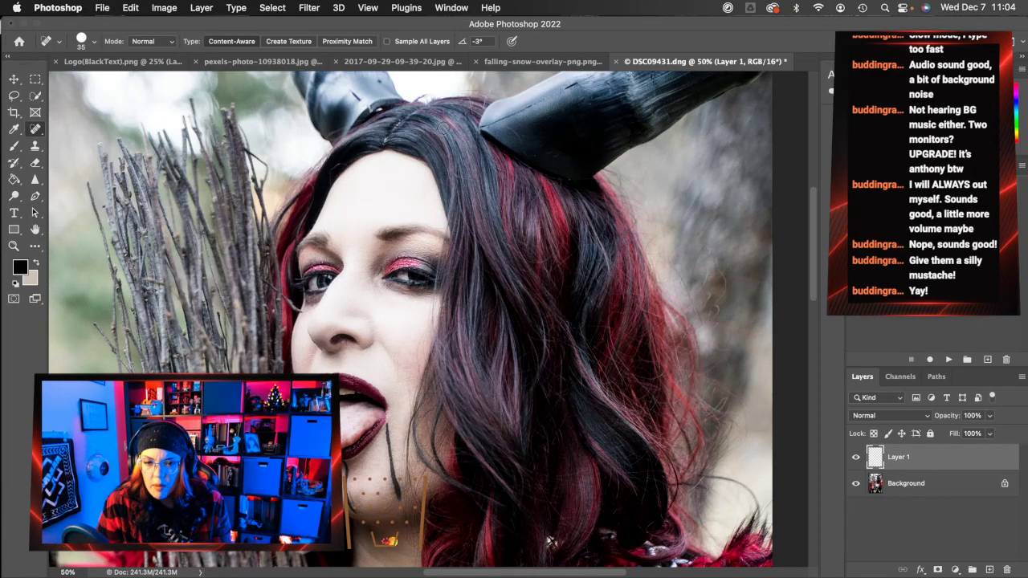
left_click(923, 486)
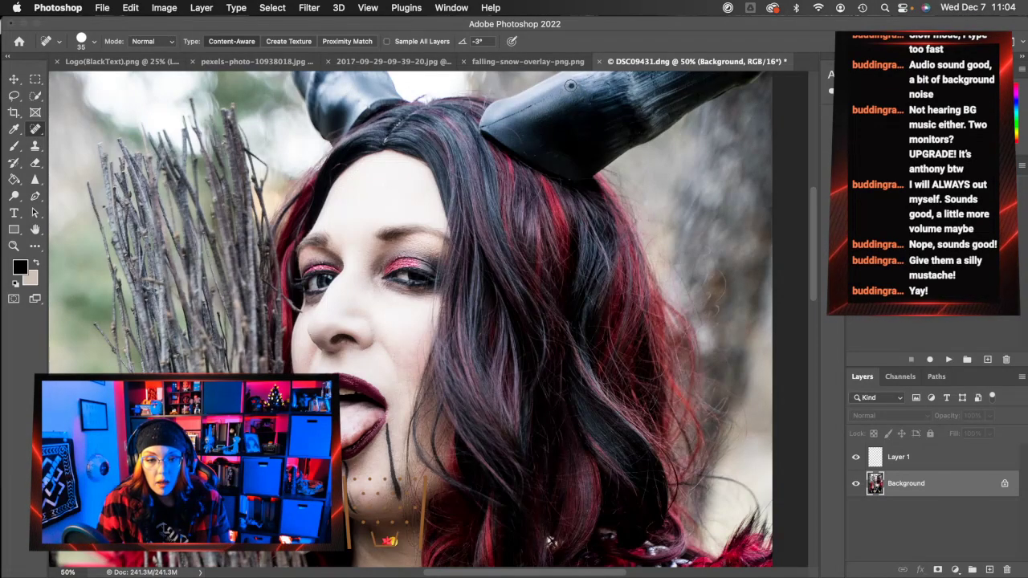
left_click_drag(548, 100, 485, 126)
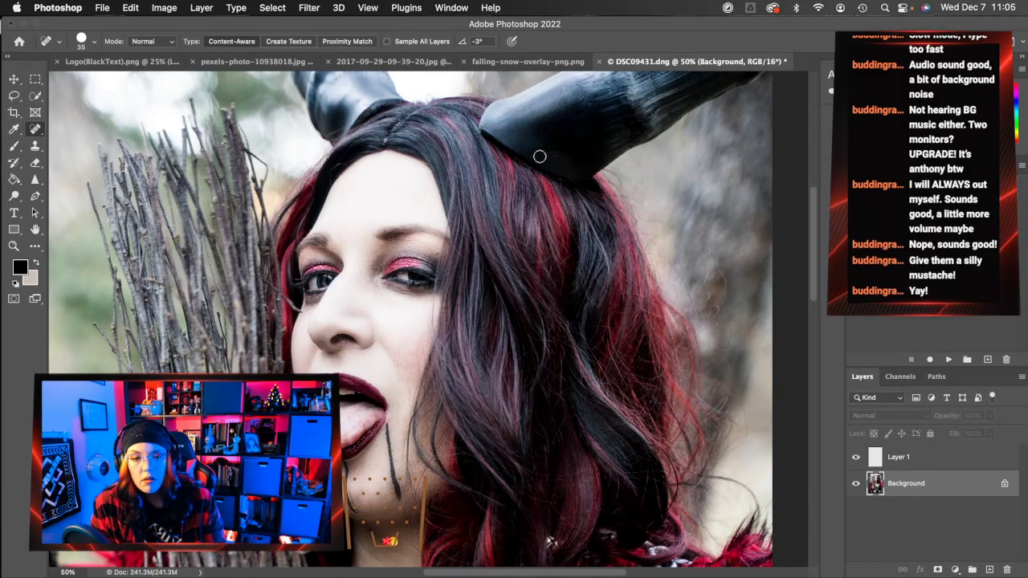
- Choose the Brush and sample a saturated red from the eyeshadow beside the hair as the foreground color
scroll(528, 156, "up", 5)
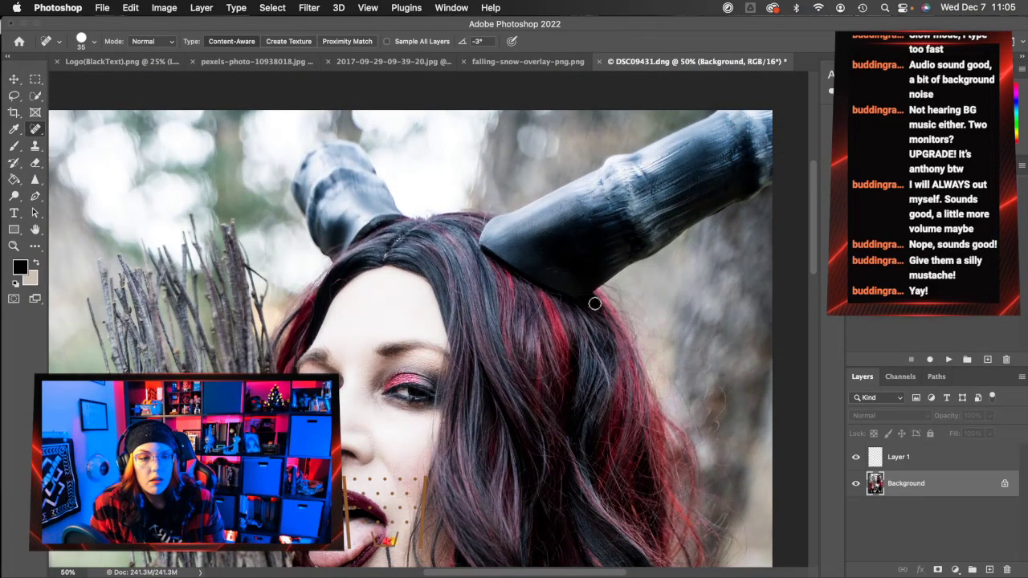
scroll(506, 460, "down", 12)
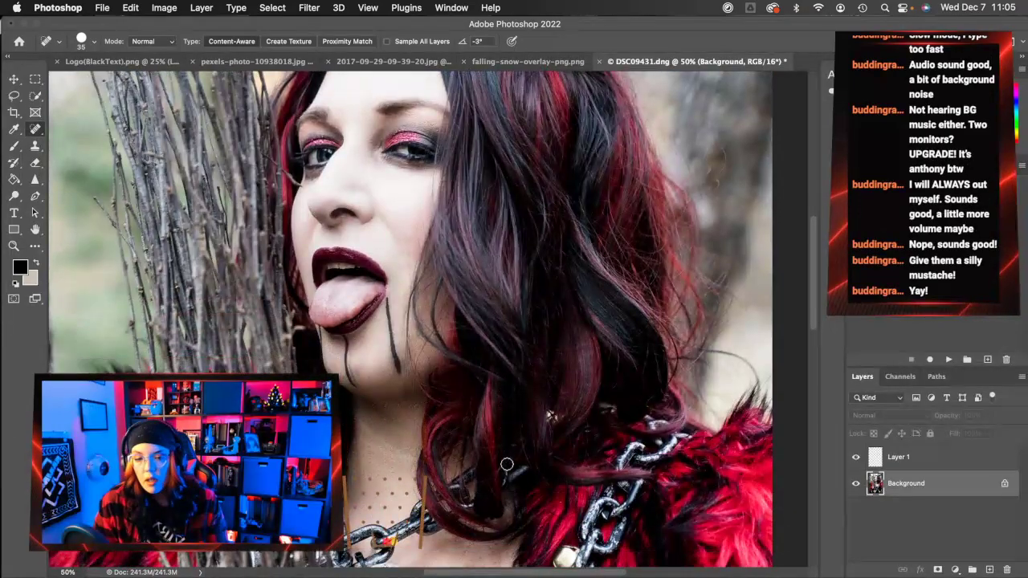
scroll(499, 464, "down", 2)
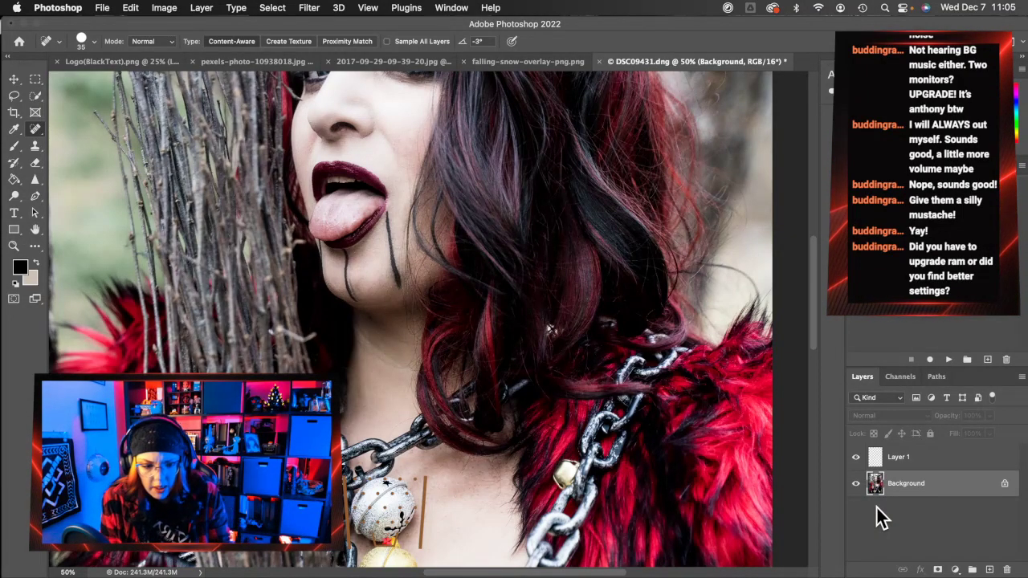
scroll(611, 414, "up", 5)
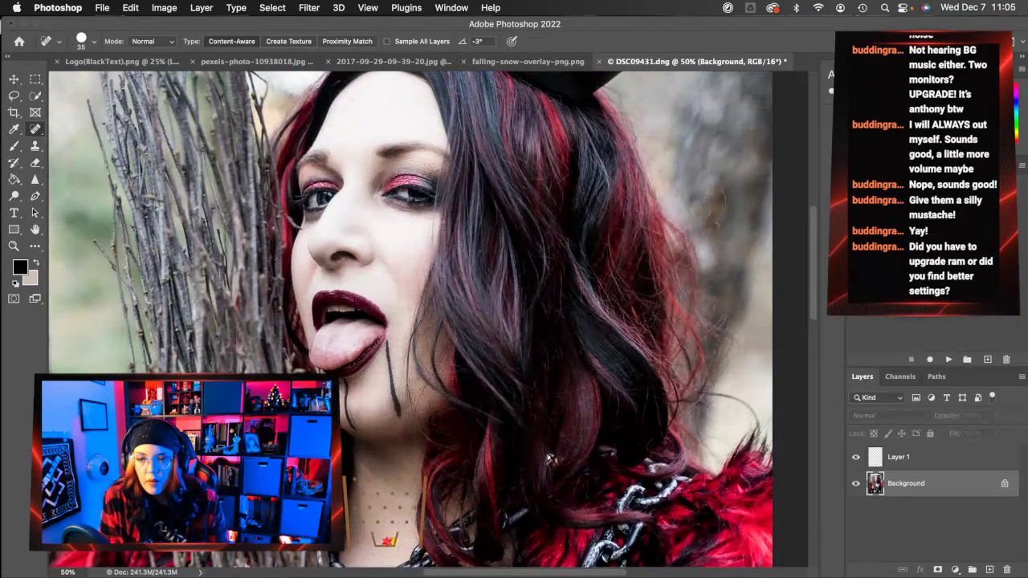
left_click(14, 146)
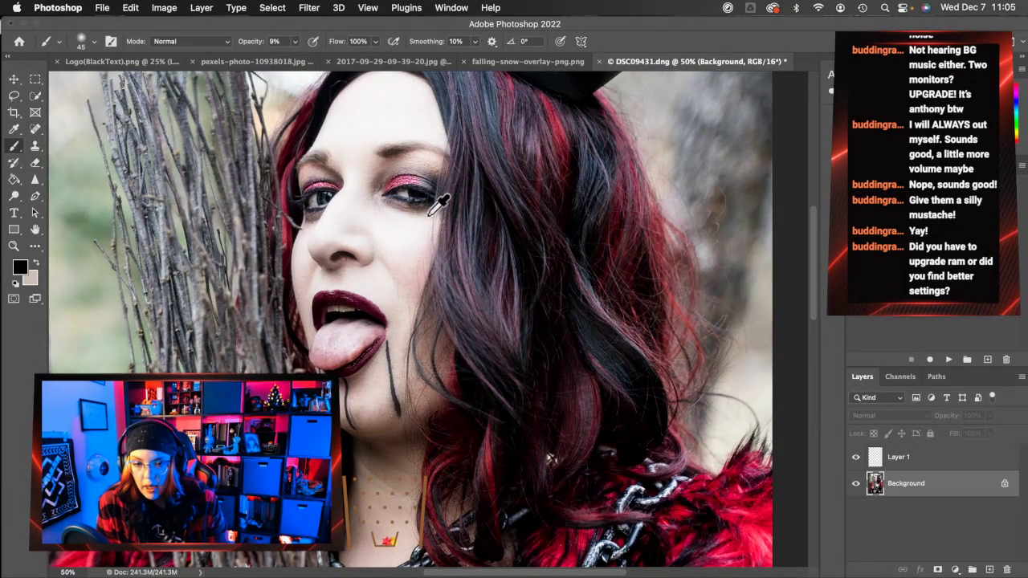
left_click(399, 180, "alt")
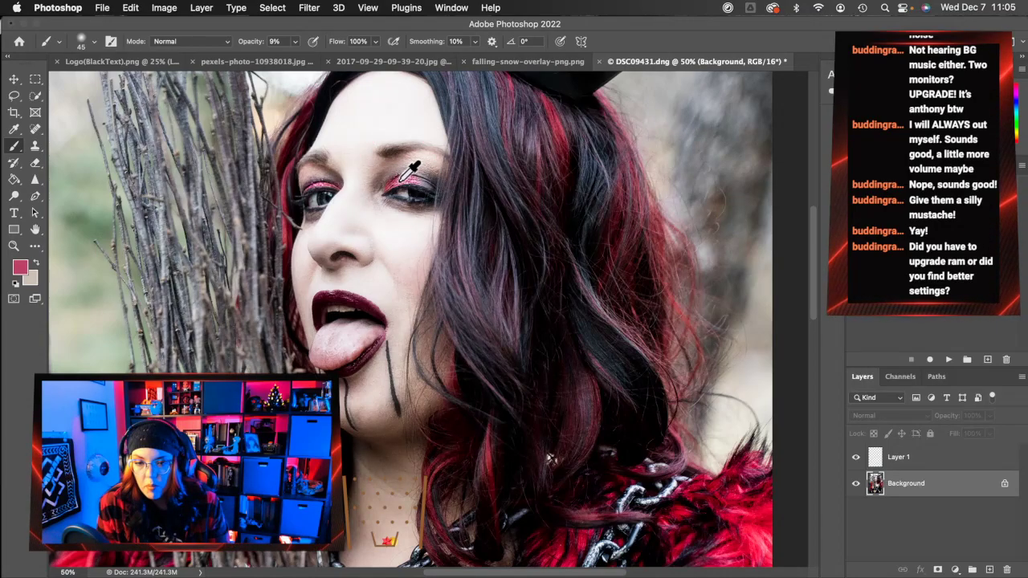
left_click(402, 179, "alt")
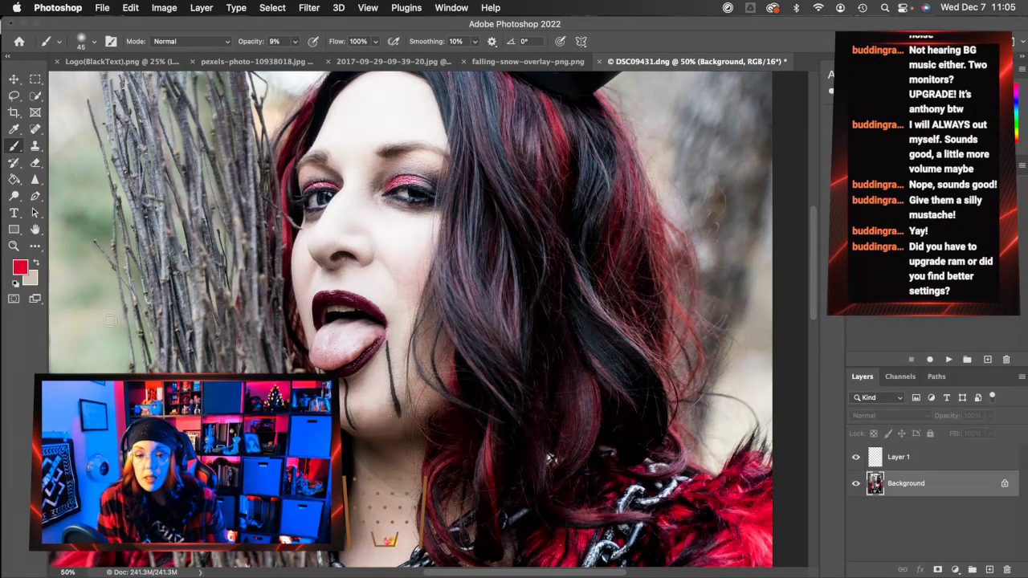
- Paint the sampled red over both eyelids on the Background layer with a size 70 brush at 9% opacity
left_click(13, 246)
left_click(410, 178)
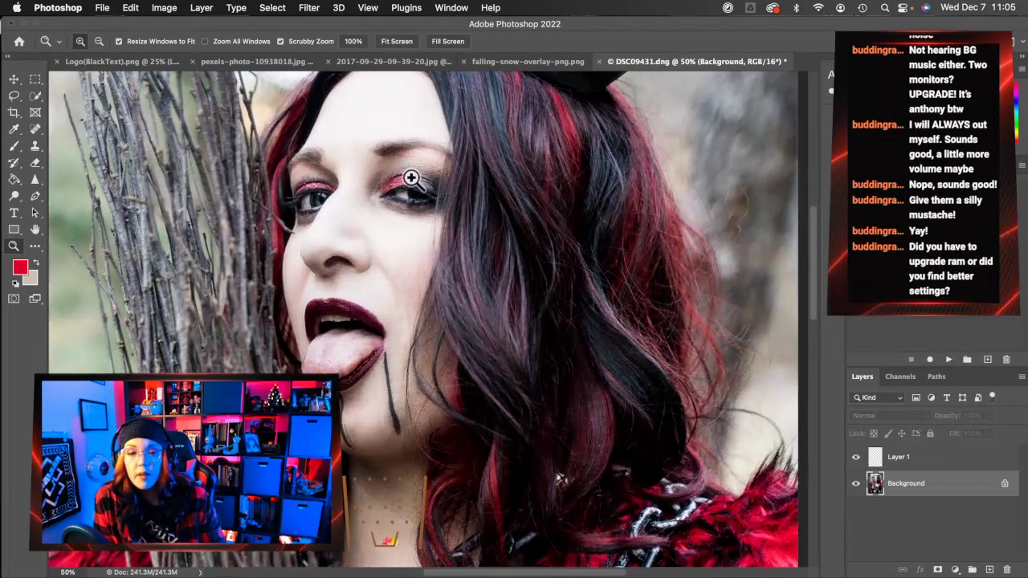
left_click(410, 178)
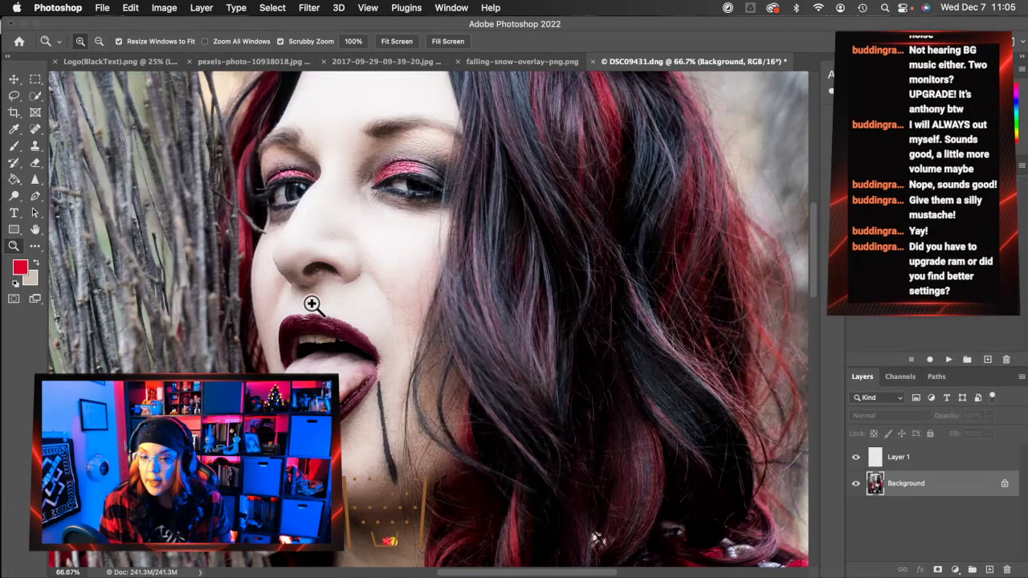
left_click(13, 146)
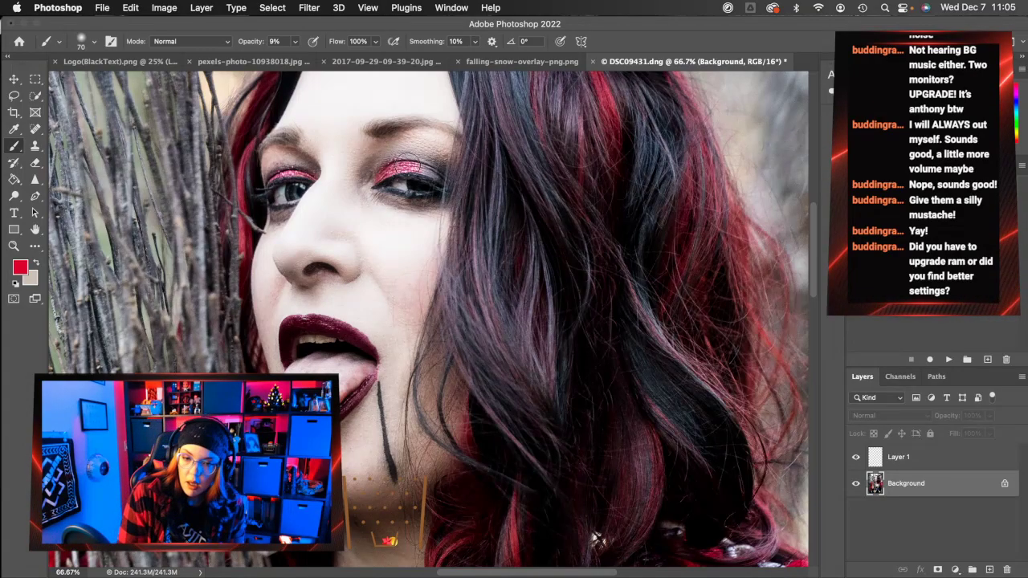
key("bracketright")
key("bracketright")
key("bracketright")
key("bracketright")
key("bracketright")
mouse_move(386, 169)
left_mouse_down()
mouse_move(431, 170)
mouse_move(383, 180)
mouse_move(408, 168)
mouse_move(433, 175)
mouse_move(375, 172)
mouse_move(418, 171)
mouse_move(372, 183)
mouse_move(396, 160)
mouse_move(434, 176)
mouse_move(394, 159)
mouse_move(376, 175)
mouse_move(429, 174)
left_mouse_up()
mouse_move(302, 196)
left_mouse_down()
mouse_move(303, 172)
mouse_move(271, 183)
mouse_move(312, 179)
mouse_move(273, 185)
mouse_move(308, 178)
left_mouse_up()
key("bracketleft")
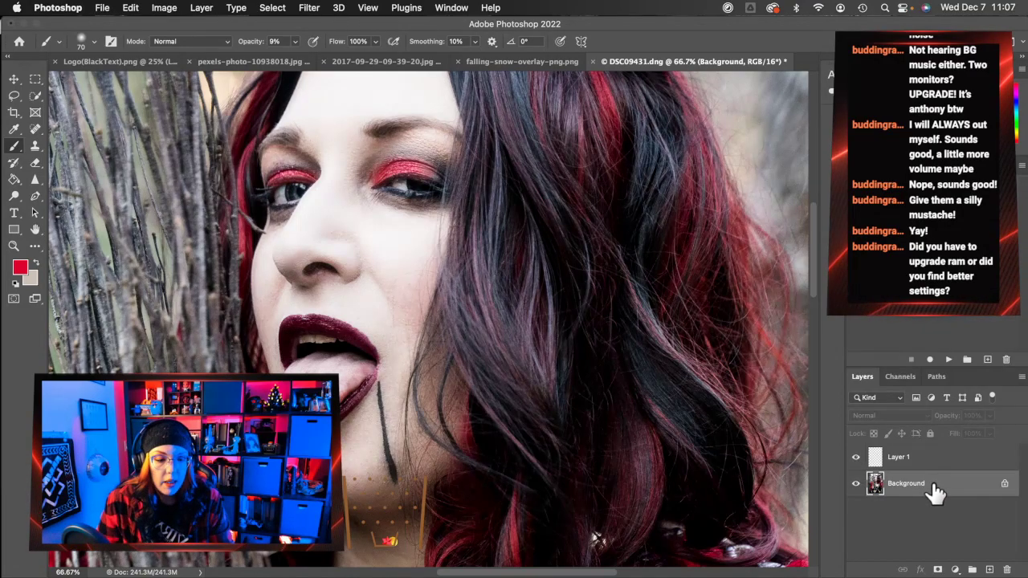
- Undo the red eyelid strokes painted on the Background layer
key("super+z")
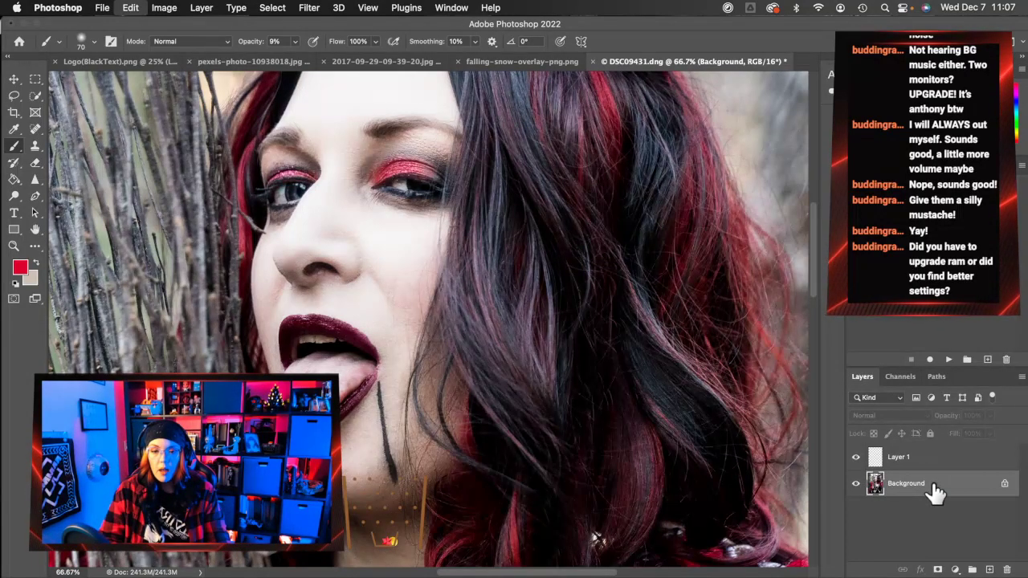
key("super+z")
key("super+z")
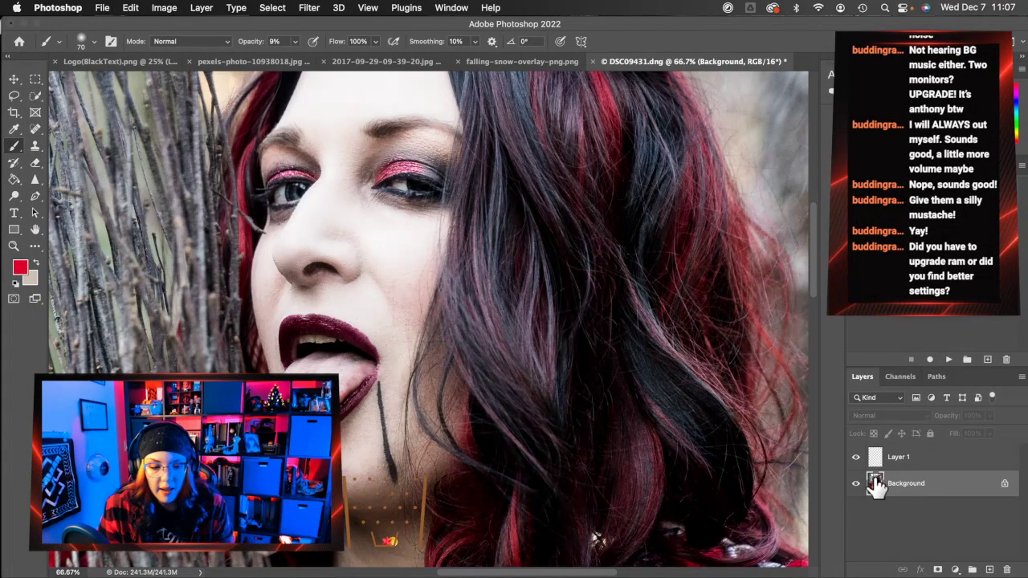
key("super+z")
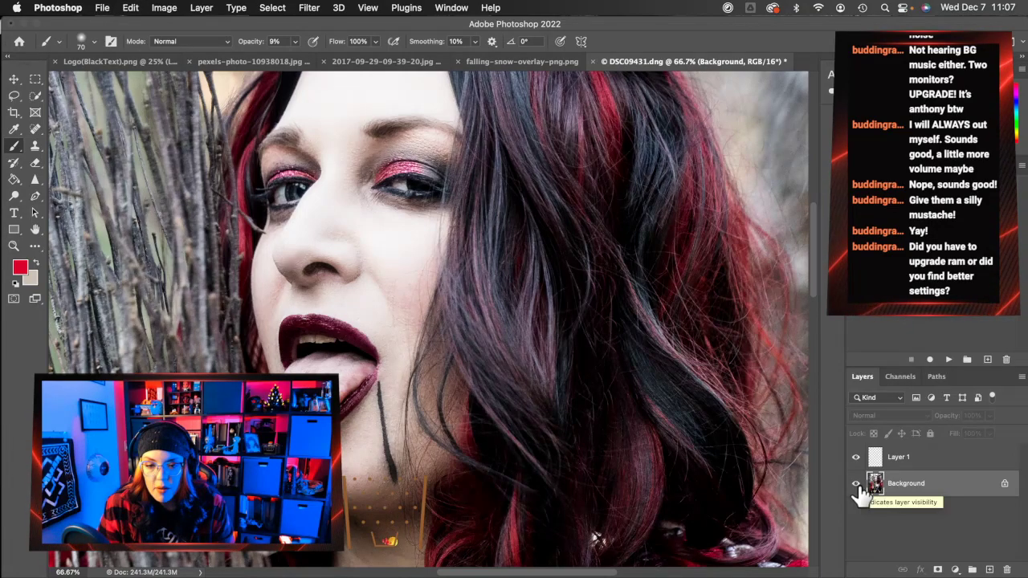
- Set Layer 1's blend mode to Overlay and brush the sampled red over both eyelids on it
left_click(899, 457)
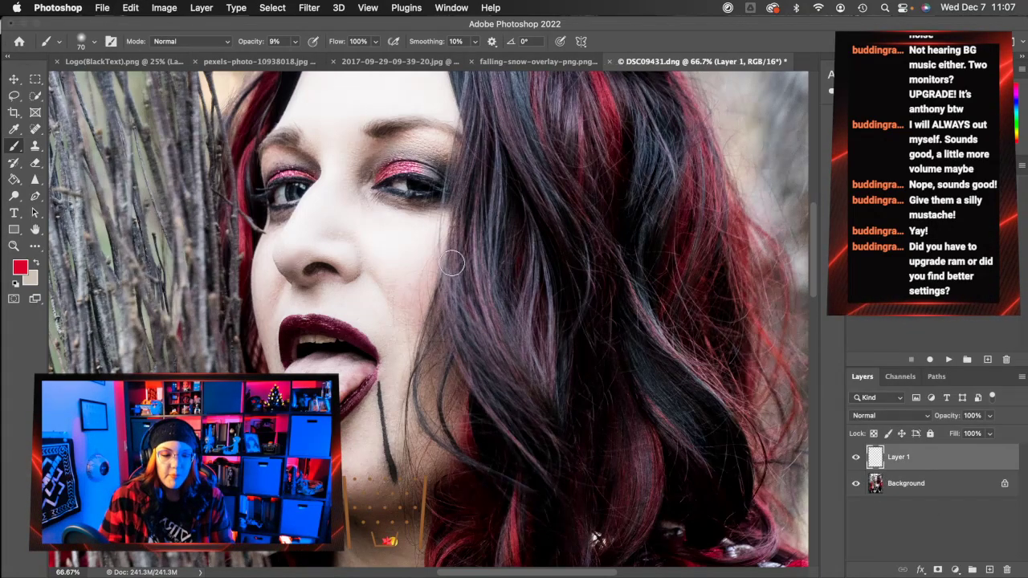
left_click(890, 415)
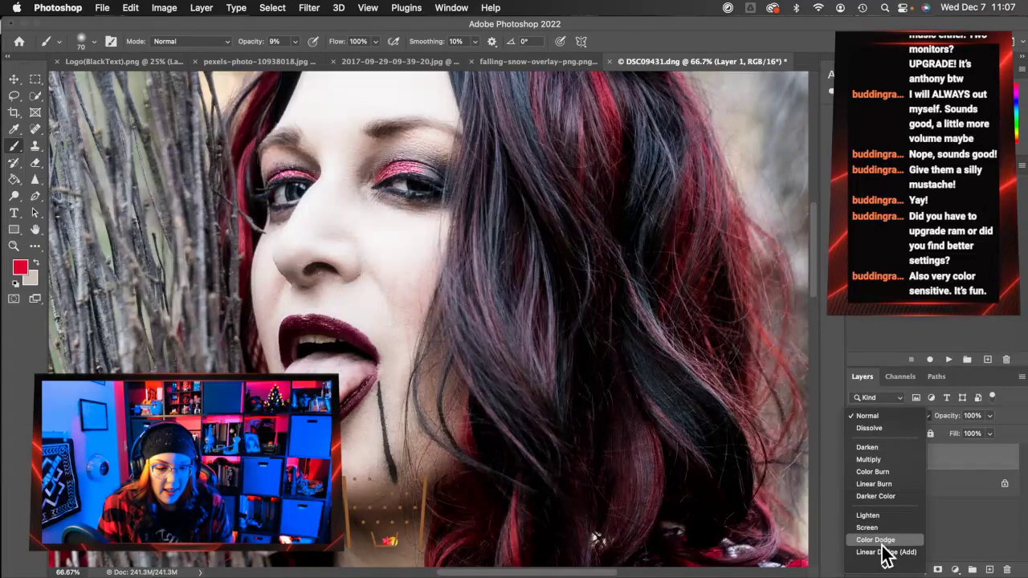
left_click(893, 512)
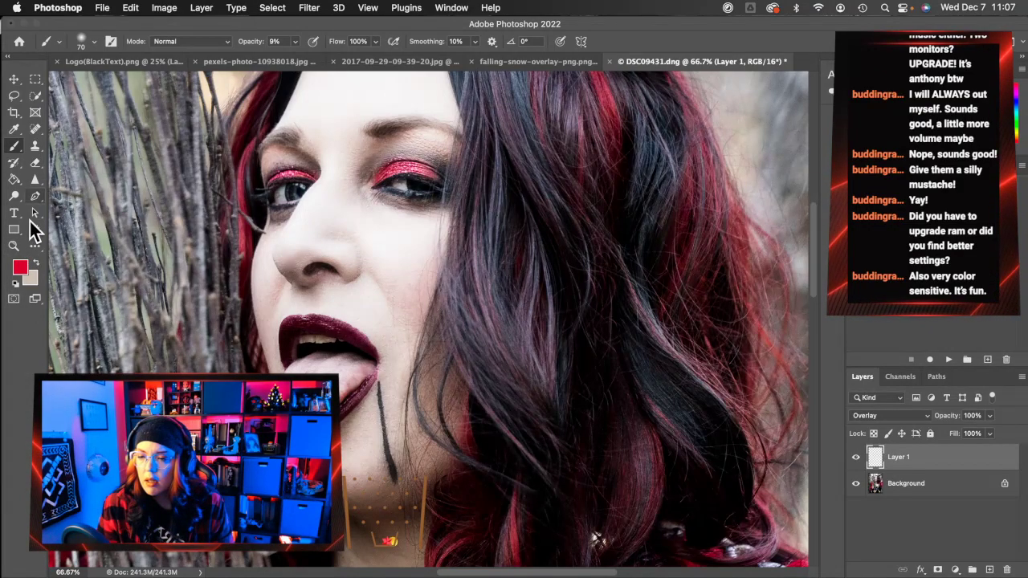
- Toggle Layer 1's visibility to compare the eyeshadow with and without the red paint
left_click(856, 456)
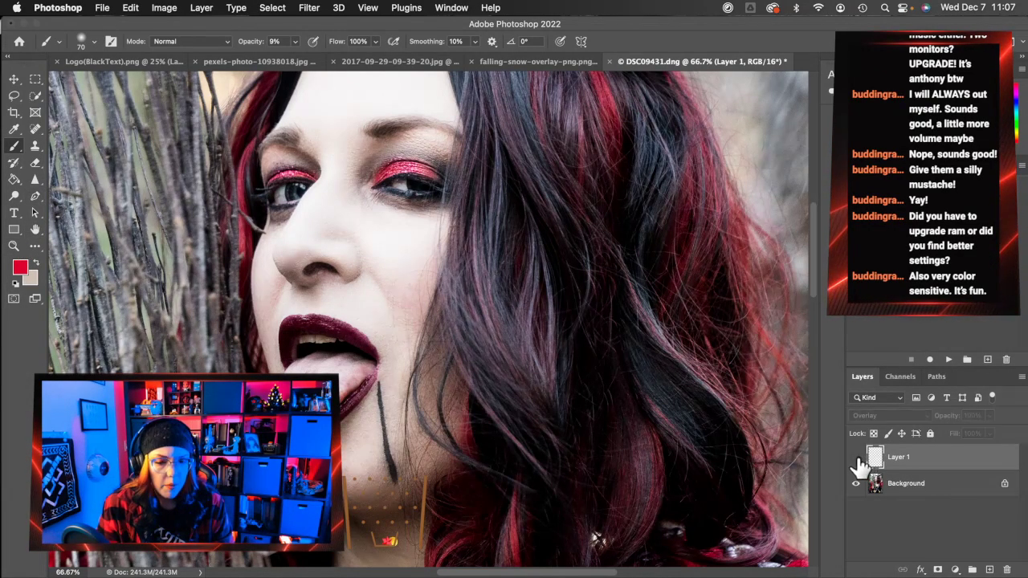
left_click(855, 457)
left_click(855, 456)
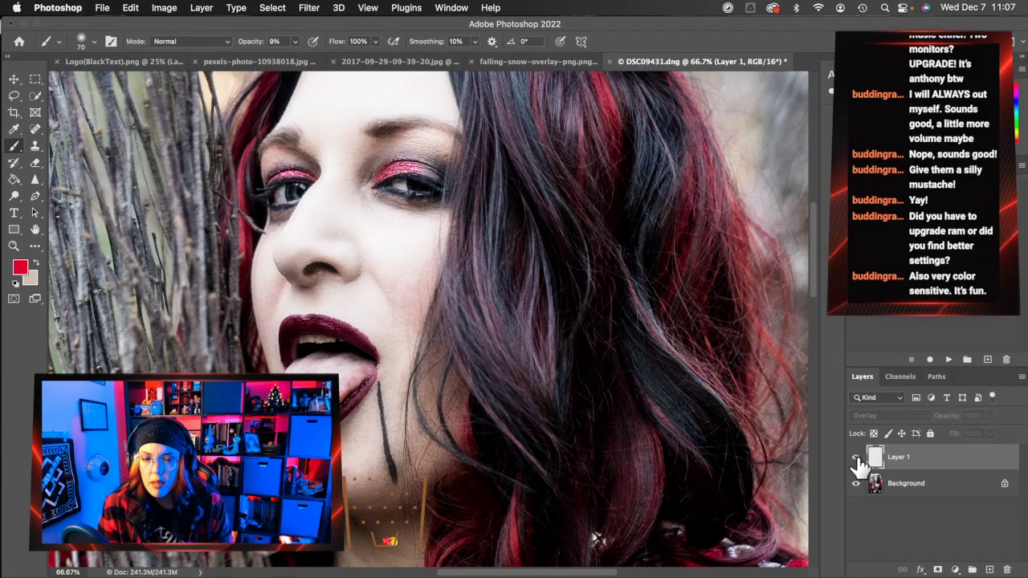
left_click(856, 457)
left_click(855, 457)
left_click(855, 457)
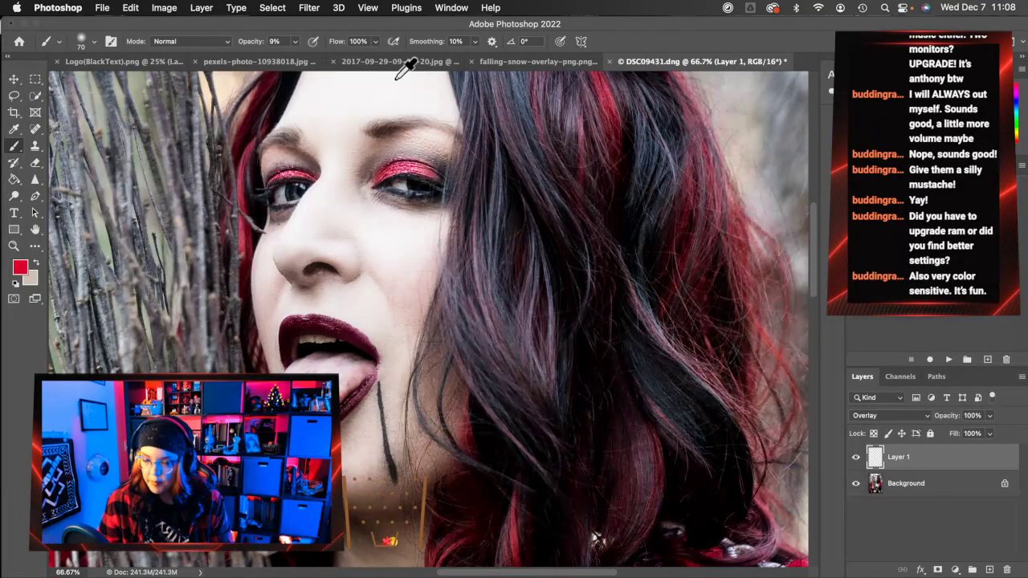
- Sample dark brown from the eyebrow near the hair and darken the brow on Layer 1, reducing the brush to size 45
left_click(384, 127, "alt")
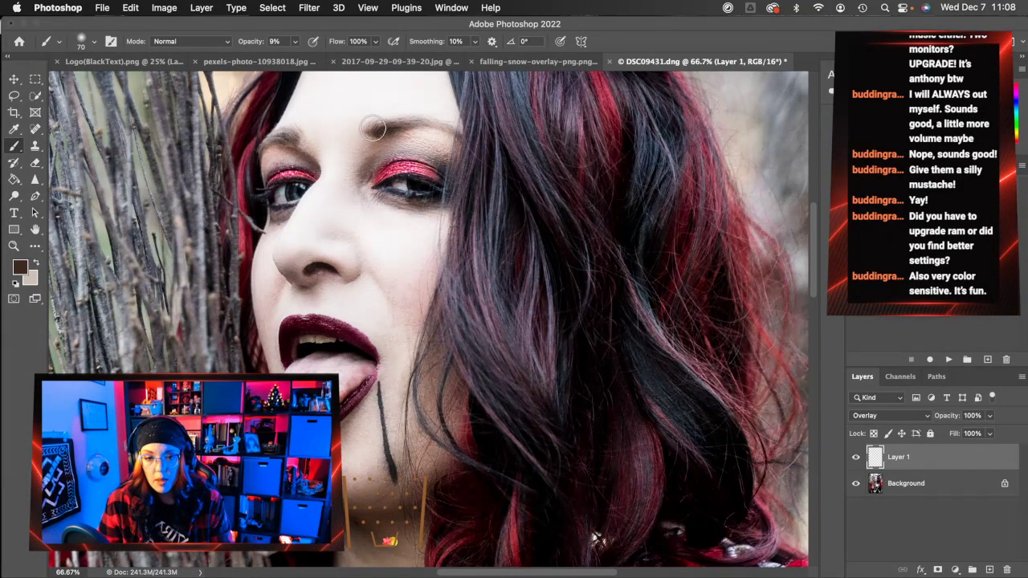
mouse_move(374, 127)
left_mouse_down()
mouse_move(425, 120)
mouse_move(458, 132)
mouse_move(422, 125)
mouse_move(448, 131)
left_mouse_up()
key("bracketleft")
key("bracketleft")
key("bracketleft")
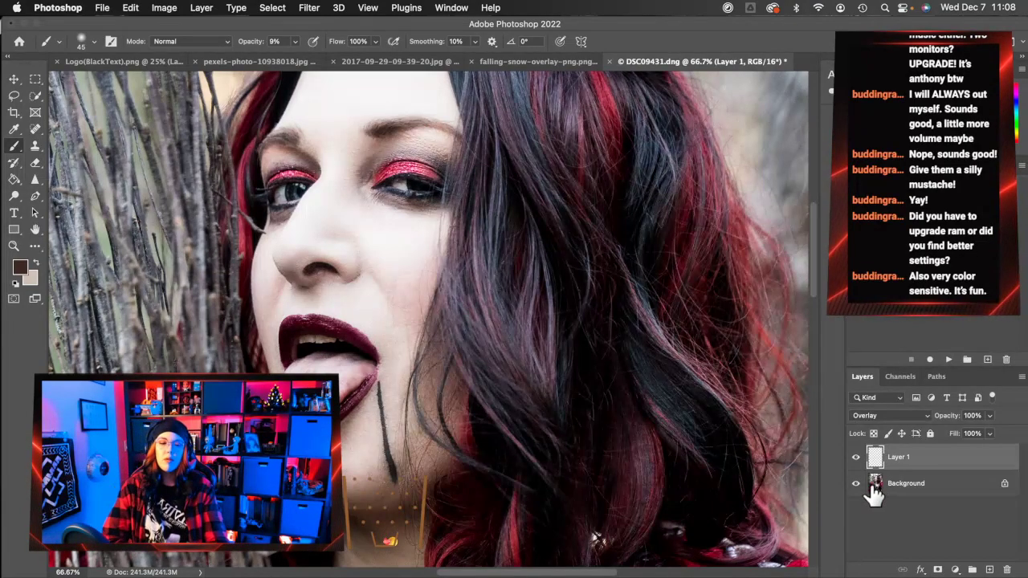
- Hide and show Layer 1 repeatedly to compare the eyebrows and eyeshadow before and after brushing
left_click(856, 456)
left_click(856, 457)
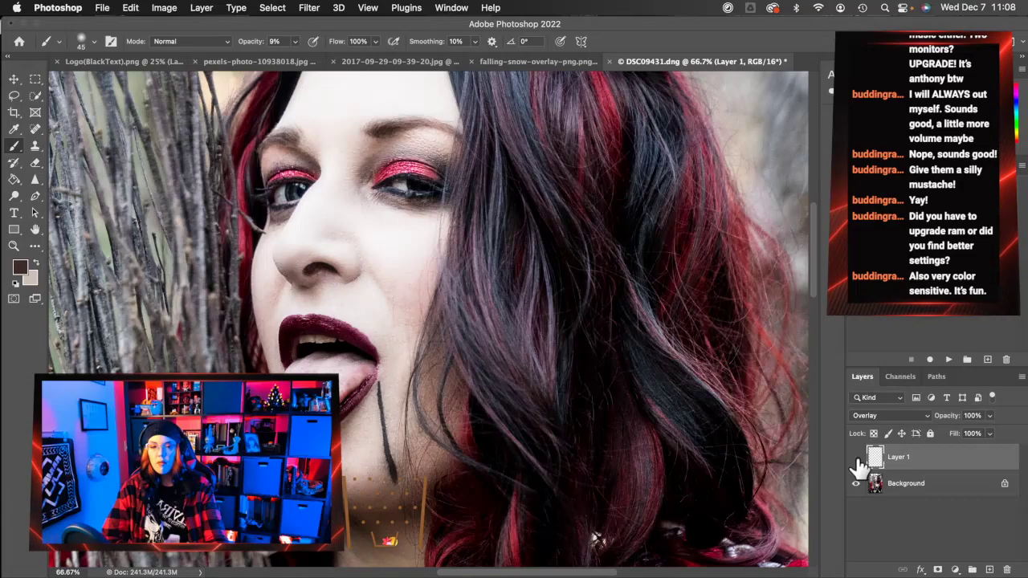
left_click(856, 457)
left_click(855, 458)
left_click(856, 458)
left_click(856, 457)
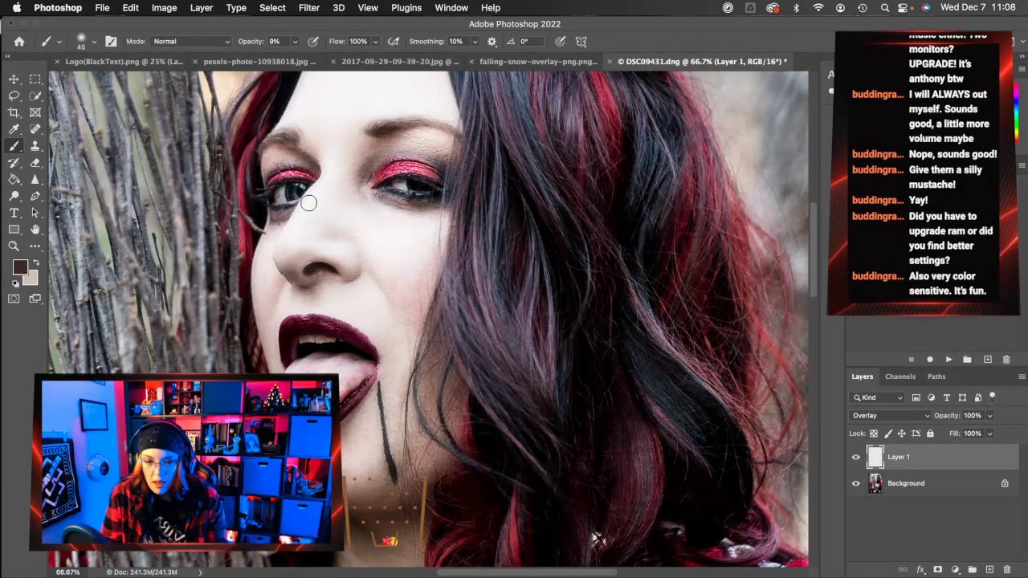
- Check the eyes up close and the whole portrait, and sample a bright red from the shoulder fur as the foreground color
left_click(14, 246)
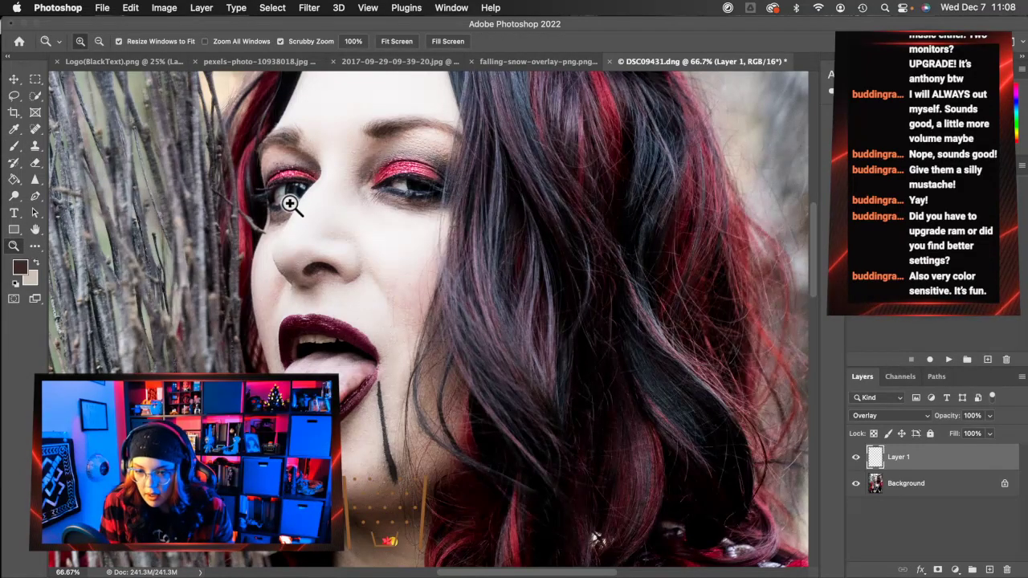
left_click_drag(291, 195, 290, 197)
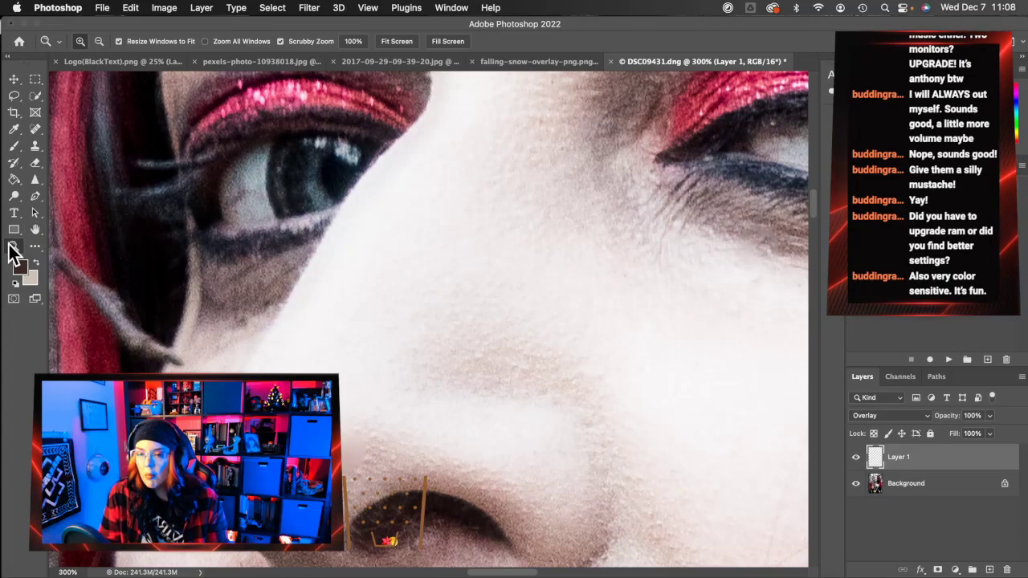
left_click(404, 43)
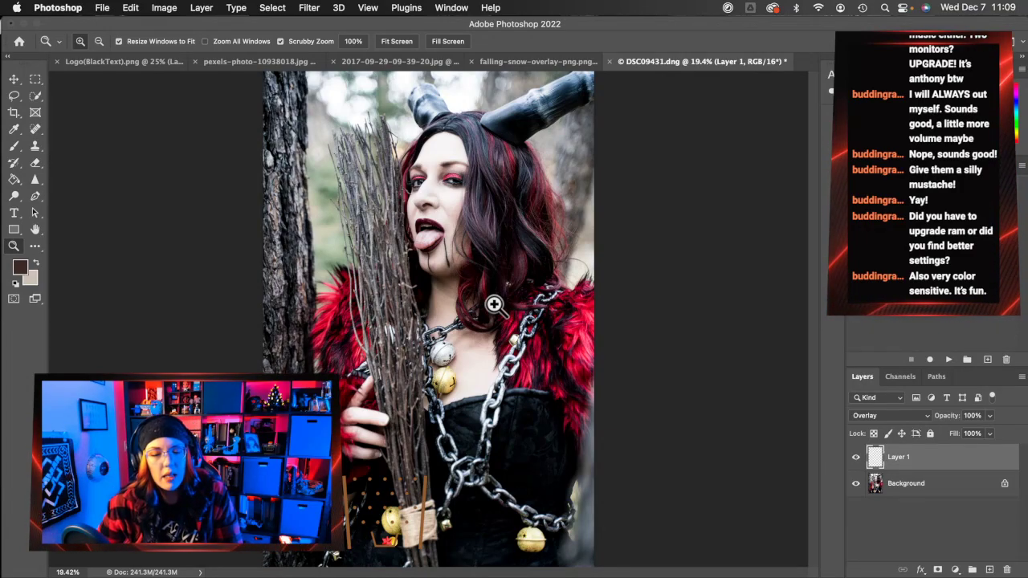
left_click(459, 174)
left_click(460, 174)
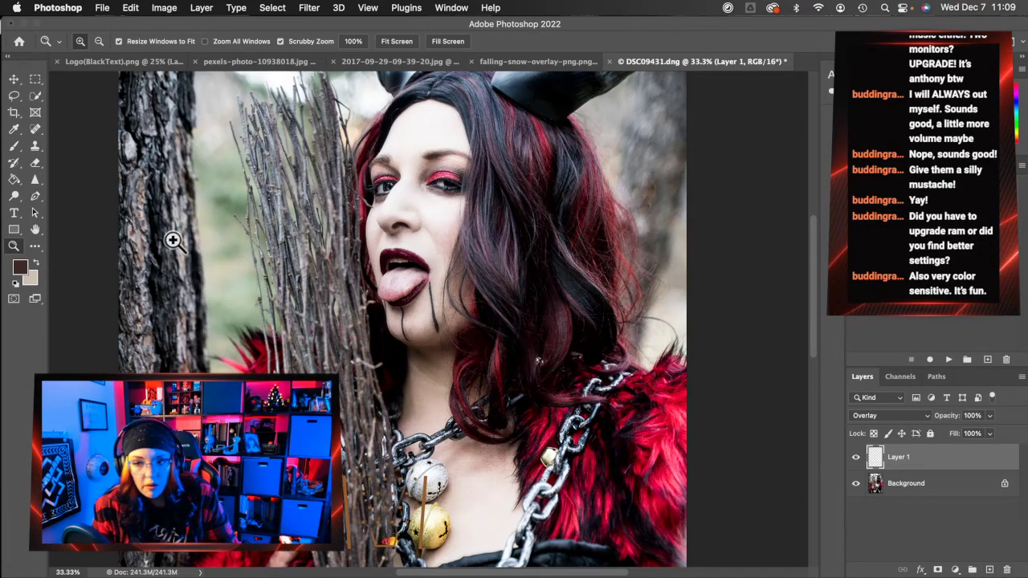
left_click(15, 144)
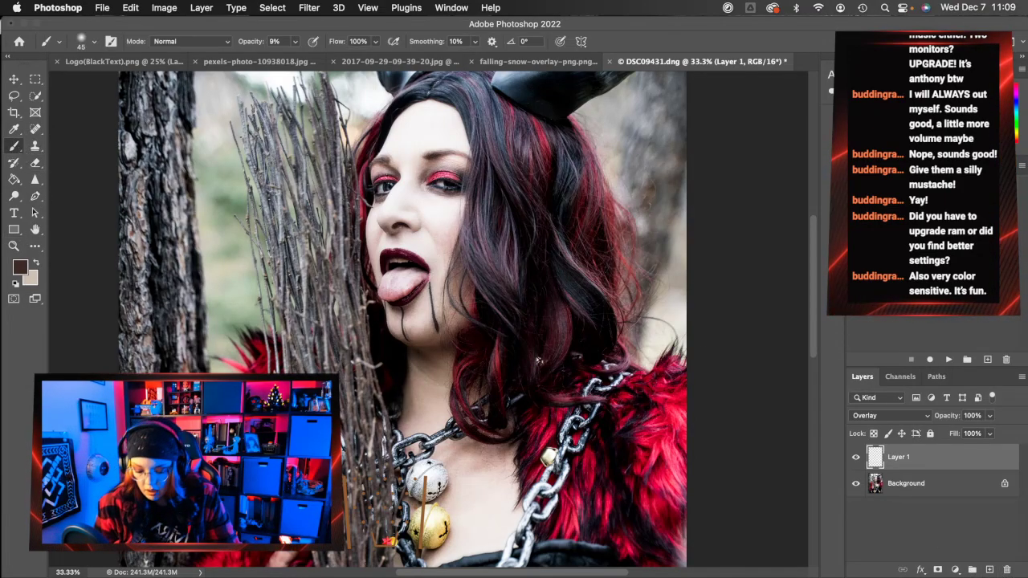
left_click(674, 405, "alt")
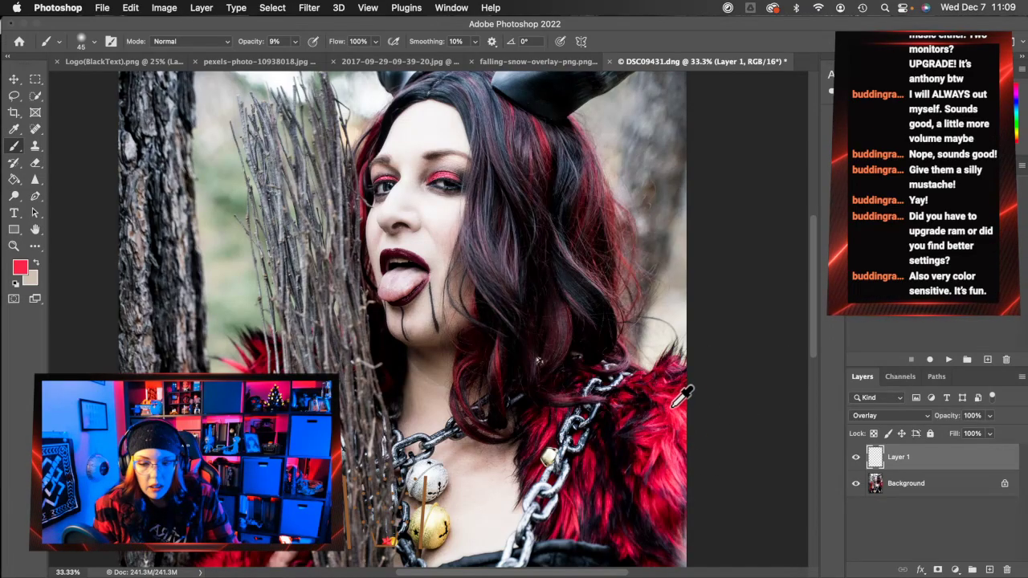
left_click(673, 405, "alt")
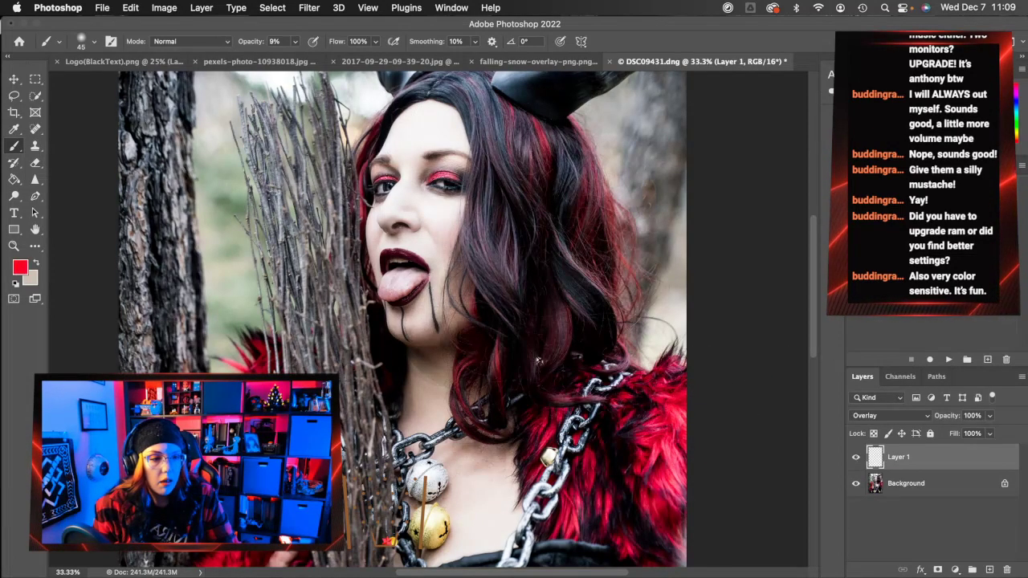
- Try to heal the bright spot on the lower eyeliner near the hair with a size 35 Spot Healing Brush on the Background layer, and undo it
left_click(13, 246)
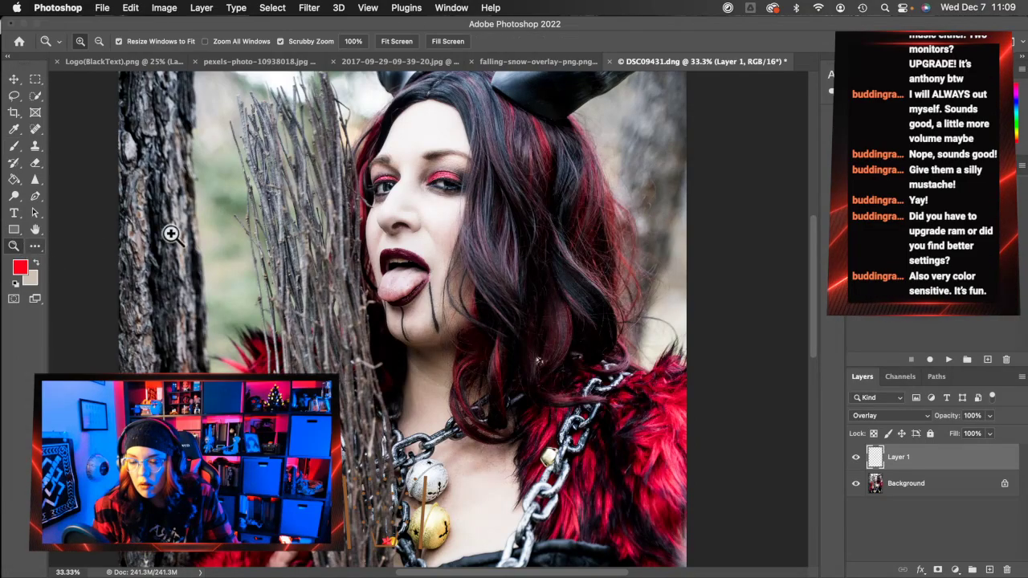
left_click(450, 175)
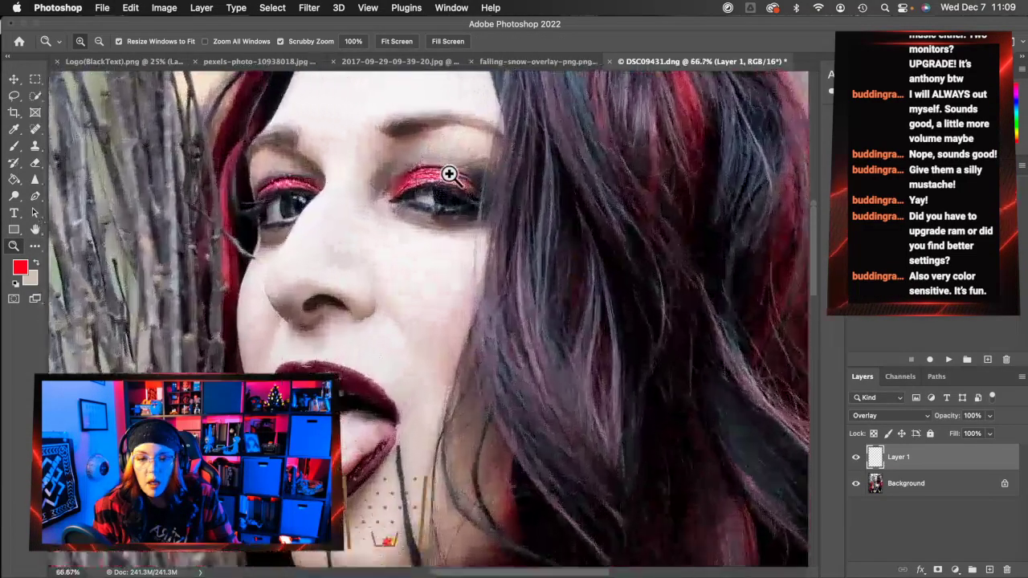
left_click(450, 174)
left_click(448, 175)
scroll(409, 216, "left", 5)
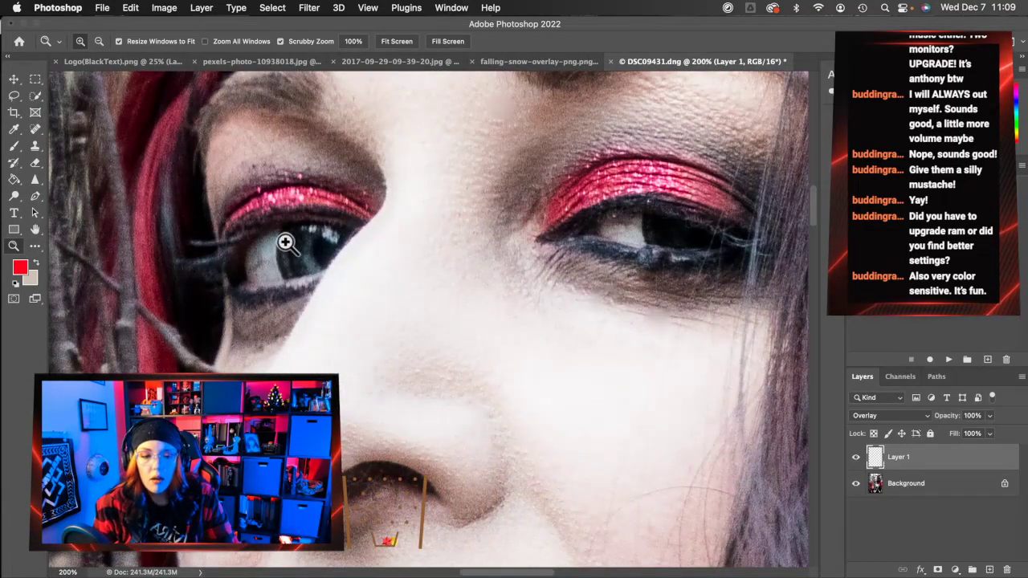
left_click(34, 126)
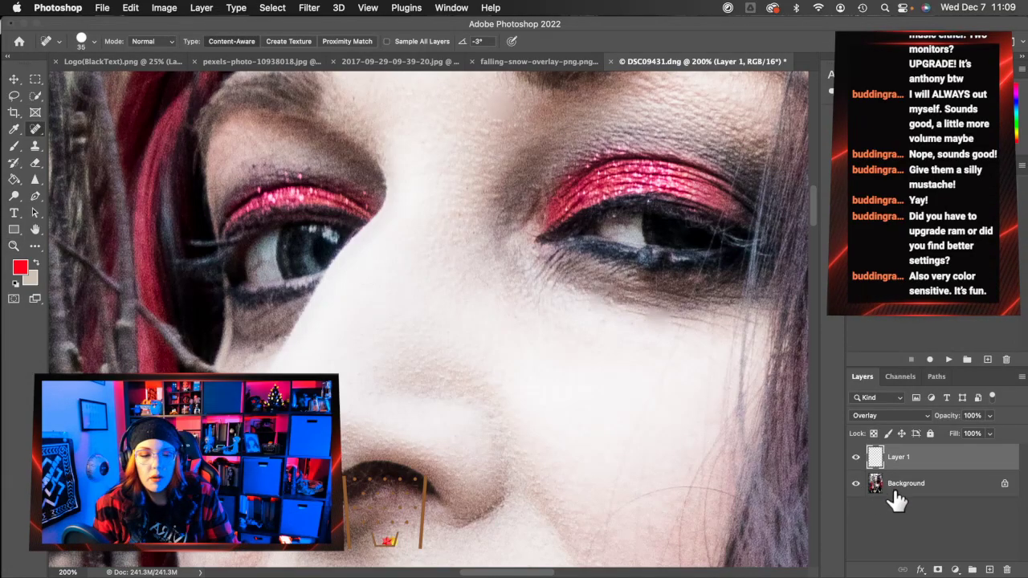
left_click(897, 485)
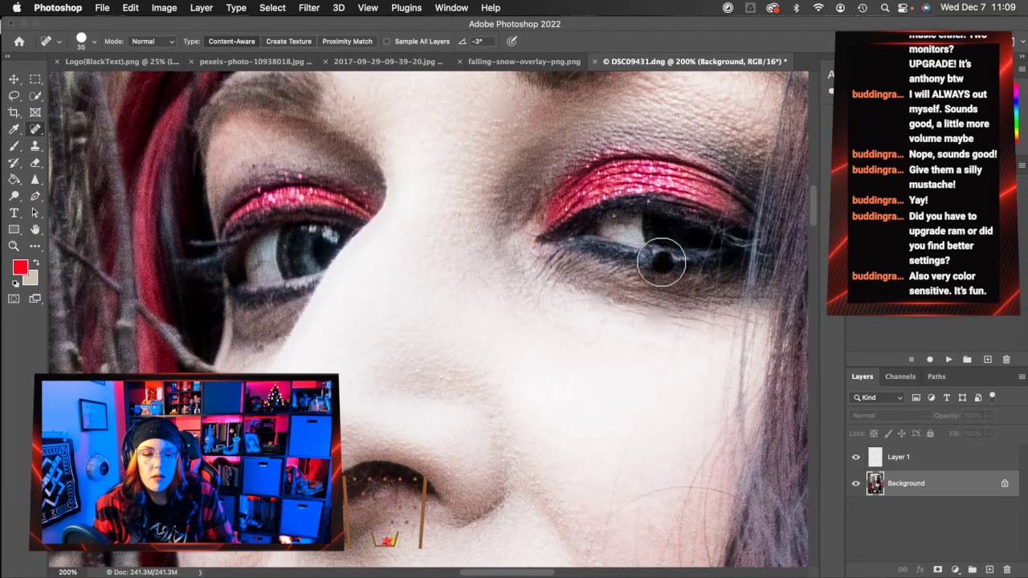
left_click(661, 262)
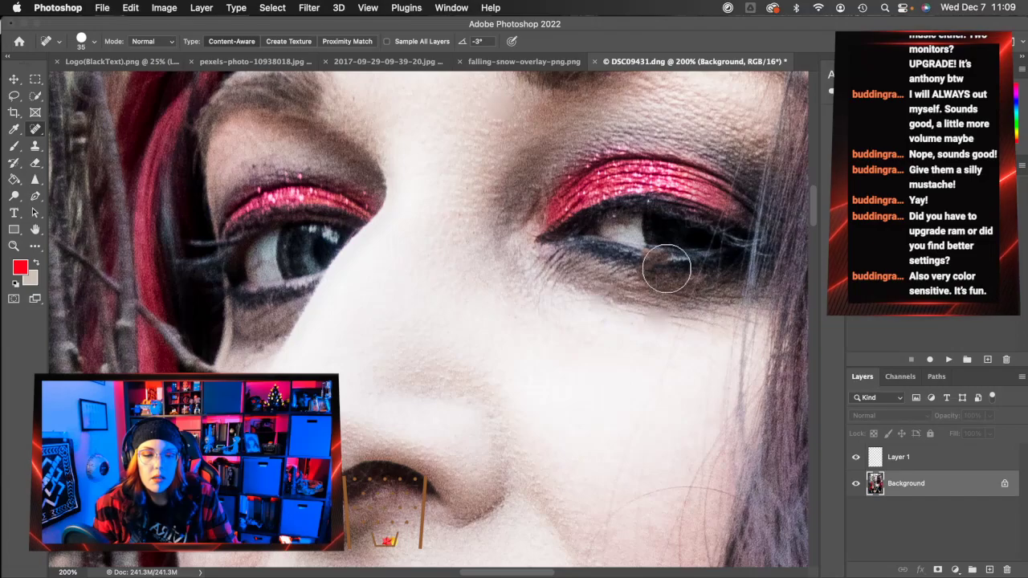
key("super+z")
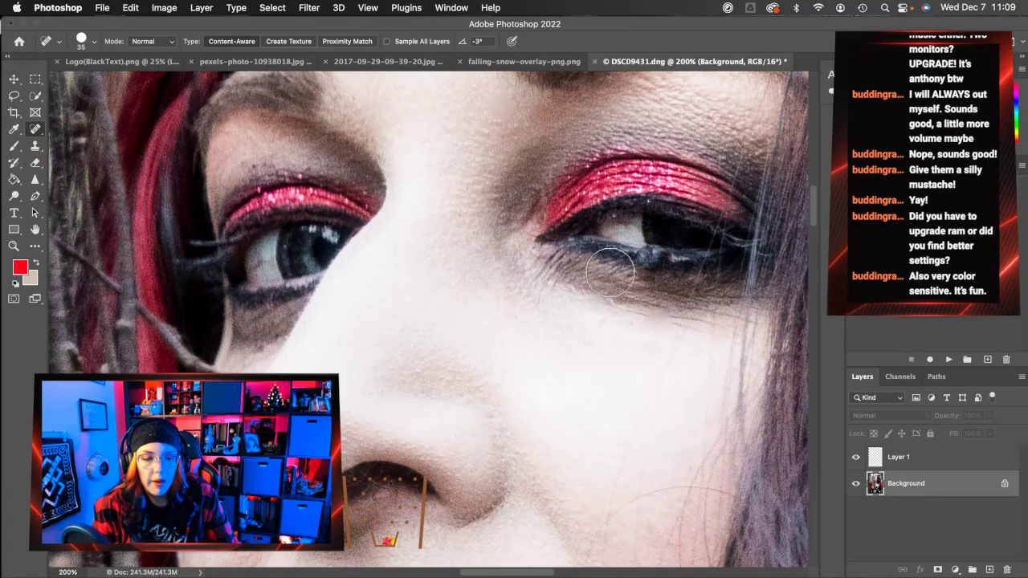
- Reduce the Spot Healing Brush to size 9 and heal the bright specks along the lower eyeliner of the eye near the hair
key("bracketleft")
key("bracketleft")
key("bracketleft")
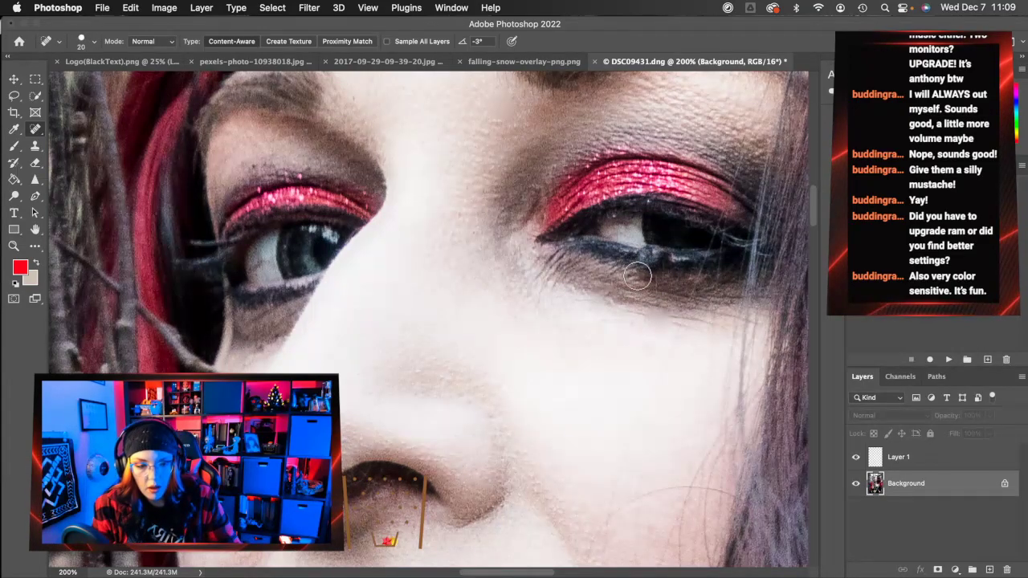
key("bracketleft")
key("bracketleft")
key("bracketleft")
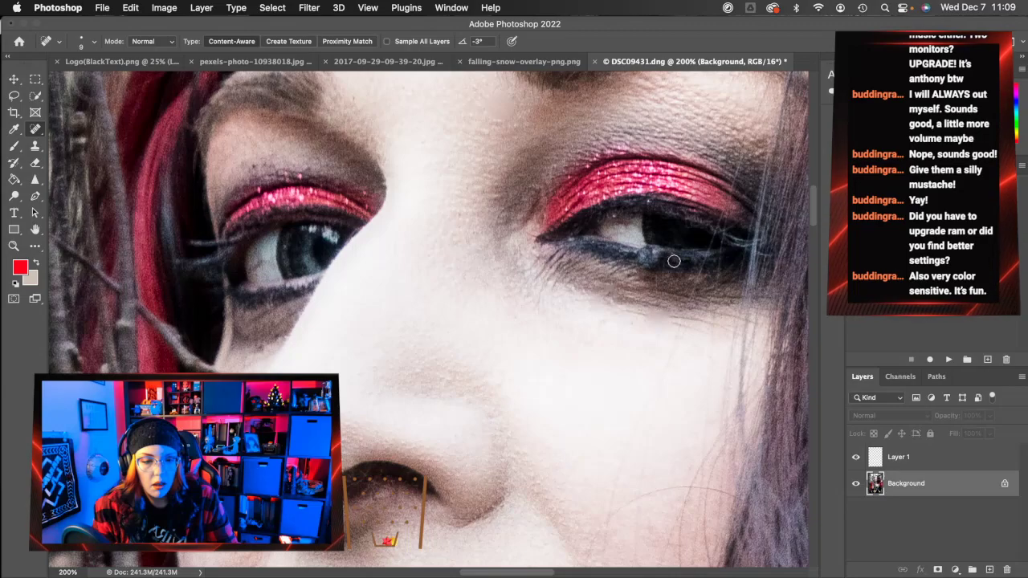
left_click_drag(660, 251, 650, 252)
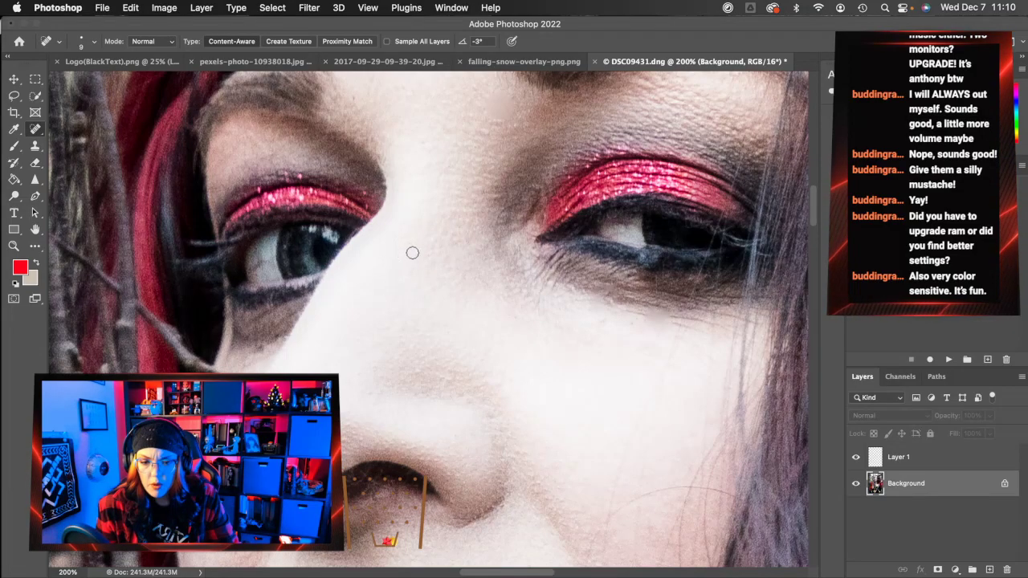
scroll(493, 121, "up", 3)
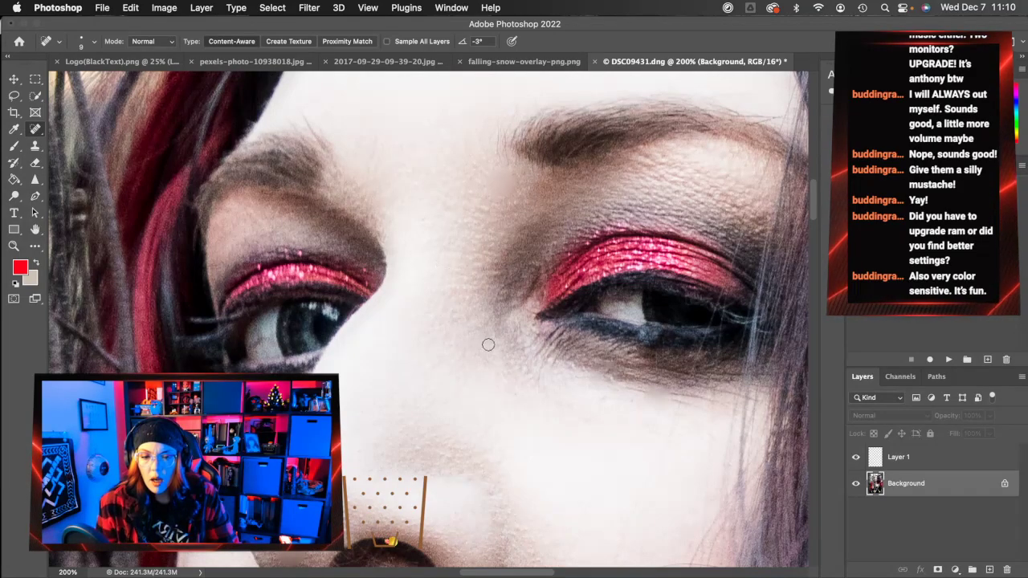
- Tint the iris of the eye beside the broom with the sampled red on Layer 1, using a size 25 brush at 11% opacity
scroll(487, 342, "down", 3)
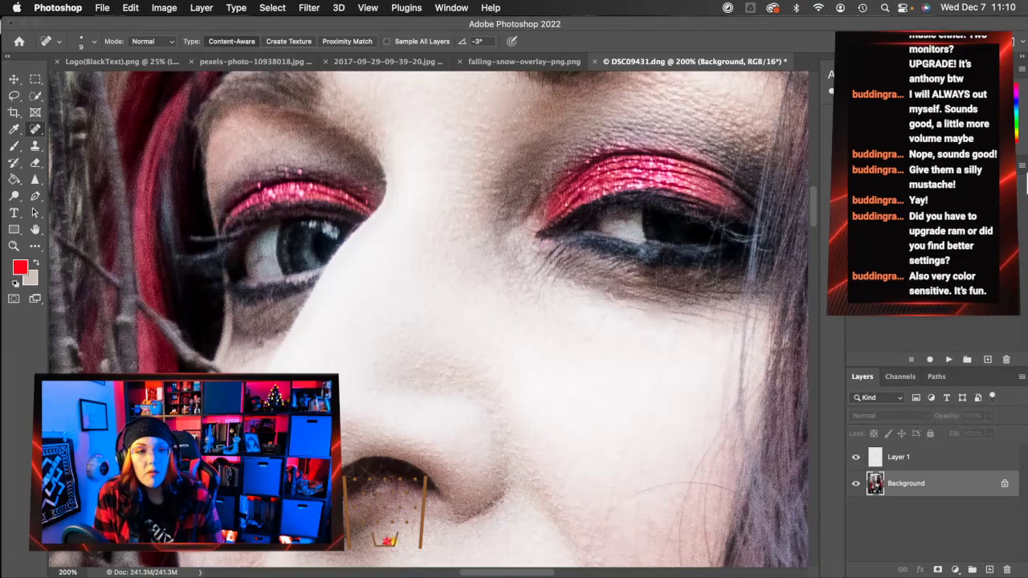
mouse_move(1026, 185)
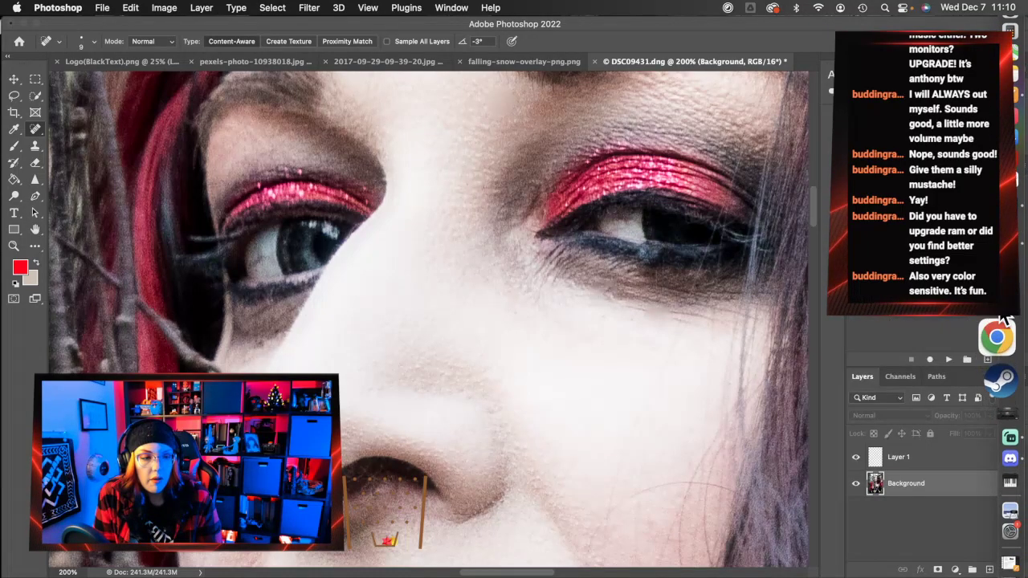
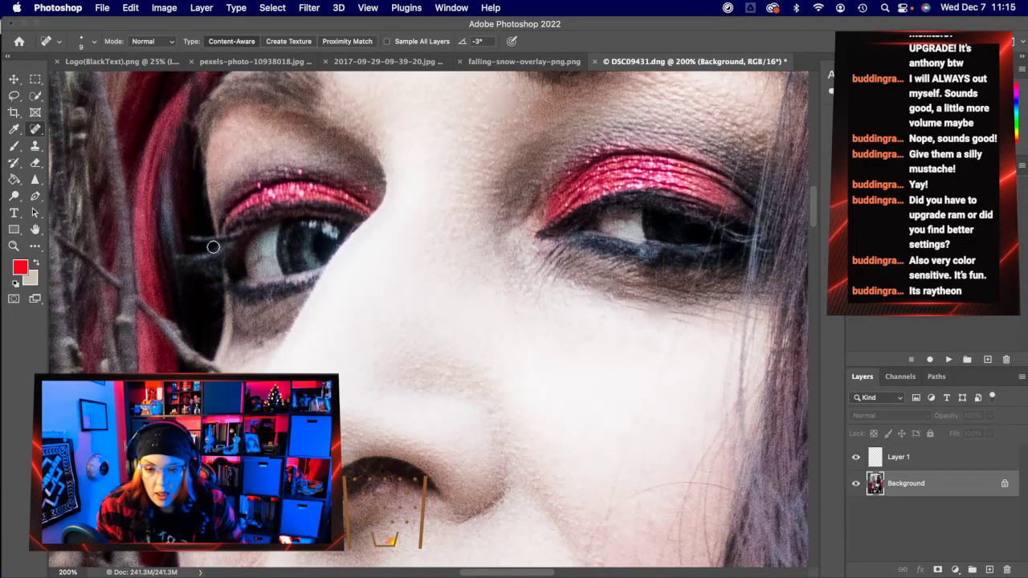
left_click(892, 462)
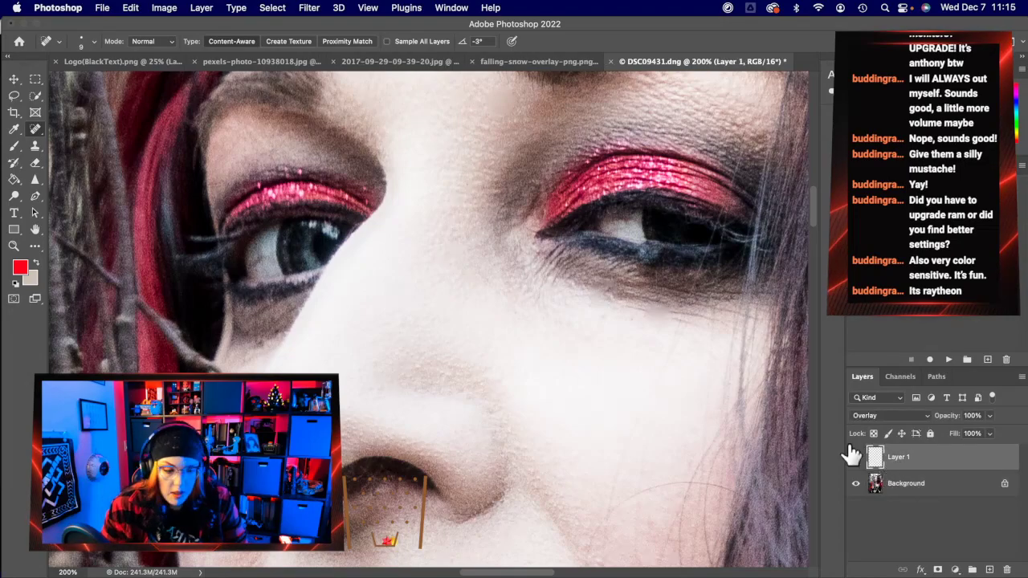
left_click(13, 147)
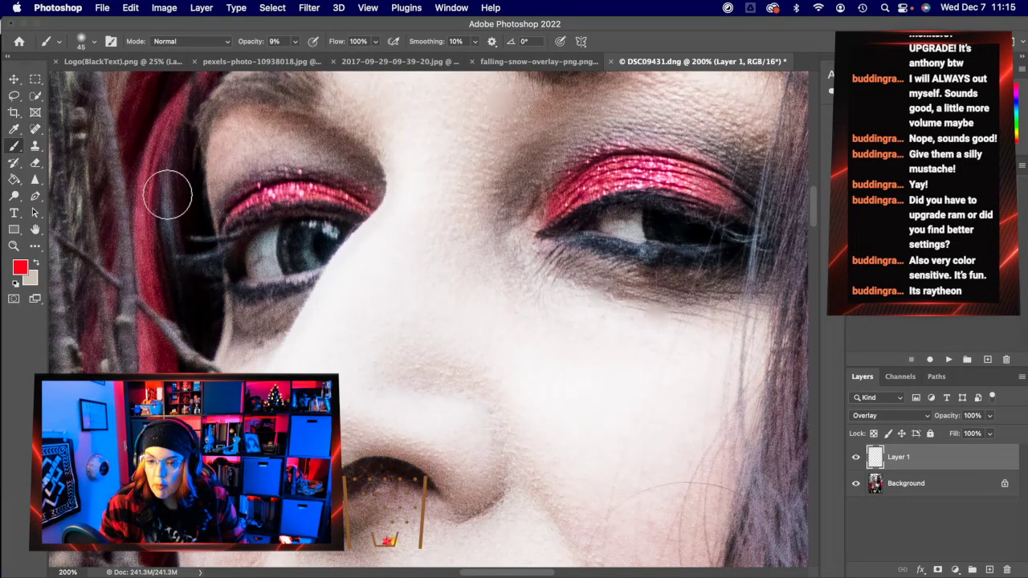
key("bracketleft")
key("bracketleft")
key("bracketleft")
key("bracketleft")
key("bracketleft")
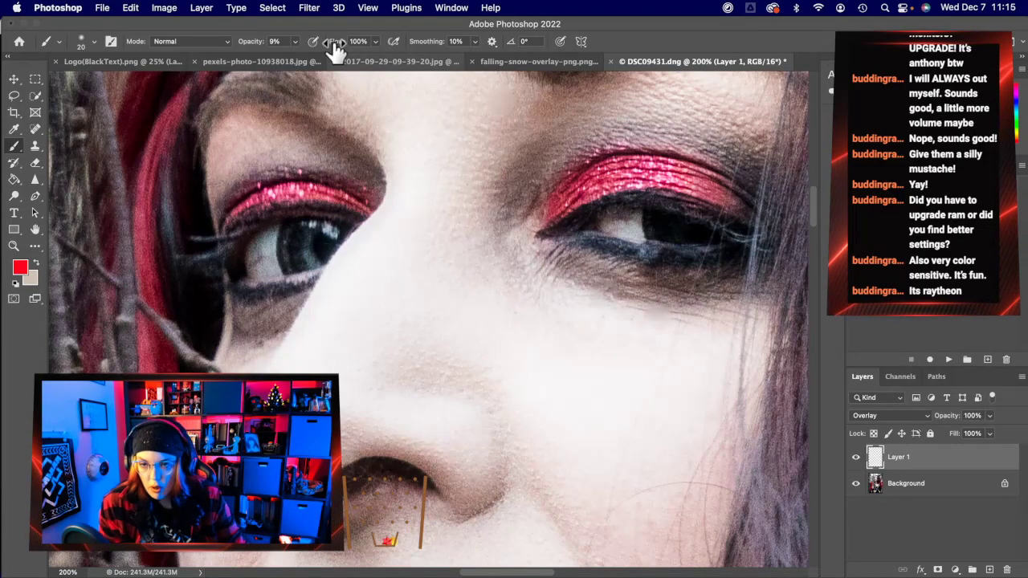
left_click(294, 41)
left_click_drag(293, 57, 297, 59)
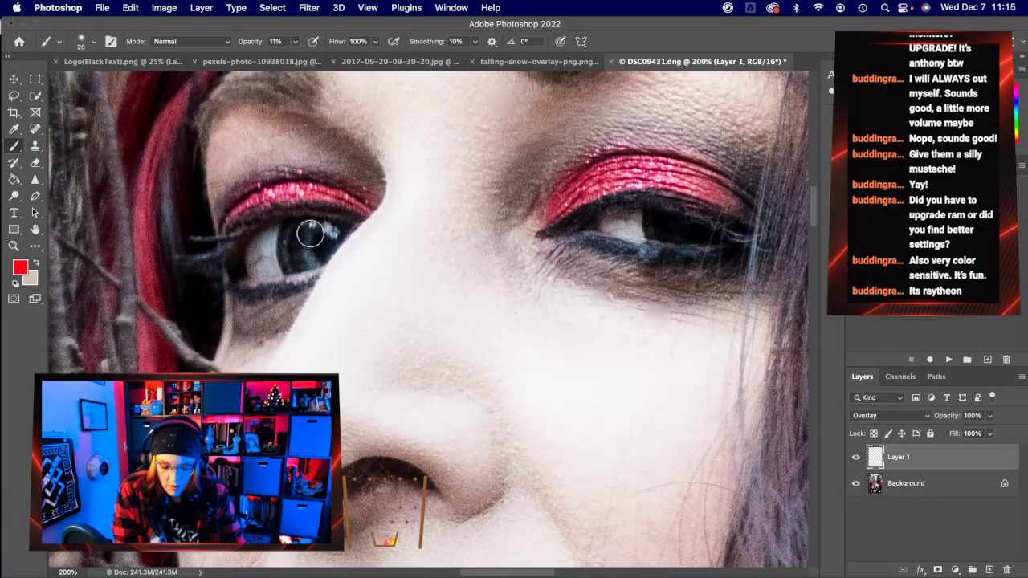
key("bracketright")
mouse_move(309, 233)
left_mouse_down()
mouse_move(311, 263)
mouse_move(314, 229)
mouse_move(309, 260)
mouse_move(294, 239)
mouse_move(292, 259)
mouse_move(305, 241)
mouse_move(302, 250)
left_mouse_up()
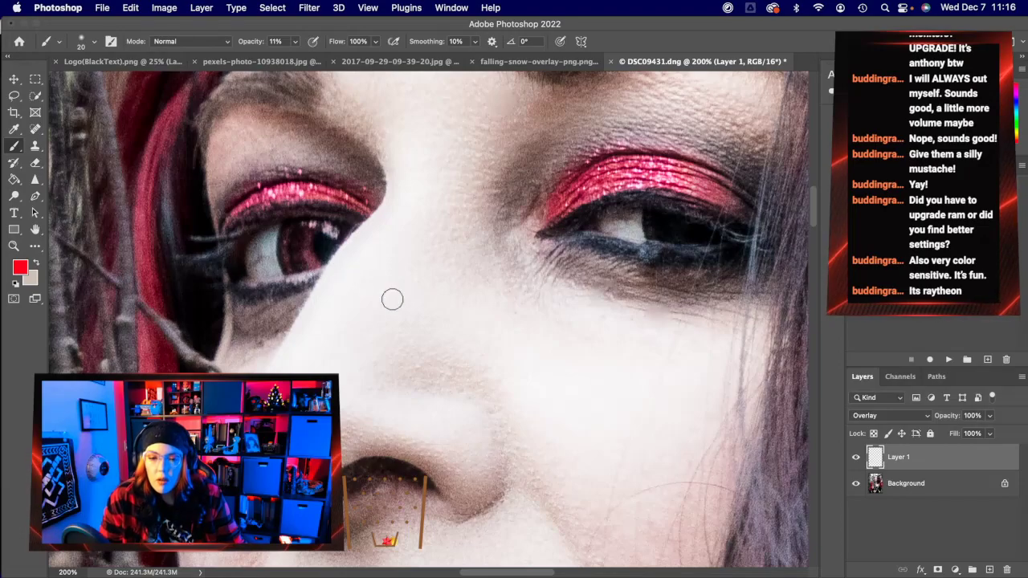
- Hide and show Layer 1 twice to compare the eye before and after the red iris tint
left_click(855, 458)
left_click(856, 458)
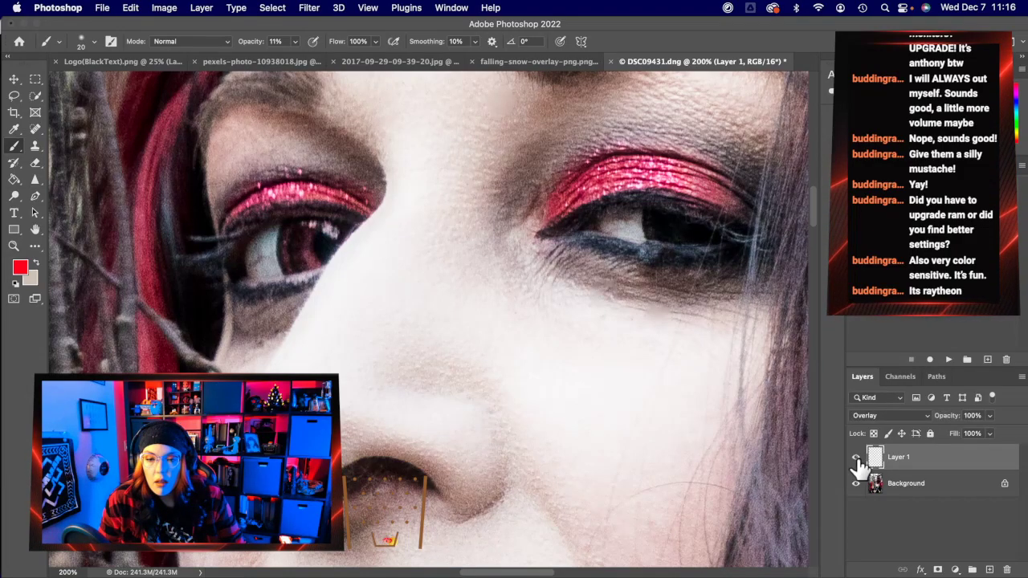
left_click(856, 458)
left_click(856, 457)
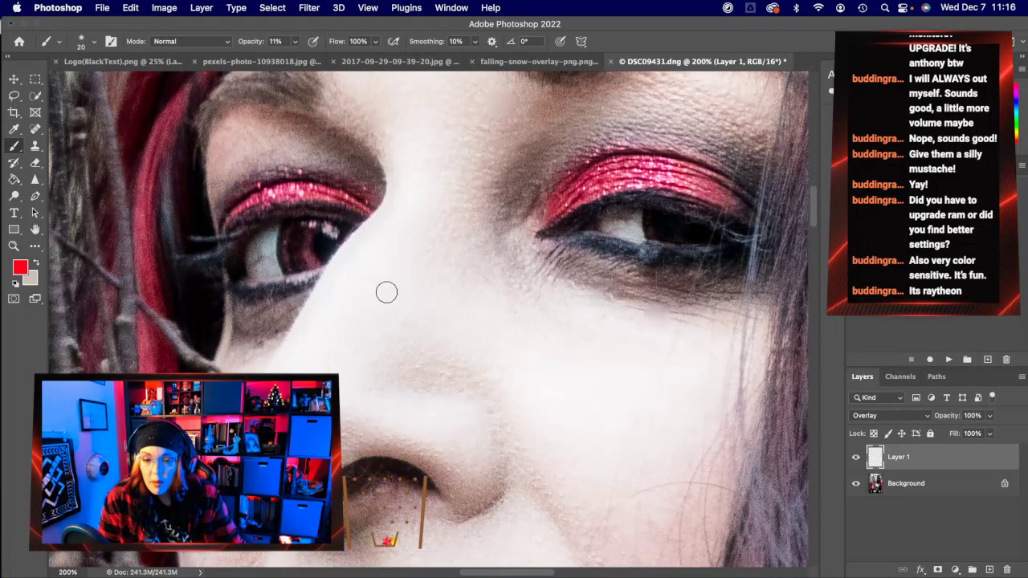
- Reset the colors to default black and white, and add a new layer with the Overlay blend mode
left_click(15, 282)
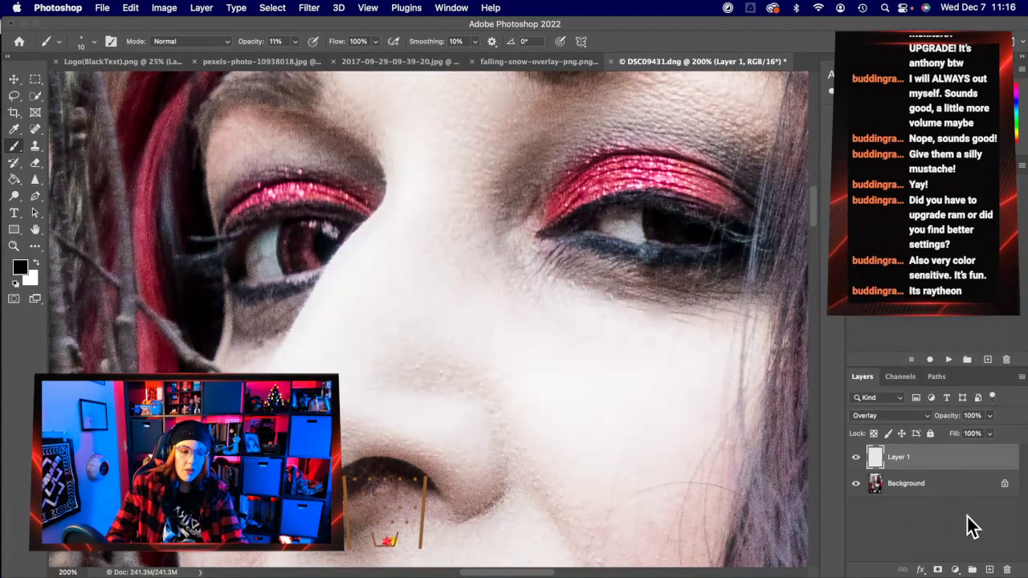
left_click(990, 571)
left_click(883, 416)
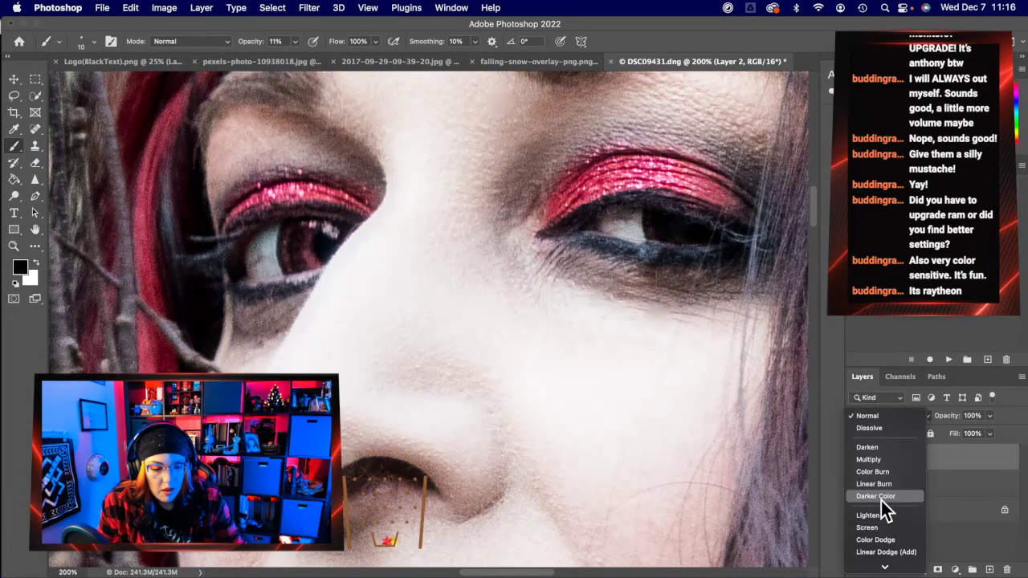
left_click(893, 513)
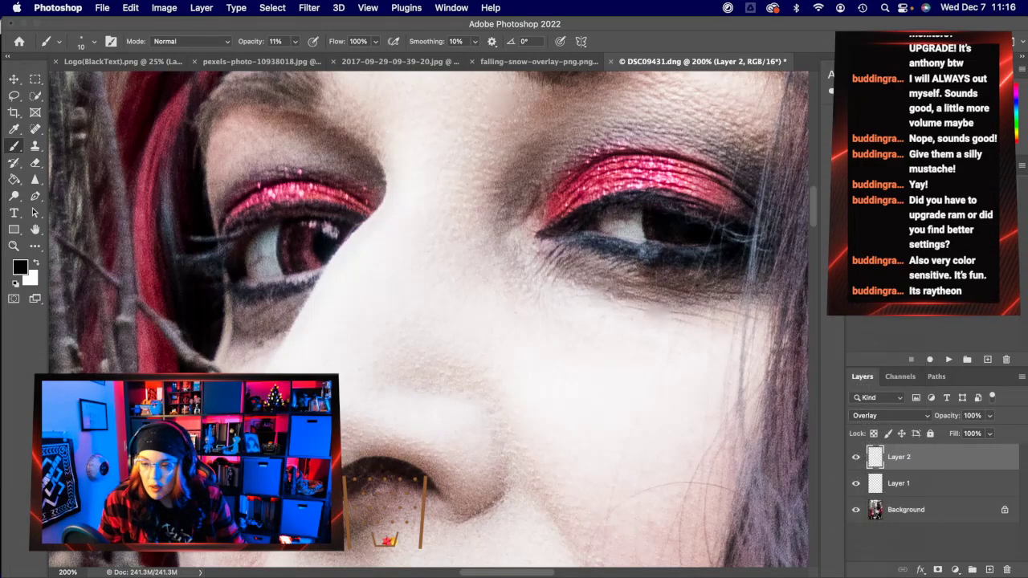
- Brighten the red iris and the whites of both eyes with white on Layer 2, using a size 30 brush at 11% opacity
key("bracketright")
key("bracketright")
key("bracketright")
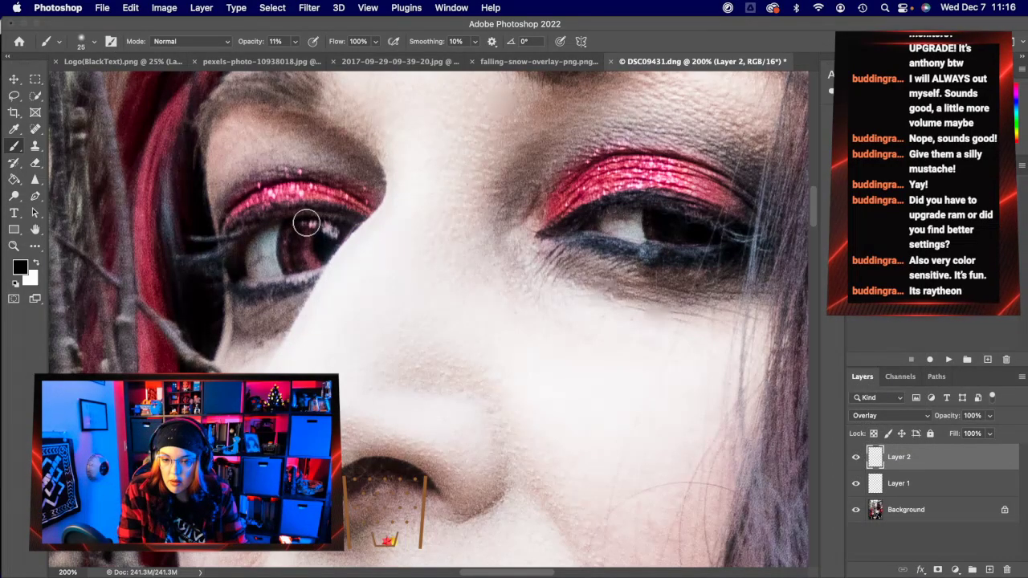
mouse_move(298, 244)
left_mouse_down()
mouse_move(305, 222)
mouse_move(302, 233)
left_mouse_up()
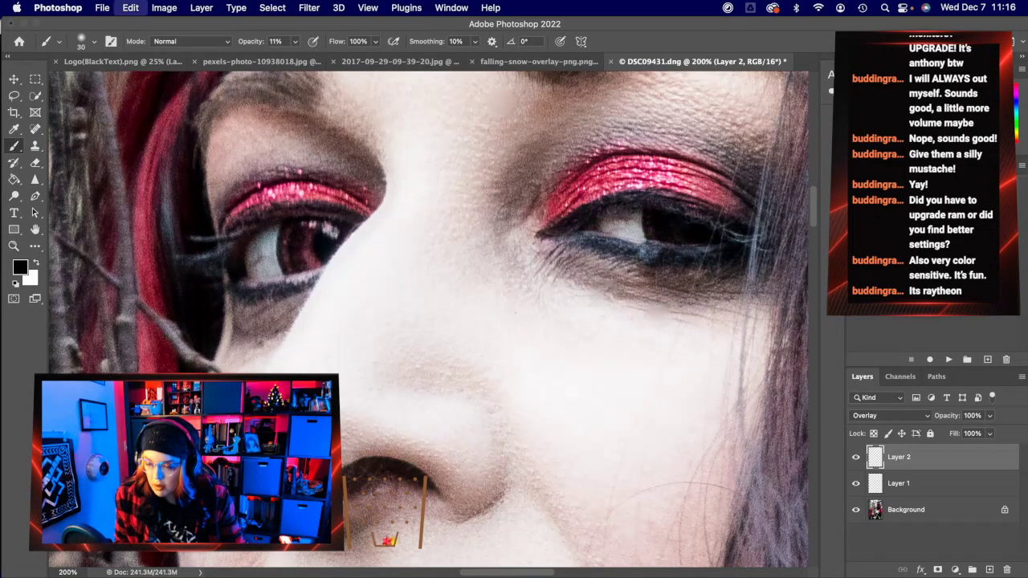
left_click(35, 263)
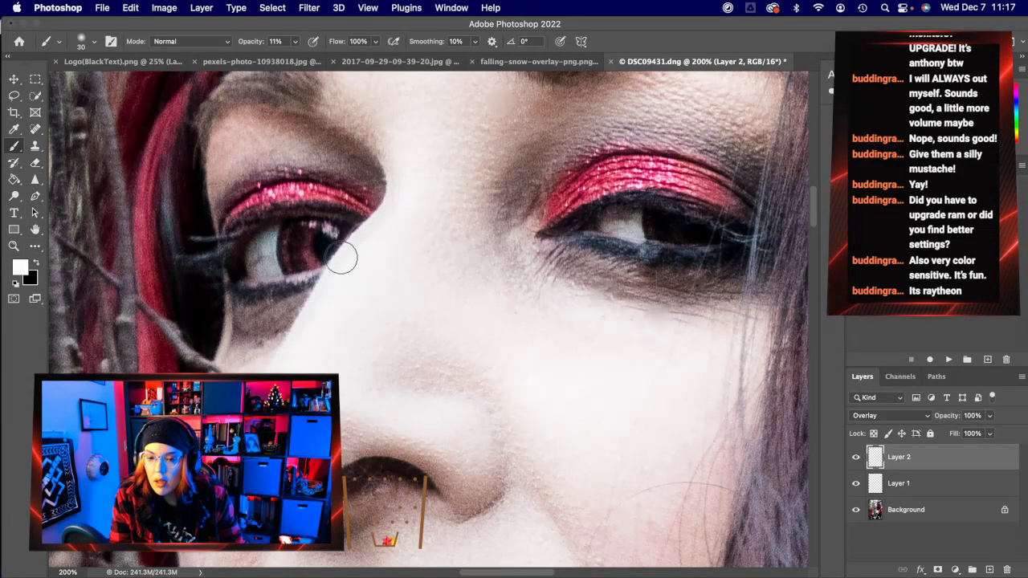
mouse_move(304, 230)
left_mouse_down()
mouse_move(292, 271)
mouse_move(292, 232)
mouse_move(305, 255)
mouse_move(304, 230)
mouse_move(301, 257)
left_mouse_up()
left_click_drag(637, 211, 595, 218)
mouse_move(256, 261)
left_mouse_down()
mouse_move(273, 263)
mouse_move(254, 265)
mouse_move(270, 235)
left_mouse_up()
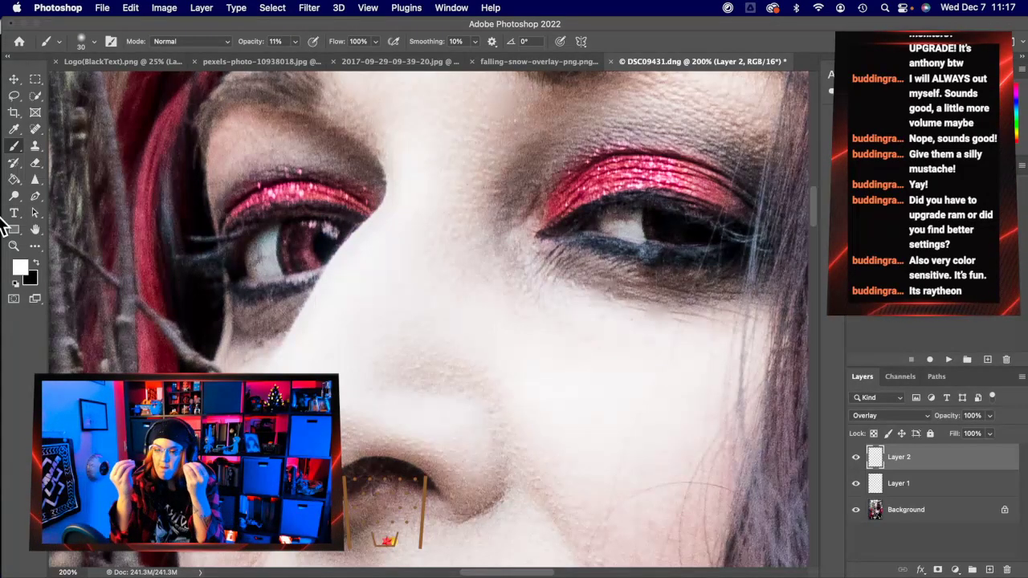
- Check the whole portrait and the face, and flatten all layers into the Background
left_click(10, 246)
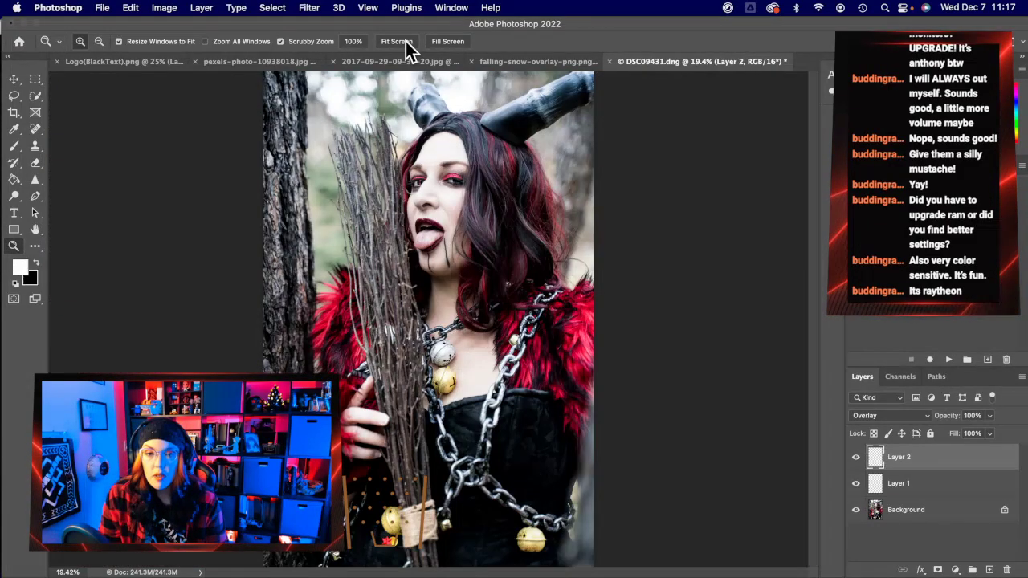
left_click(397, 41)
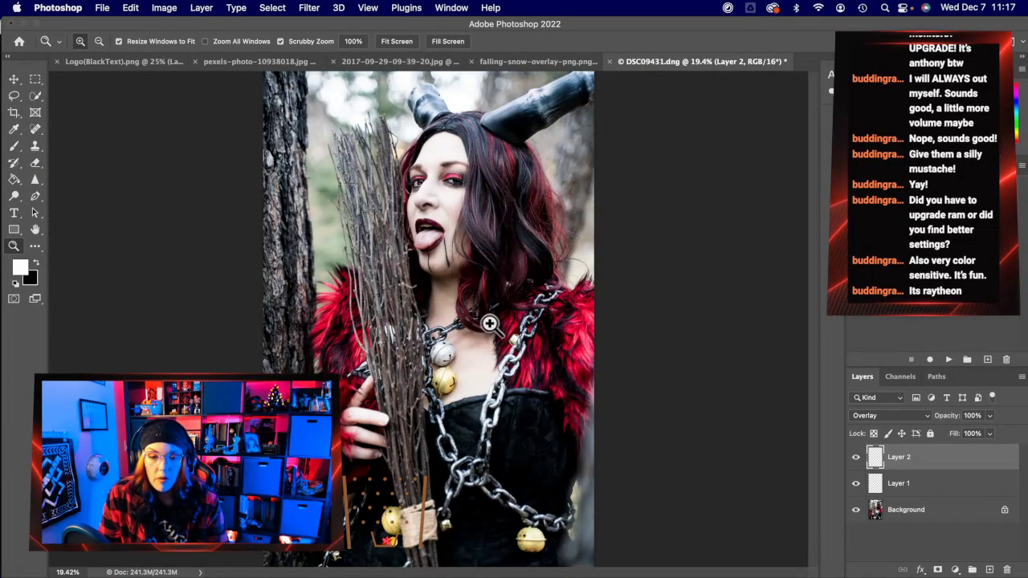
left_click(430, 192)
left_click(429, 193)
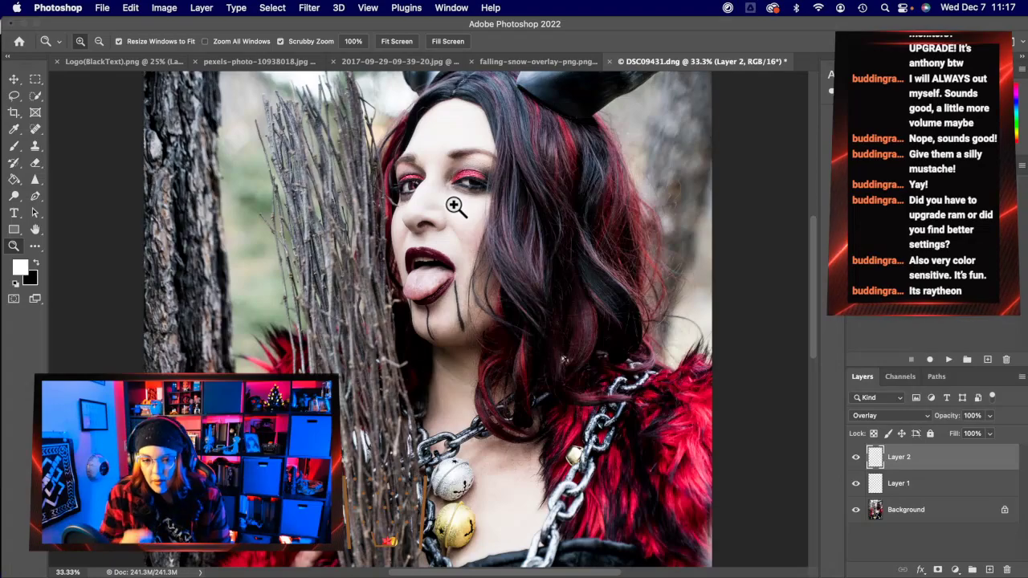
left_click(479, 293)
right_click(922, 515)
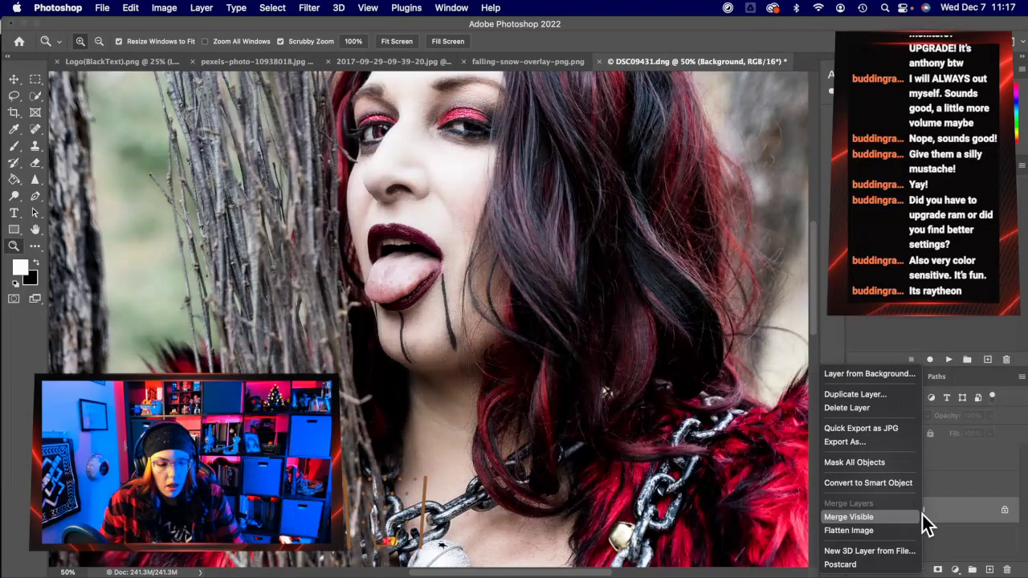
left_click(901, 531)
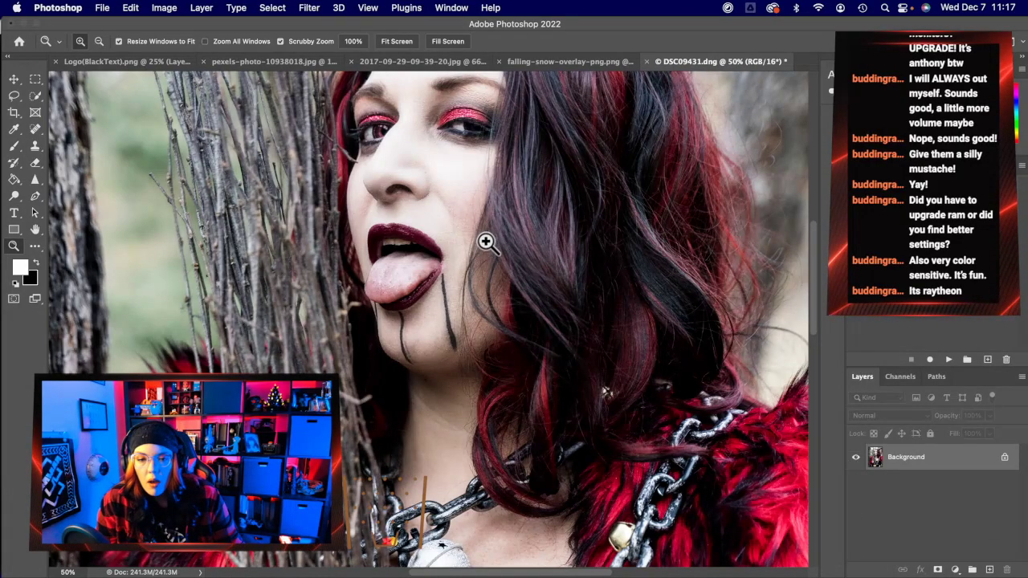
- Clone the catchlight from the red-tinted eye onto the dark pupil of the eye near the hair, using a size 40 Clone Stamp at 55% opacity
scroll(486, 240, "up", 3)
scroll(481, 242, "right", 3)
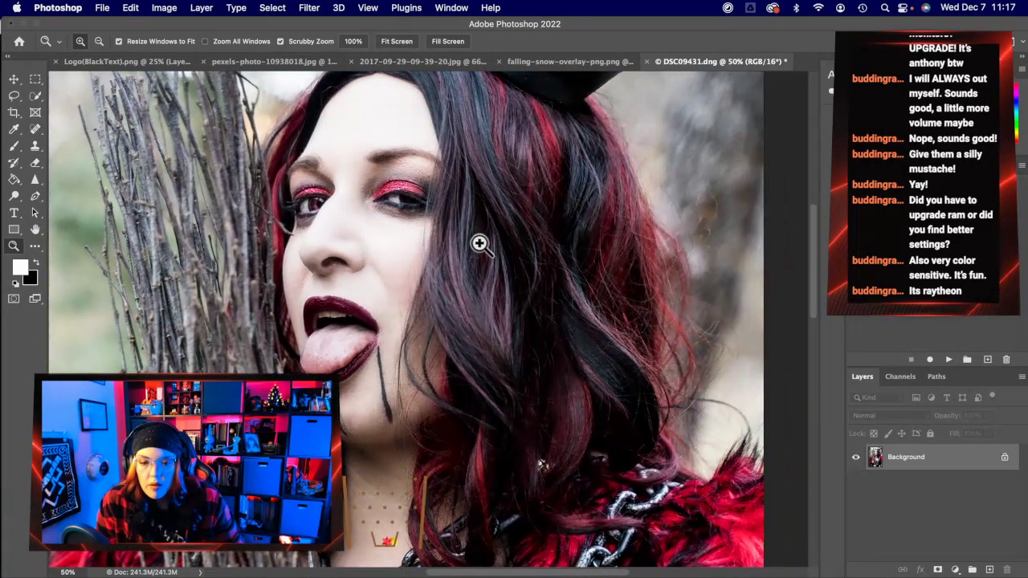
scroll(394, 236, "right", 2)
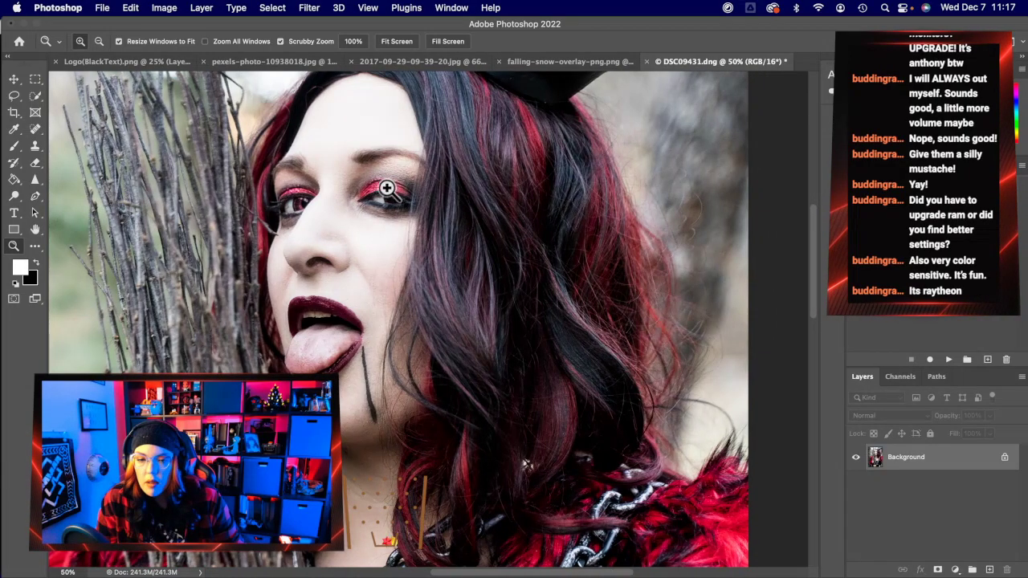
left_click_drag(398, 202, 399, 202)
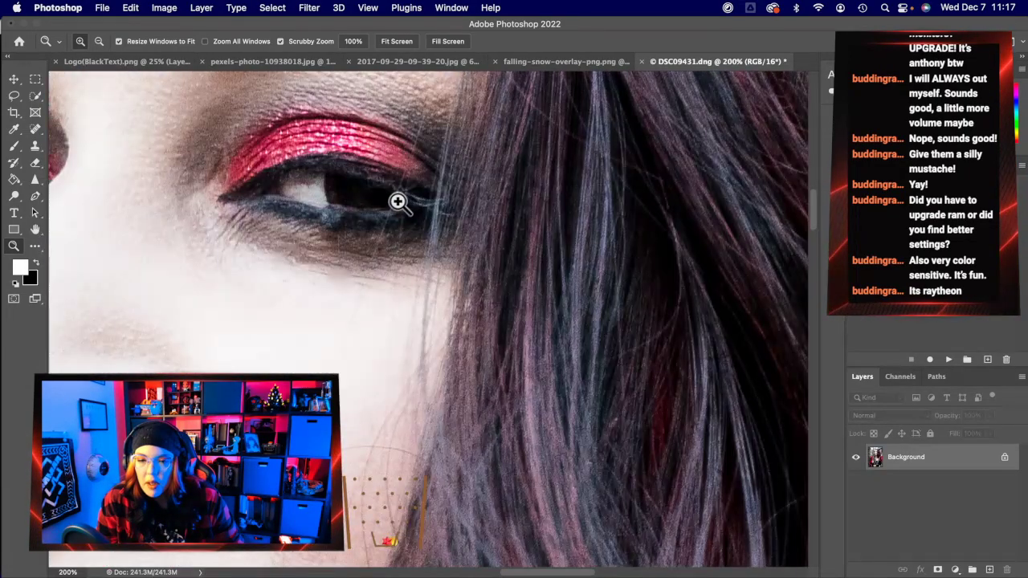
scroll(386, 201, "left", 8)
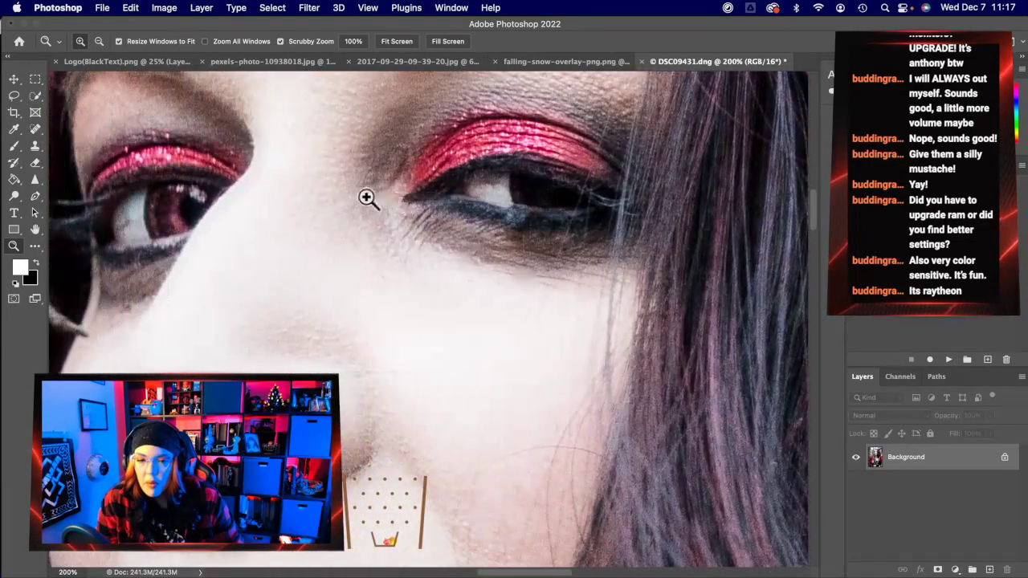
left_click(408, 38)
left_click_drag(459, 195, 457, 168)
left_click(362, 117)
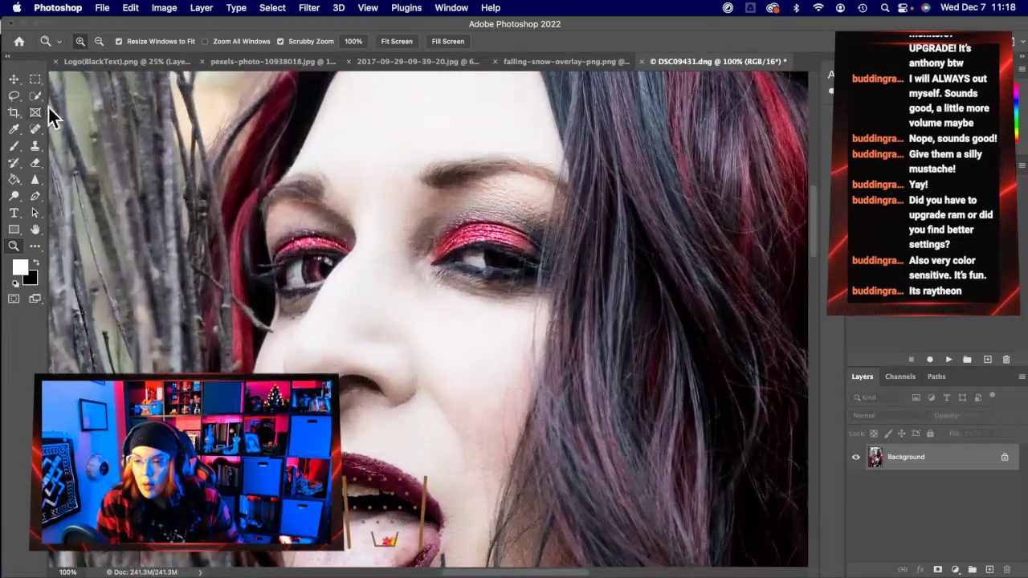
left_click(34, 146)
key("bracketleft")
key("bracketleft")
key("bracketleft")
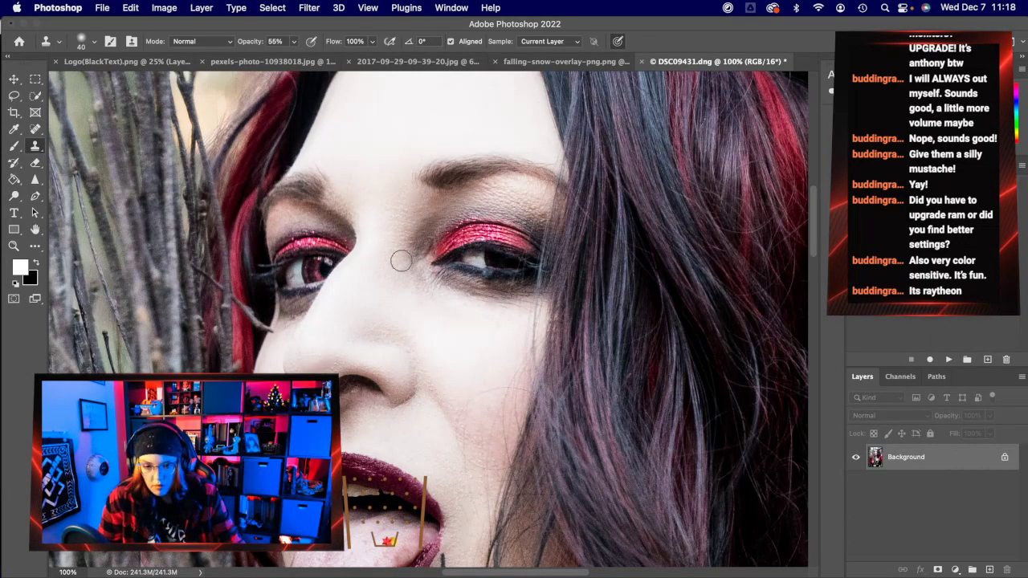
left_click(328, 263, "alt")
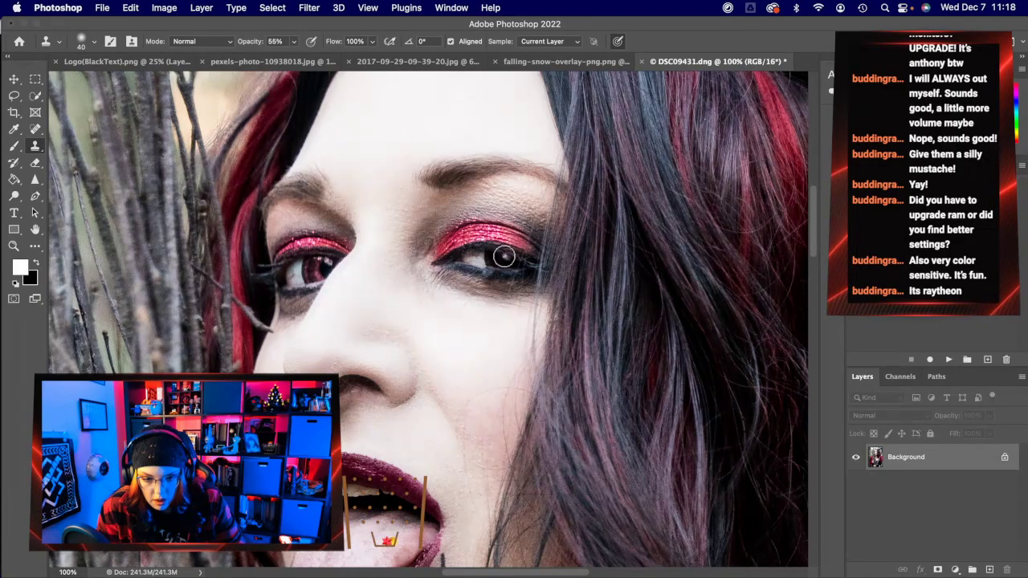
left_click_drag(505, 257, 503, 258)
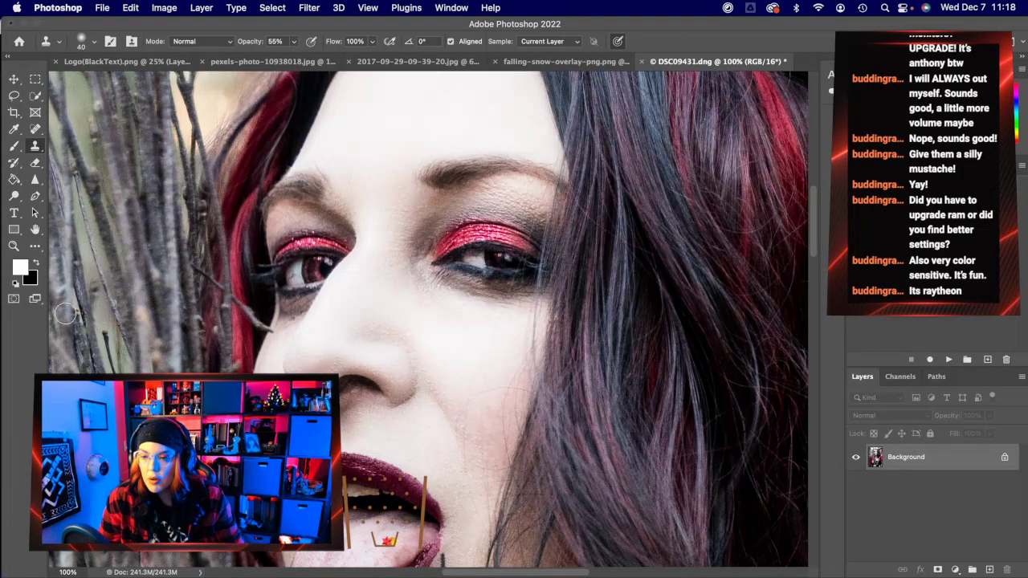
- Check the whole portrait and the face, and open the flattened image in the Liquify filter
left_click(15, 247)
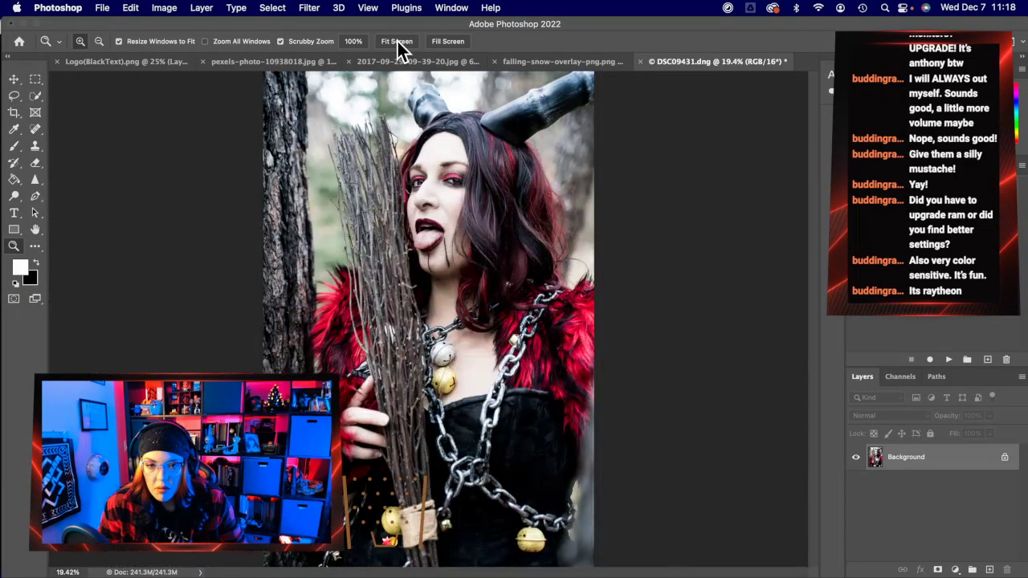
left_click(397, 41)
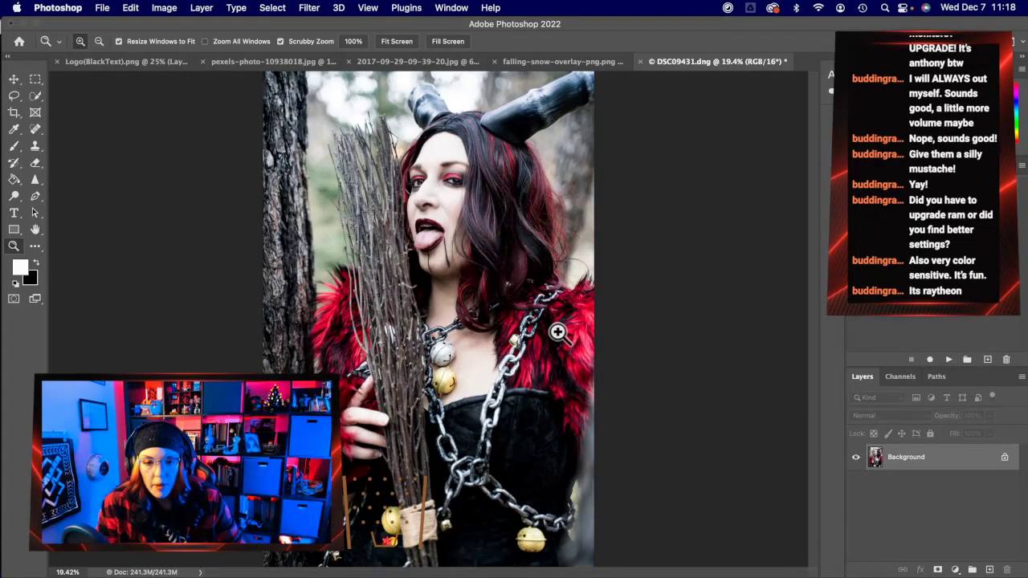
left_click(430, 237)
left_click(429, 237)
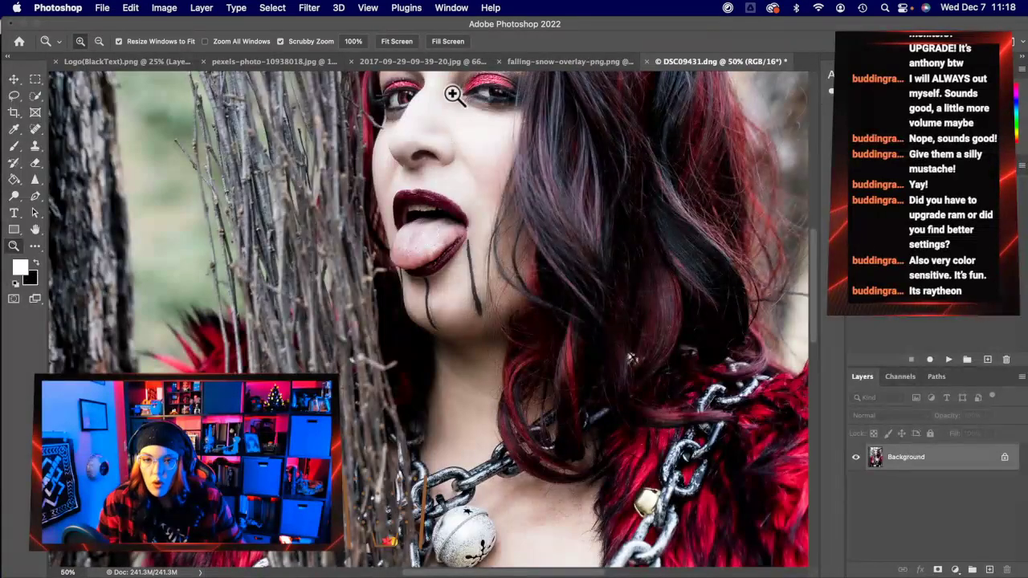
left_click(307, 7)
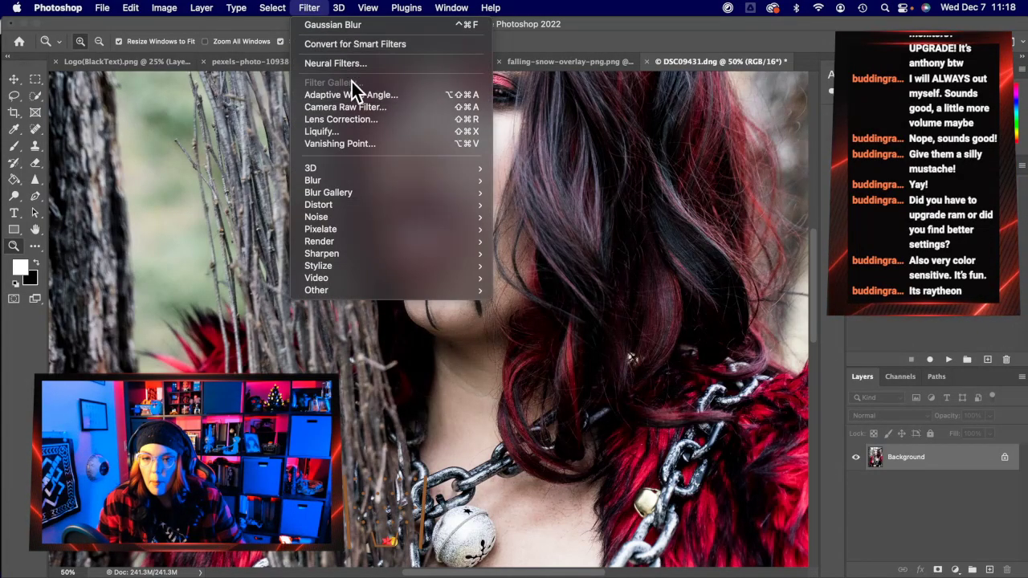
left_click(352, 128)
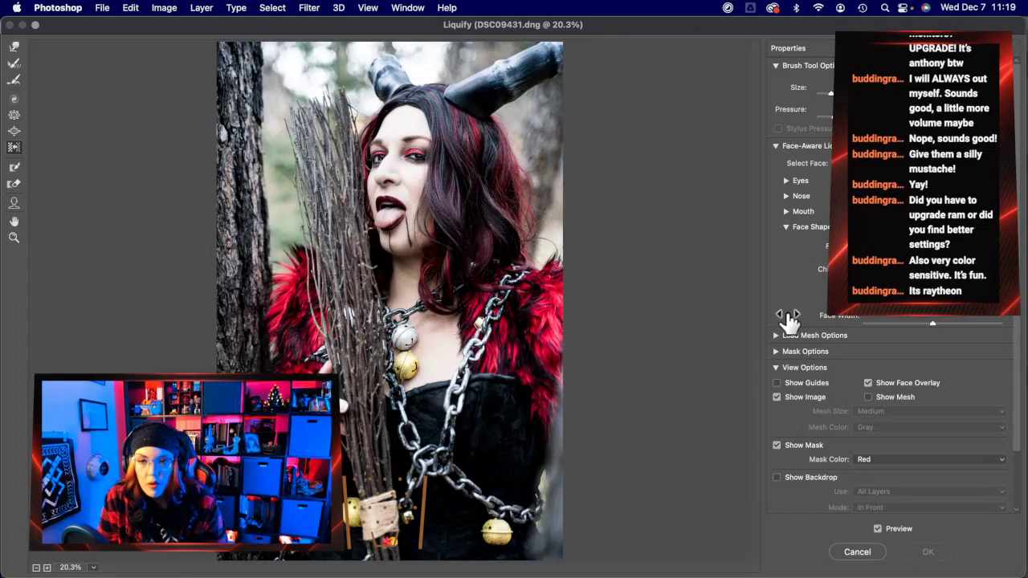
- Frame the mouth, enlarge the Forward Warp brush, and try nudging the middle of the tongue slightly downward in Liquify, undoing each attempt
scroll(787, 365, "down", 3)
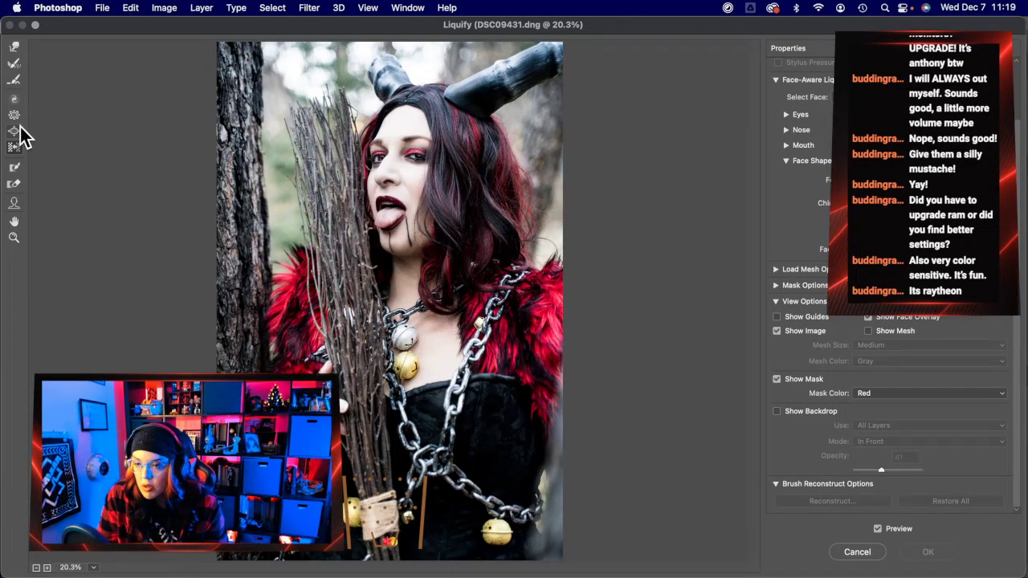
left_click(13, 46)
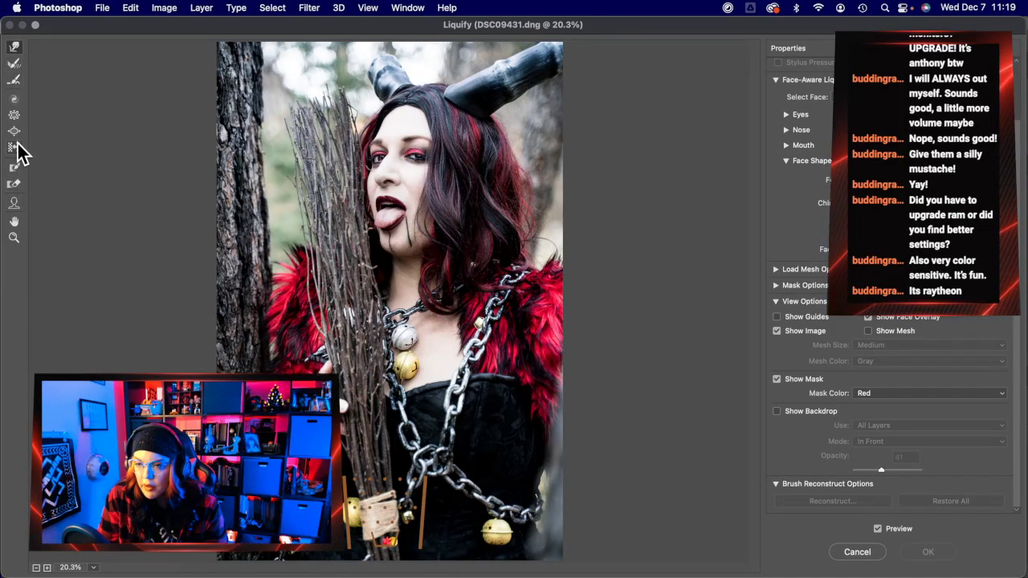
left_click(14, 238)
left_click(416, 228)
left_click(406, 281)
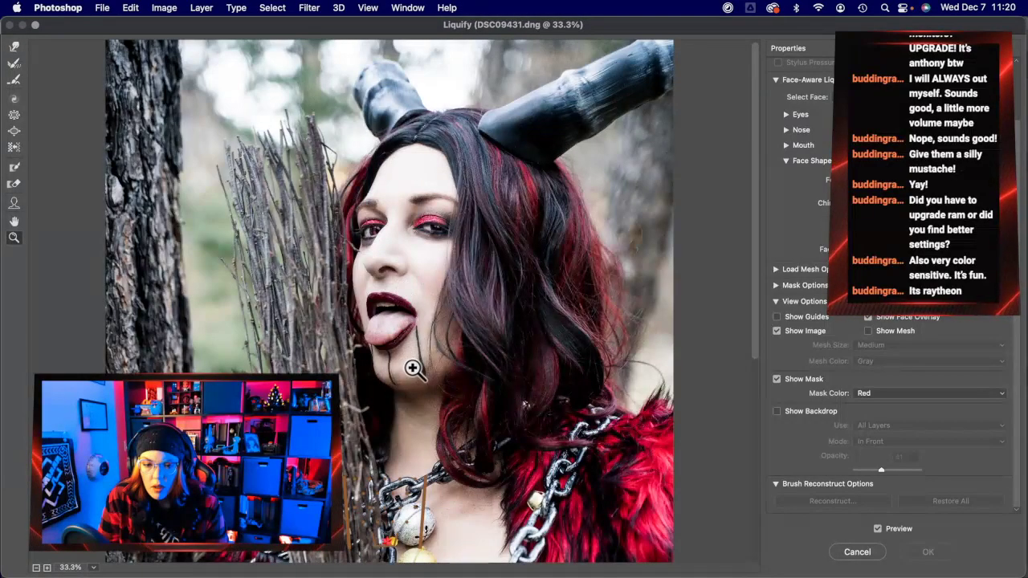
scroll(412, 367, "down", 5)
scroll(408, 361, "up", 3)
left_click(403, 259)
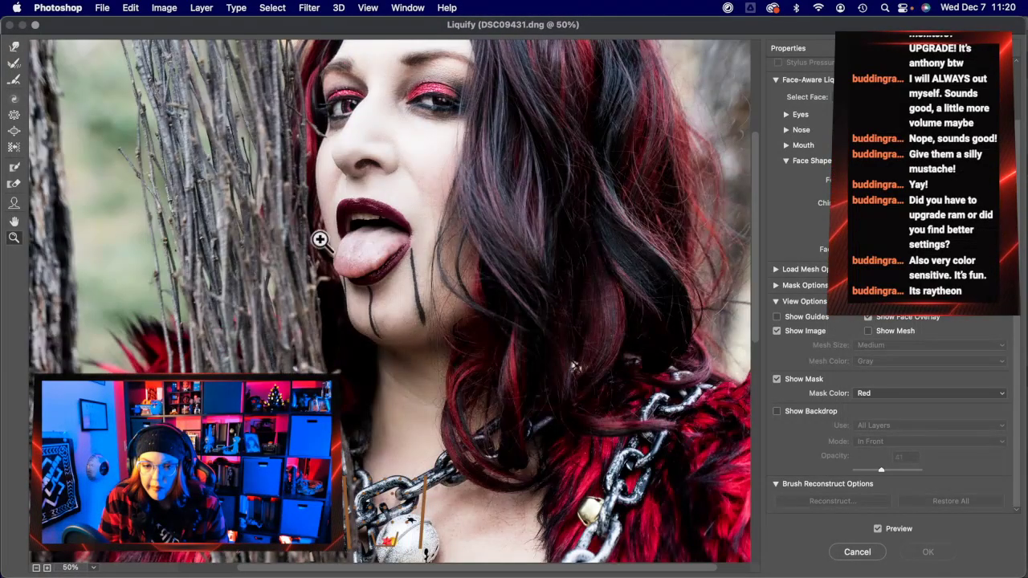
left_click(14, 46)
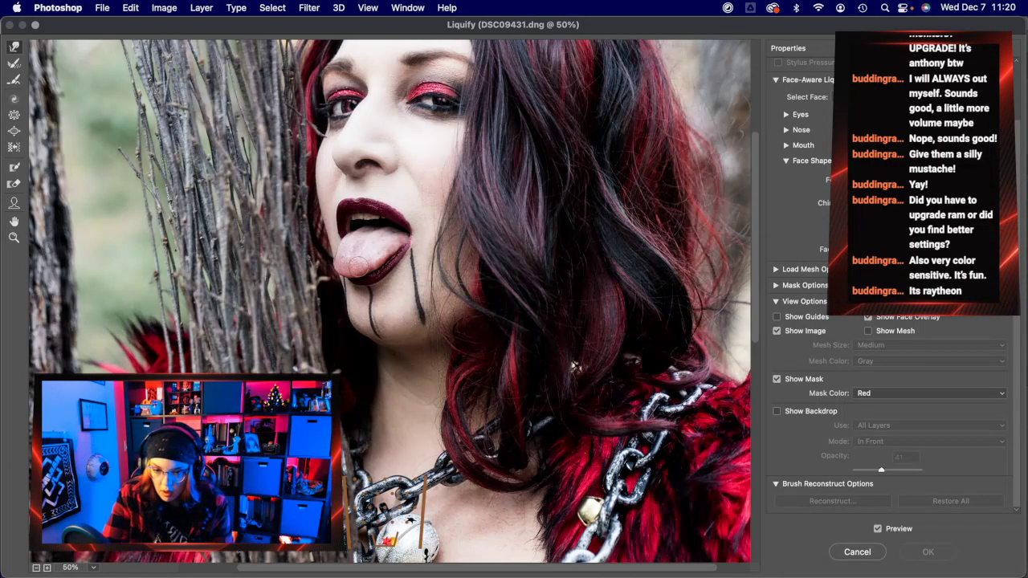
key("bracketright")
key("bracketright")
key("bracketright")
key("bracketright")
key("bracketright")
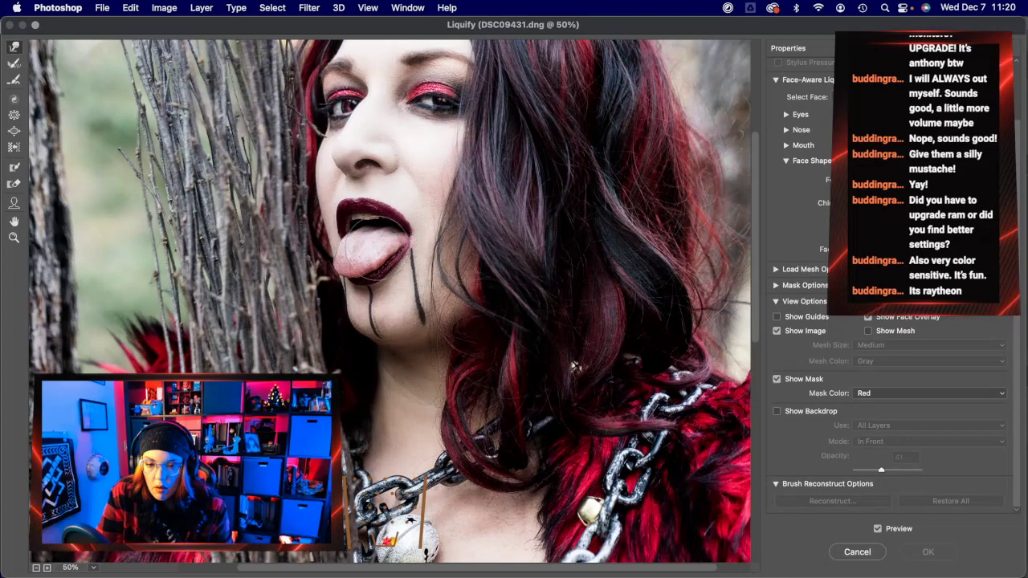
key("bracketright")
key("bracketright")
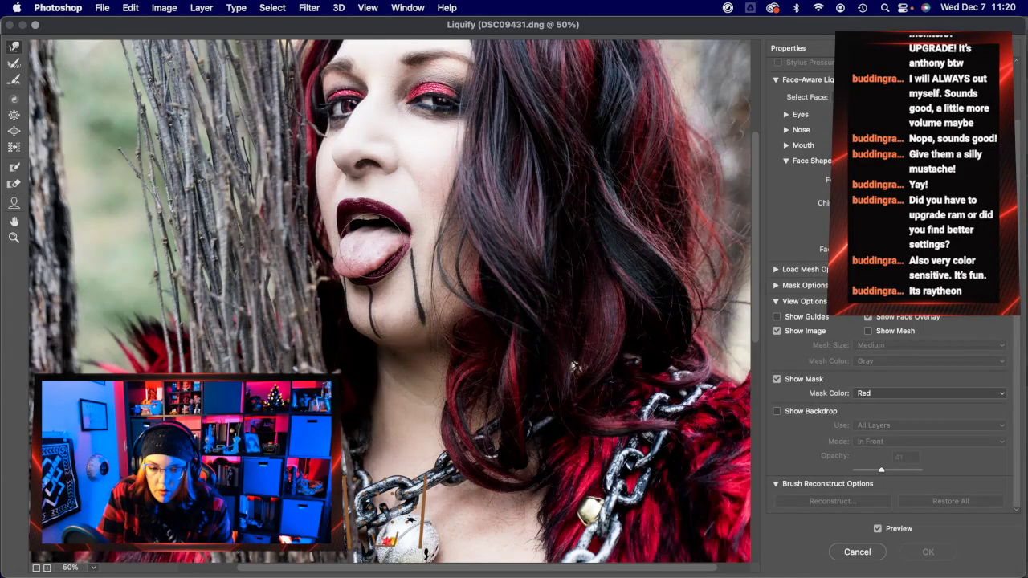
mouse_move(381, 242)
left_mouse_down()
mouse_move(360, 256)
mouse_move(377, 247)
left_mouse_up()
key("super+z")
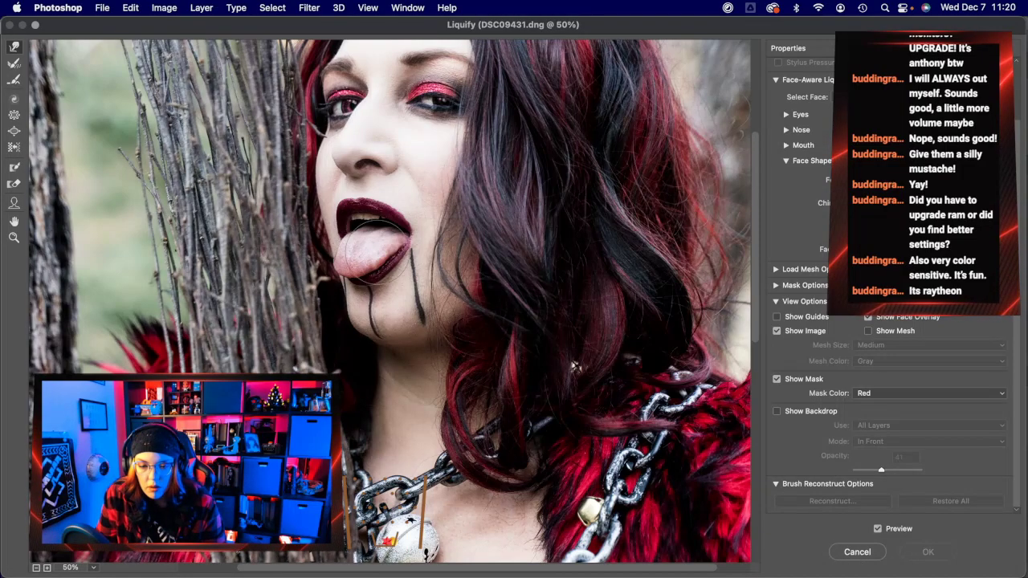
left_click_drag(371, 246, 356, 252)
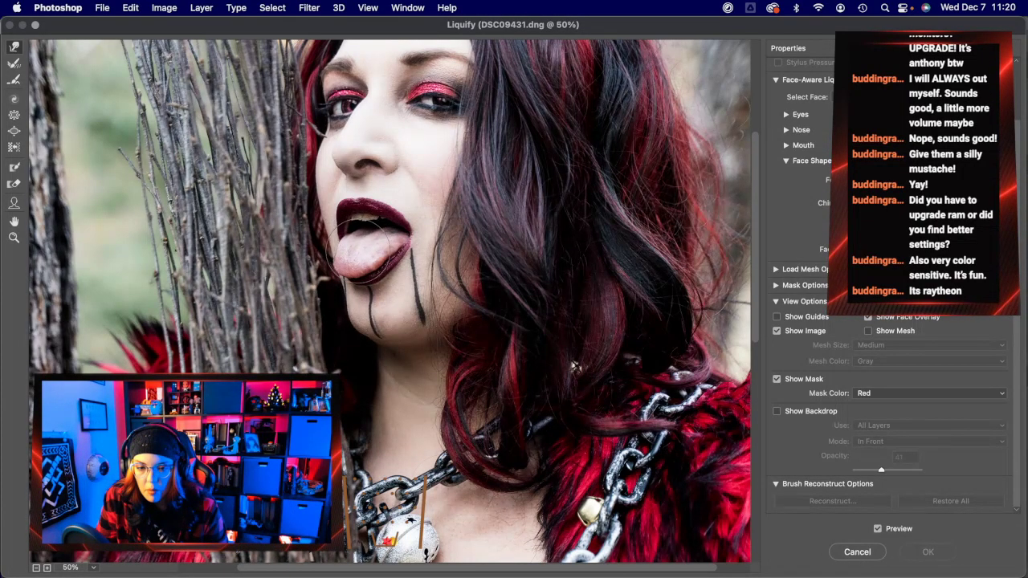
key("super+z")
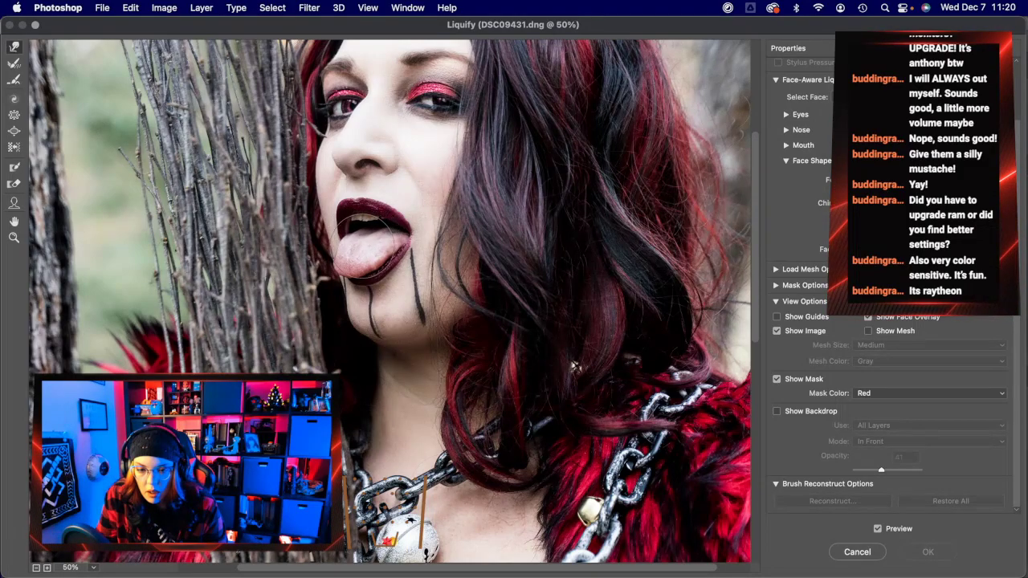
- Try stretching the tongue tip down past the lower lip toward the broom with Forward Warp, and undo the strokes
mouse_move(353, 276)
left_mouse_down()
mouse_move(351, 326)
mouse_move(329, 330)
left_mouse_up()
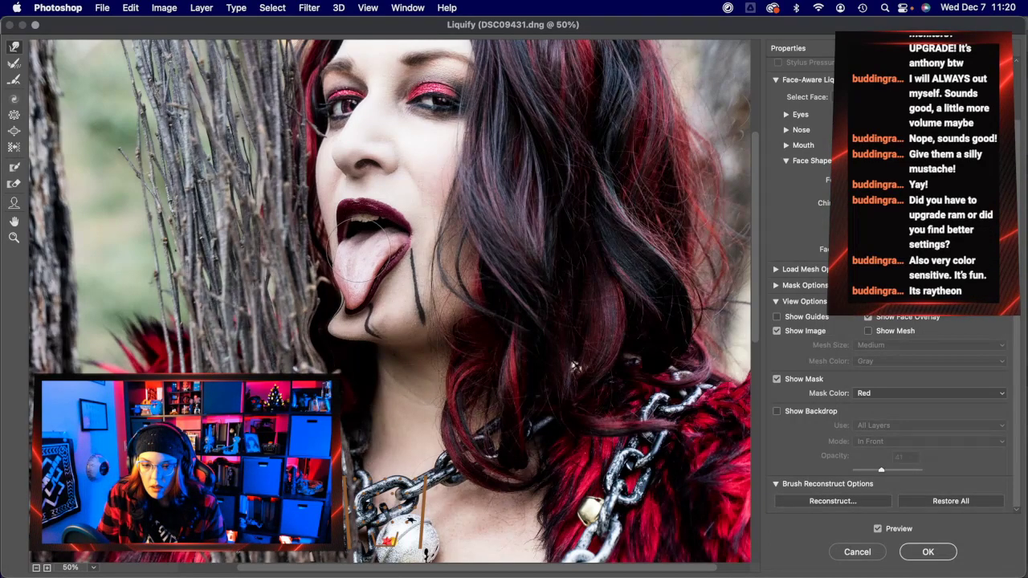
left_click_drag(351, 282, 315, 325)
key("super+z")
key("super+z")
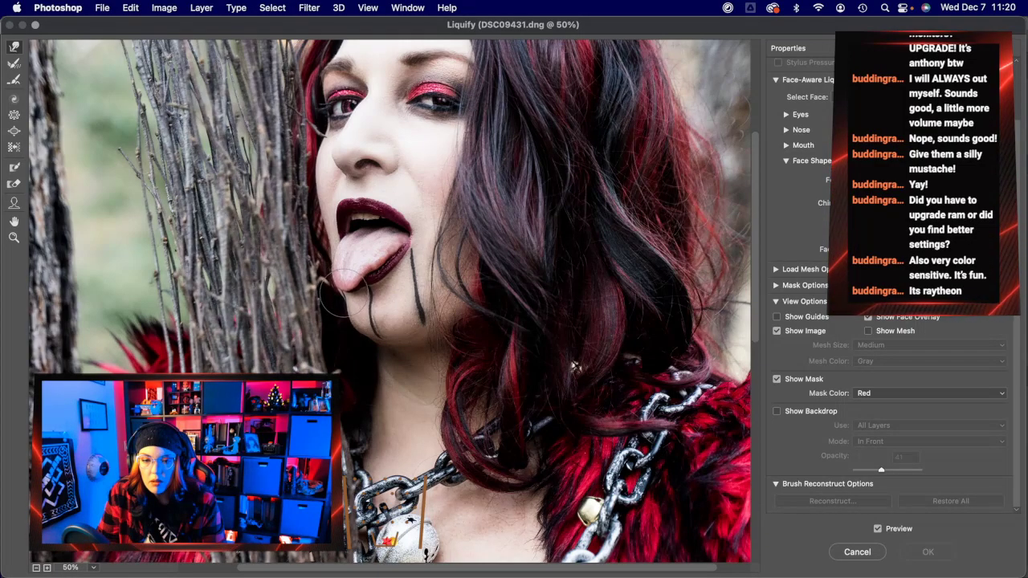
left_click_drag(347, 261, 351, 305)
key("super+z")
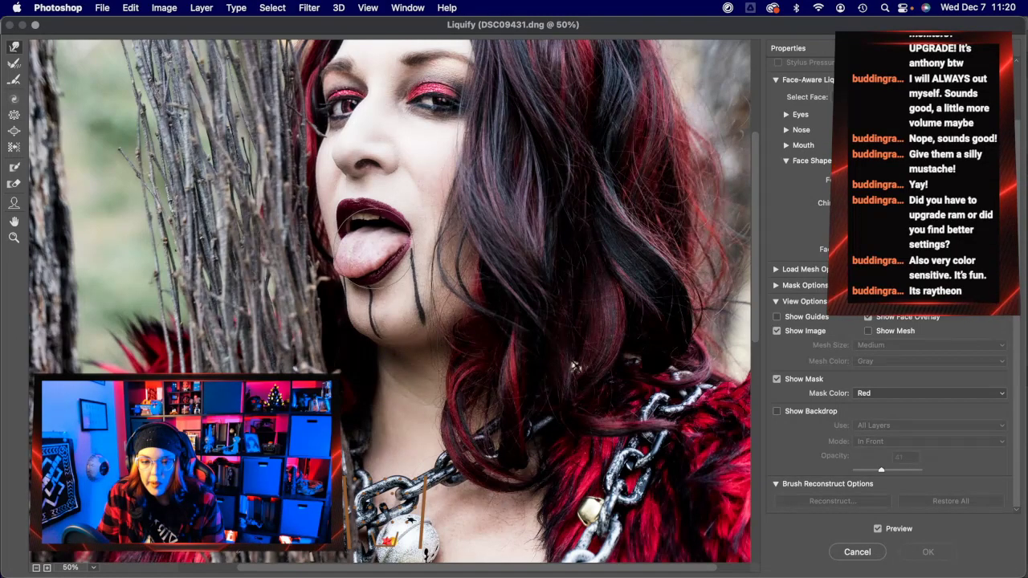
- Try reshaping the whole tongue with a larger Forward Warp brush, and undo the strokes
left_click_drag(369, 256, 371, 239)
key("super+z")
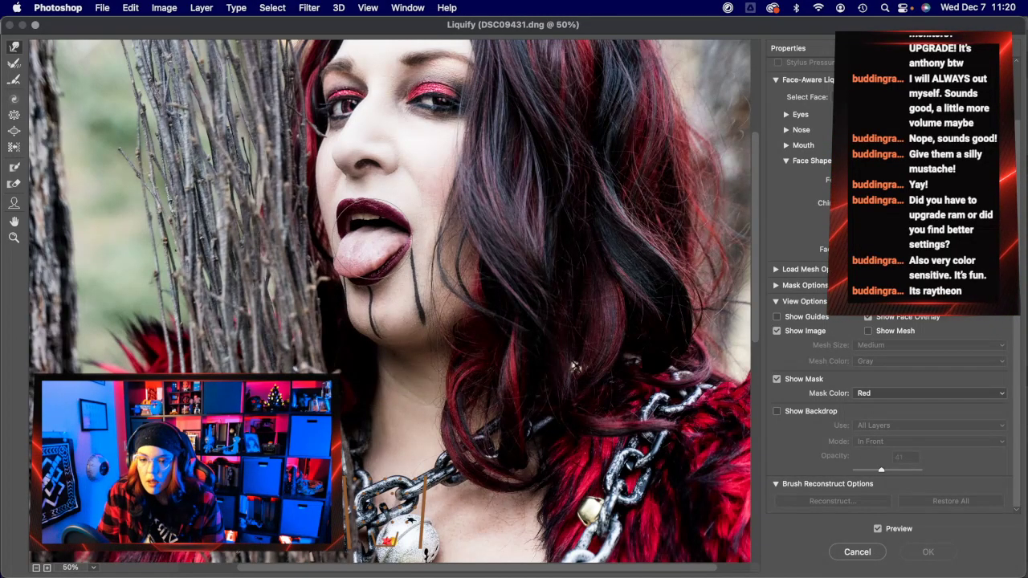
key("super+space")
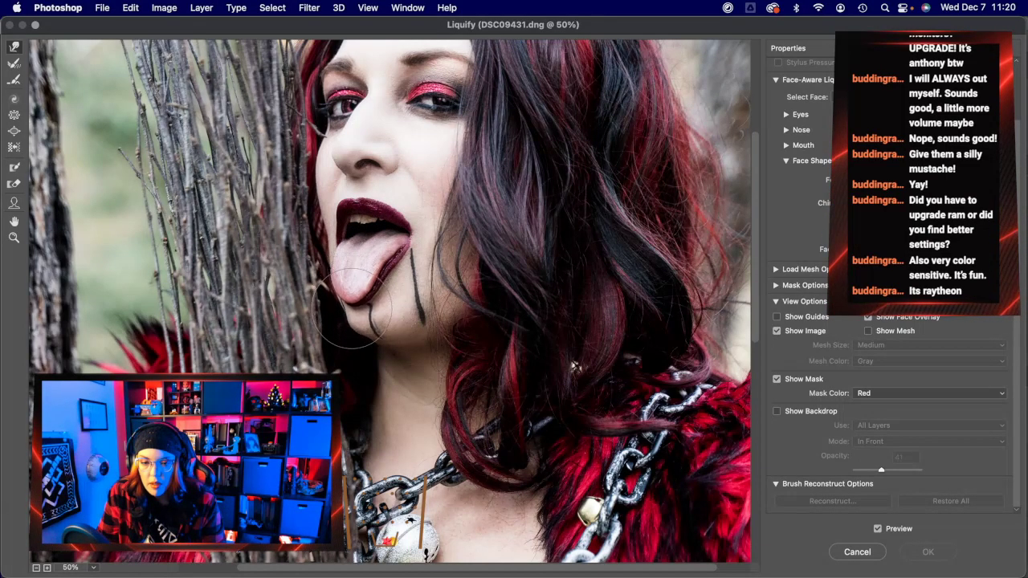
left_click_drag(352, 310, 373, 223)
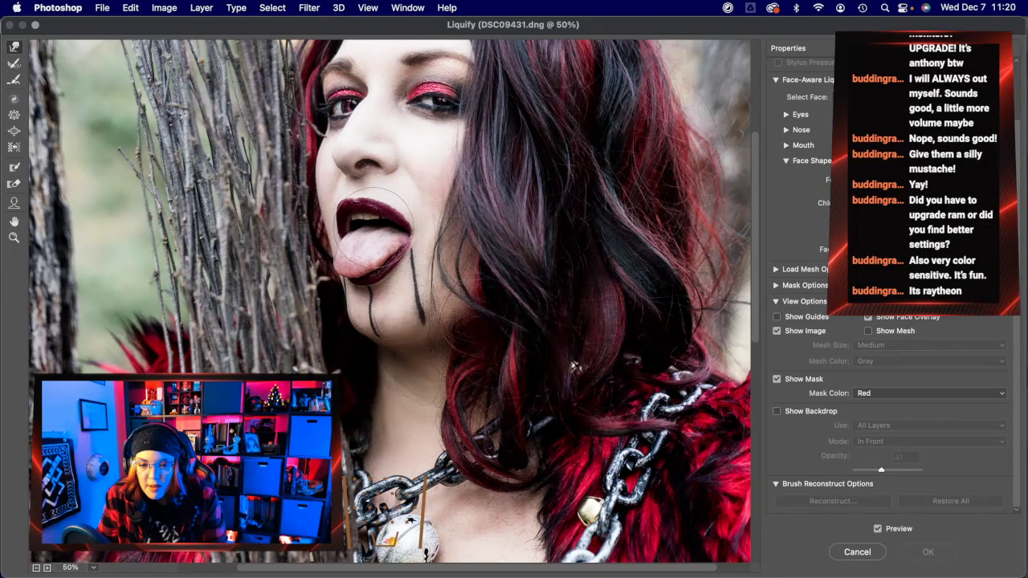
key("super+z")
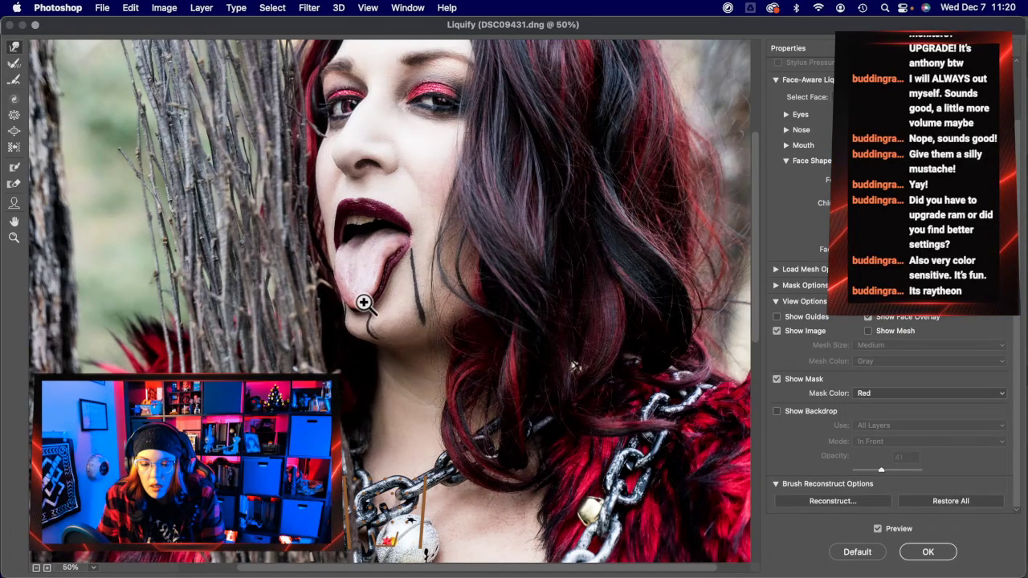
left_click_drag(361, 298, 376, 226)
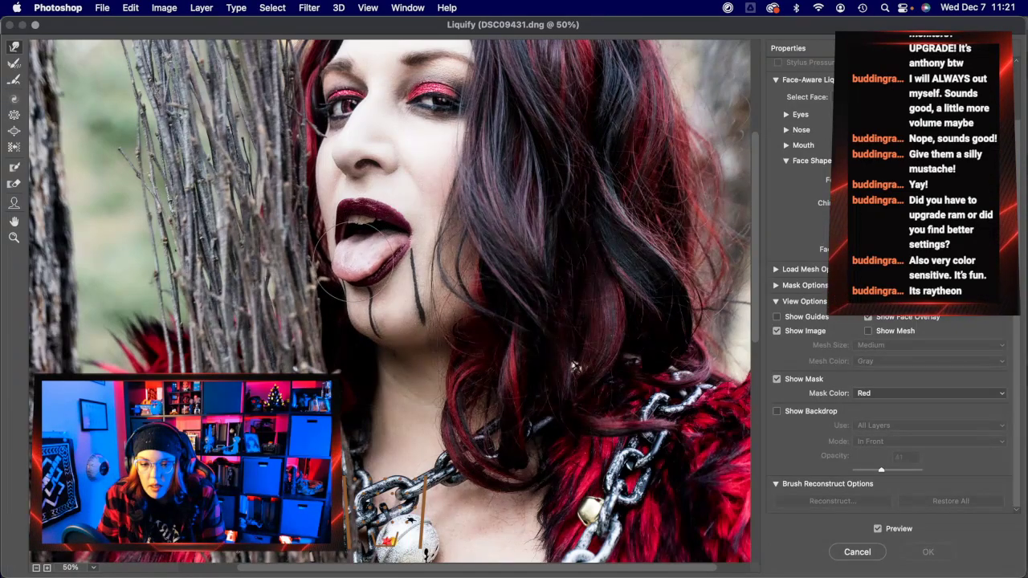
left_click_drag(357, 285, 377, 229)
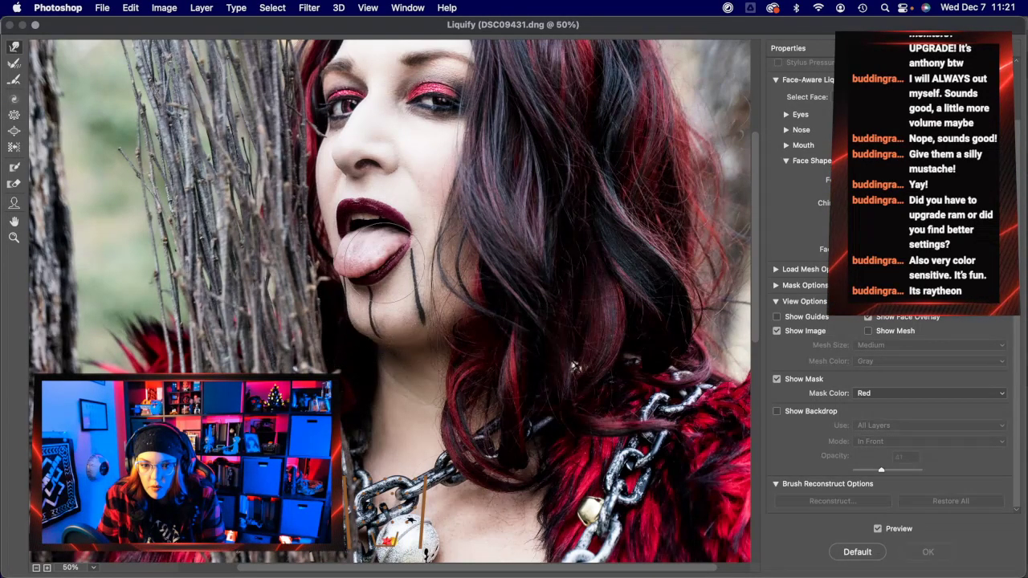
key("super+z")
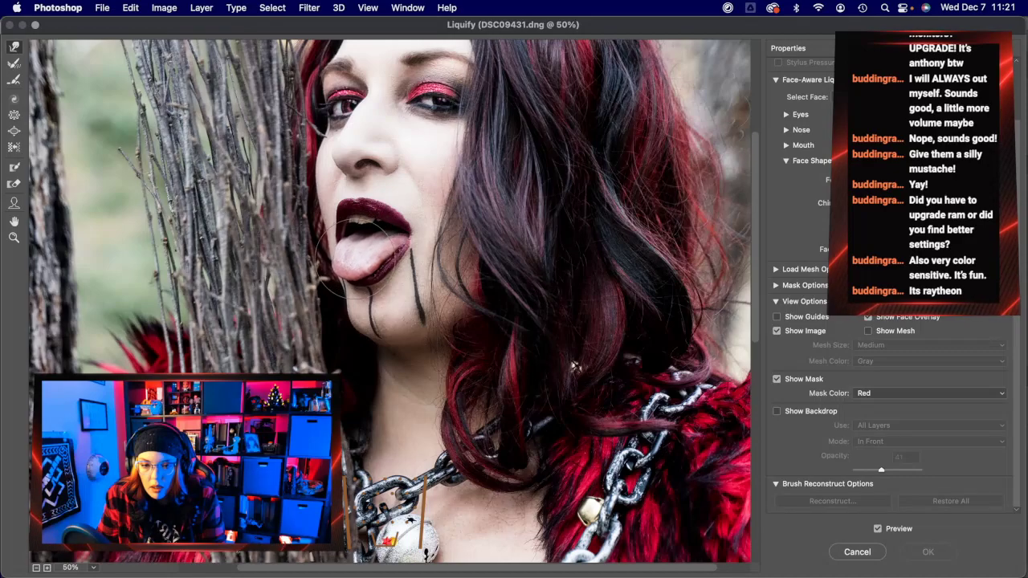
- Try pulling the tongue into a long tip curled out beyond the chin with a smaller Forward Warp brush, and undo it
key("bracketleft")
key("bracketleft")
left_click_drag(355, 281, 363, 258)
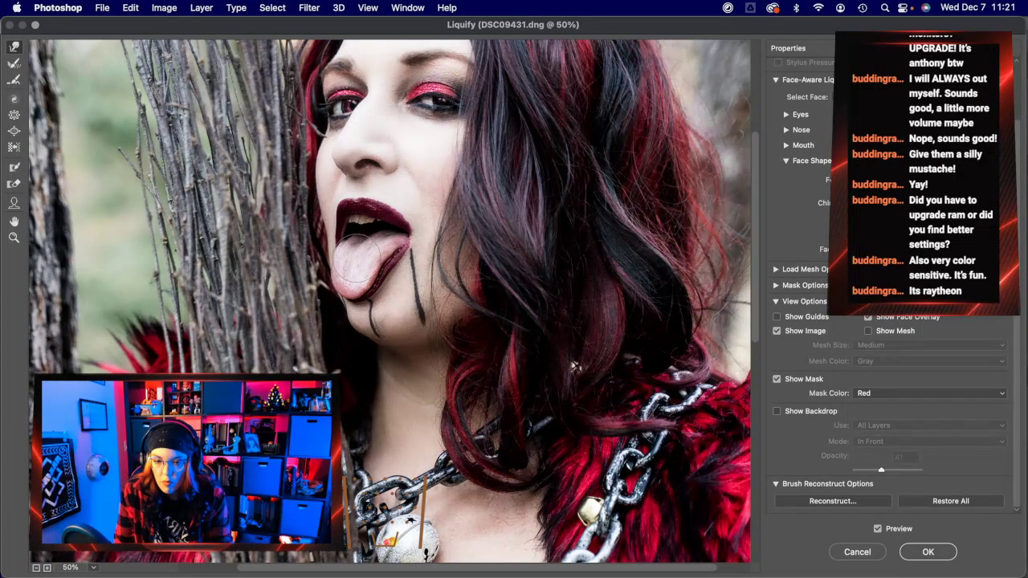
mouse_move(350, 281)
left_mouse_down()
mouse_move(352, 328)
mouse_move(308, 327)
mouse_move(333, 316)
left_mouse_up()
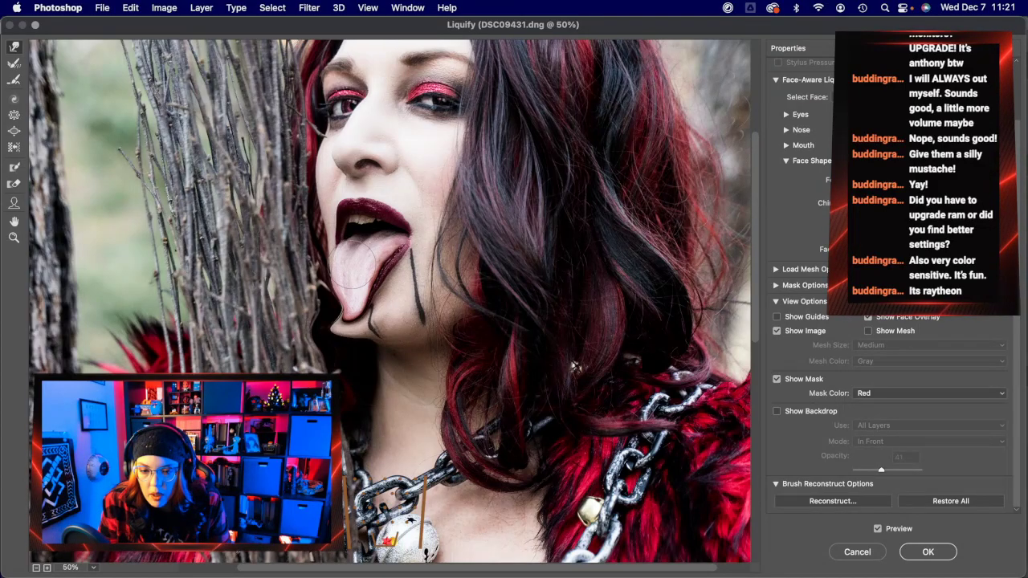
mouse_move(350, 287)
left_mouse_down()
mouse_move(349, 333)
mouse_move(310, 337)
left_mouse_up()
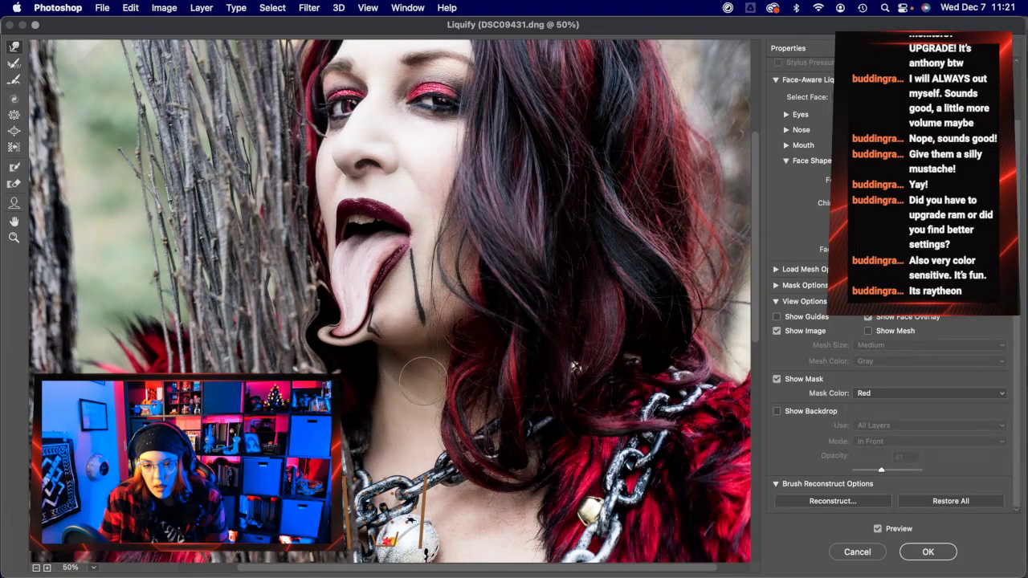
key("alt+super+z")
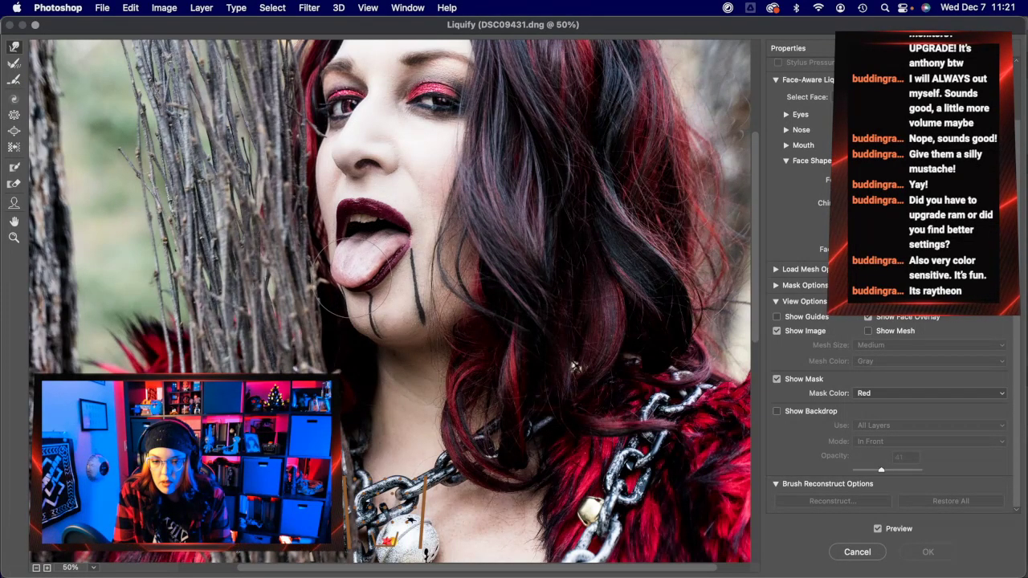
- Try warping the tongue and chin straight down toward the neck, and undo both strokes
left_click_drag(359, 315, 378, 349)
key("super+z")
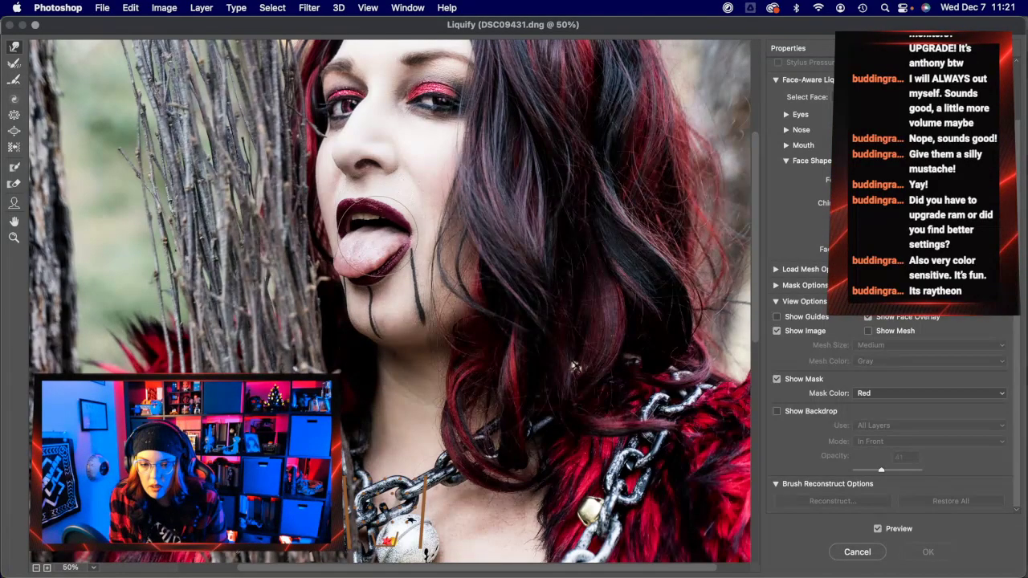
left_click_drag(357, 250, 374, 328)
key("super+z")
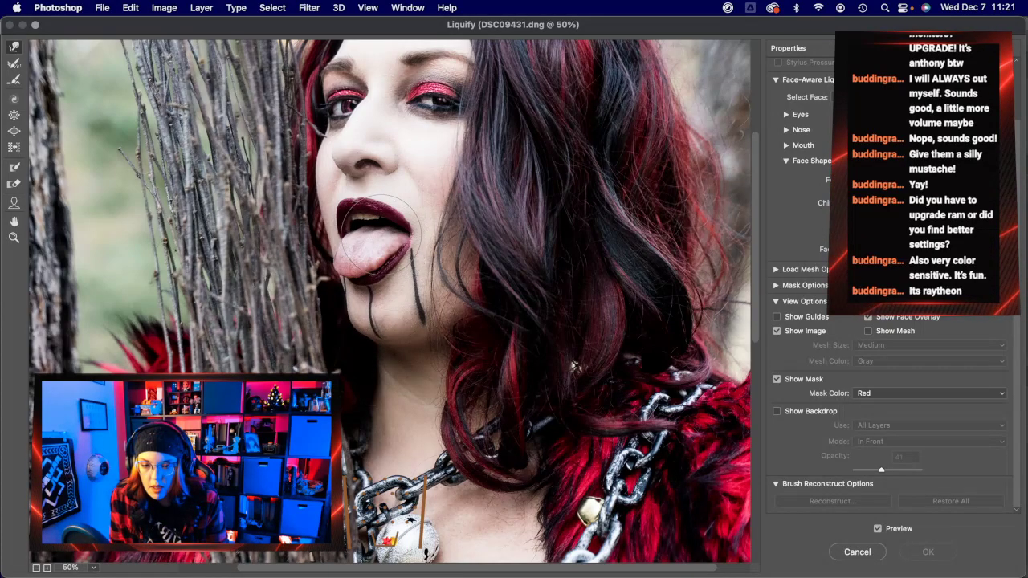
- Lengthen the tongue and chin downward with Forward Warp, and curl the tongue tip toward the broom
left_click_drag(354, 256, 343, 270)
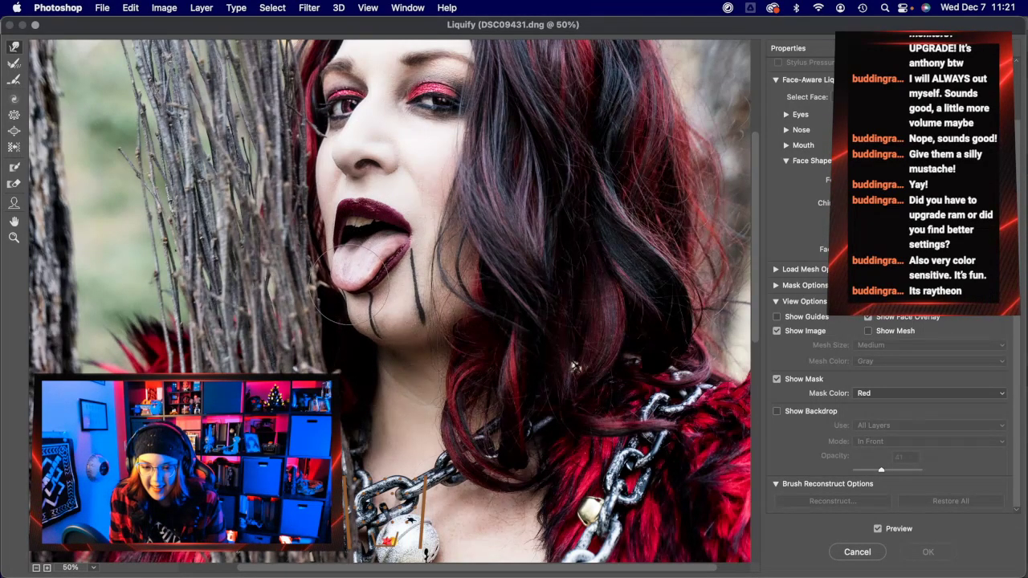
left_click_drag(374, 336, 376, 363)
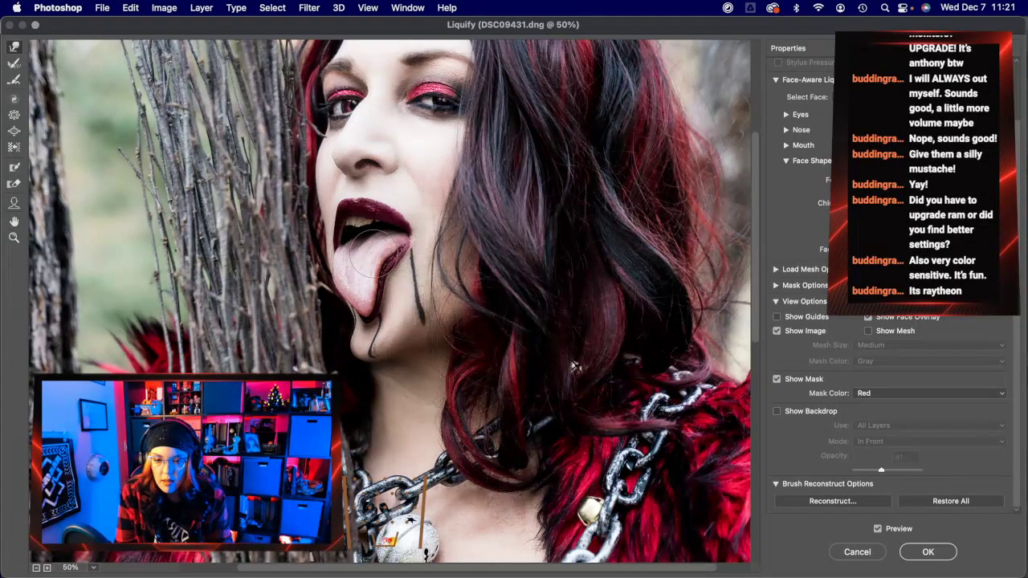
left_click_drag(351, 284, 353, 347)
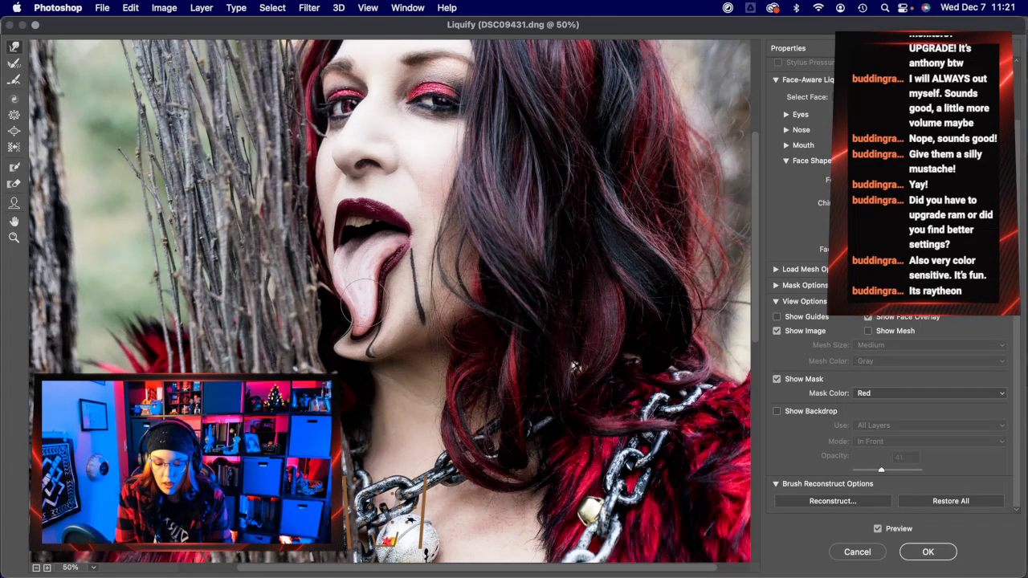
left_click_drag(363, 305, 336, 325)
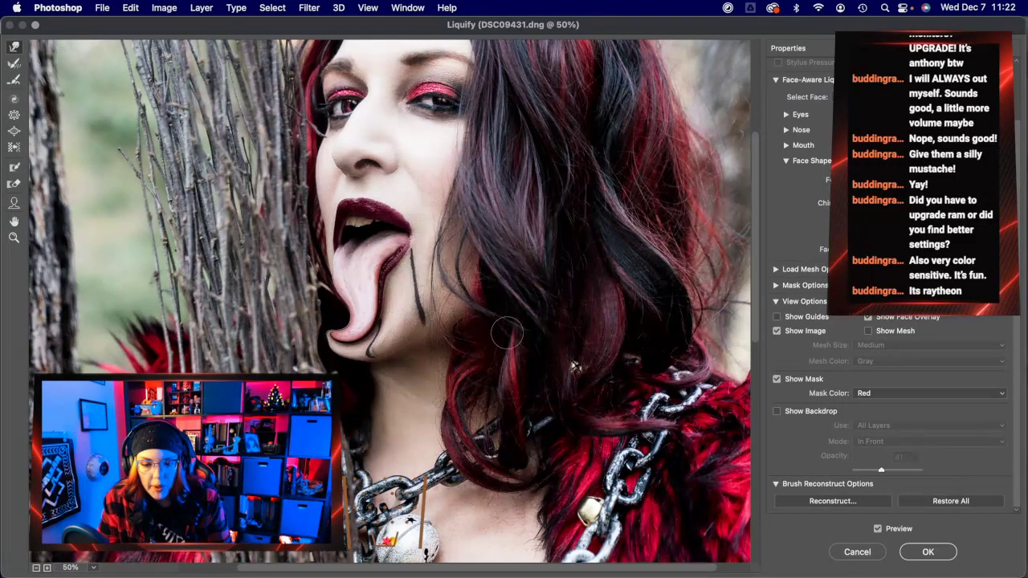
- Compare the stretched tongue with the original by switching the Liquify preview off and on
left_click(14, 147)
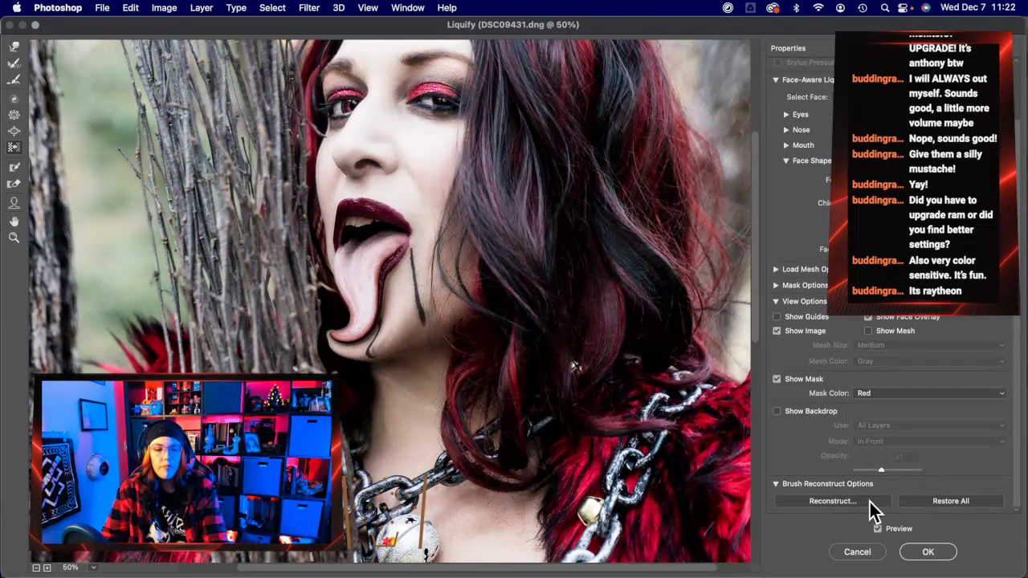
left_click(878, 529)
left_click(878, 529)
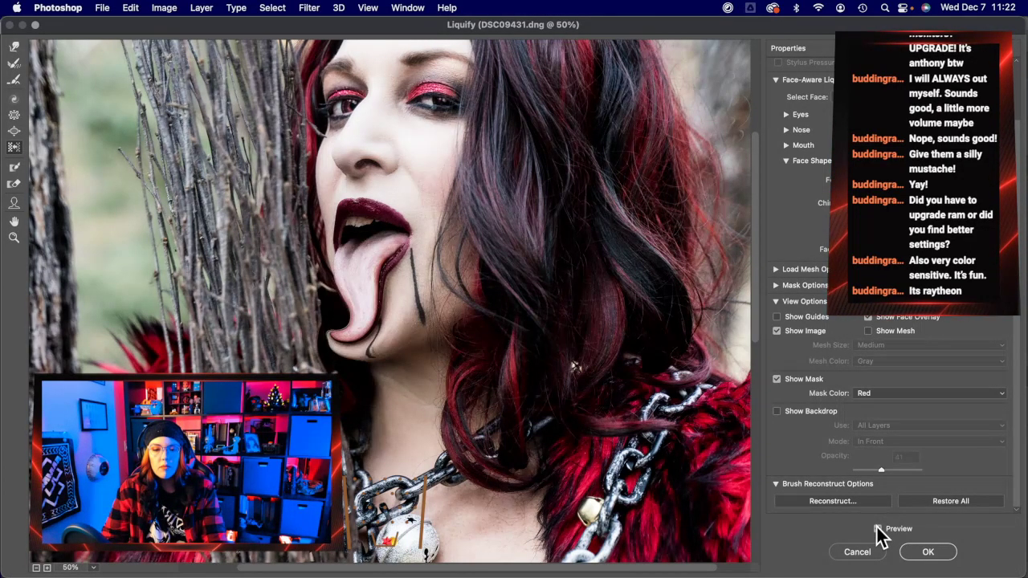
left_click(878, 530)
left_click(878, 529)
left_click(877, 529)
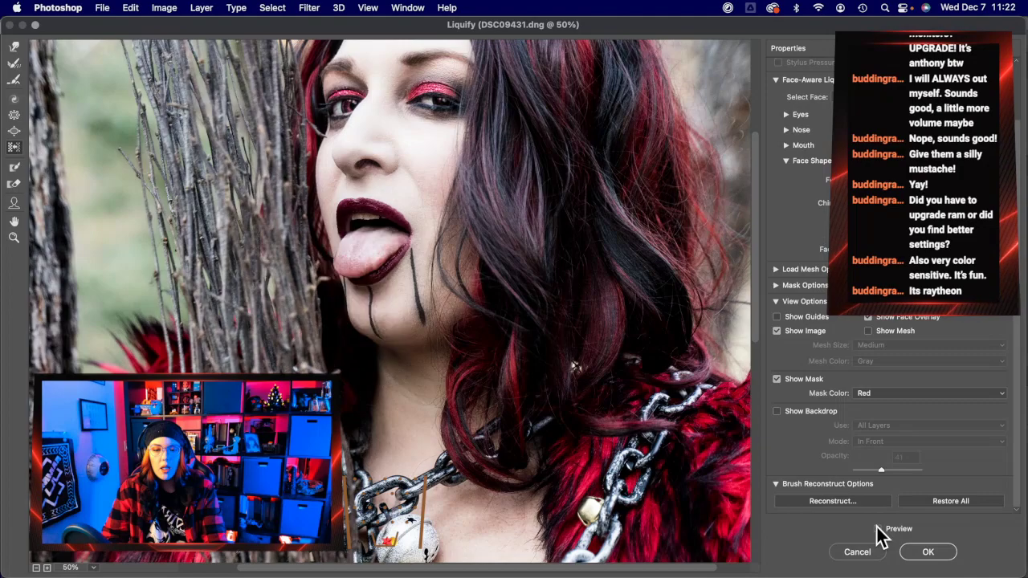
left_click(877, 529)
- Apply the Liquify distortion to the Background, and undo the filter
left_click(916, 552)
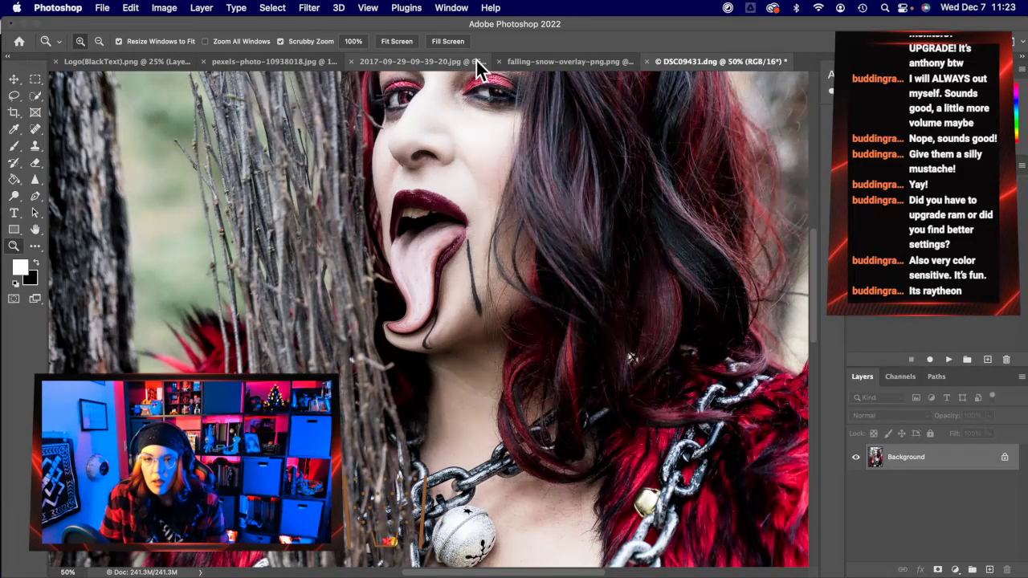
key("super+z")
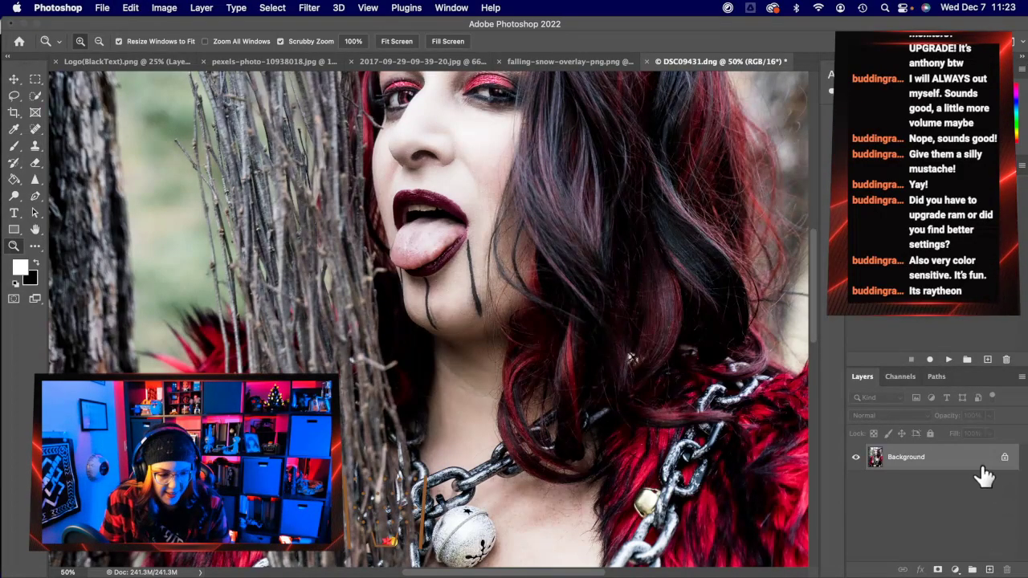
- Duplicate the Background layer and hide the original beneath the copy
left_click_drag(984, 459, 989, 570)
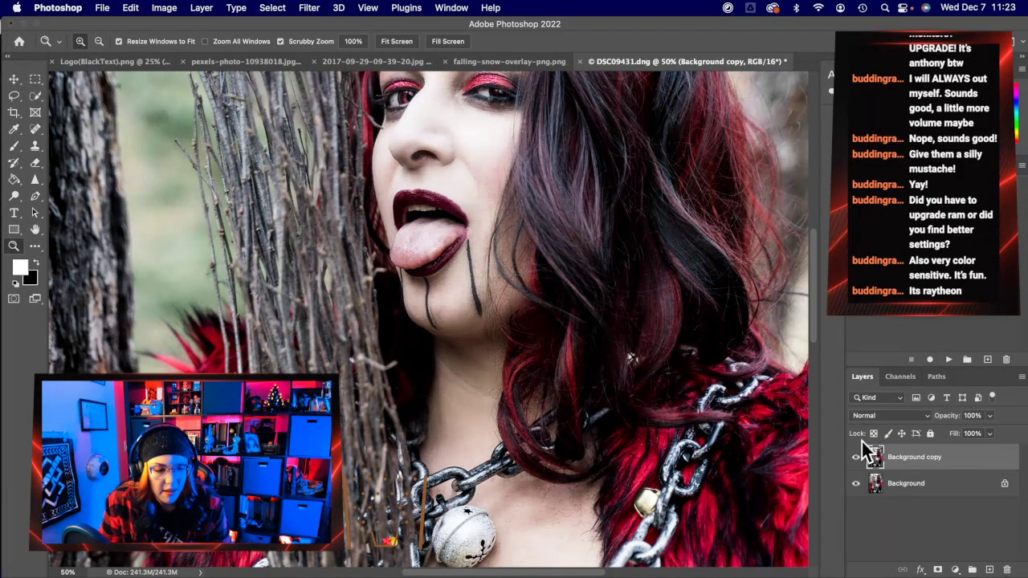
left_click(856, 484)
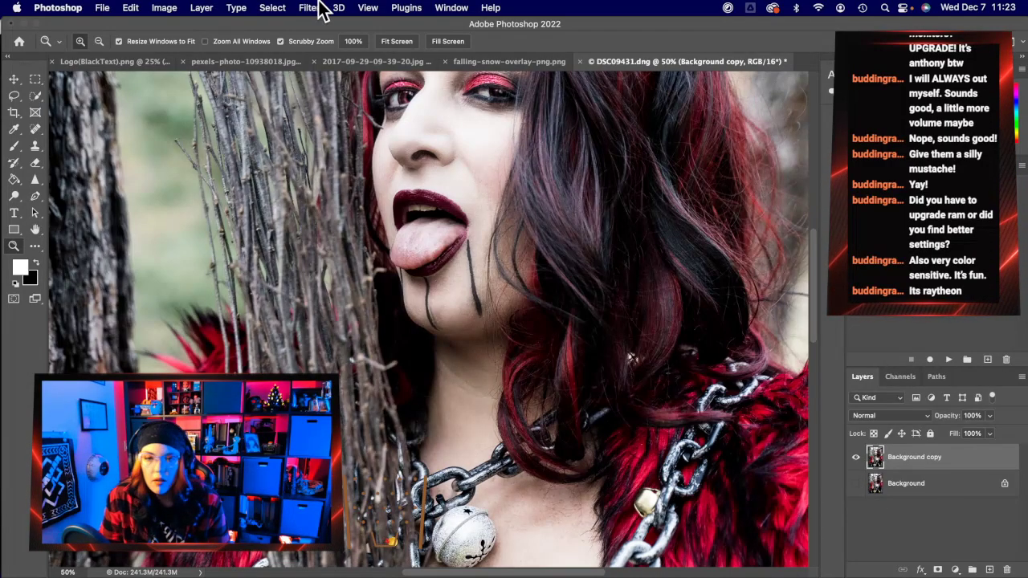
- Open the Background copy in Liquify, enlarge the face and mouth to 50%, and choose the Forward Warp tool
left_click(310, 8)
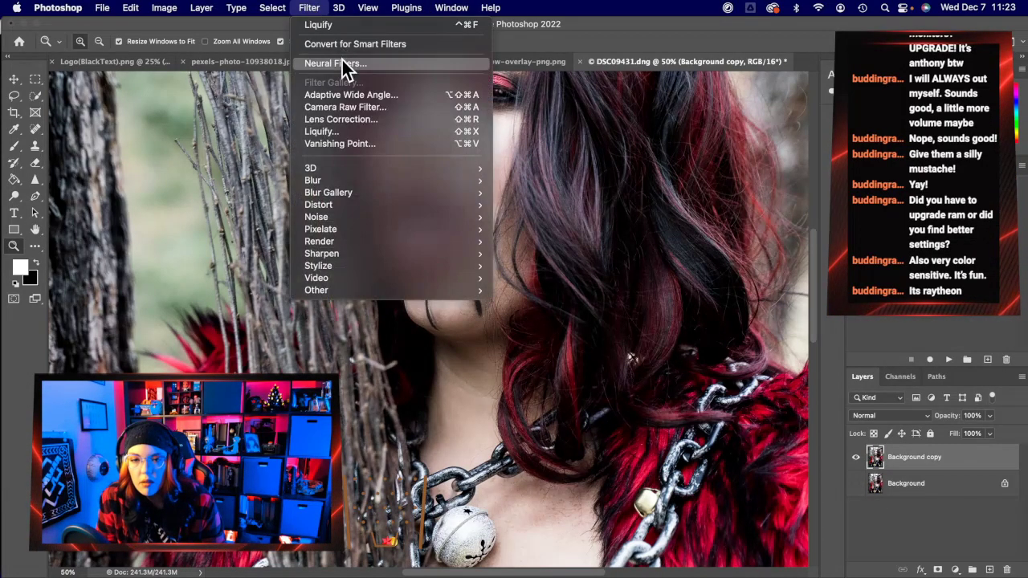
left_click(332, 130)
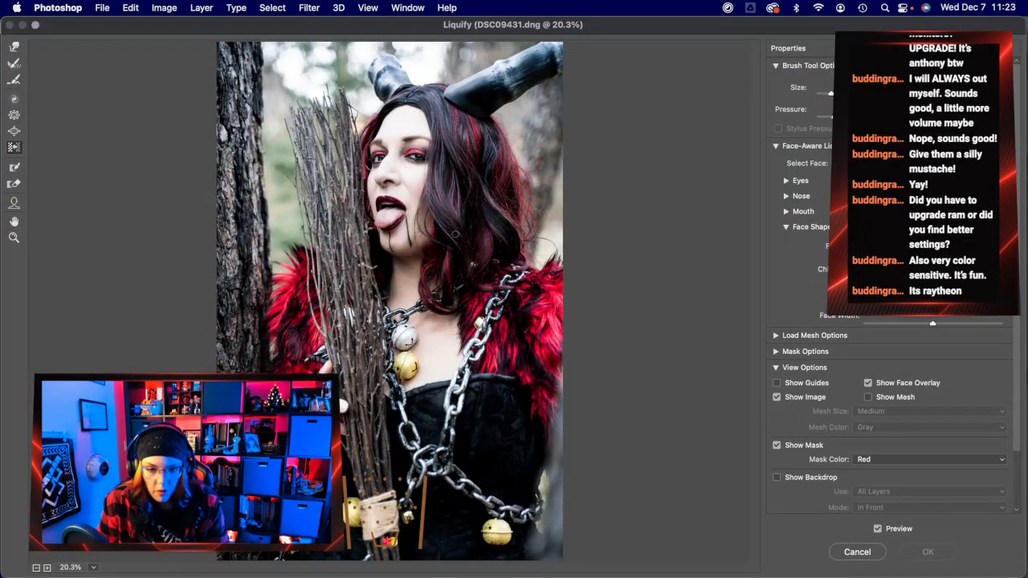
left_click(13, 238)
left_click(412, 210)
left_click(420, 269)
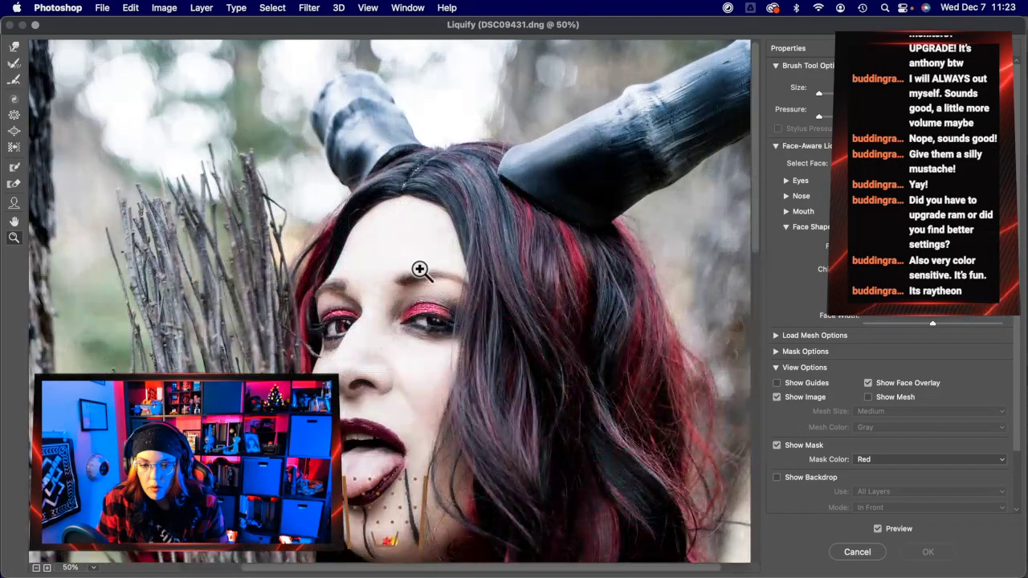
scroll(422, 272, "down", 5)
scroll(426, 277, "up", 3)
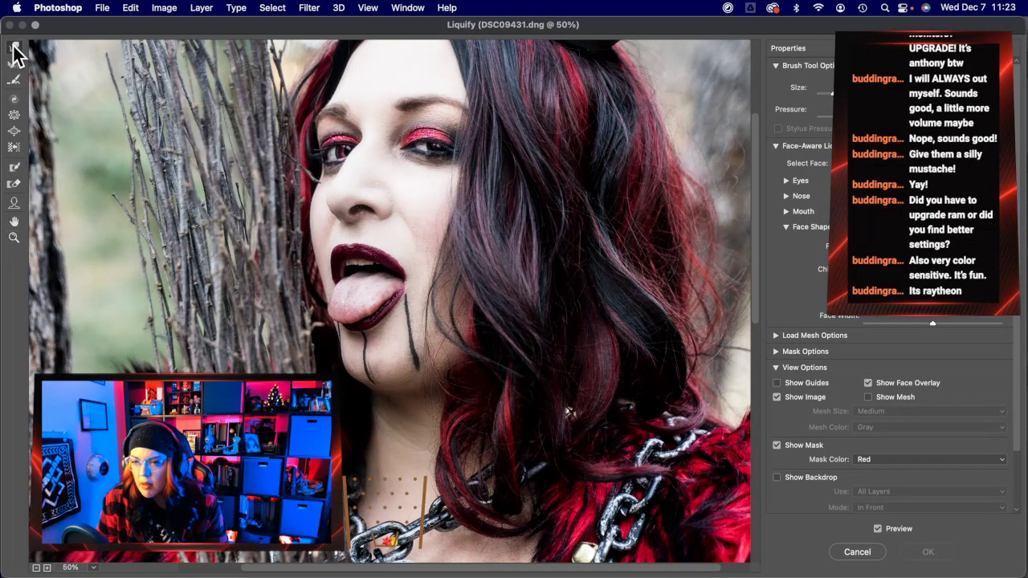
left_click(14, 48)
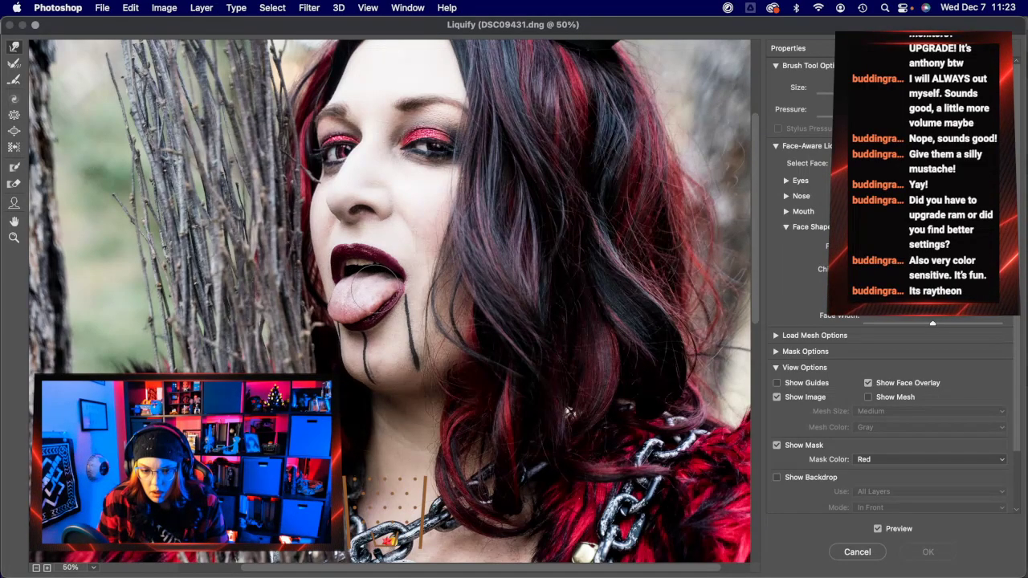
- Try stretching the tongue downward with two Forward Warp strokes, and undo each one
left_click_drag(351, 291, 345, 336)
key("super+z")
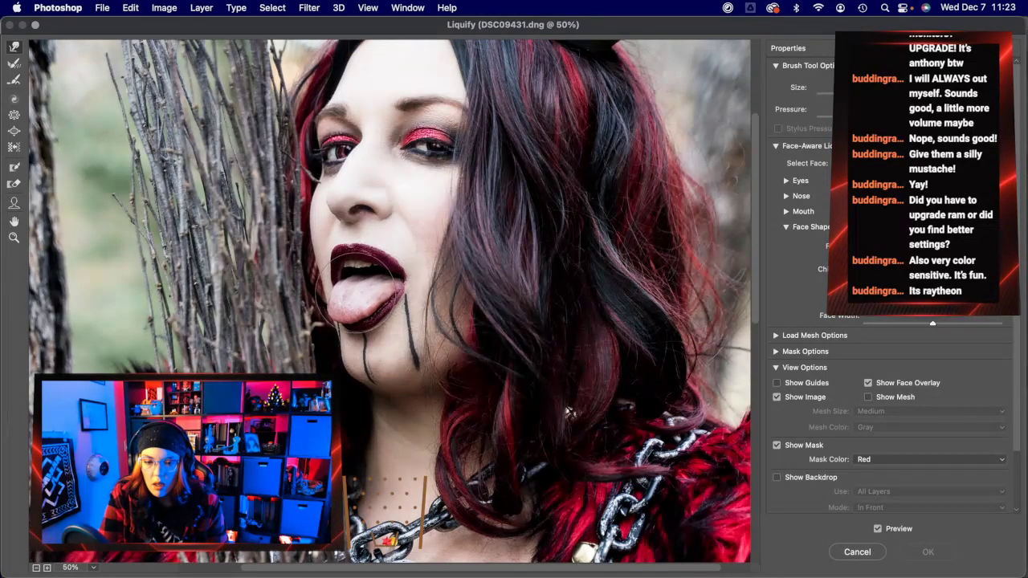
left_click_drag(350, 322, 359, 344)
key("super+z")
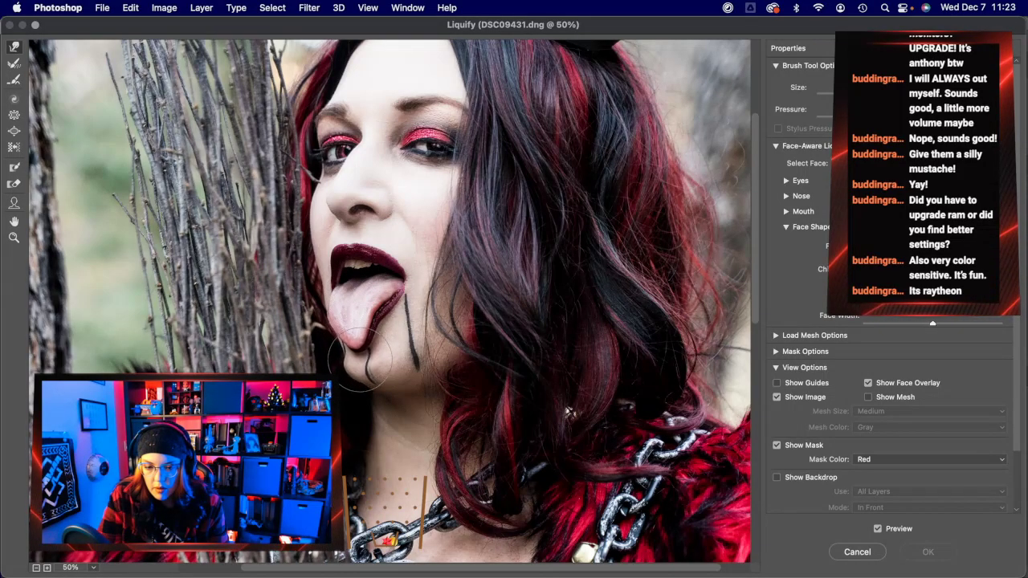
- Stretch the tongue down past the chin with Forward Warp, narrowing it and curling its tip toward the broom
left_click(343, 390)
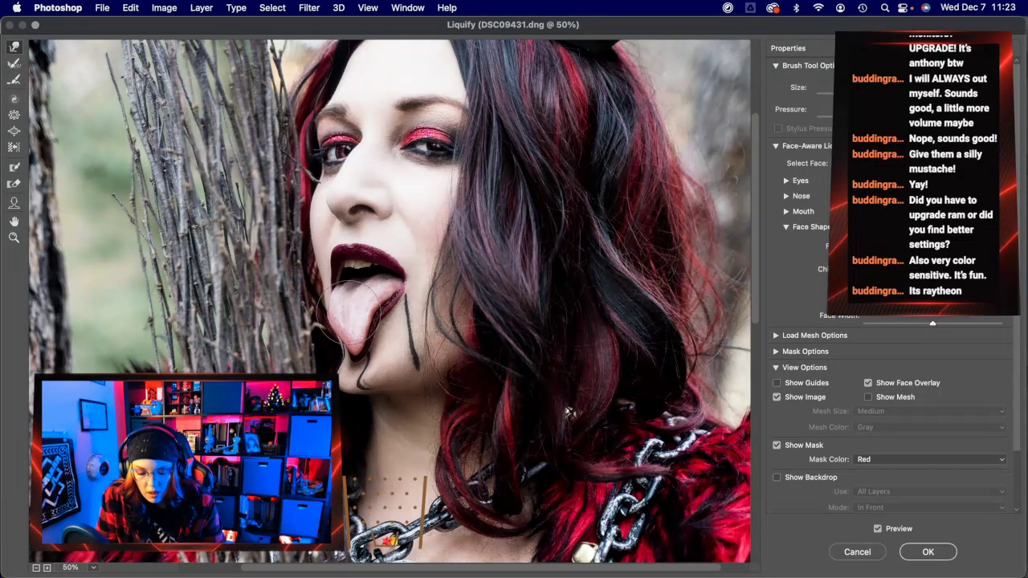
left_click_drag(348, 312, 353, 390)
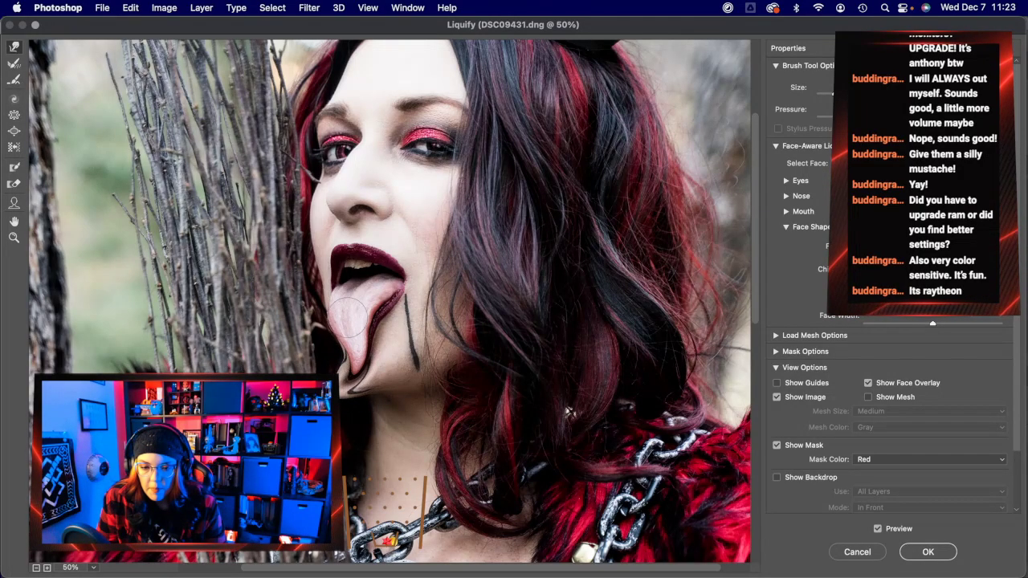
left_click_drag(354, 371, 354, 382)
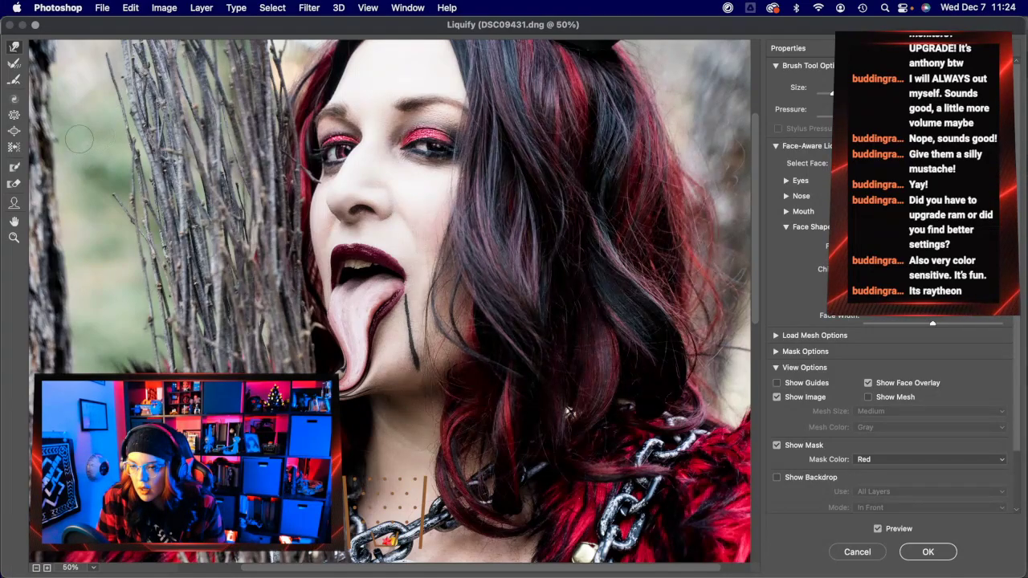
- Compare the curled tongue with the unwarped portrait by switching the Liquify preview off and on
left_click(14, 149)
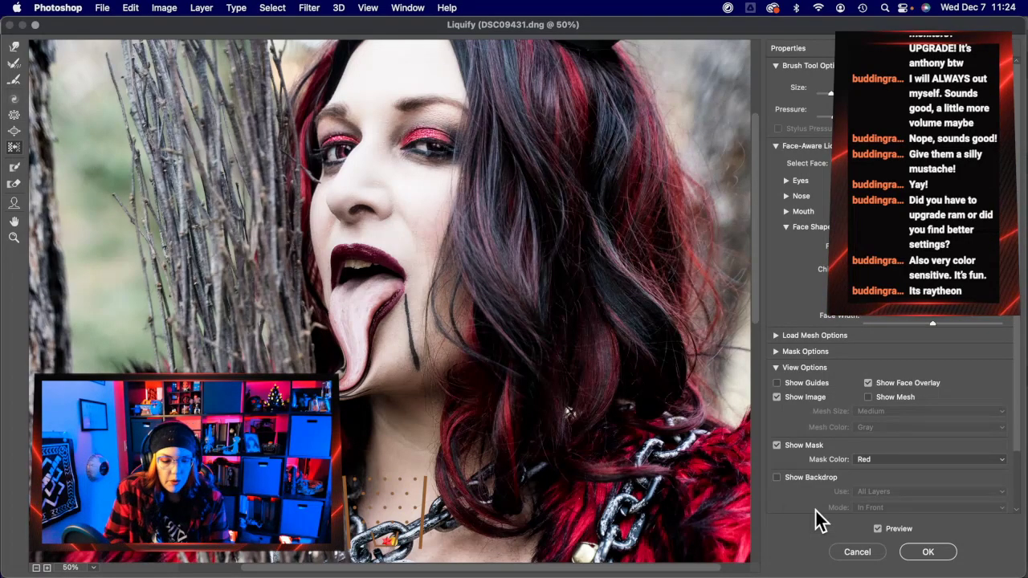
left_click(877, 529)
left_click(877, 530)
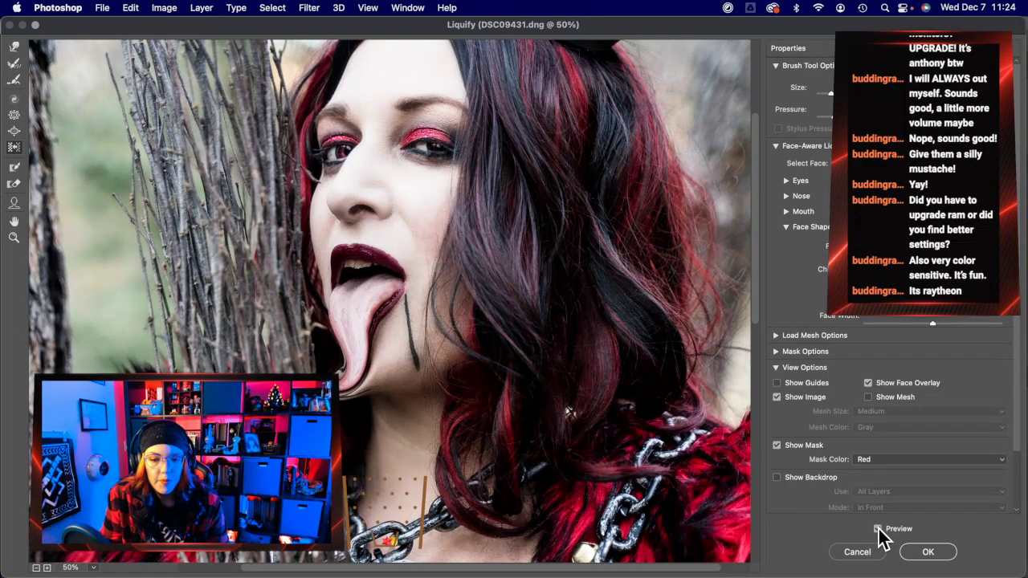
- Apply the Liquify distortion to the Background copy, and hide it to show the original Background
left_click(931, 553)
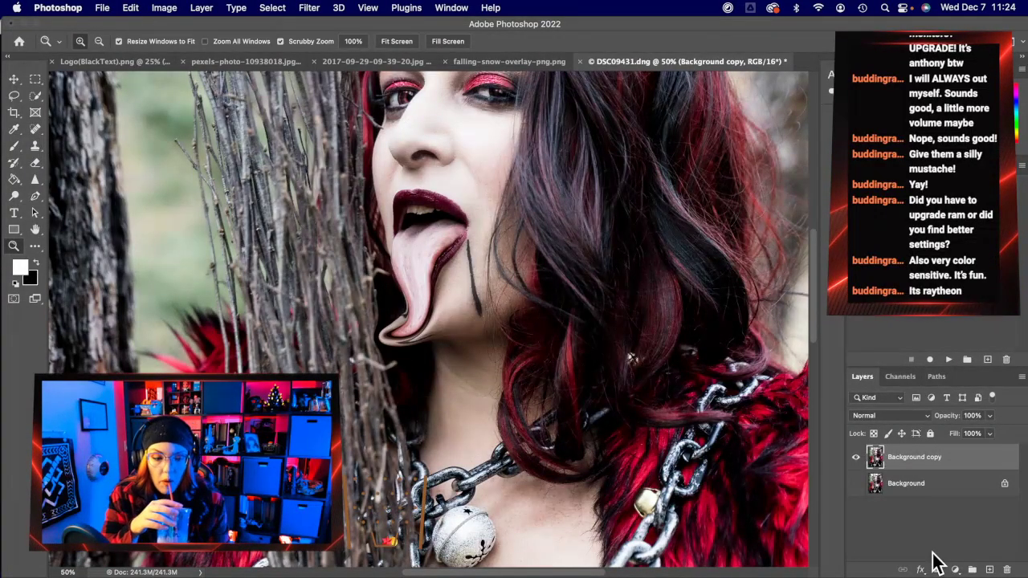
left_click(857, 462)
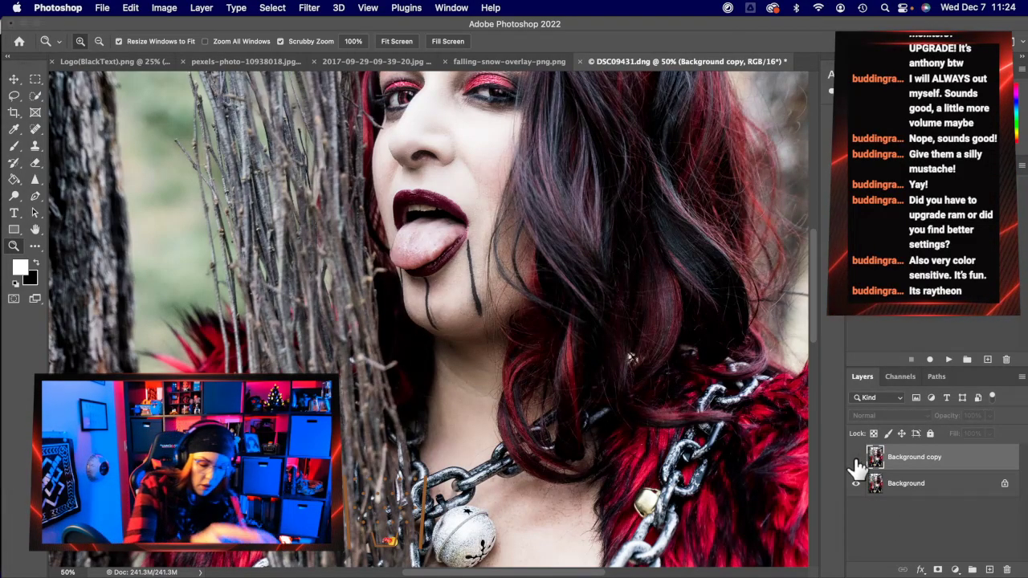
- Try selecting the lower face and chin with the Quick Selection tool, and deselect the area
left_click(36, 97)
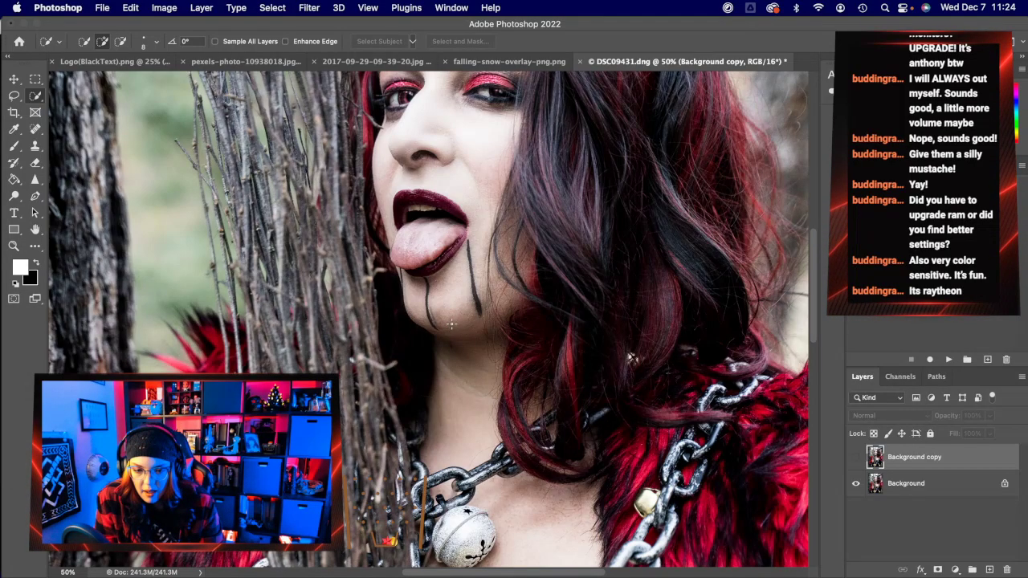
mouse_move(455, 324)
left_mouse_down()
mouse_move(368, 221)
mouse_move(369, 191)
mouse_move(389, 160)
mouse_move(517, 255)
left_mouse_up()
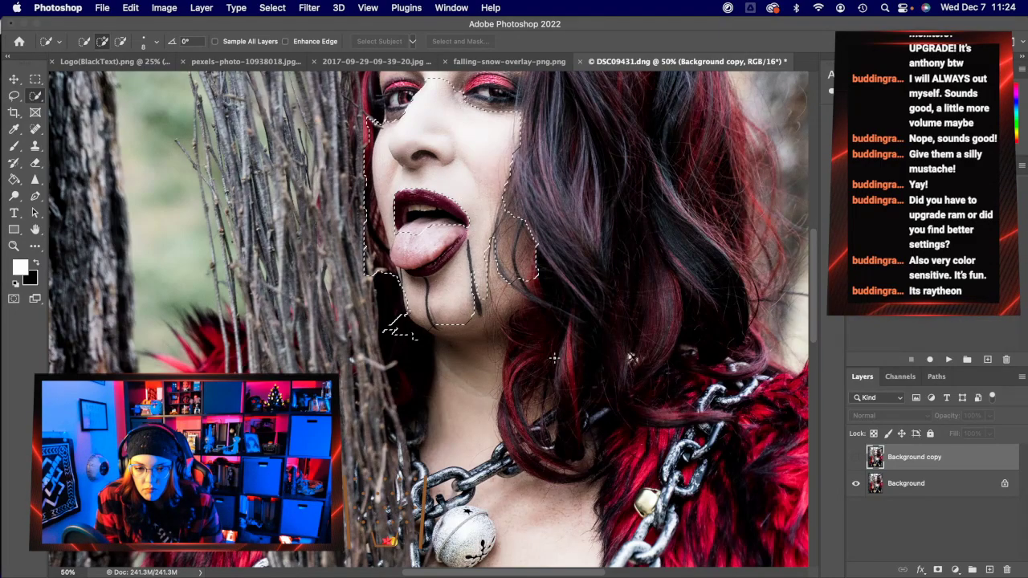
key("super+d")
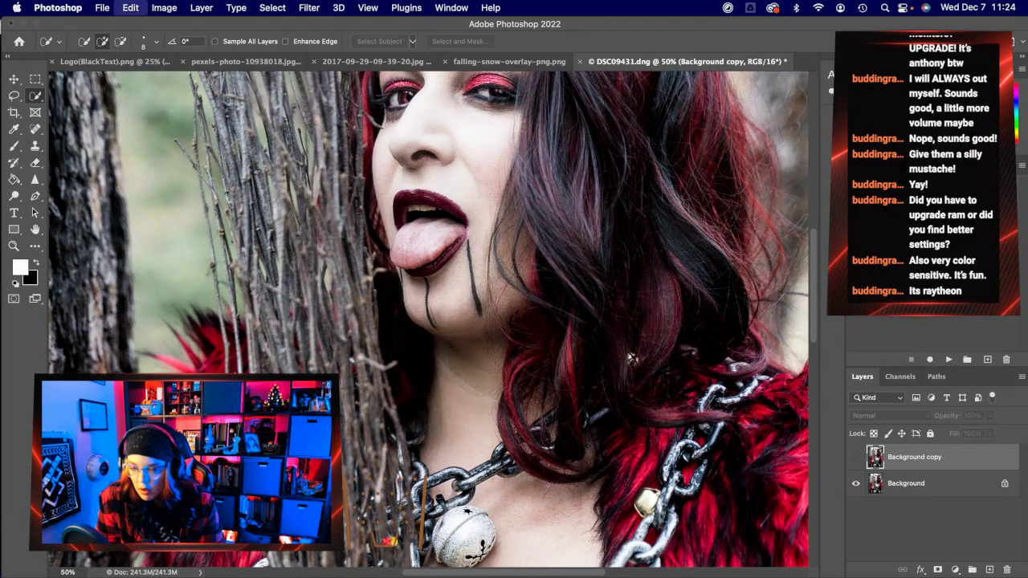
- Try outlining the chin and jaw below the tongue with the Lasso tool
left_click(14, 95)
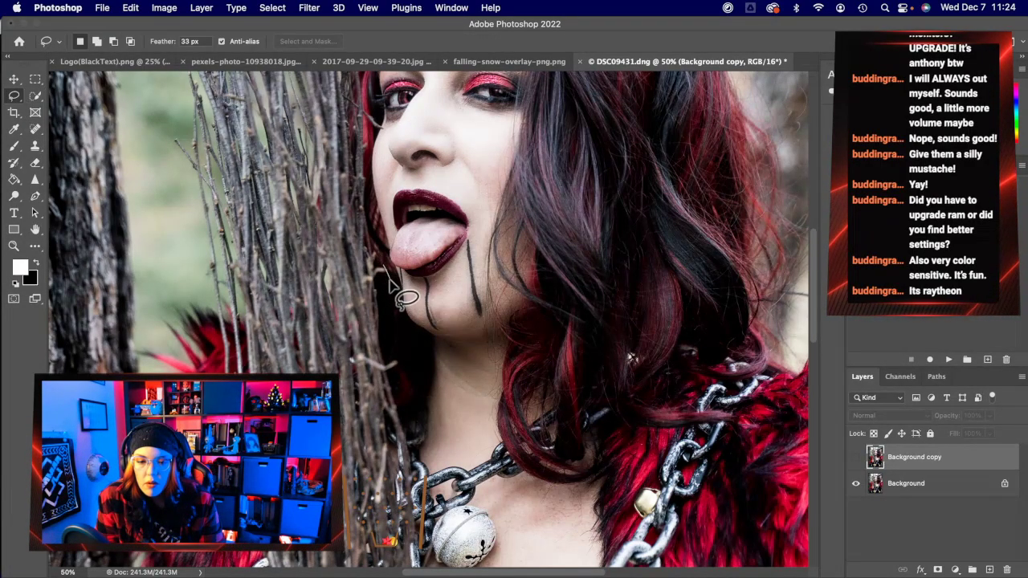
left_click_drag(389, 277, 419, 344)
mouse_move(454, 351)
left_mouse_down()
mouse_move(514, 338)
mouse_move(529, 316)
left_mouse_up()
left_click(529, 317)
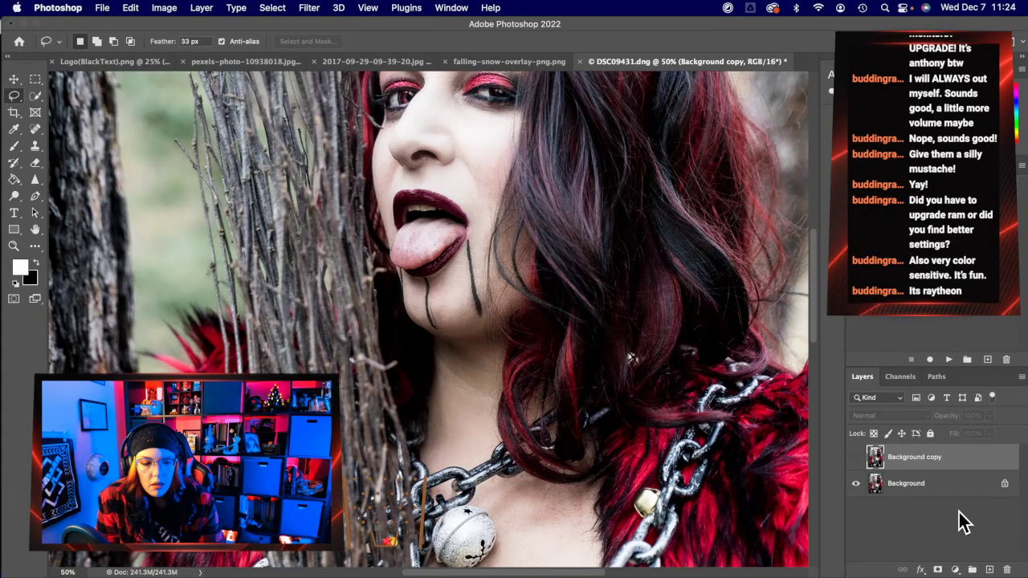
- Copy a lasso selection of the face and hair from the Background layer to a new layer stacked above the visible Background copy
left_click(919, 485)
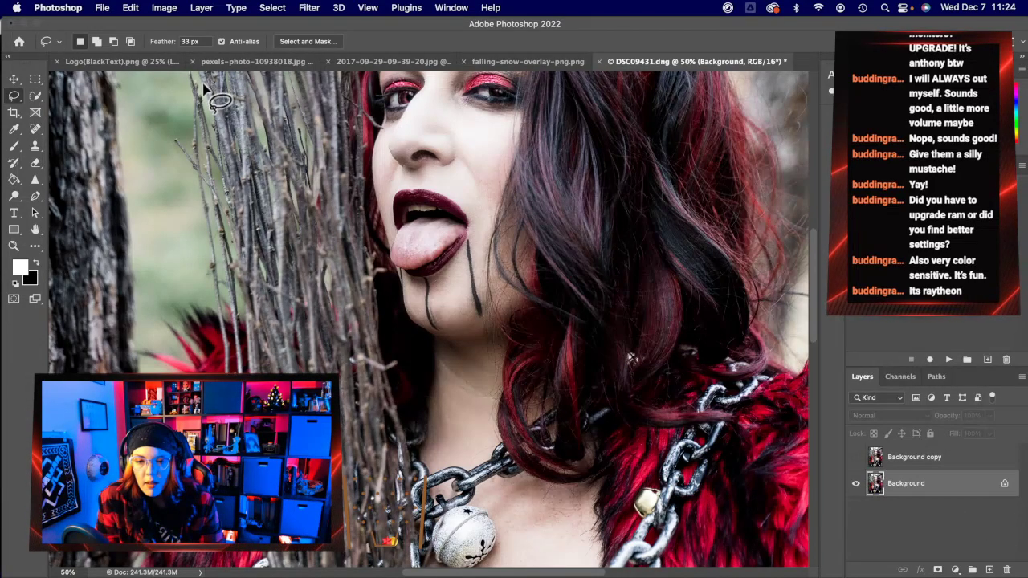
mouse_move(207, 87)
left_mouse_down()
mouse_move(458, 497)
mouse_move(644, 462)
mouse_move(771, 377)
mouse_move(785, 199)
mouse_move(761, 102)
mouse_move(532, 92)
mouse_move(299, 120)
mouse_move(221, 173)
left_mouse_up()
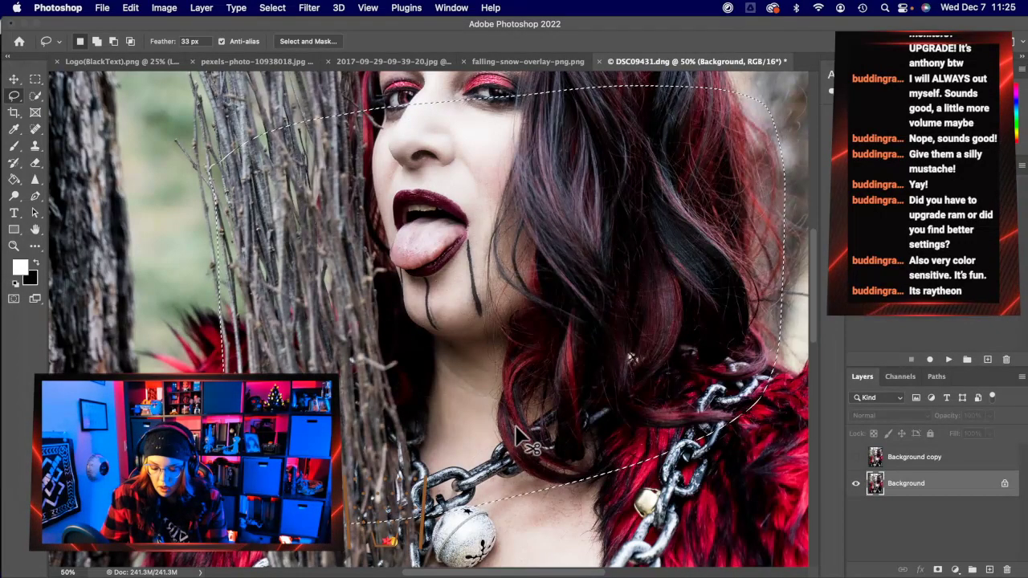
key("ctrl+j")
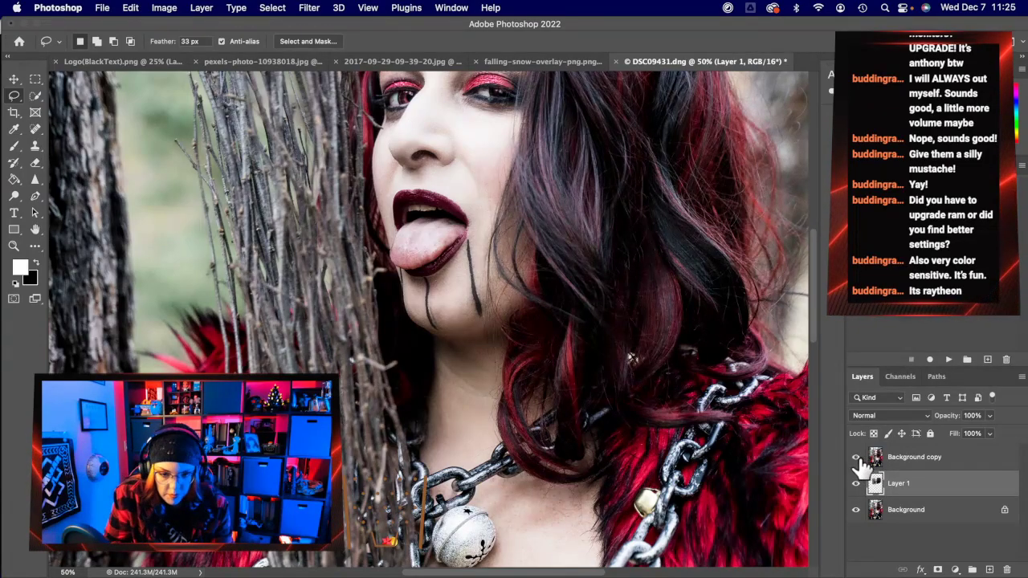
left_click(855, 457)
left_click_drag(905, 487, 898, 456)
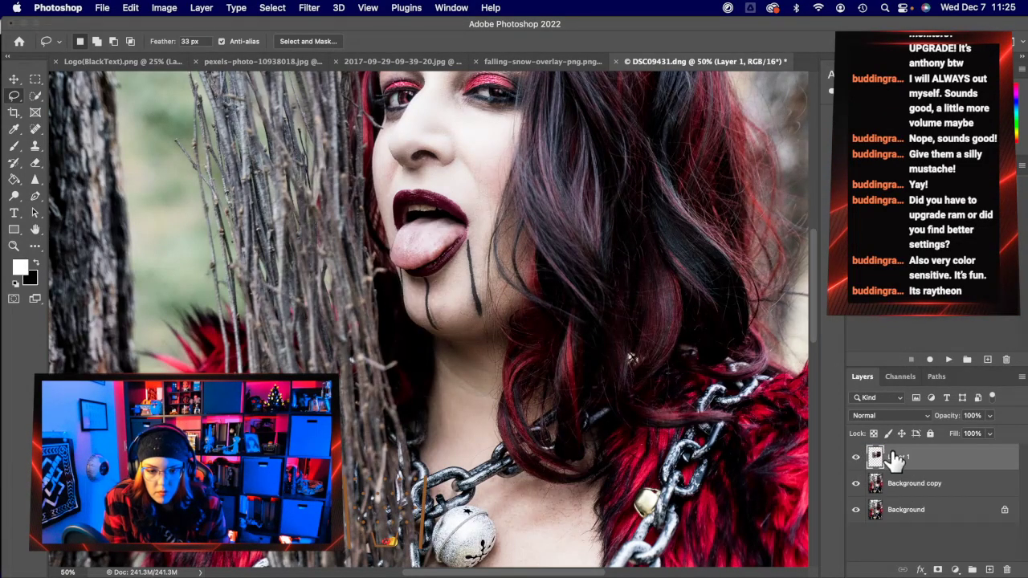
- Try erasing over the tongue on Layer 1 with a 125 px Eraser, and delete that layer
left_click(35, 162)
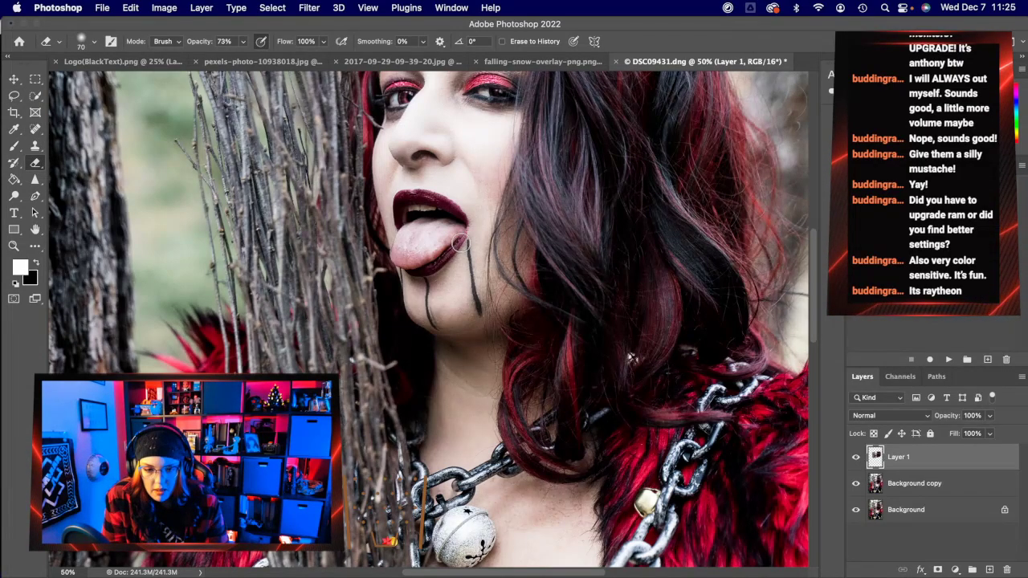
key("bracketright")
key("bracketright")
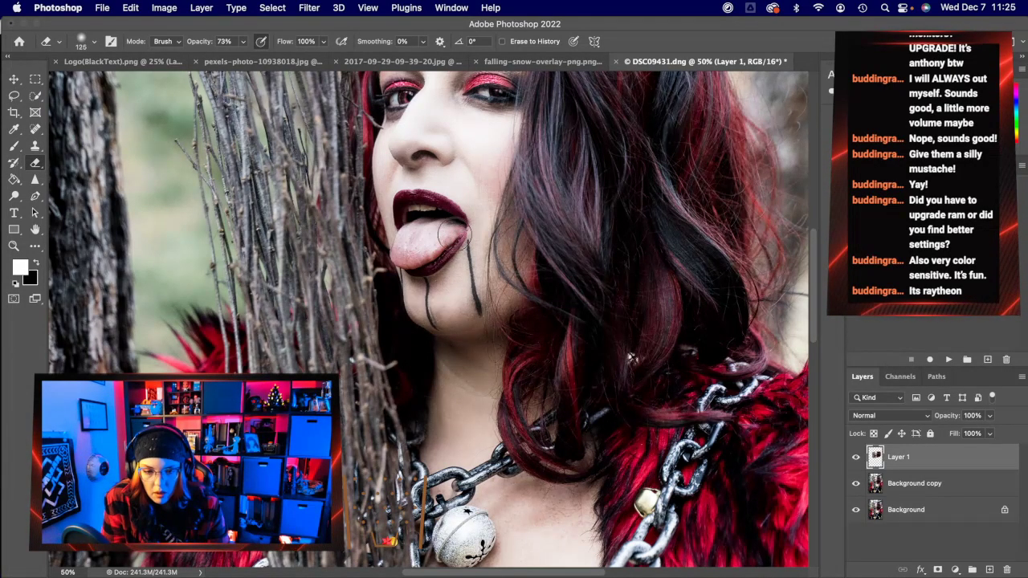
mouse_move(434, 241)
left_mouse_down()
mouse_move(408, 271)
mouse_move(412, 248)
mouse_move(411, 289)
mouse_move(418, 257)
mouse_move(399, 297)
mouse_move(417, 265)
left_mouse_up()
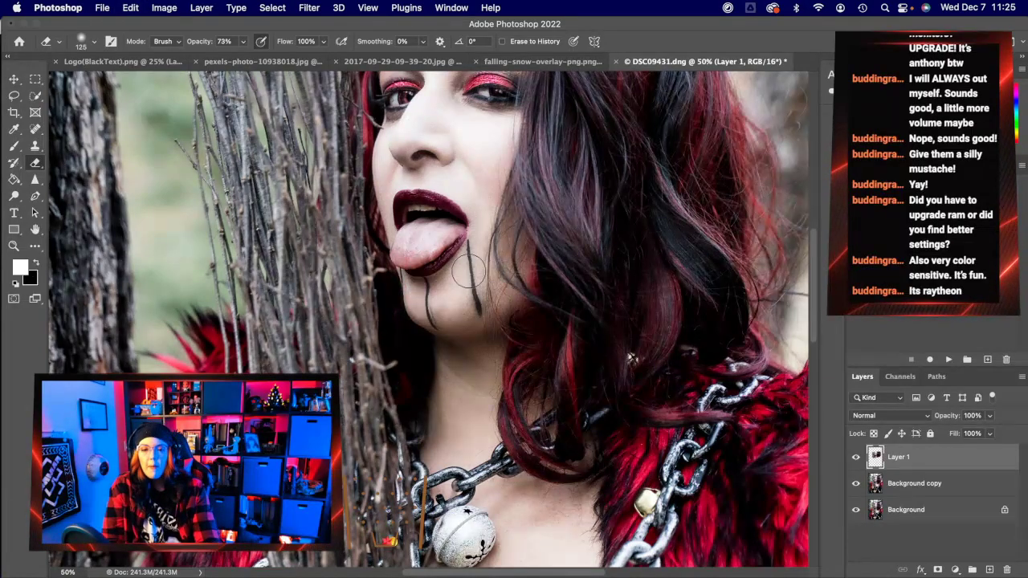
left_click_drag(956, 461, 1006, 569)
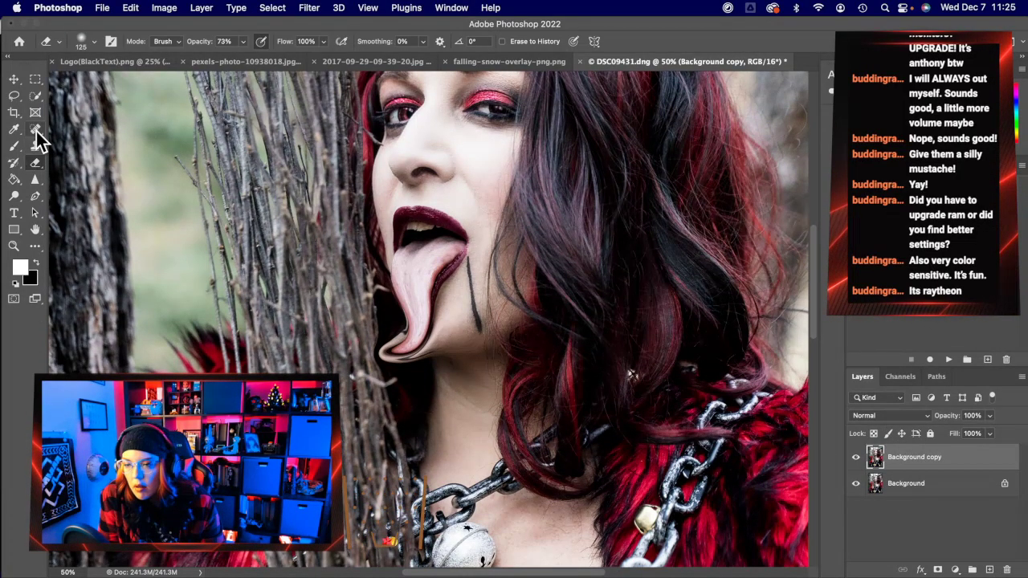
- Fit the whole image in view and make the Background layer active
scroll(36, 132, "up", 3)
scroll(439, 329, "up", 1)
scroll(438, 328, "down", 2)
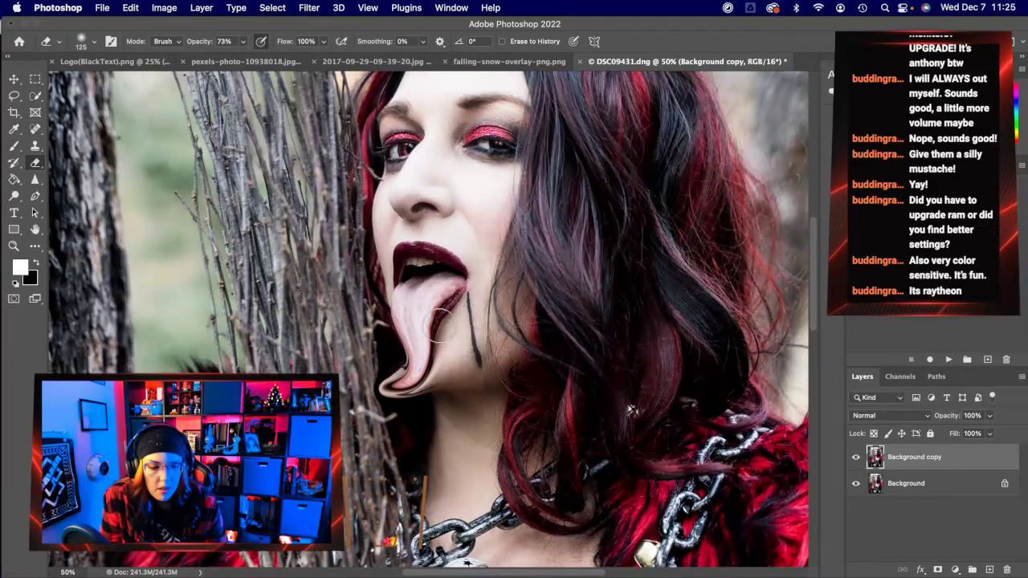
left_click(33, 97)
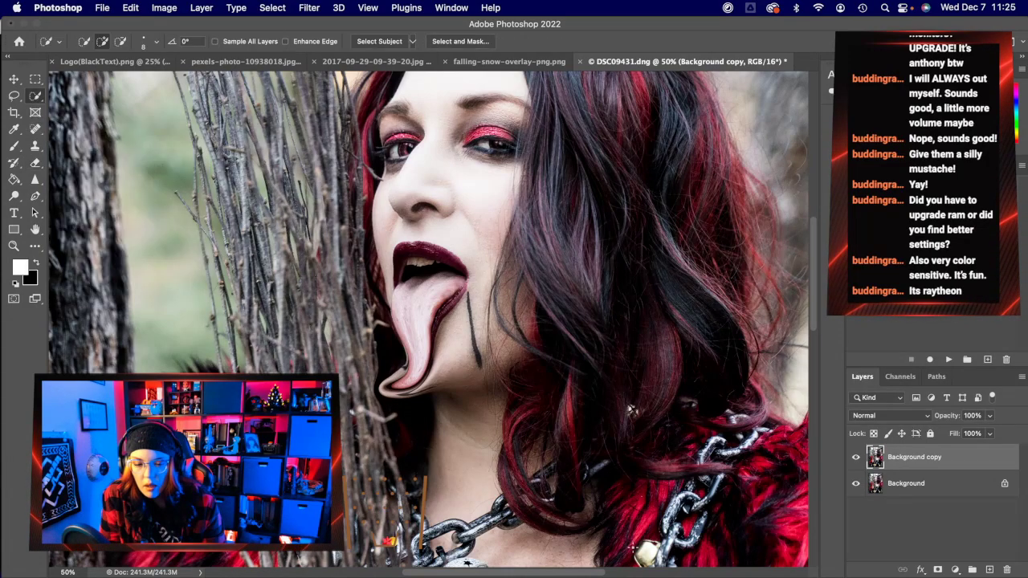
left_click(14, 246)
left_click(399, 41)
left_click(907, 485)
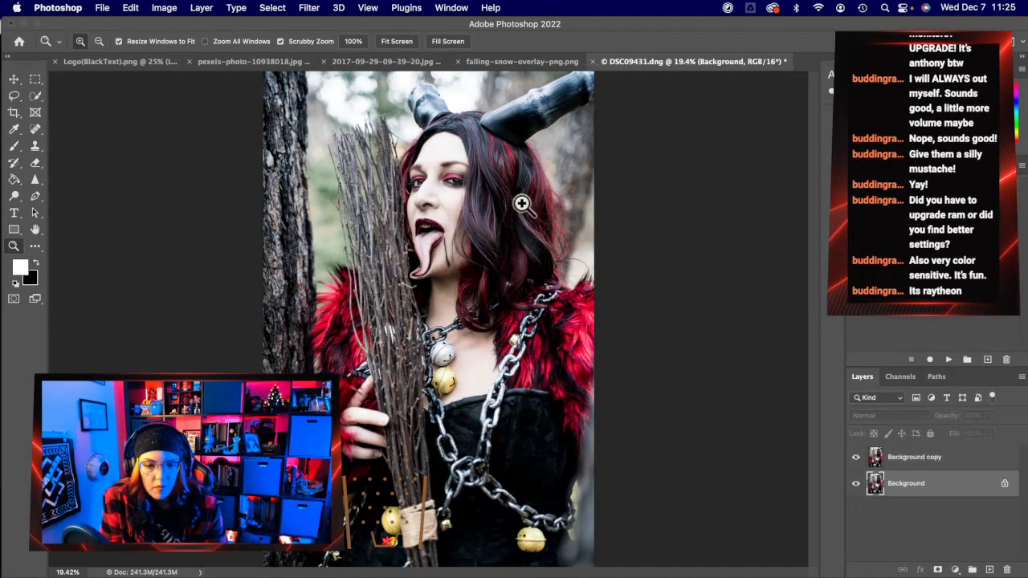
- Try to select the tongue with the Quick Selection tool at the full-image view, and drop the selection
left_click(36, 98)
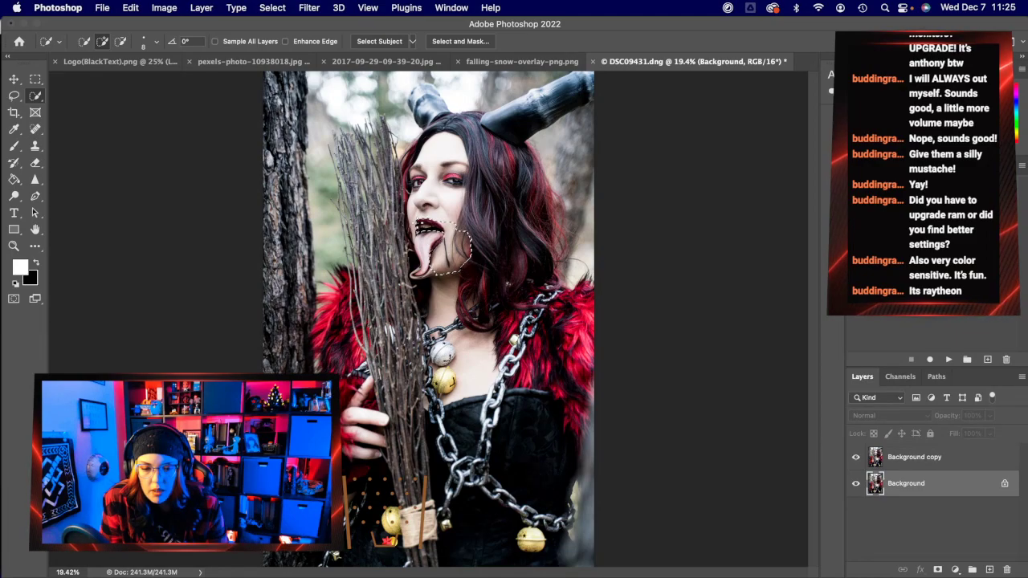
key("super+d")
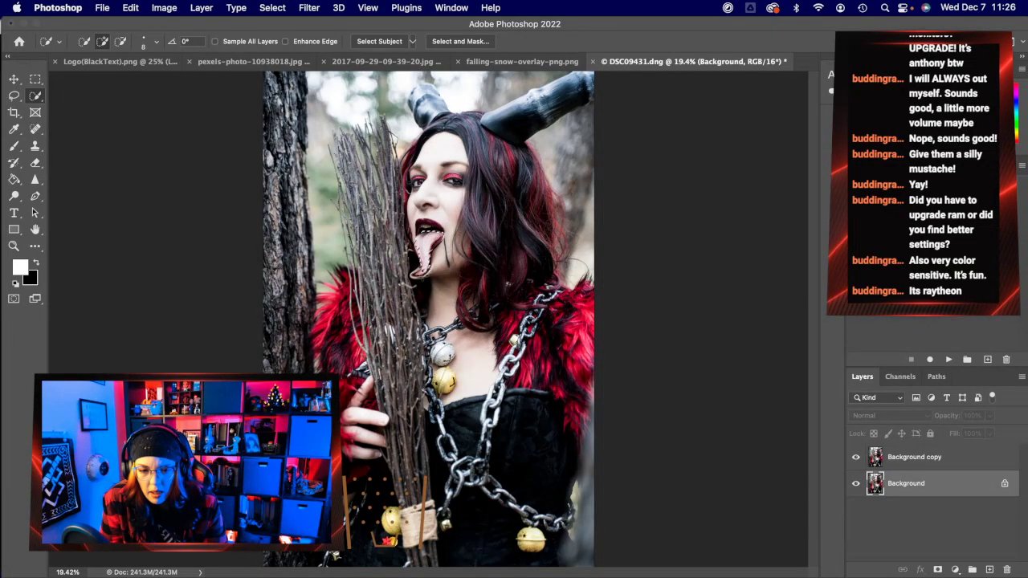
key("super+z")
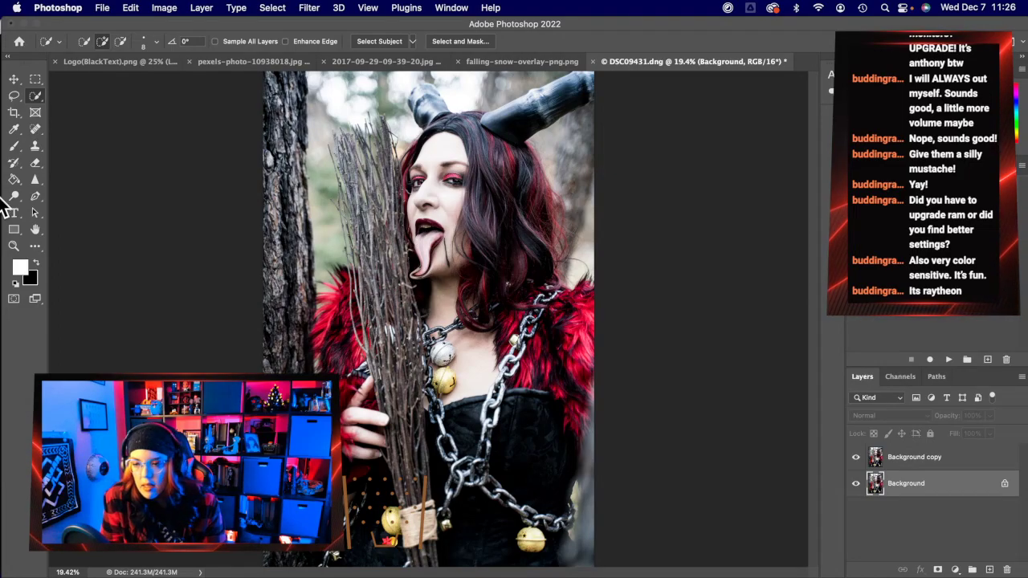
- Select the elongated tongue with the Quick Selection tool at 50% zoom
left_click(14, 245)
left_click(421, 244)
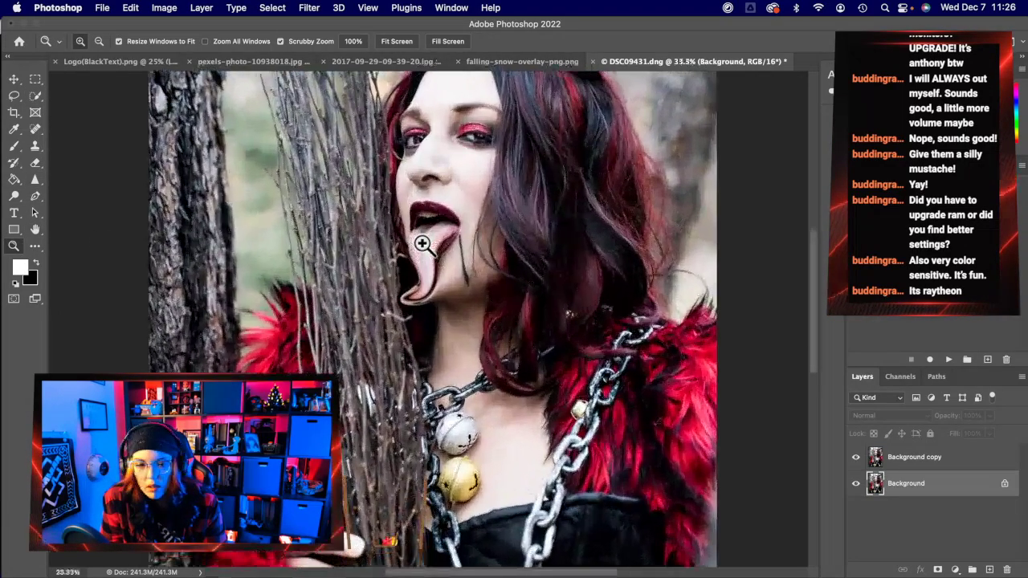
left_click(422, 243)
left_click(35, 96)
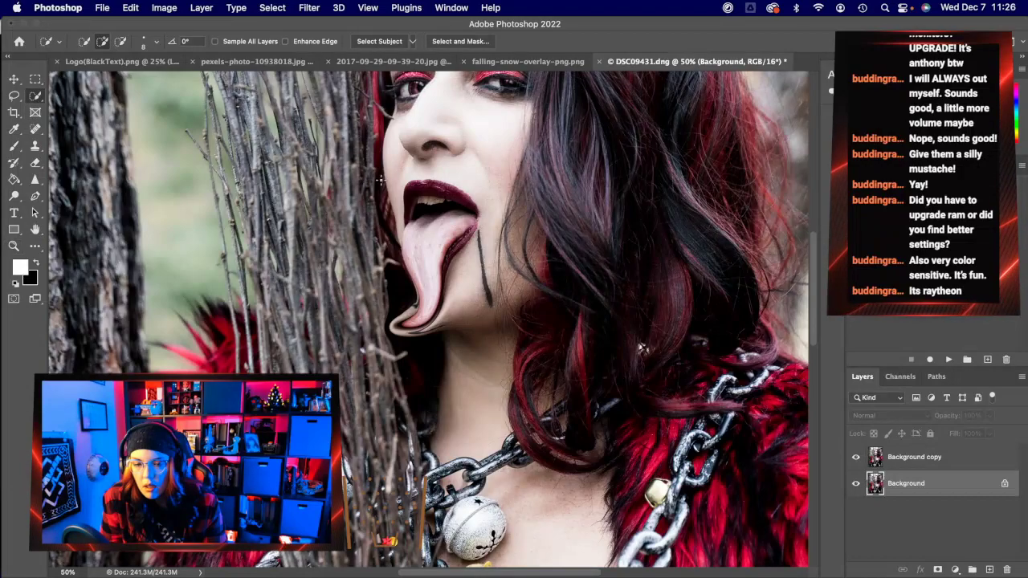
left_click_drag(429, 245, 434, 277)
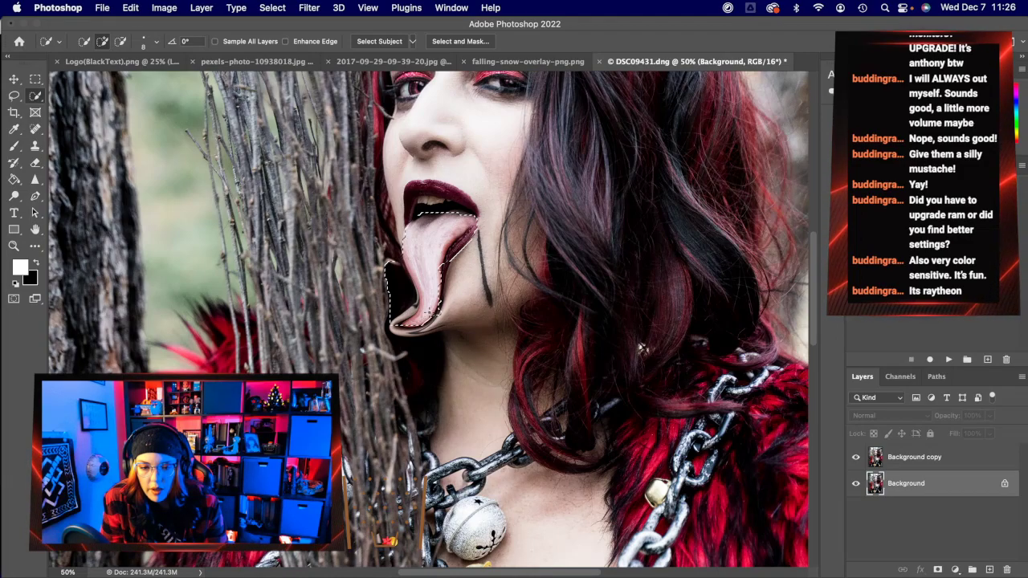
- Subtract the dark area beside the curled tongue tip from the quick selection
key("alt")
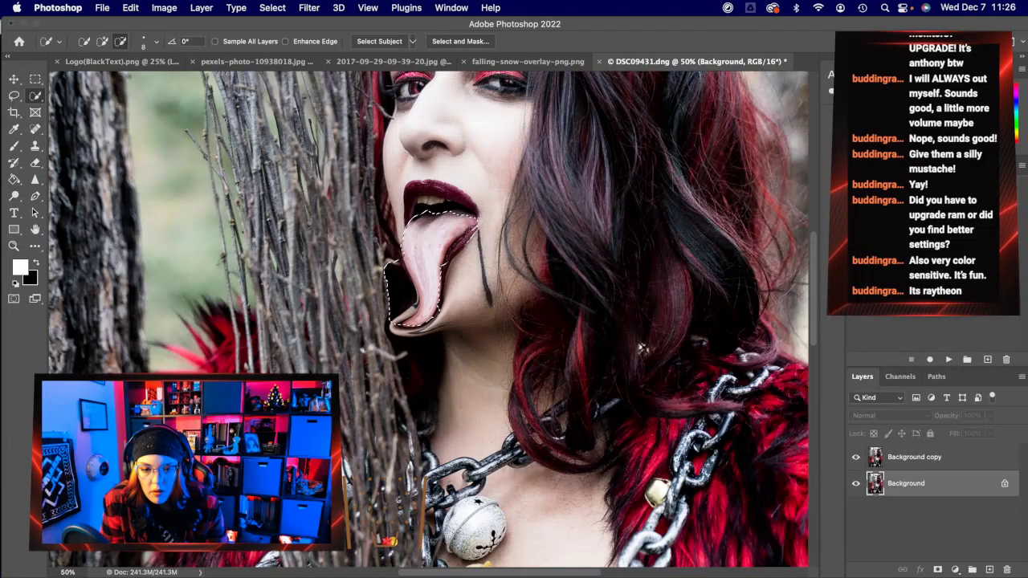
left_click_drag(454, 247, 421, 261)
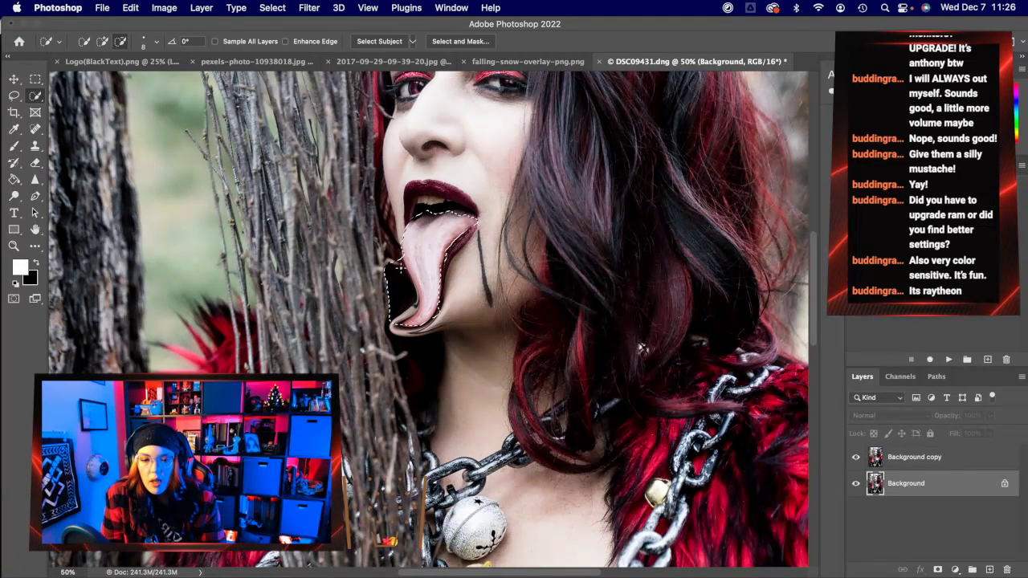
left_click_drag(400, 273, 405, 302)
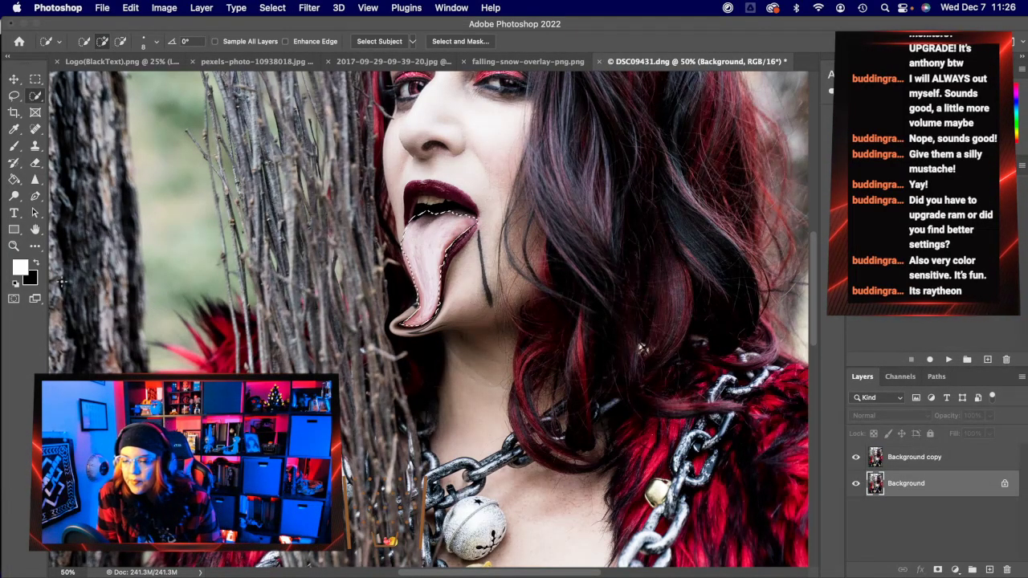
- Refine the selection edge along the inner curve near the tongue tip with the Quick Selection tool at 200% zoom
left_click(13, 246)
left_click(413, 274)
left_click(412, 275)
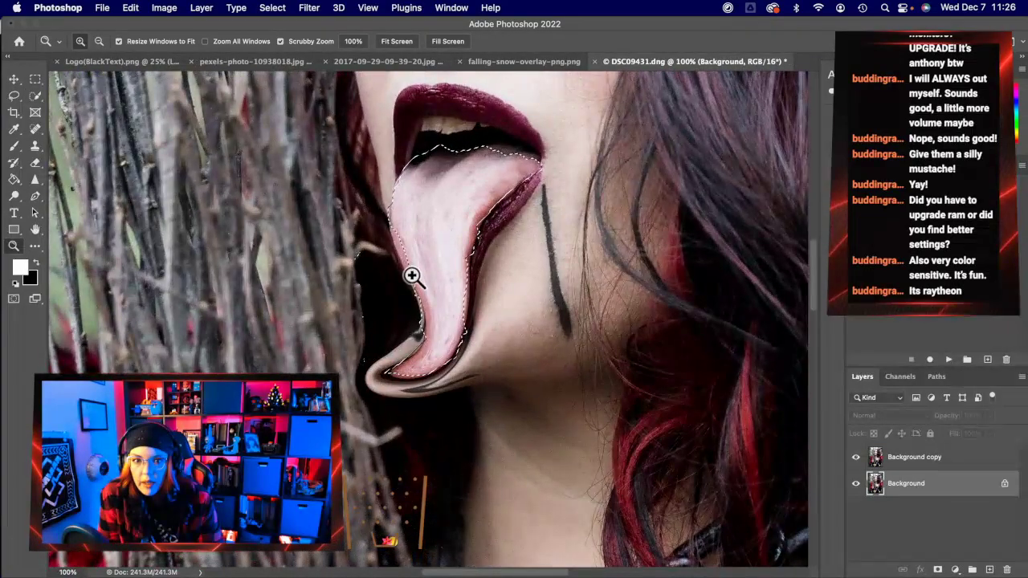
left_click(413, 275)
scroll(491, 354, "down", 1)
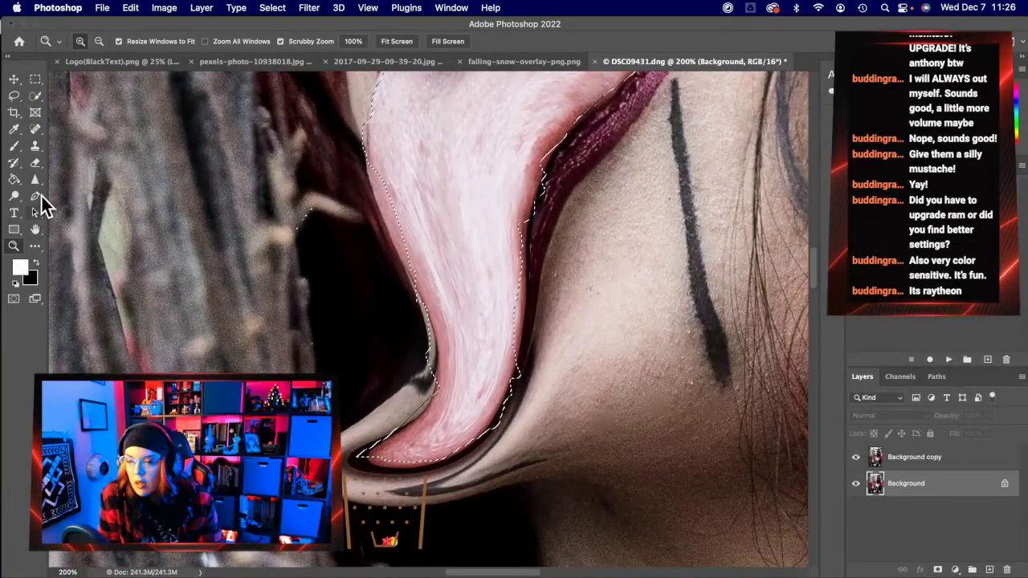
left_click(36, 96)
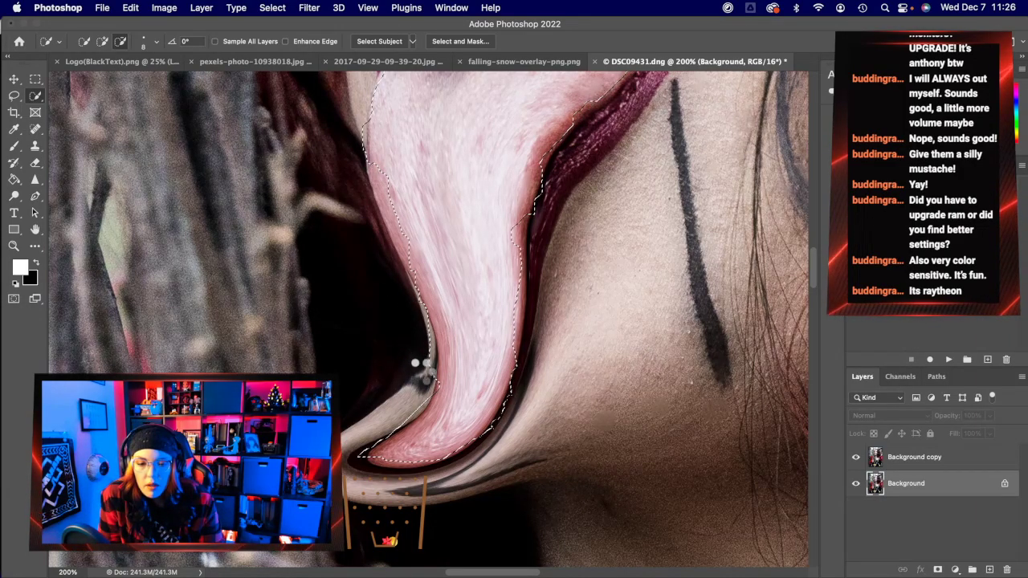
left_click_drag(428, 373, 427, 334)
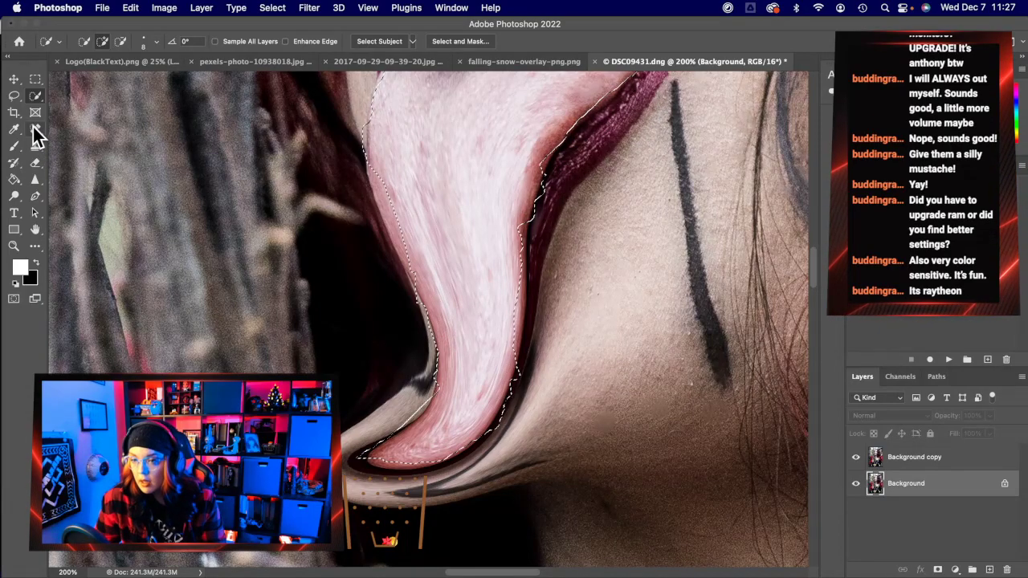
- Invert the tongue selection and switch to Quick Mask mode, with the Brush tool active and black as the foreground colour
scroll(36, 131, "right", 1)
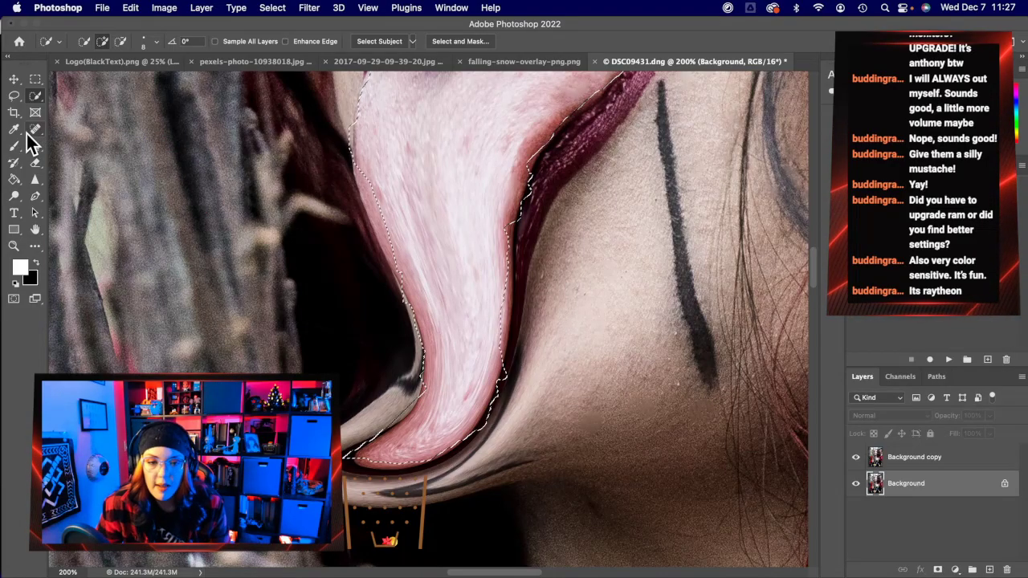
scroll(629, 285, "up", 3)
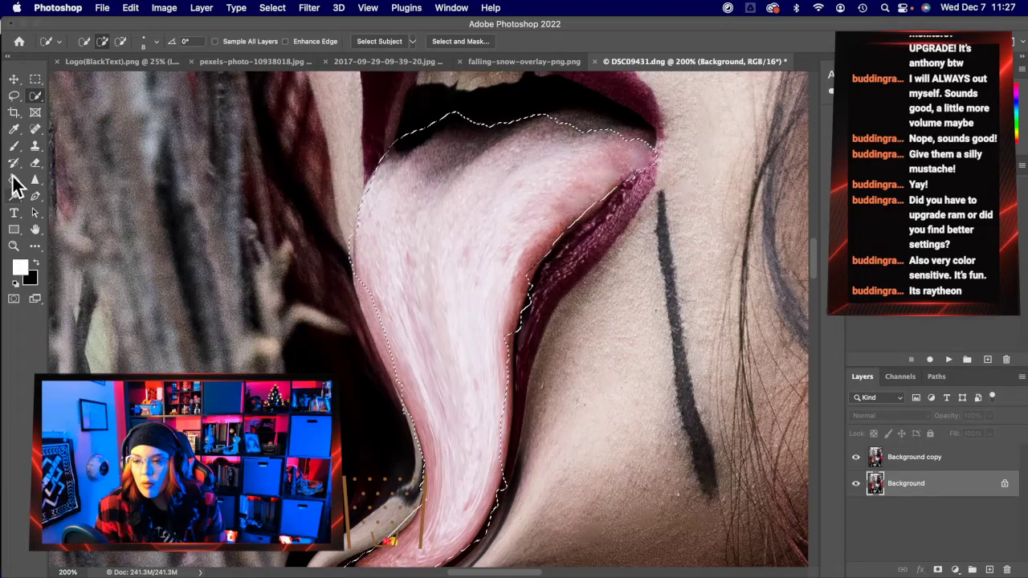
left_click(35, 130)
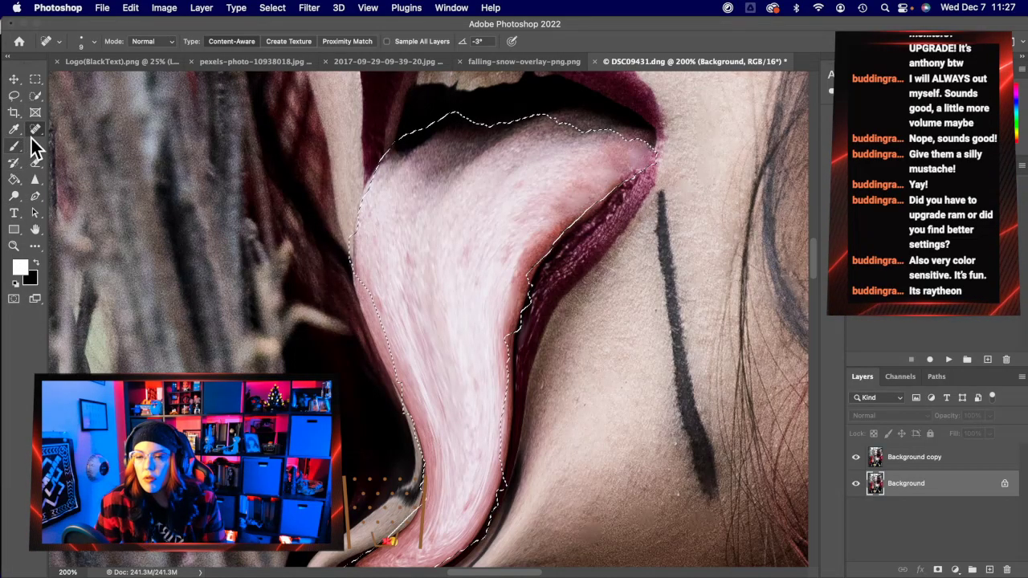
left_click(15, 146)
left_click(36, 264)
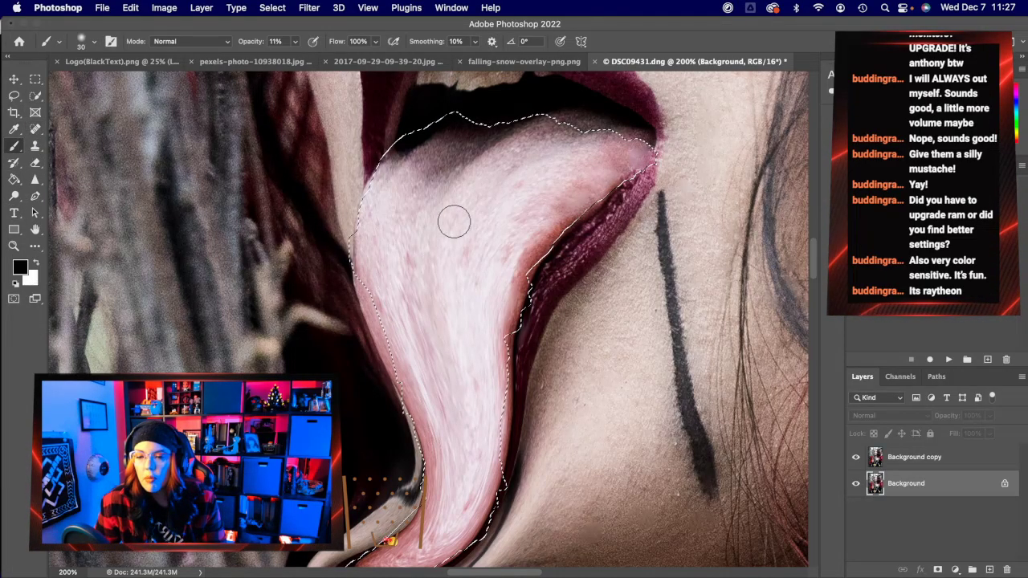
left_click(274, 8)
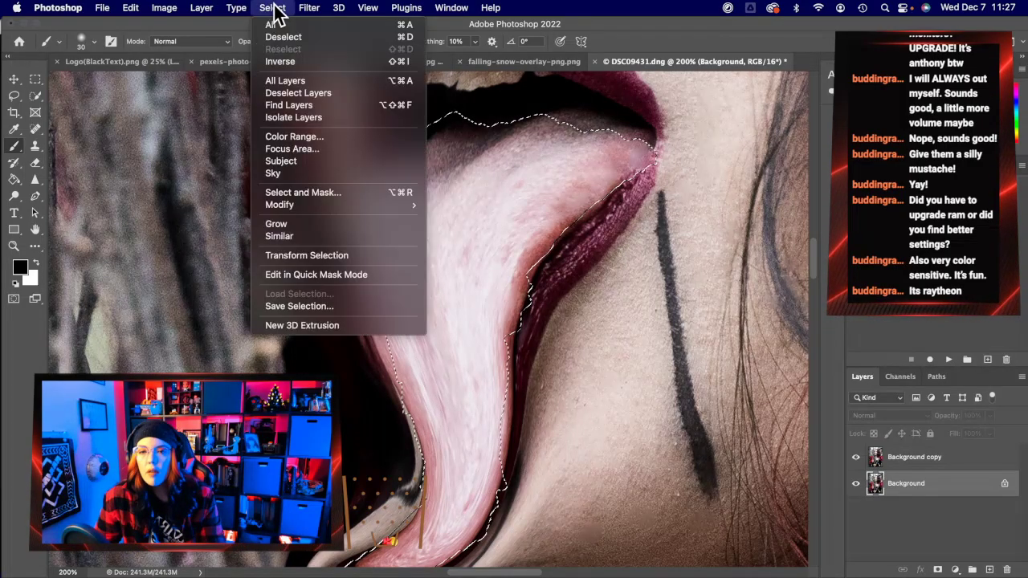
left_click(275, 64)
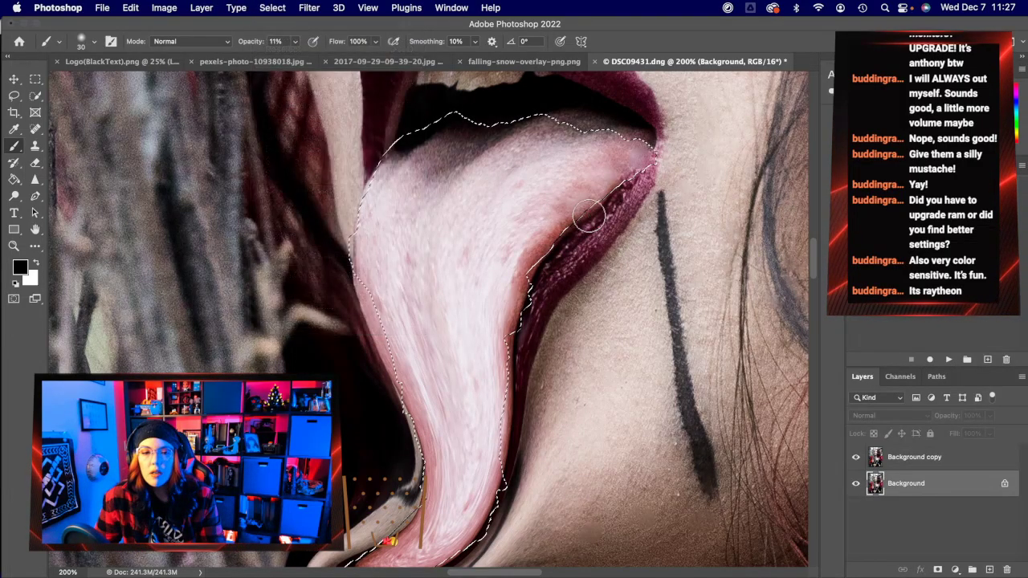
left_click(14, 300)
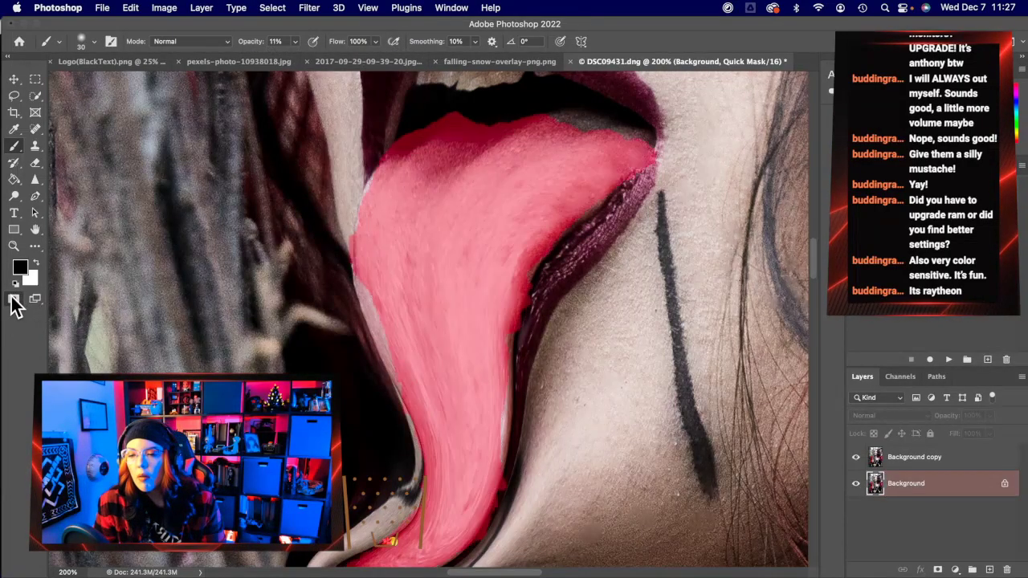
- Set the brush opacity to 77% and paint the uncovered strips along the tongue's upper and outer left edges into the quick mask
left_click_drag(296, 41, 335, 56)
left_click(592, 130)
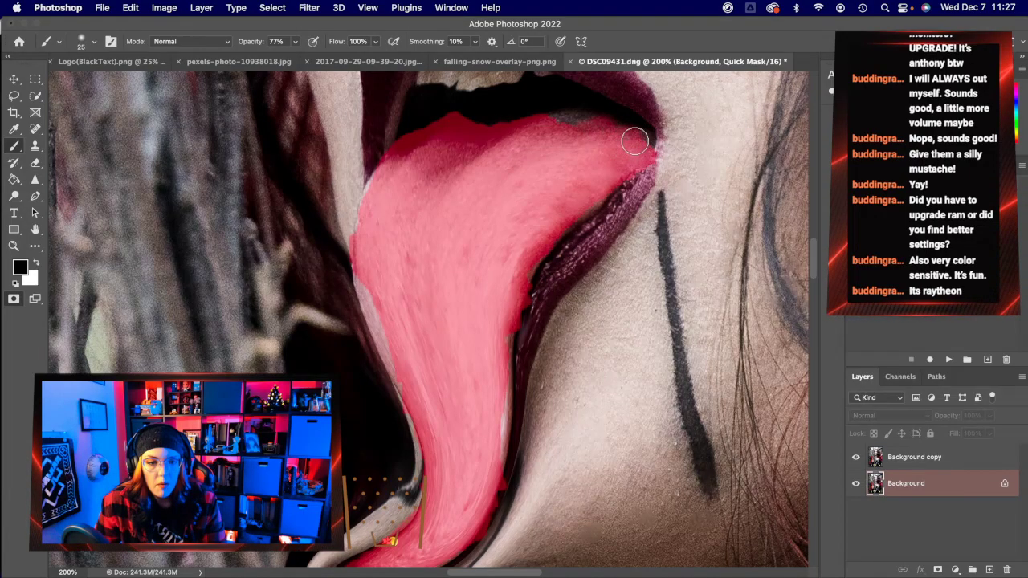
left_click_drag(642, 151, 638, 153)
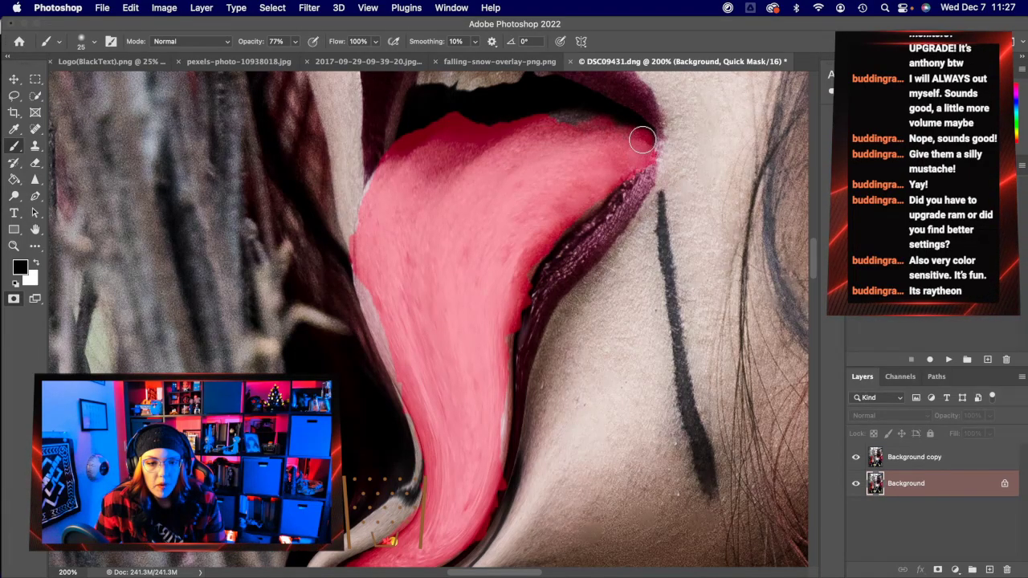
mouse_move(543, 125)
left_mouse_down()
mouse_move(606, 118)
mouse_move(644, 140)
mouse_move(585, 107)
mouse_move(536, 127)
mouse_move(619, 121)
mouse_move(642, 137)
mouse_move(592, 119)
mouse_move(540, 124)
mouse_move(567, 110)
mouse_move(622, 122)
mouse_move(638, 140)
mouse_move(564, 117)
left_mouse_up()
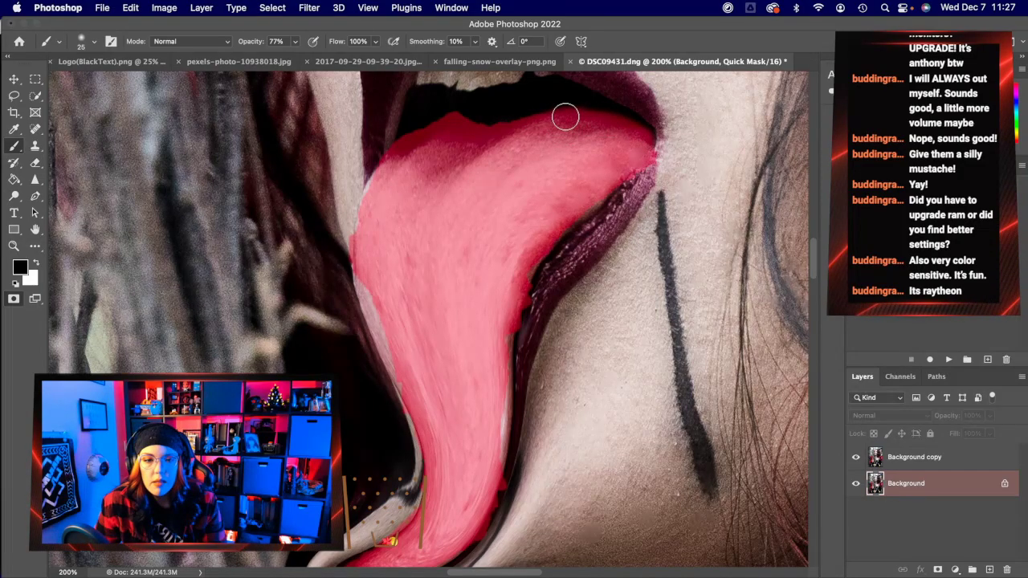
mouse_move(477, 138)
left_mouse_down()
mouse_move(572, 117)
mouse_move(491, 133)
mouse_move(451, 121)
mouse_move(506, 127)
mouse_move(455, 116)
left_mouse_up()
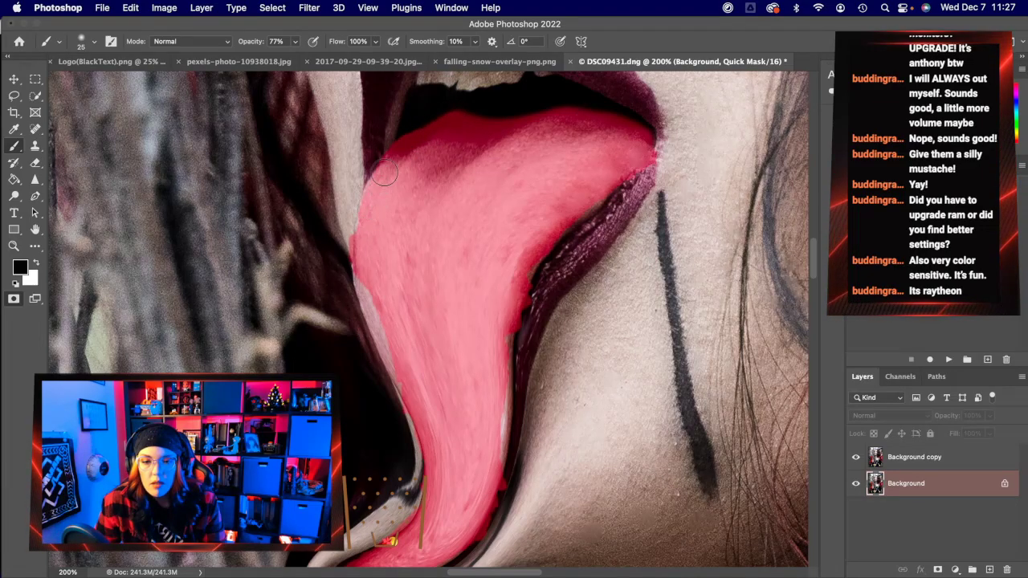
mouse_move(366, 199)
left_mouse_down()
mouse_move(364, 255)
mouse_move(362, 209)
mouse_move(379, 177)
mouse_move(363, 225)
mouse_move(369, 266)
left_mouse_up()
- With a 15 px brush painting white, trim the quick mask along the tongue's inner curve down to the tip
scroll(386, 322, "down", 3)
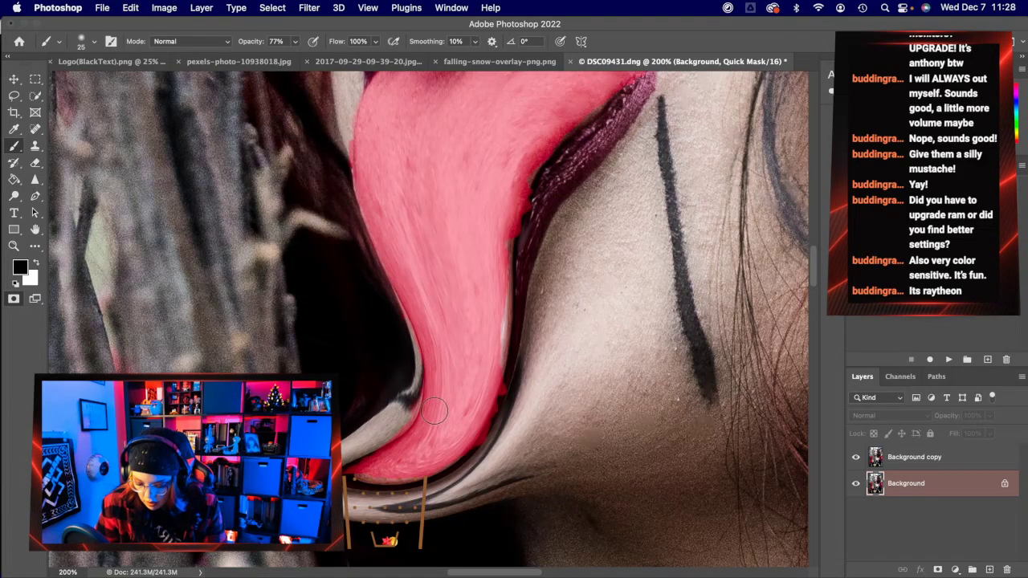
key("bracketleft")
key("bracketleft")
key("bracketleft")
key("bracketright")
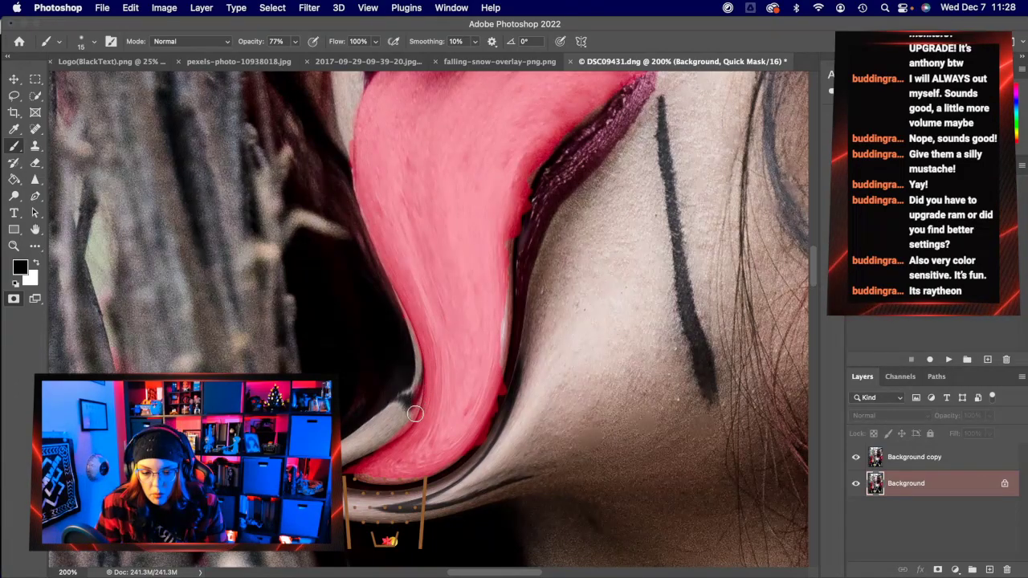
key("x")
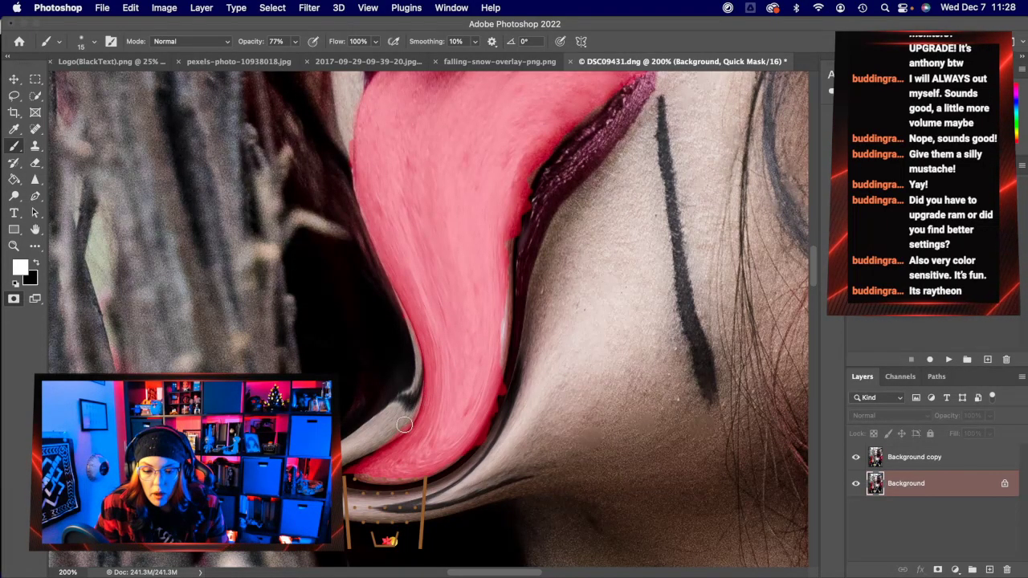
mouse_move(404, 424)
left_mouse_down()
mouse_move(393, 438)
mouse_move(419, 384)
left_mouse_up()
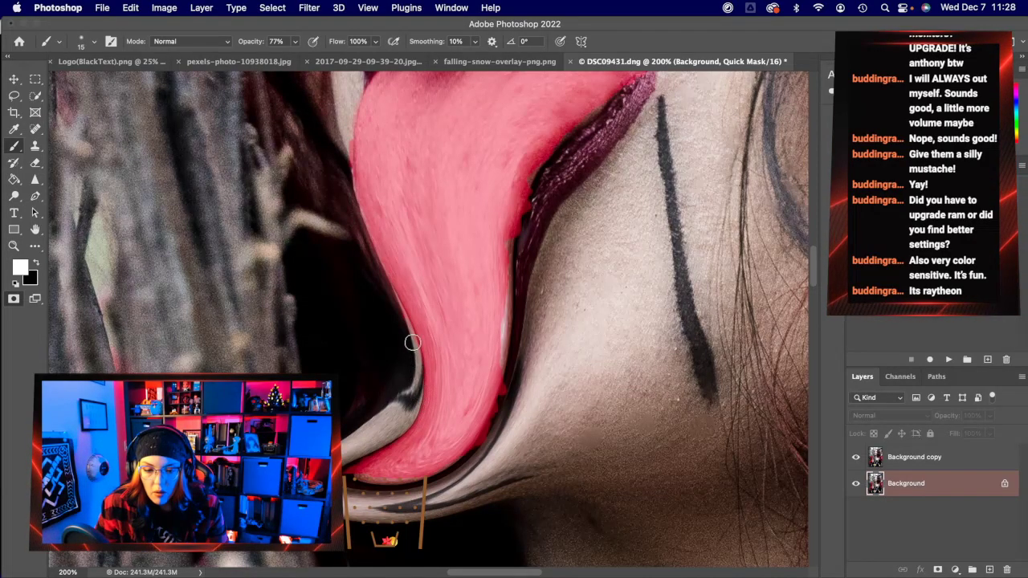
mouse_move(411, 343)
left_mouse_down()
mouse_move(419, 377)
mouse_move(386, 287)
left_mouse_up()
mouse_move(411, 333)
left_mouse_down()
mouse_move(350, 191)
mouse_move(358, 103)
mouse_move(347, 134)
mouse_move(362, 233)
mouse_move(349, 177)
mouse_move(396, 326)
left_mouse_up()
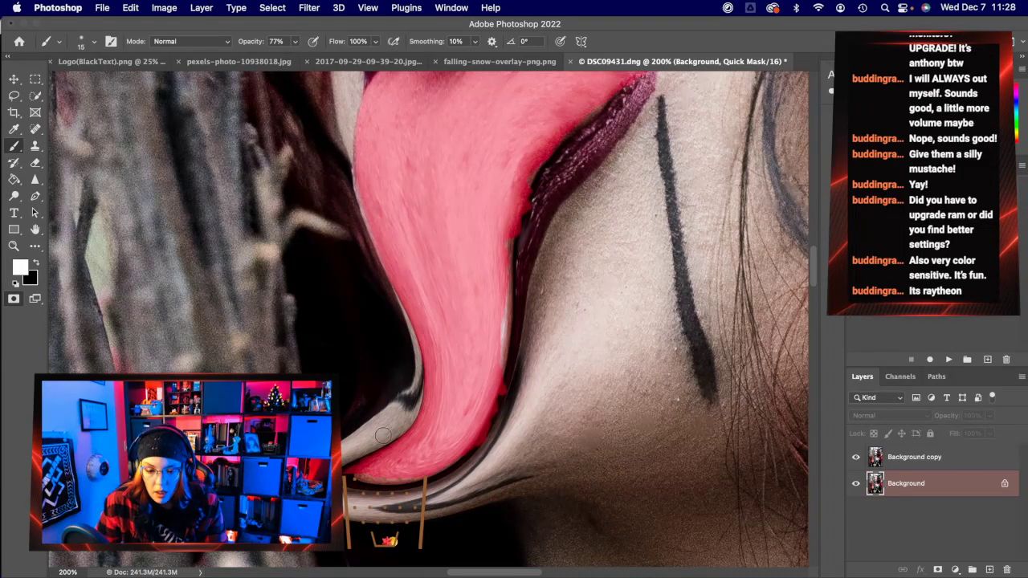
left_click_drag(383, 435, 351, 472)
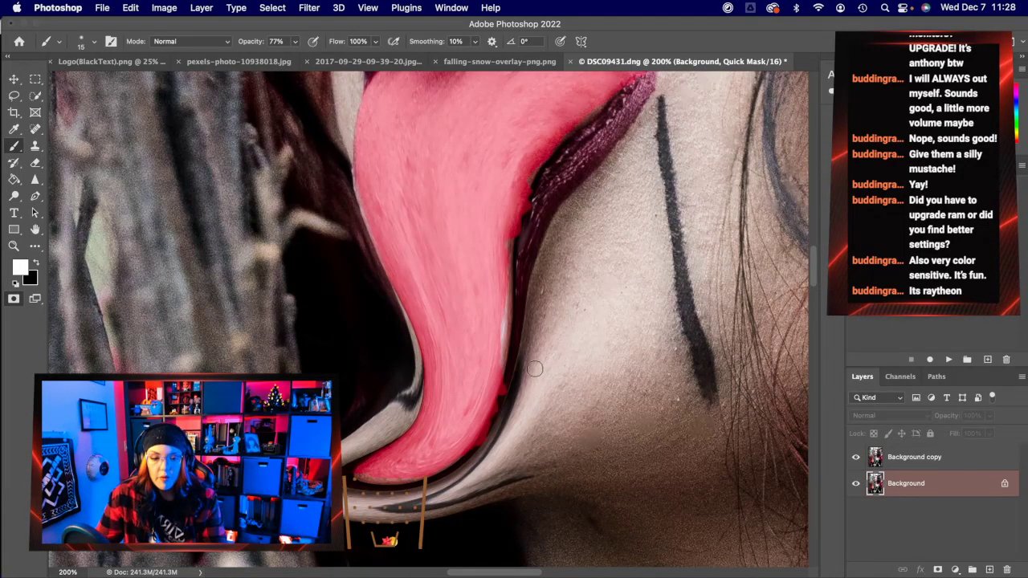
- Erase the quick mask spill along the tongue's outer curve and lower lip up to the mouth corner with white
mouse_move(513, 387)
left_mouse_down()
mouse_move(503, 414)
mouse_move(507, 372)
mouse_move(464, 467)
mouse_move(485, 444)
left_mouse_up()
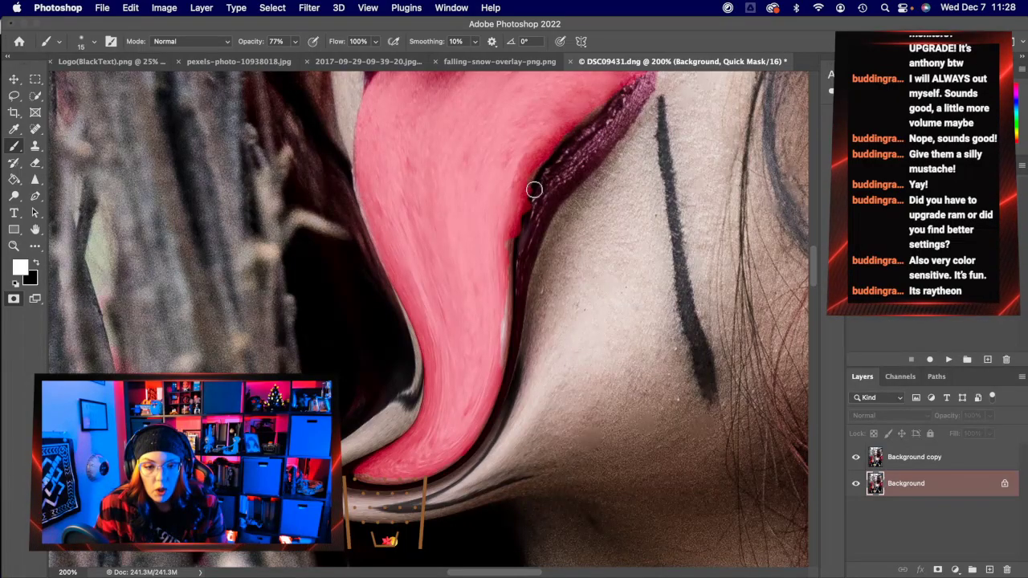
mouse_move(534, 190)
left_mouse_down()
mouse_move(514, 257)
mouse_move(535, 173)
left_mouse_up()
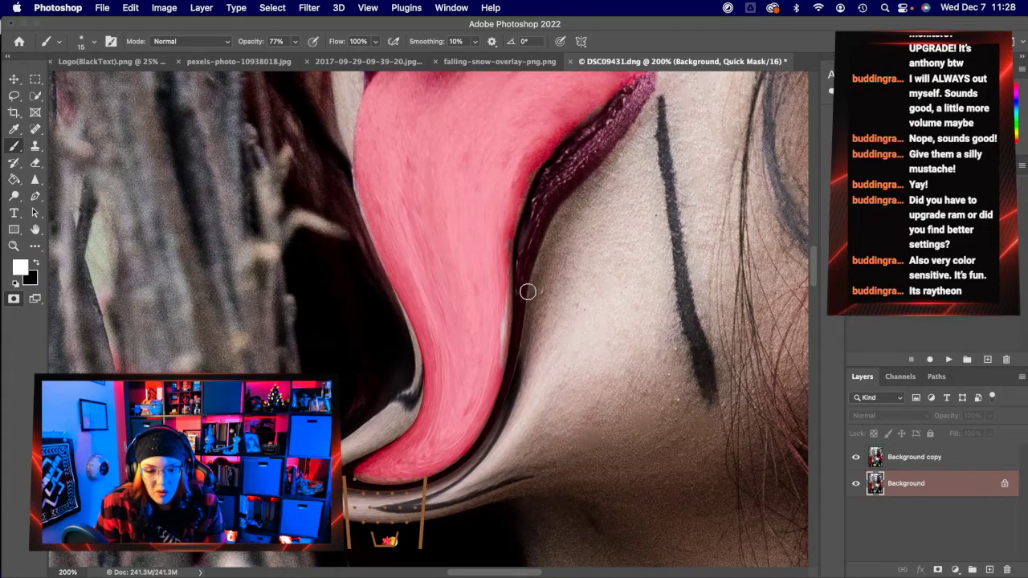
scroll(528, 292, "up", 2)
scroll(391, 229, "up", 4)
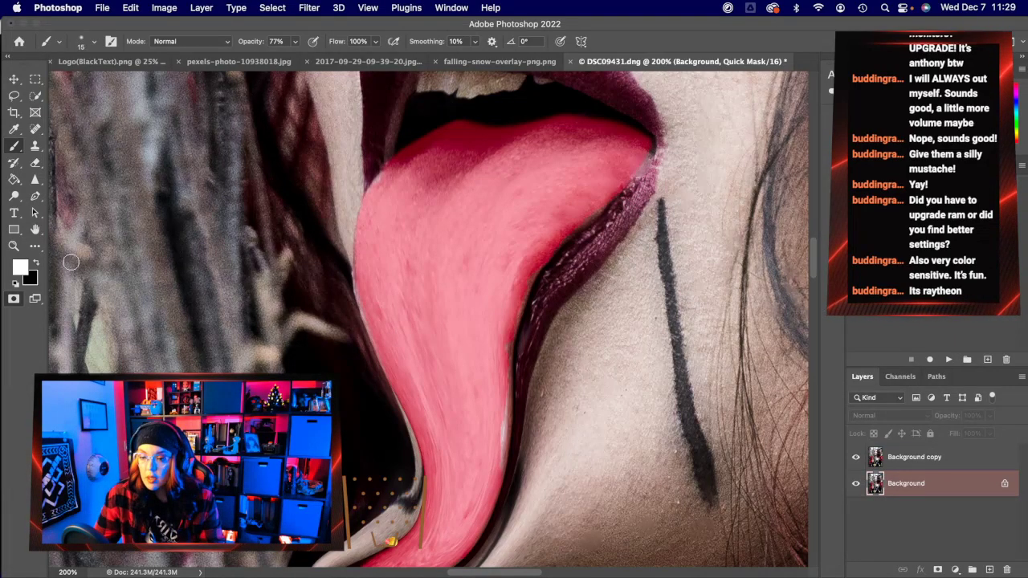
- Switch the brush back to black and fill the quick mask gaps at the mouth corner, lower-lip edge and pale outer strip
left_click(35, 262)
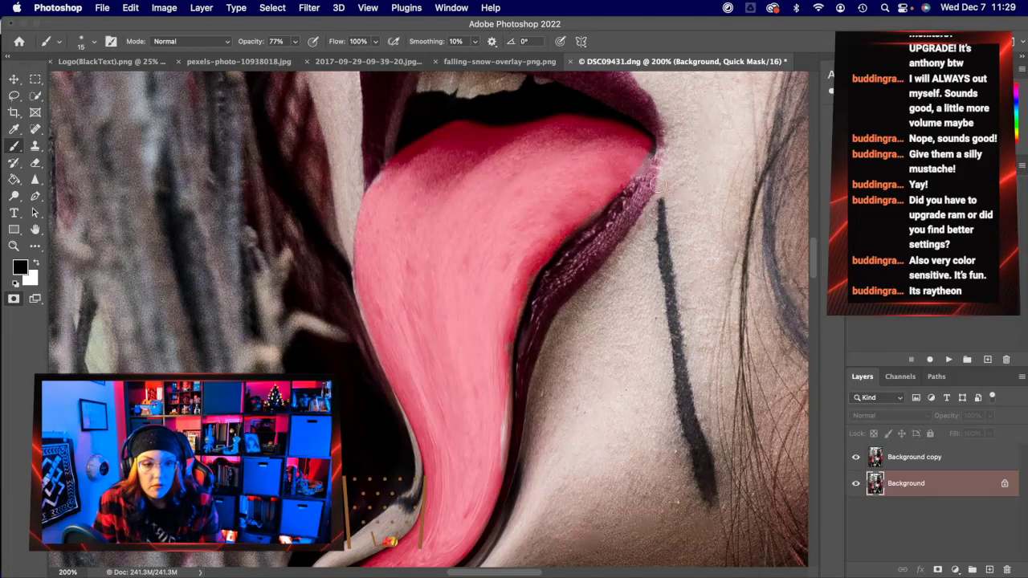
mouse_move(652, 147)
left_mouse_down()
mouse_move(629, 181)
mouse_move(651, 146)
left_mouse_up()
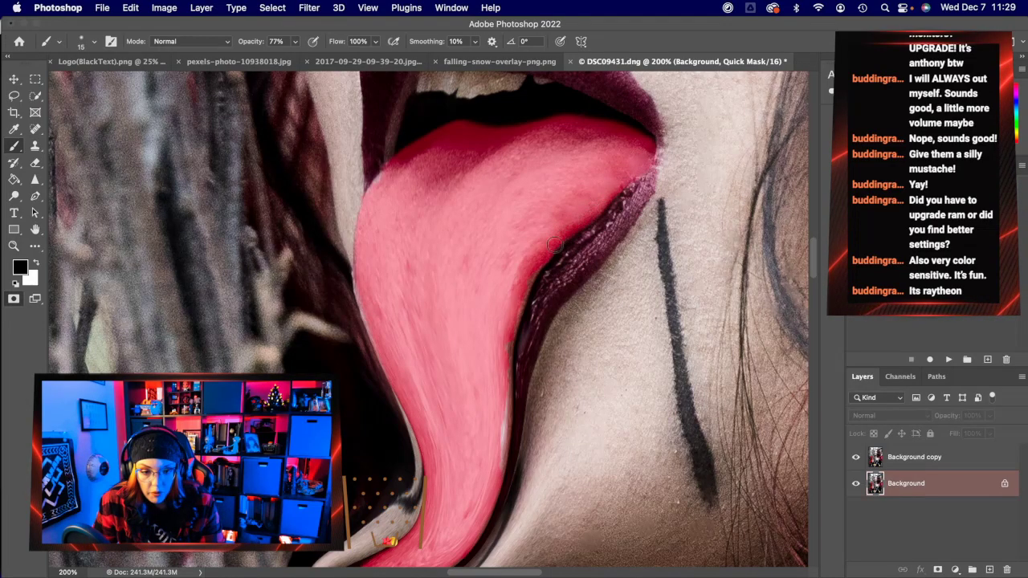
mouse_move(554, 245)
left_mouse_down()
mouse_move(539, 266)
mouse_move(605, 205)
left_mouse_up()
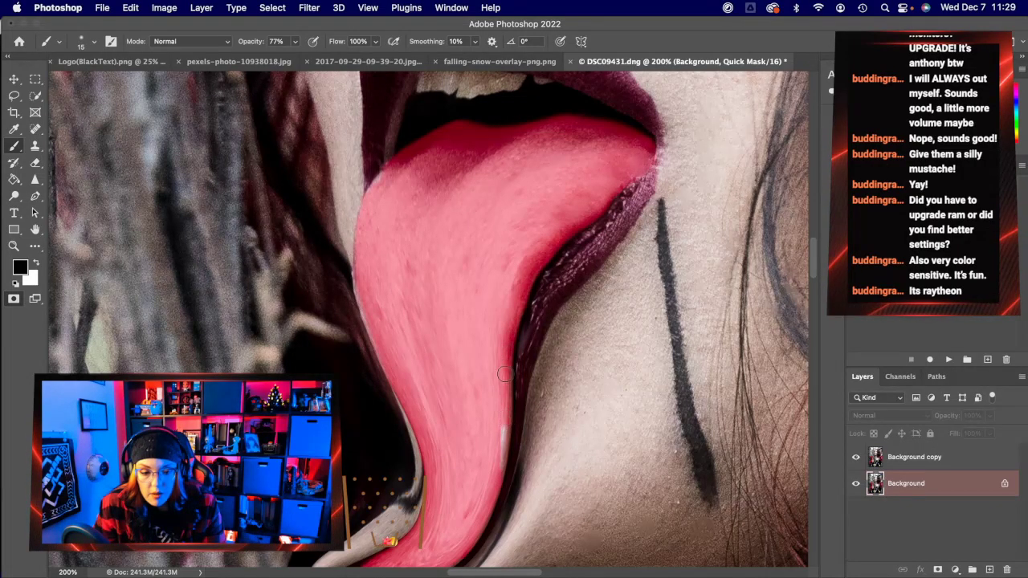
left_click_drag(506, 413, 500, 440)
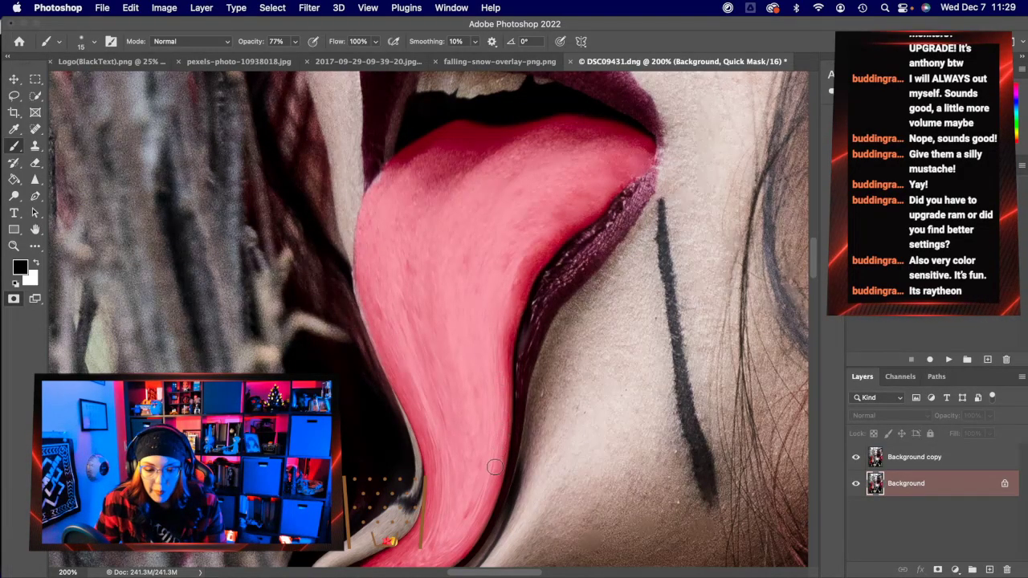
- Check the finished mask, exit Quick Mask mode and invert the selection so the tongue itself is selected
scroll(463, 488, "down", 3)
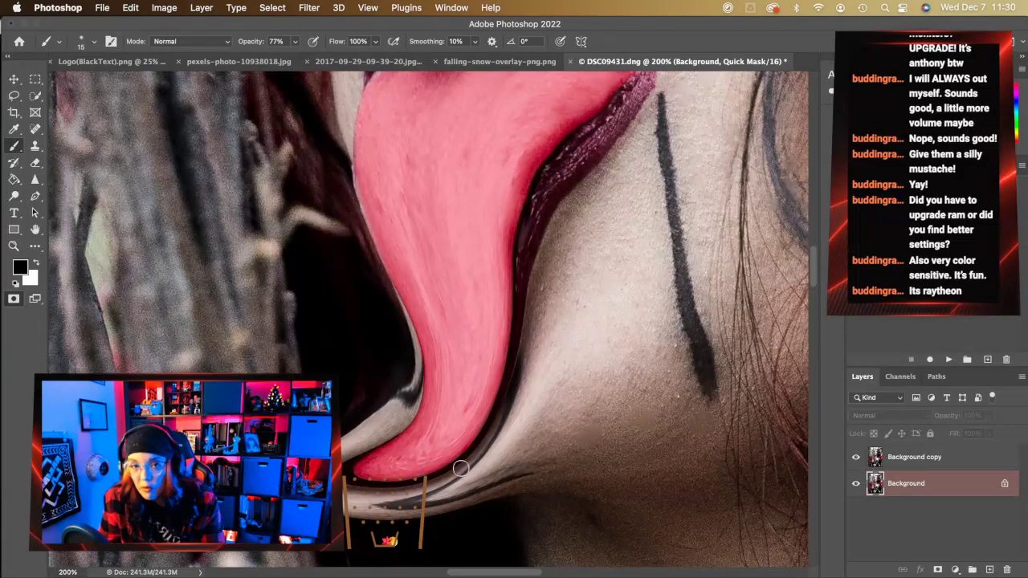
scroll(438, 288, "up", 1)
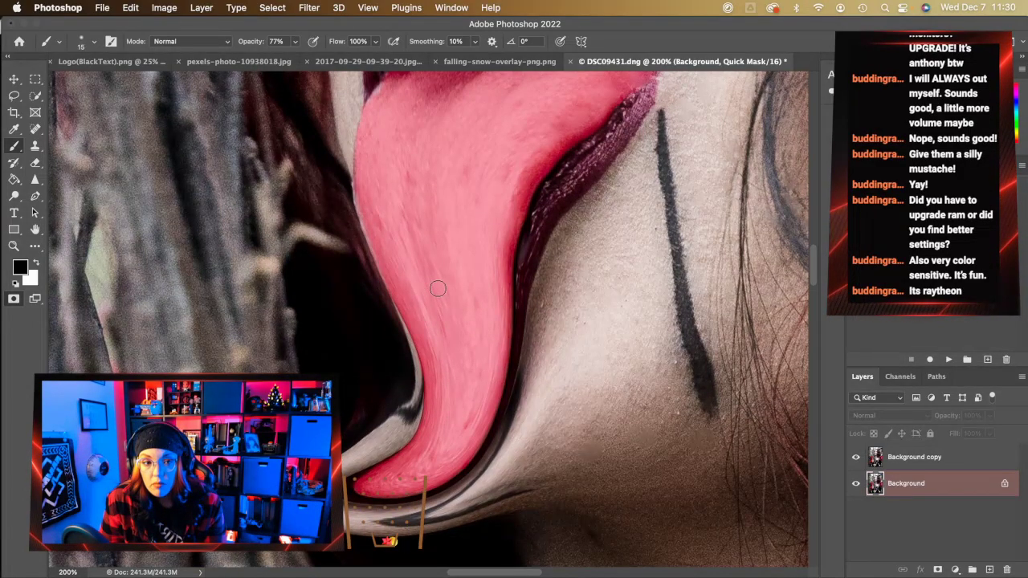
scroll(437, 288, "up", 3)
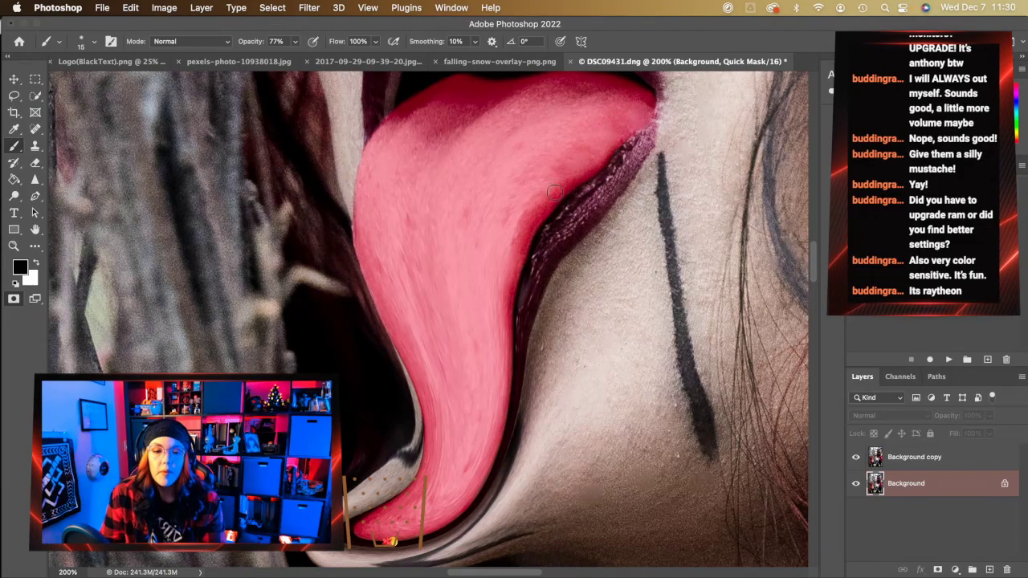
left_click(14, 300)
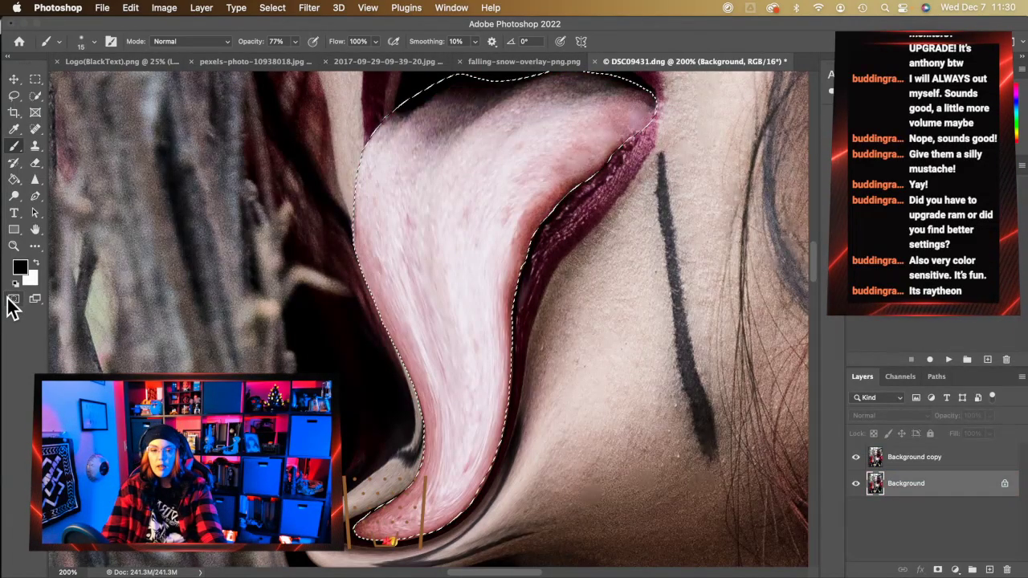
left_click(280, 10)
left_click(302, 65)
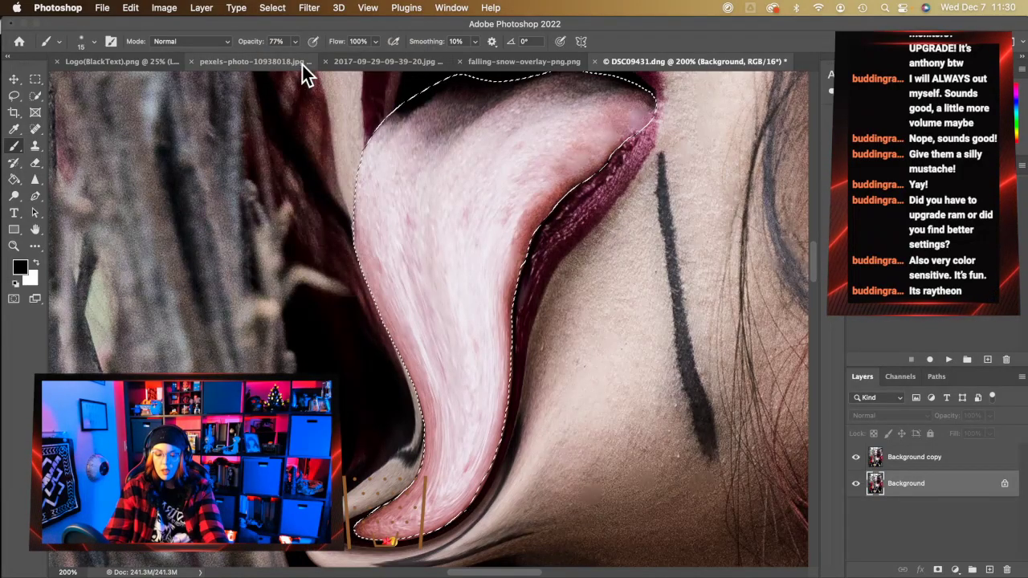
scroll(610, 321, "up", 3)
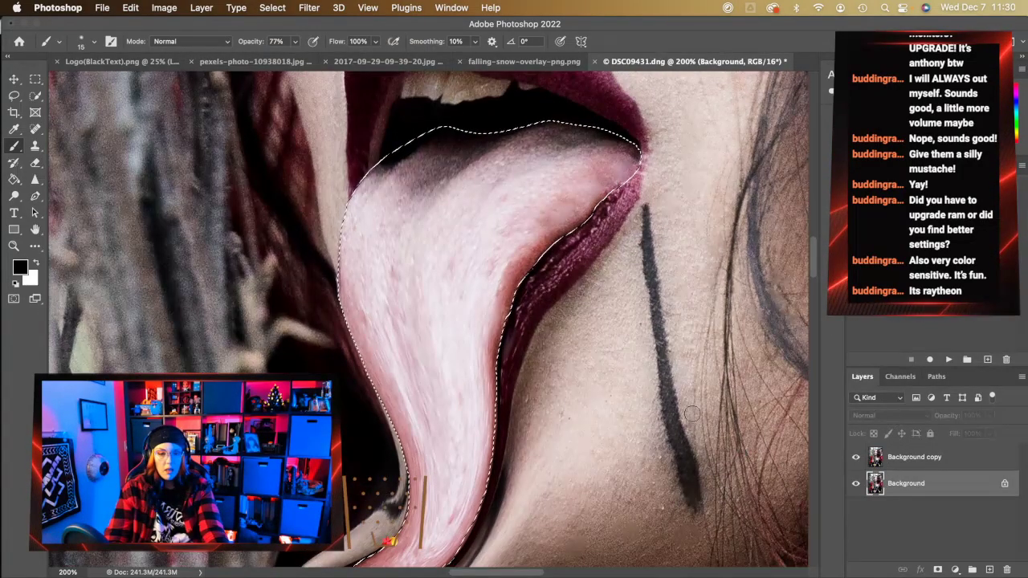
scroll(692, 414, "down", 5)
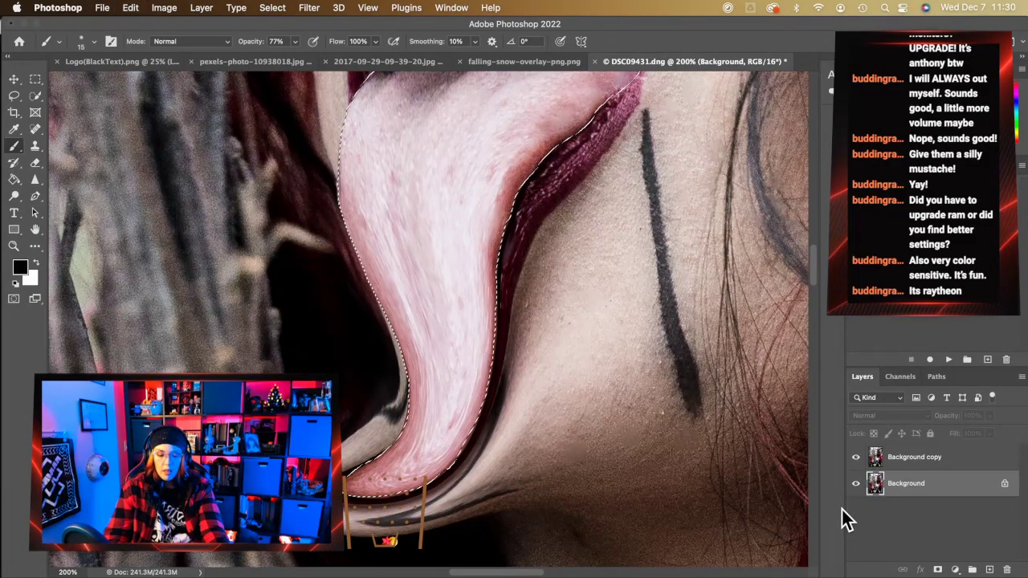
- Copy the selection from Background to a new layer, move it above Background copy, and toggle the layers' visibility to compare them
key("ctrl+j")
left_click_drag(873, 490, 898, 452)
left_click(856, 484)
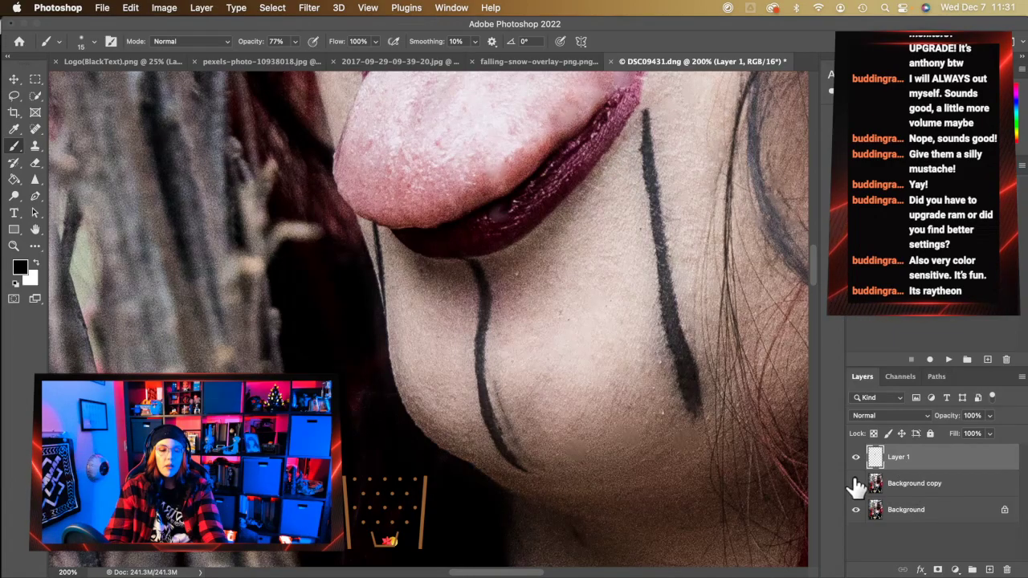
left_click(855, 482)
left_click(855, 509)
left_click(856, 509)
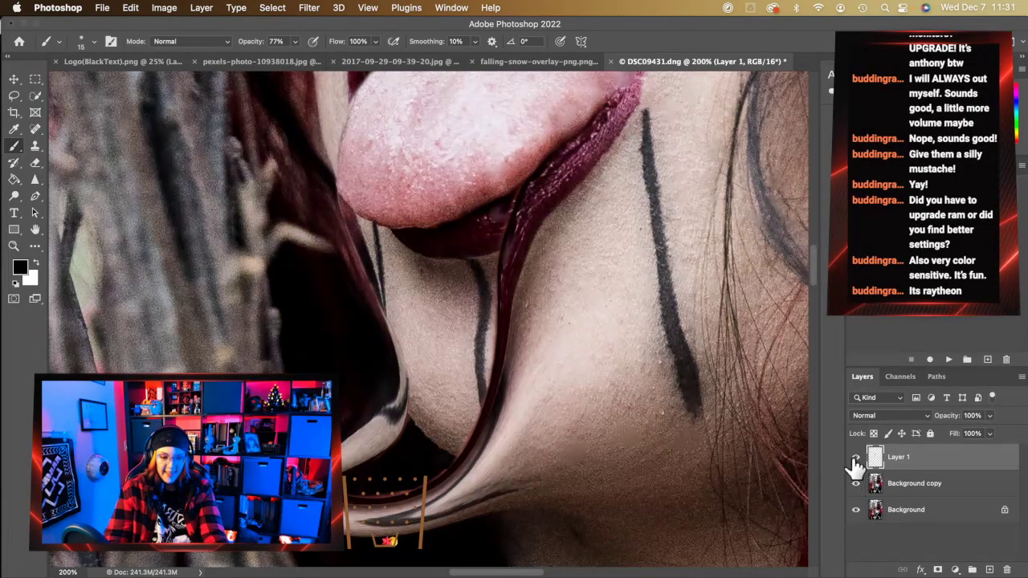
left_click(855, 457)
left_click(855, 458)
left_click(855, 458)
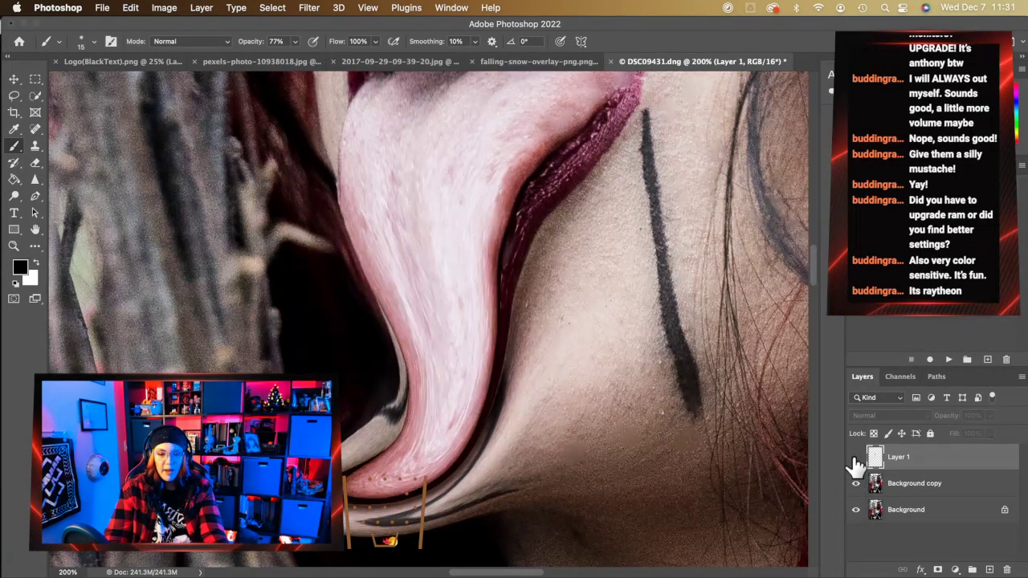
- Make Background copy the active layer, delete Layer 1, and toggle Background copy's visibility to check which layer holds the warped tongue
left_click(907, 485)
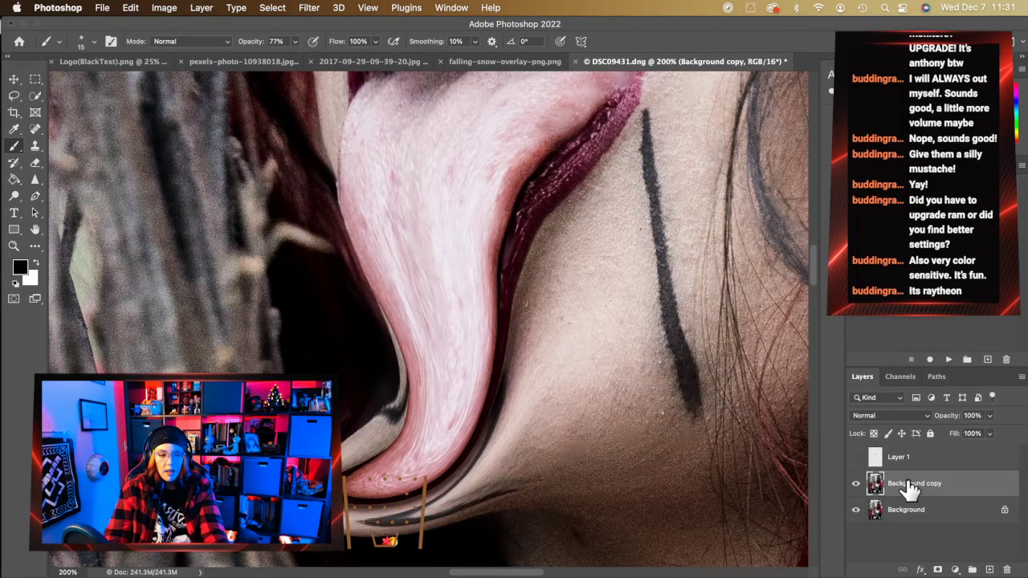
left_click_drag(949, 459, 1006, 570)
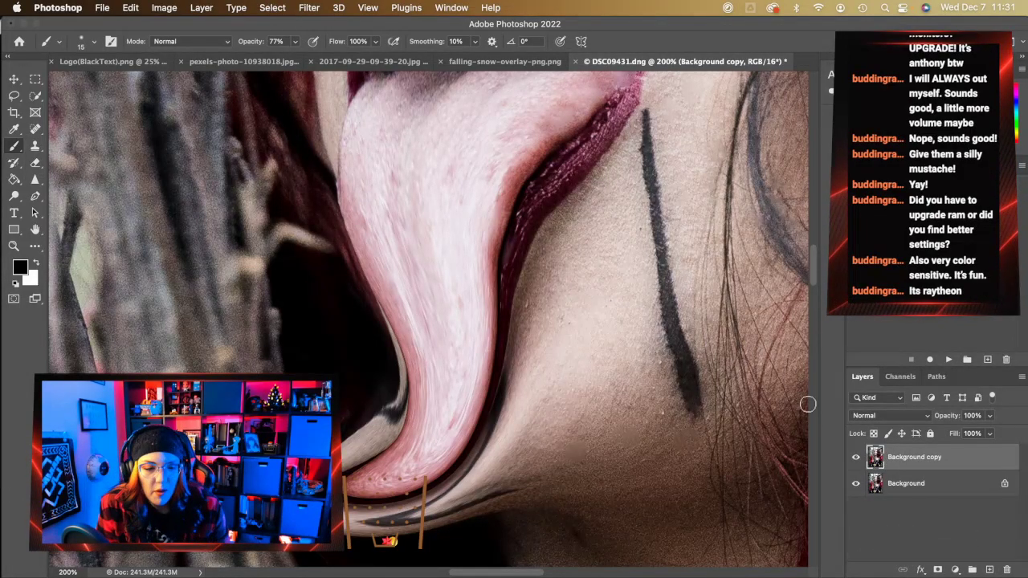
left_click(856, 456)
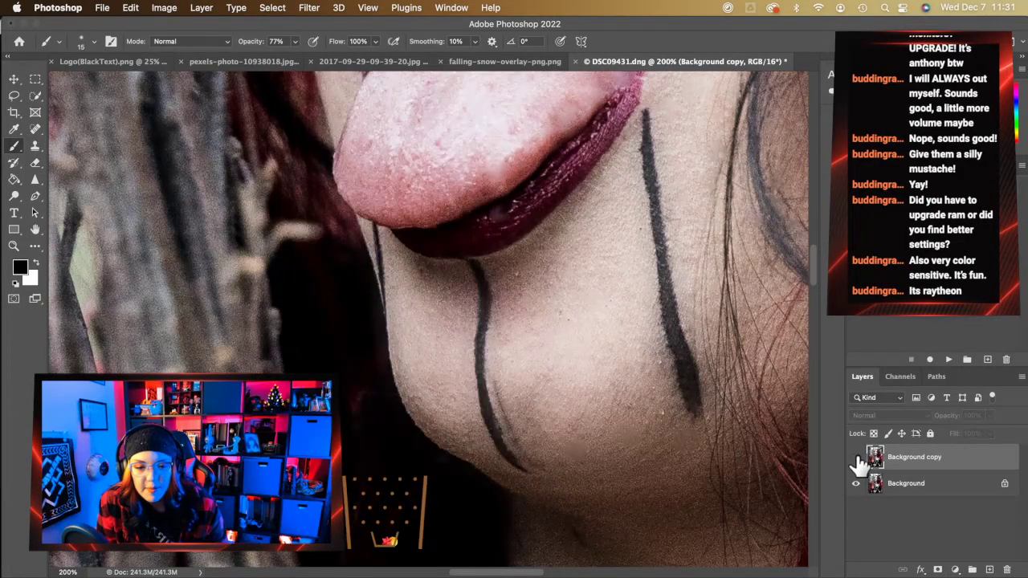
left_click(856, 457)
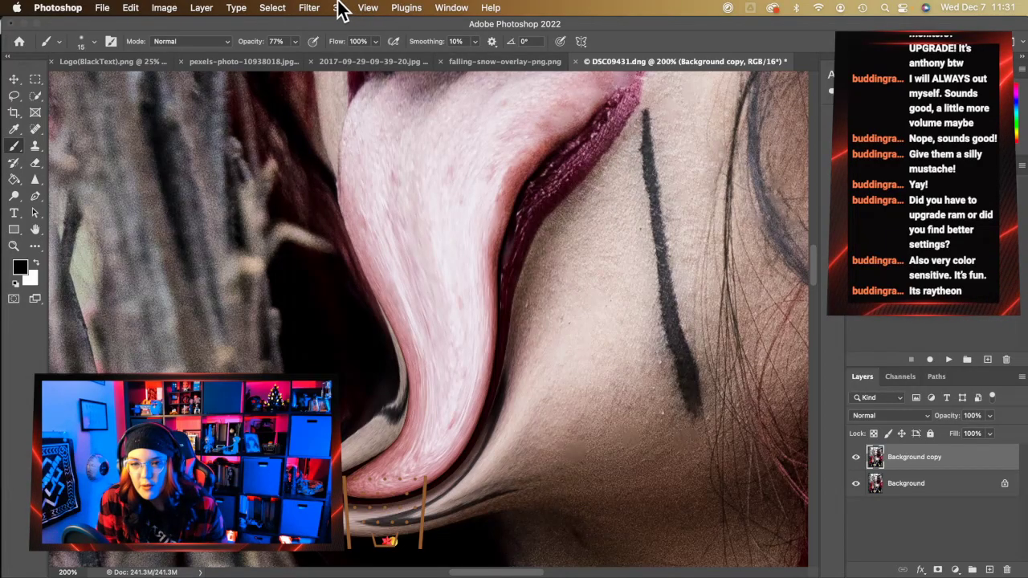
- Select the elongated tongue on the Background copy layer with the Quick Selection tool
scroll(53, 137, "up", 1)
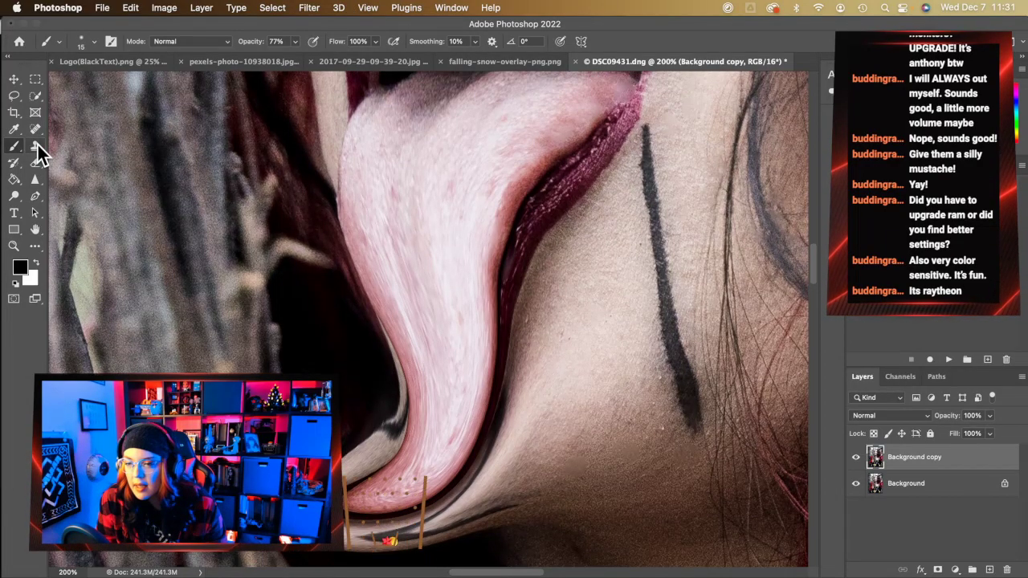
scroll(195, 262, "down", 3)
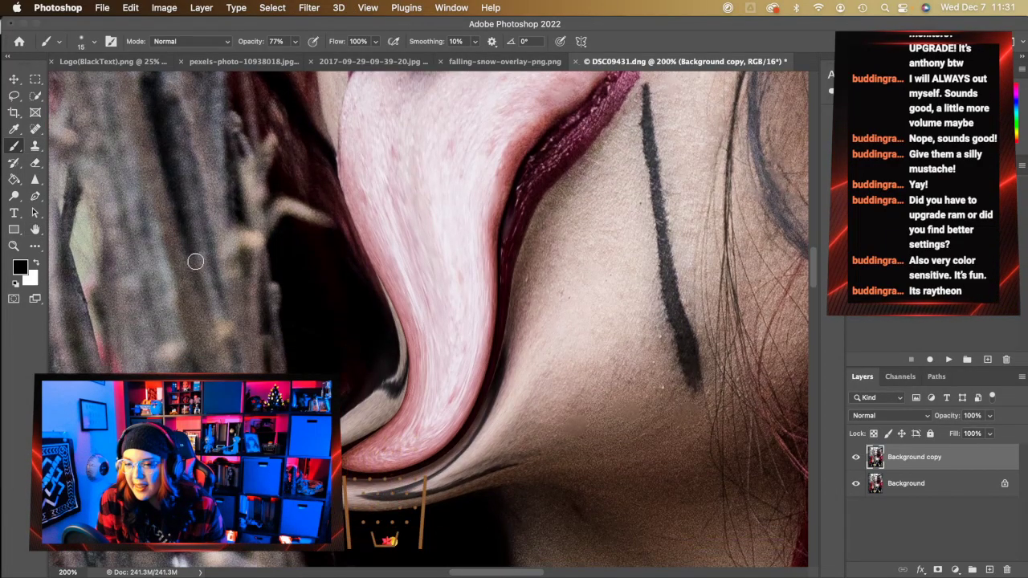
left_click(34, 132)
left_click(34, 97)
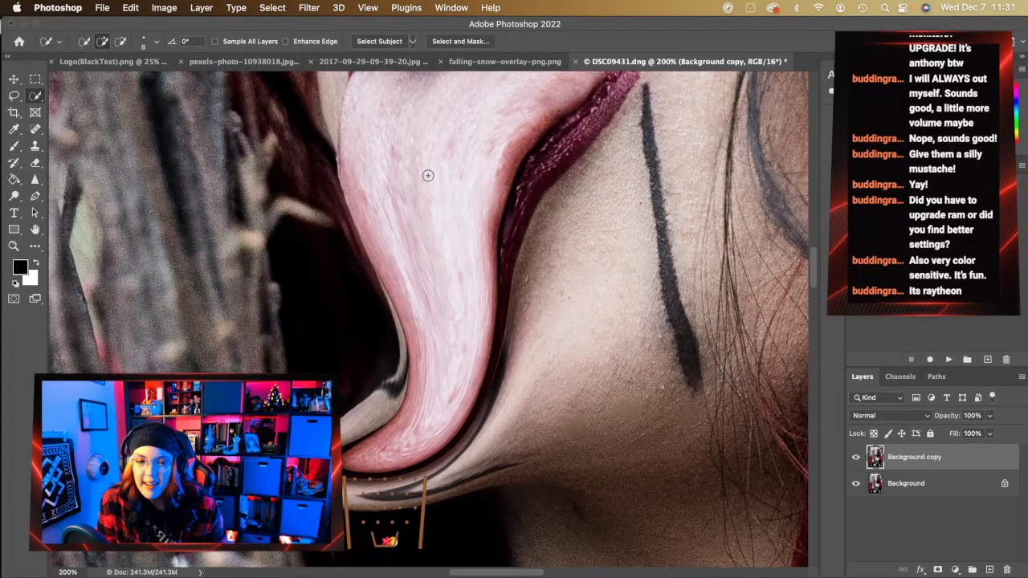
mouse_move(424, 164)
left_mouse_down()
mouse_move(438, 370)
mouse_move(393, 456)
mouse_move(406, 389)
left_mouse_up()
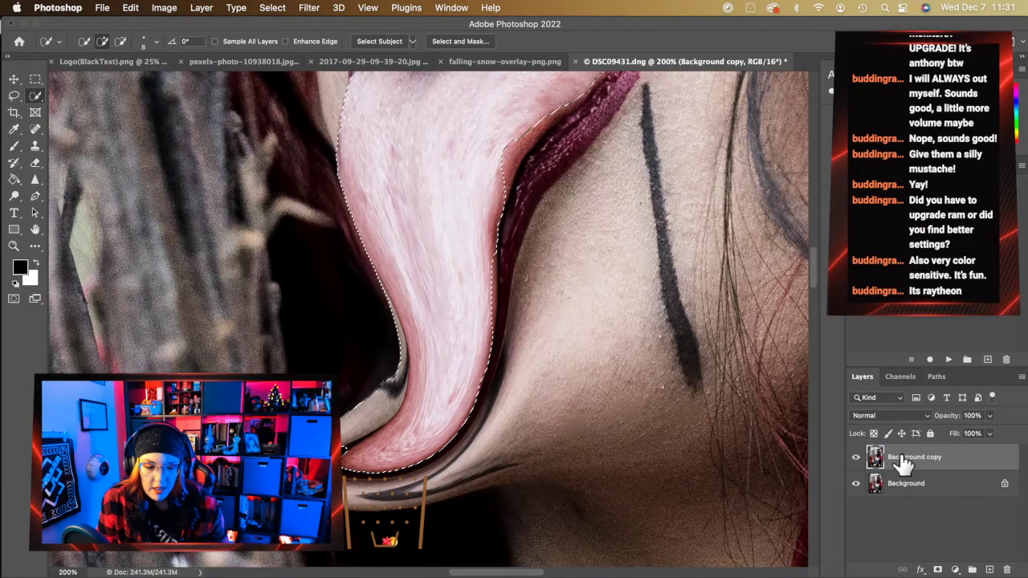
- Subtract the skin and dark area beside the curled lower part of the tongue from the Quick Selection
key("alt")
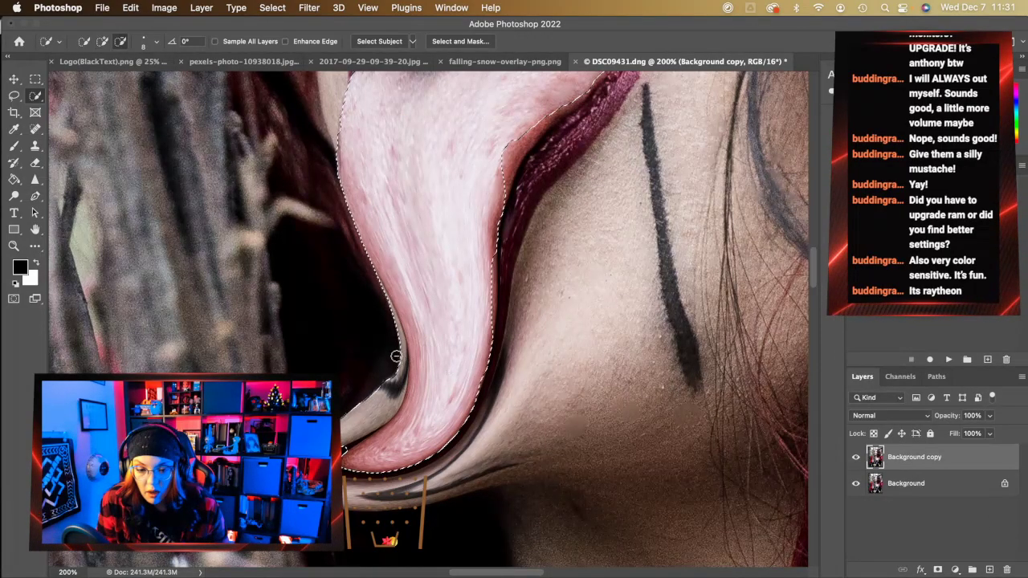
left_click(373, 416)
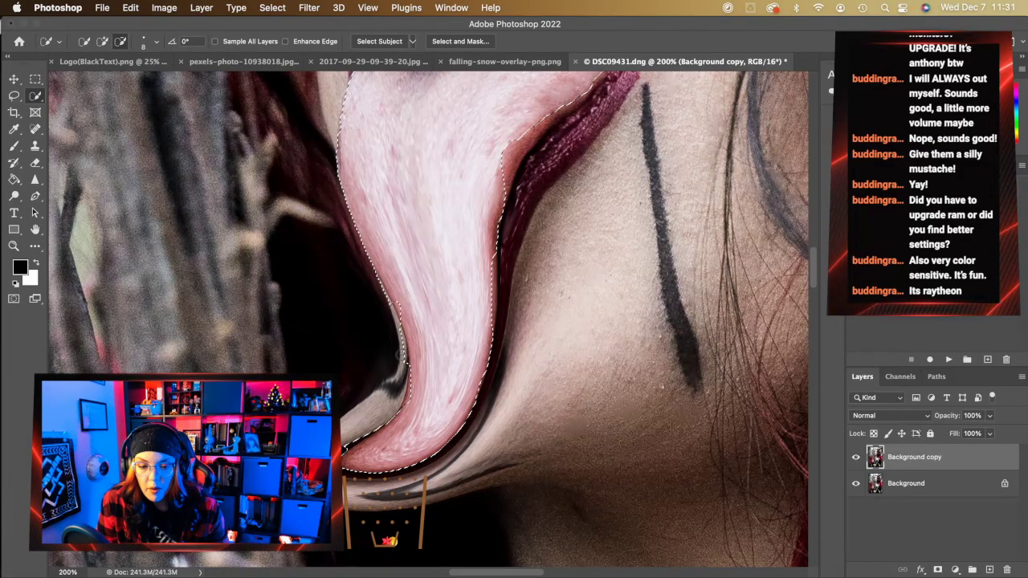
scroll(579, 284, "up", 1)
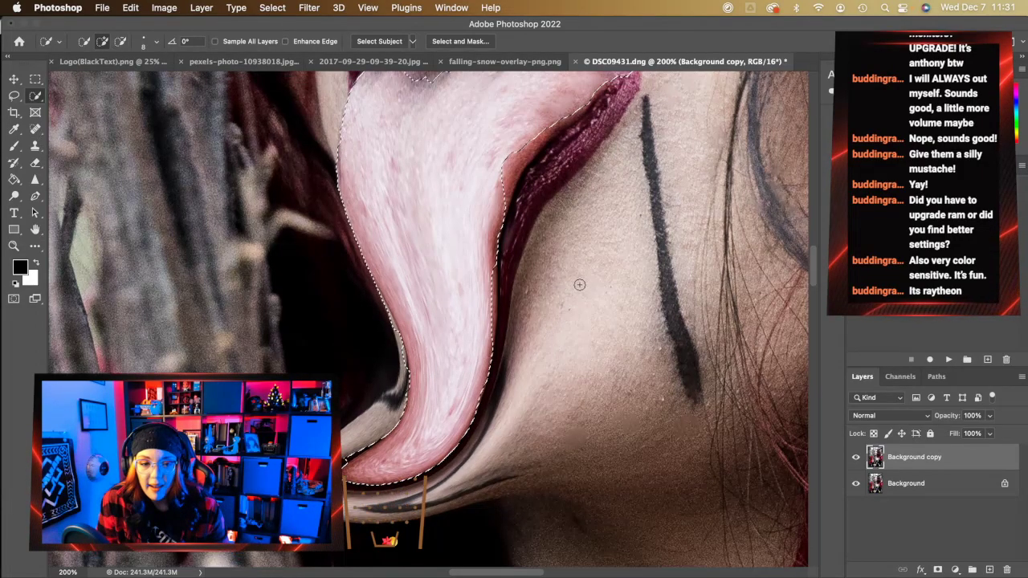
scroll(579, 284, "up", 6)
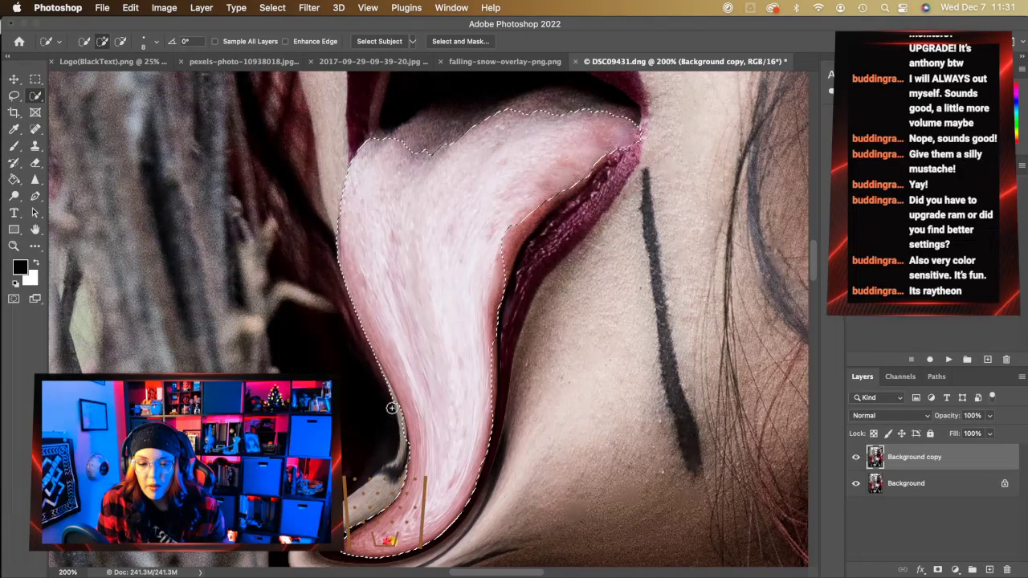
key("alt")
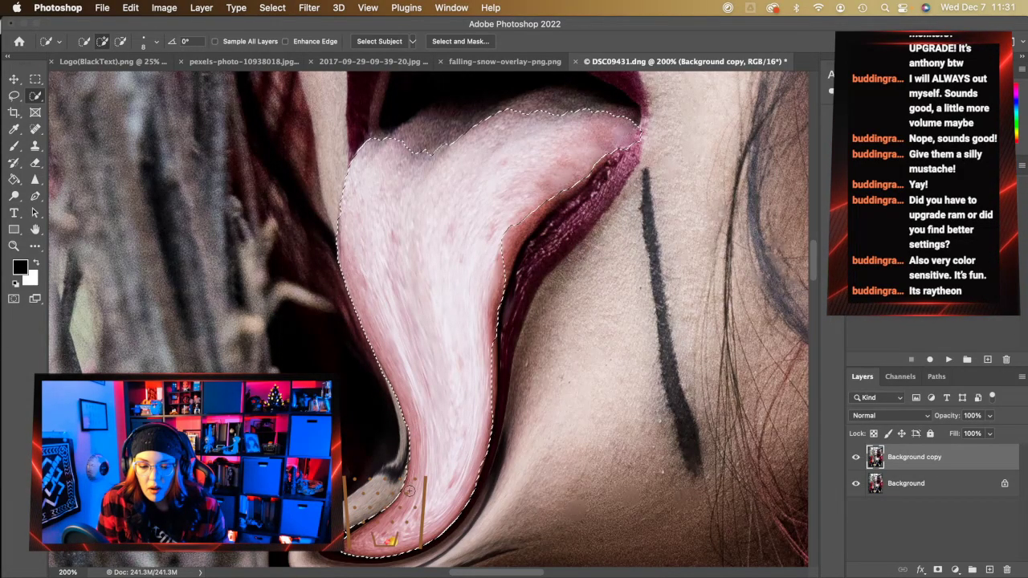
key("alt")
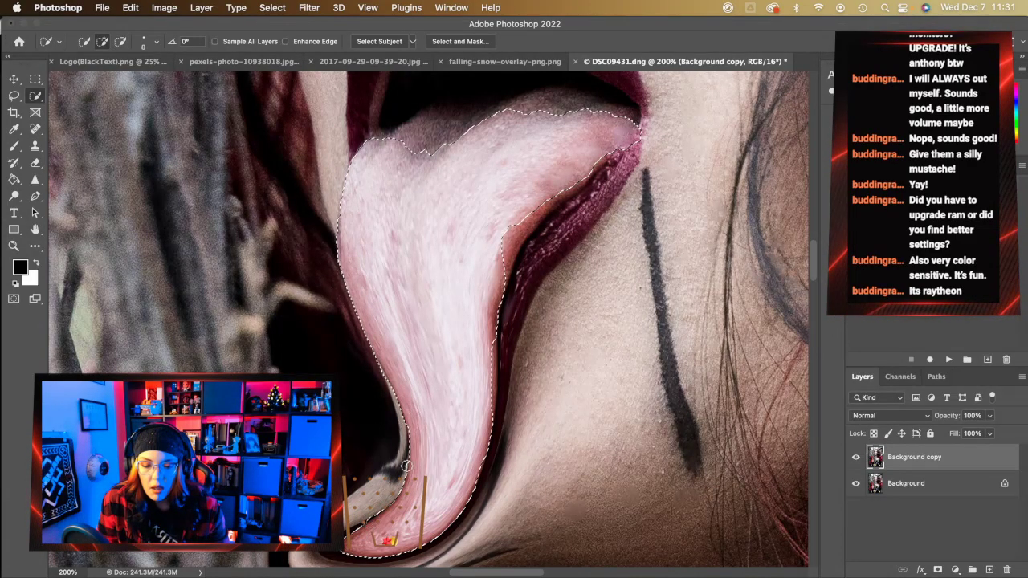
key("alt")
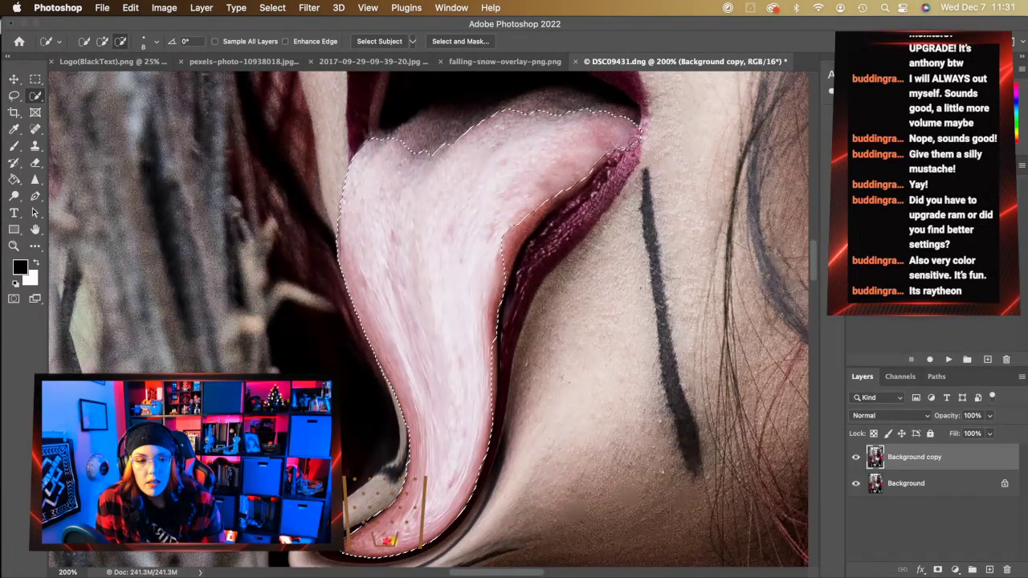
- Extend the selection along the tongue's lip-side edge and shaded back, and subtract the lips and mouth interior it spills onto
left_click_drag(627, 132, 579, 181)
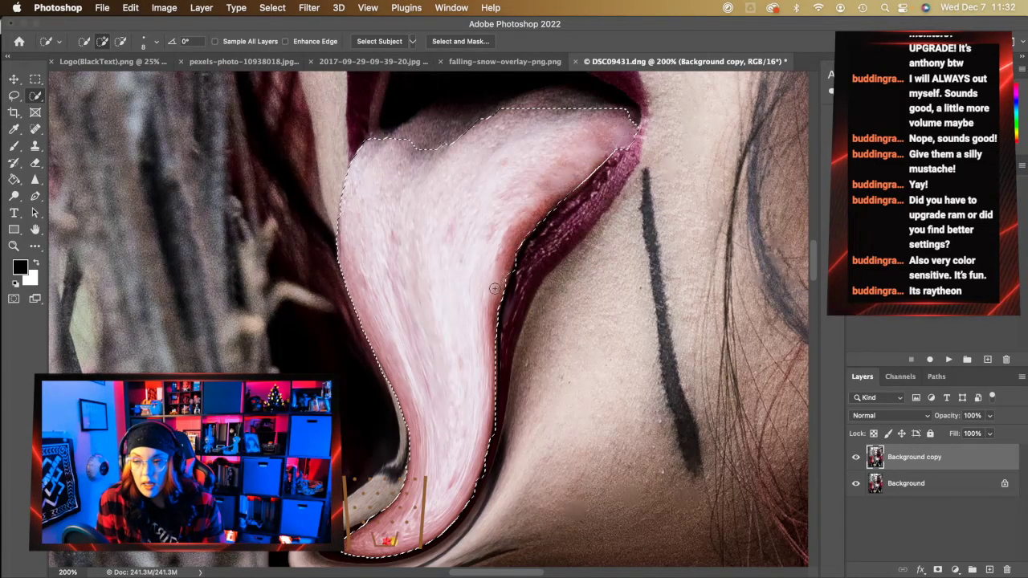
mouse_move(394, 146)
left_mouse_down()
mouse_move(446, 141)
mouse_move(455, 130)
mouse_move(405, 136)
mouse_move(498, 109)
left_mouse_up()
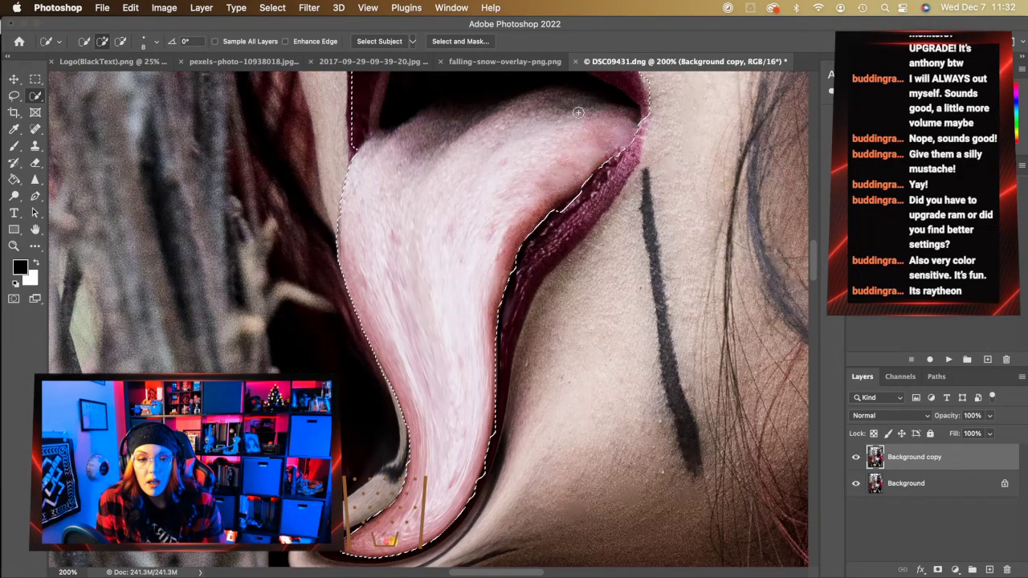
scroll(578, 113, "up", 3)
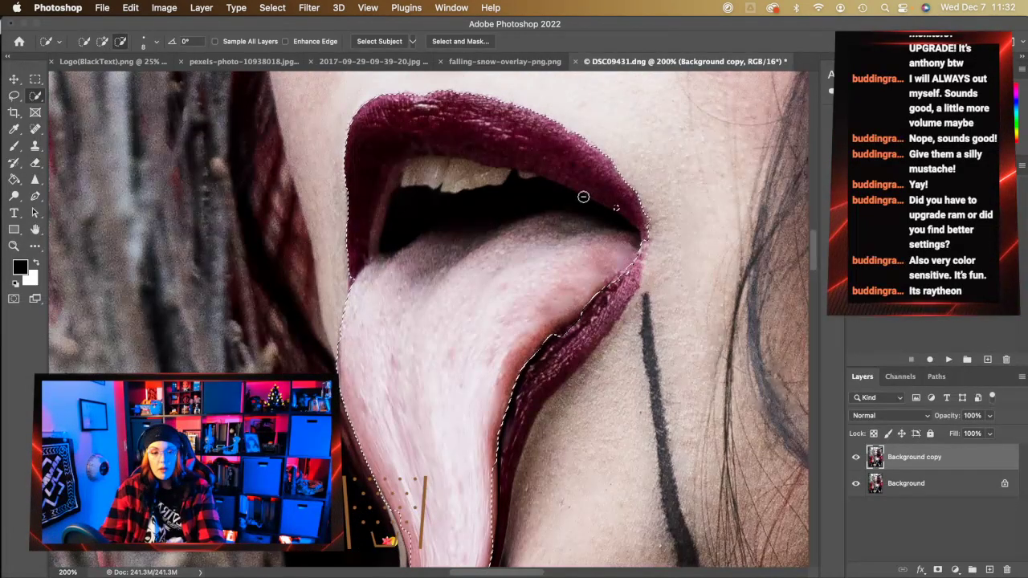
mouse_move(583, 197)
left_mouse_down()
mouse_move(491, 202)
mouse_move(363, 236)
left_mouse_up()
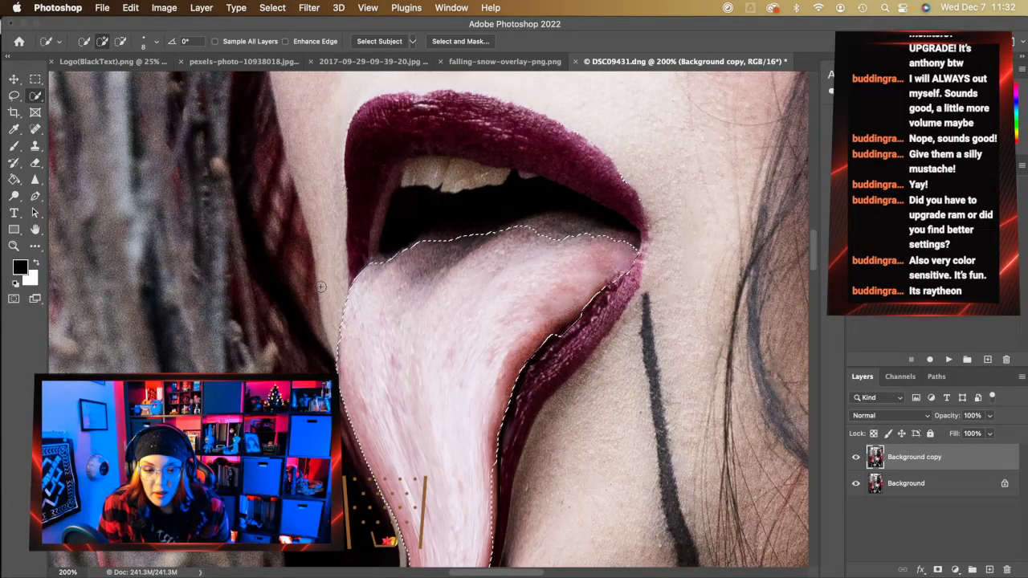
scroll(321, 286, "down", 2)
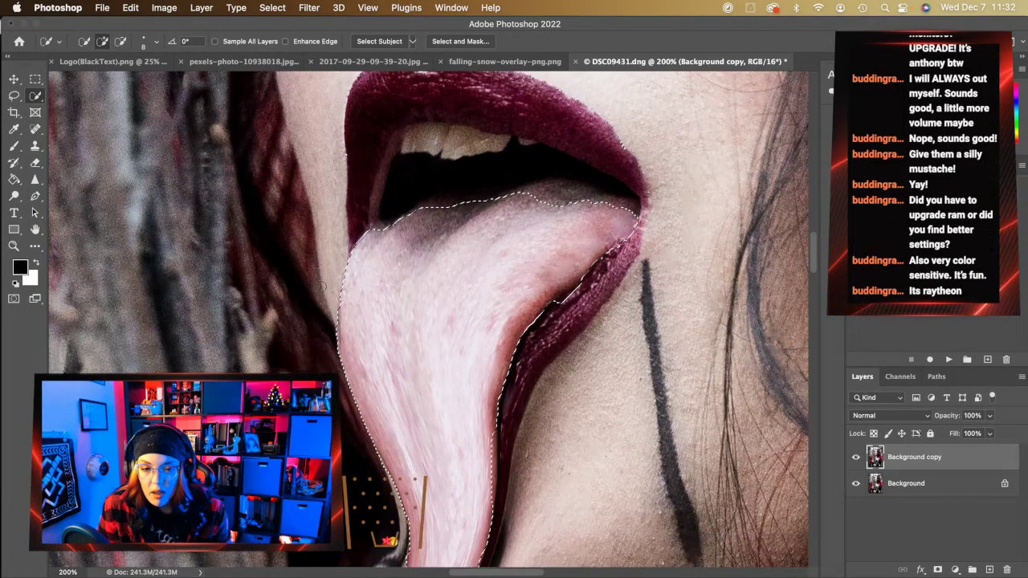
- Invert the tongue selection and enter Quick Mask mode with the Brush tool
left_click(14, 246)
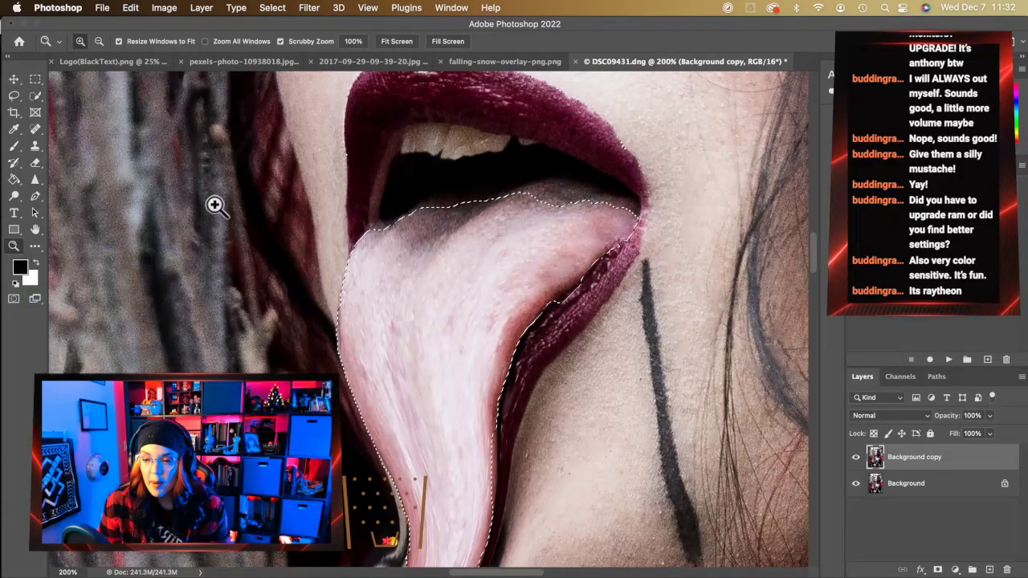
left_click(384, 41)
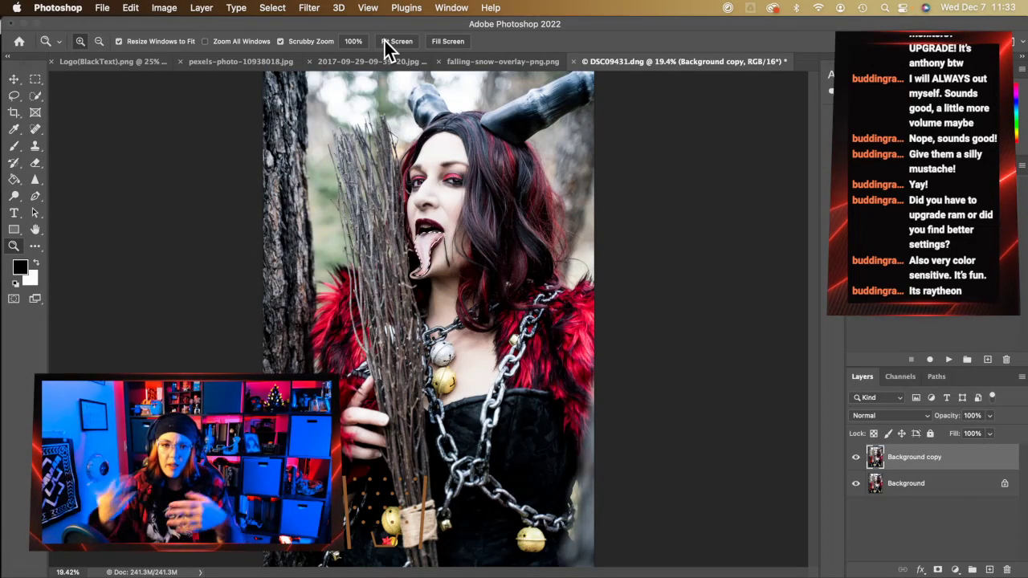
left_click(448, 251)
left_click(448, 251)
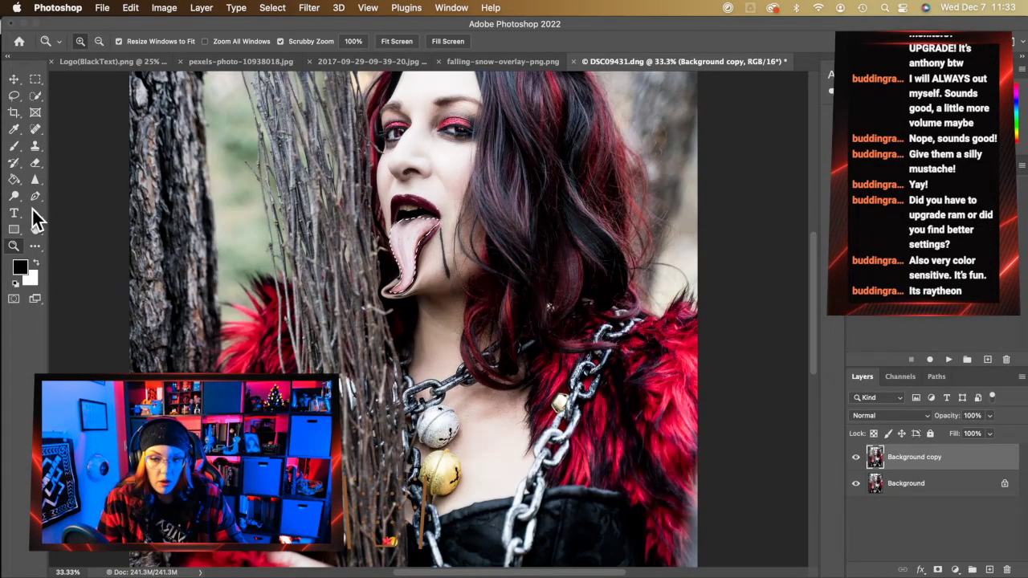
left_click(466, 207)
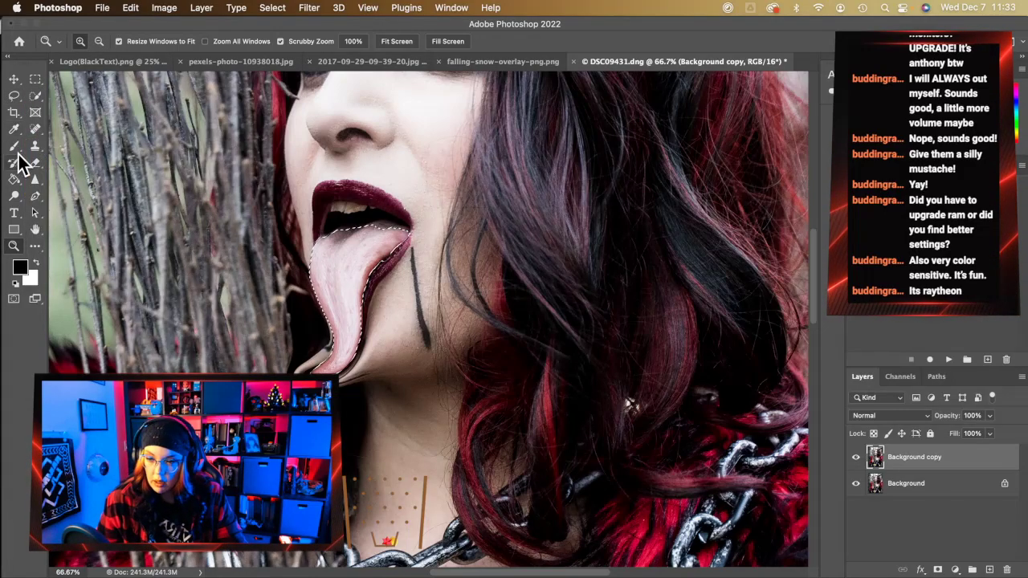
left_click(273, 8)
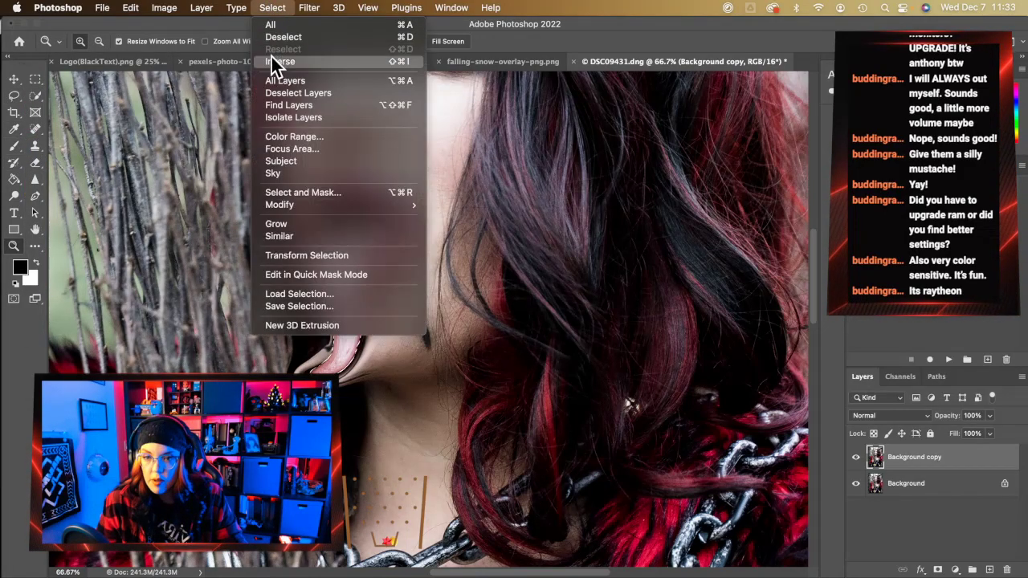
left_click(273, 61)
left_click(13, 145)
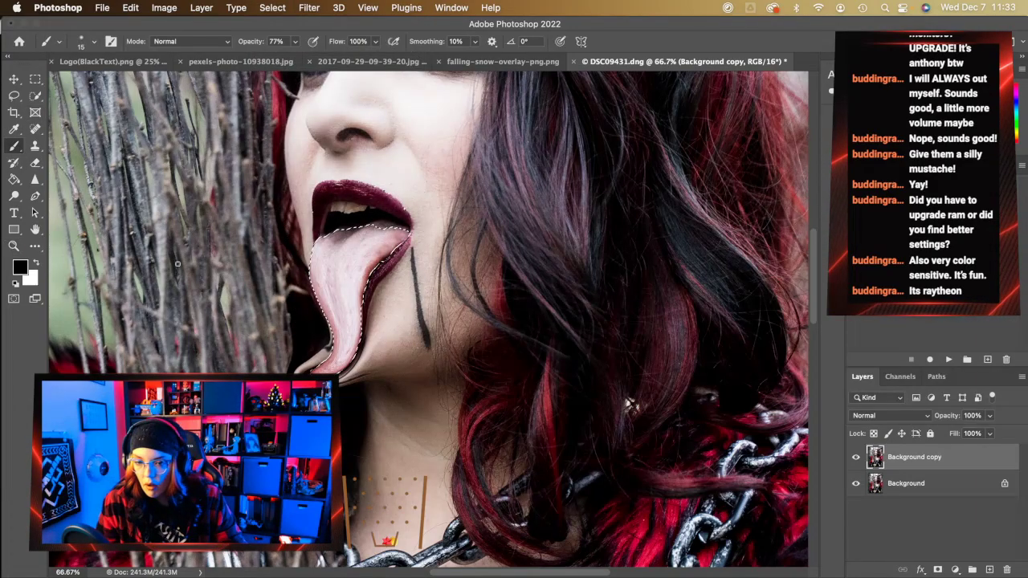
left_click(14, 298)
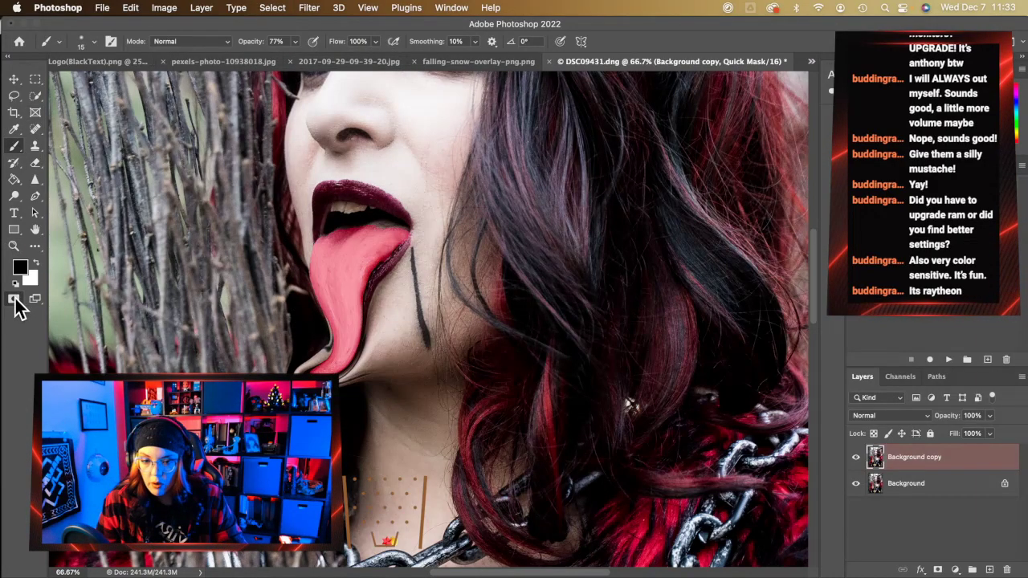
- Paint black on the quick mask over the tongue's shaded back and lip-corner edge, using brush sizes 40 and 25
left_click(13, 246)
left_click(381, 235)
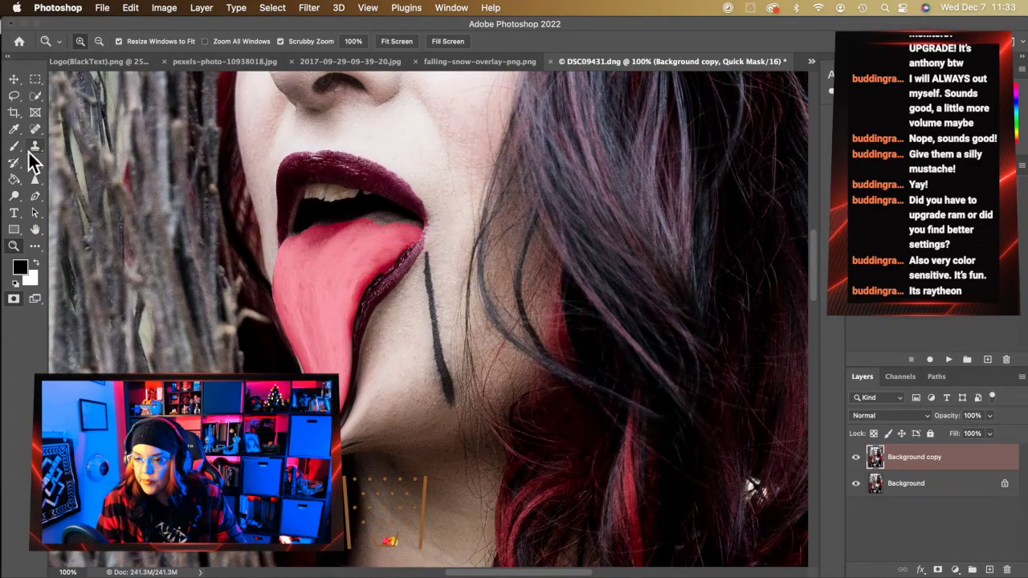
key("b")
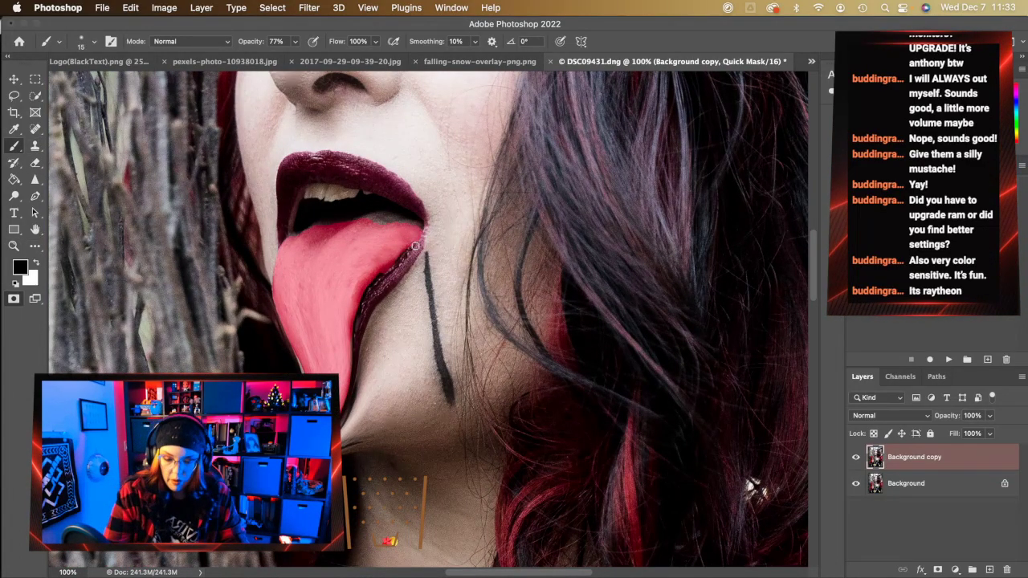
key("bracketright")
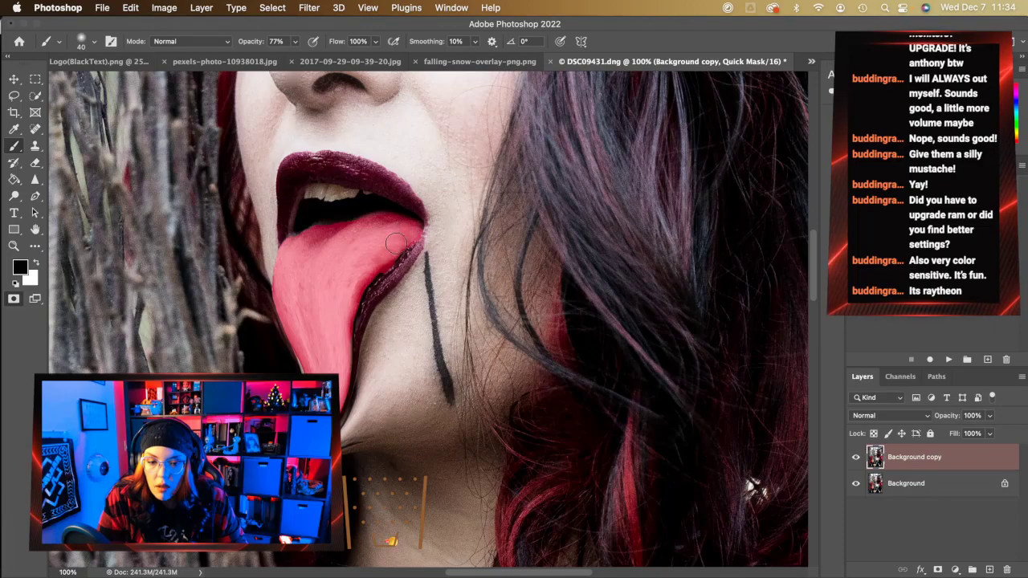
key("bracketleft")
key("bracketleft")
key("bracketleft")
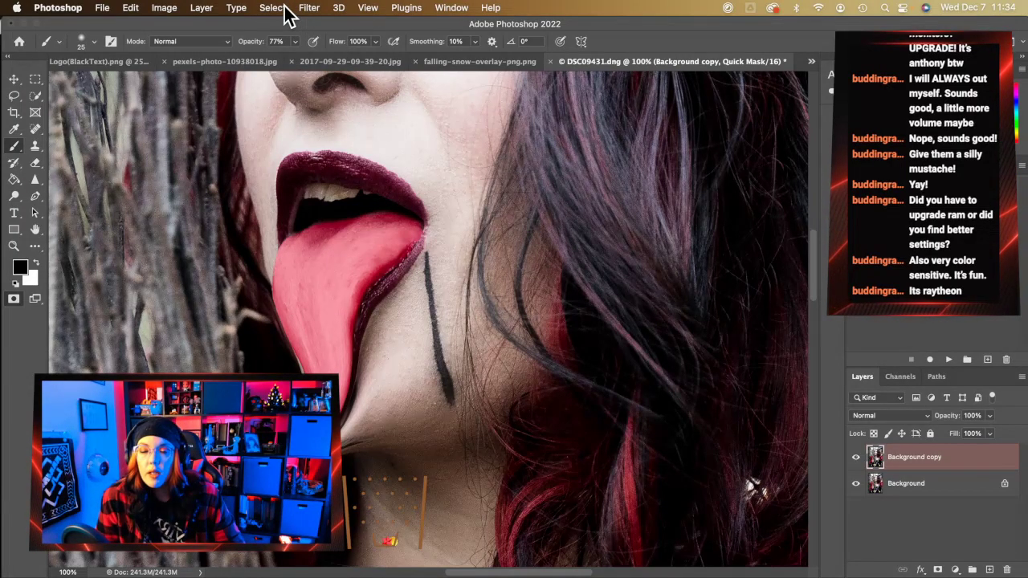
- Exit Quick Mask mode and invert the selection so that only the tongue is selected
left_click(14, 298)
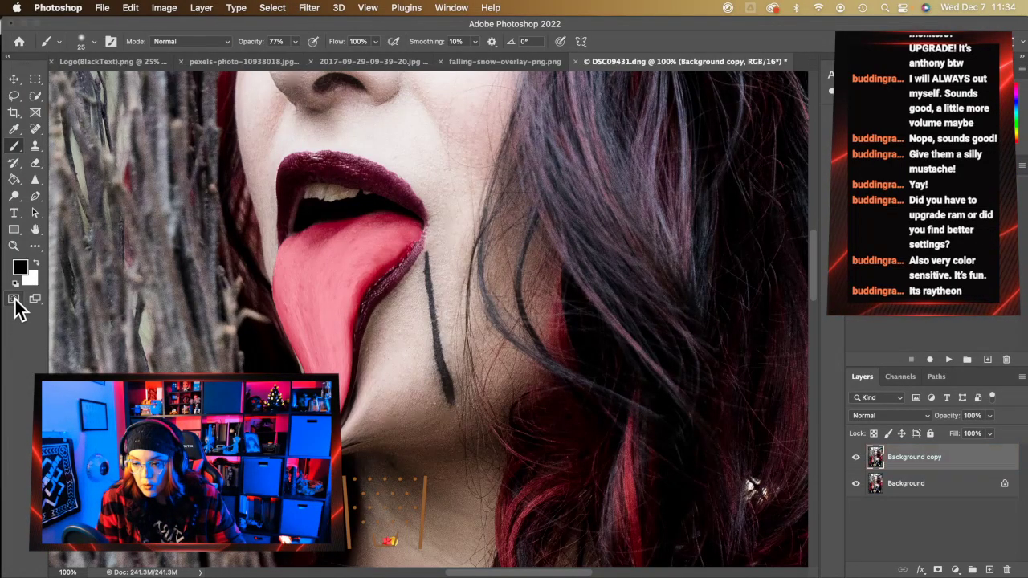
left_click(272, 7)
left_click(276, 65)
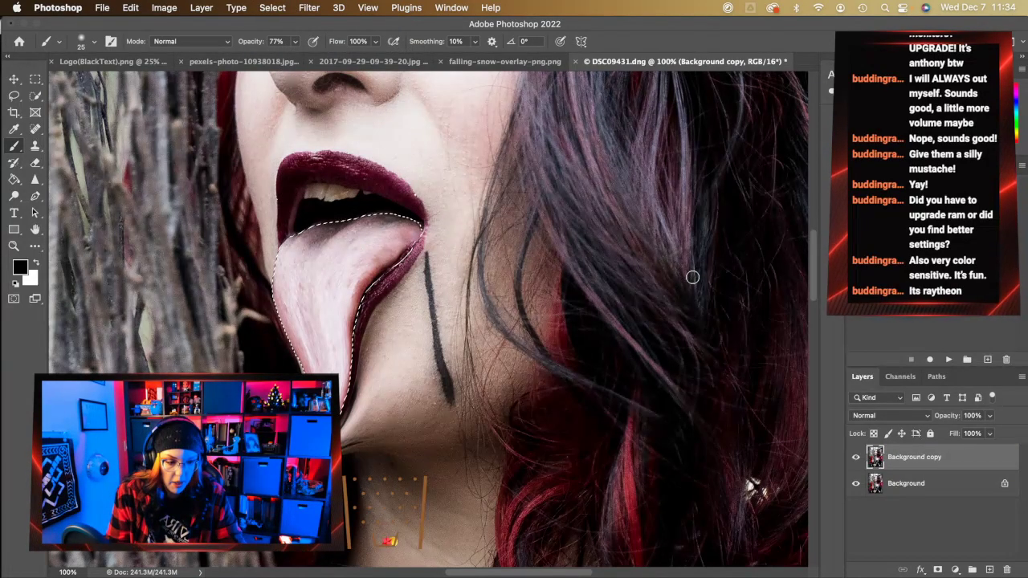
- Copy the selected tongue from Background copy to a new layer and hide Background copy
key("super+j")
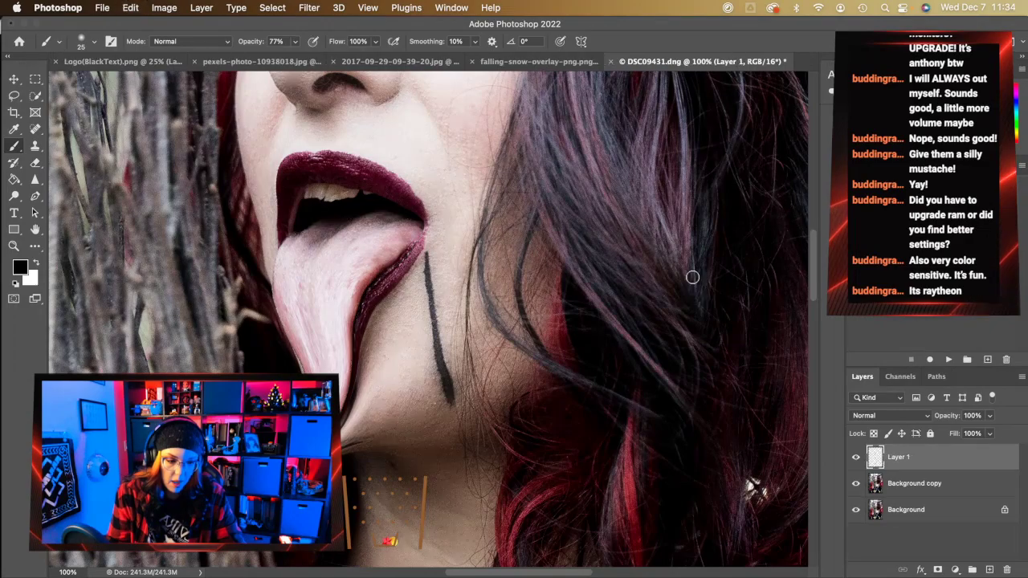
left_click(854, 484)
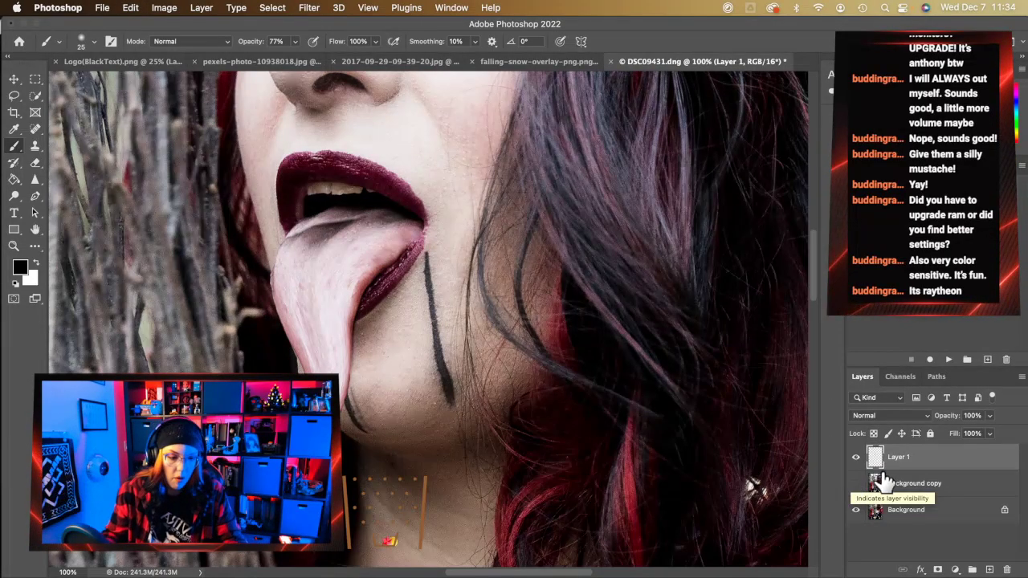
- Blend the dark back edge of the tongue on Layer 1 into the original tongue with the Eraser, using sizes 50 and 25
left_click(34, 162)
key("bracketleft")
key("bracketleft")
key("bracketleft")
key("bracketleft")
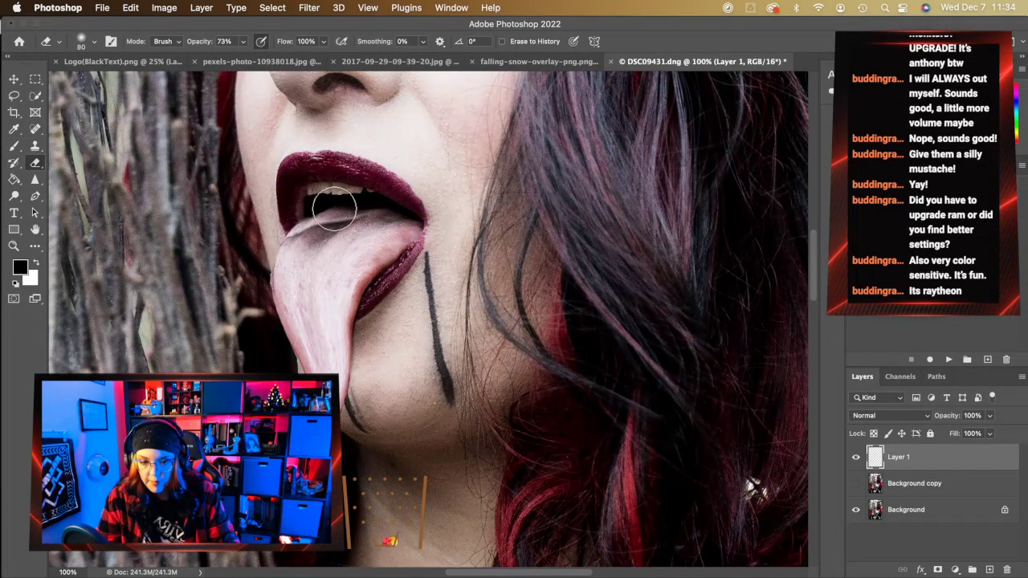
mouse_move(377, 210)
left_mouse_down()
mouse_move(333, 206)
mouse_move(345, 211)
mouse_move(310, 234)
mouse_move(344, 223)
mouse_move(298, 237)
mouse_move(291, 254)
mouse_move(327, 231)
mouse_move(306, 250)
mouse_move(298, 236)
mouse_move(356, 207)
mouse_move(392, 219)
mouse_move(382, 233)
mouse_move(415, 239)
mouse_move(394, 240)
left_mouse_up()
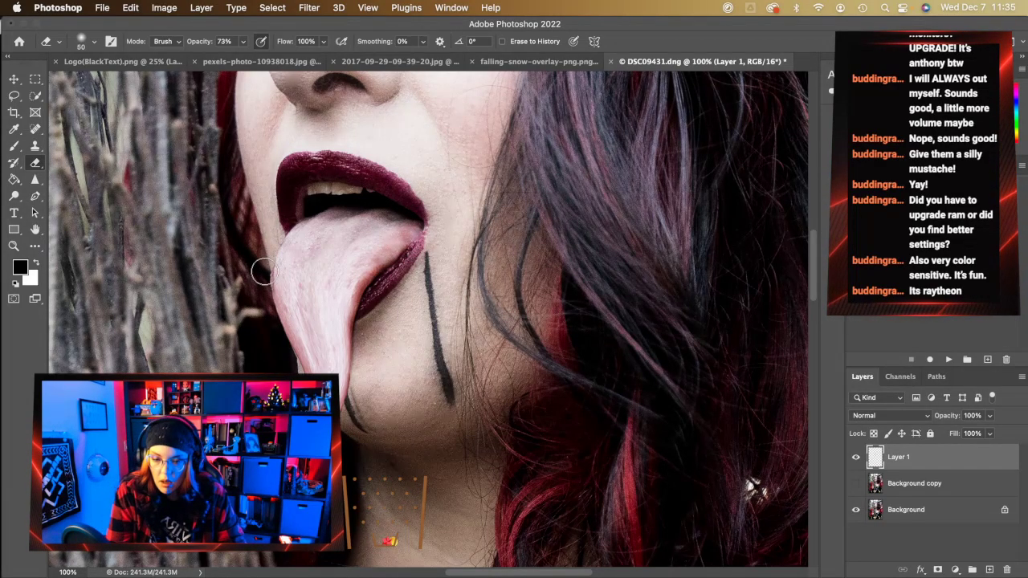
key("bracketleft")
key("bracketleft")
key("bracketleft")
key("bracketleft")
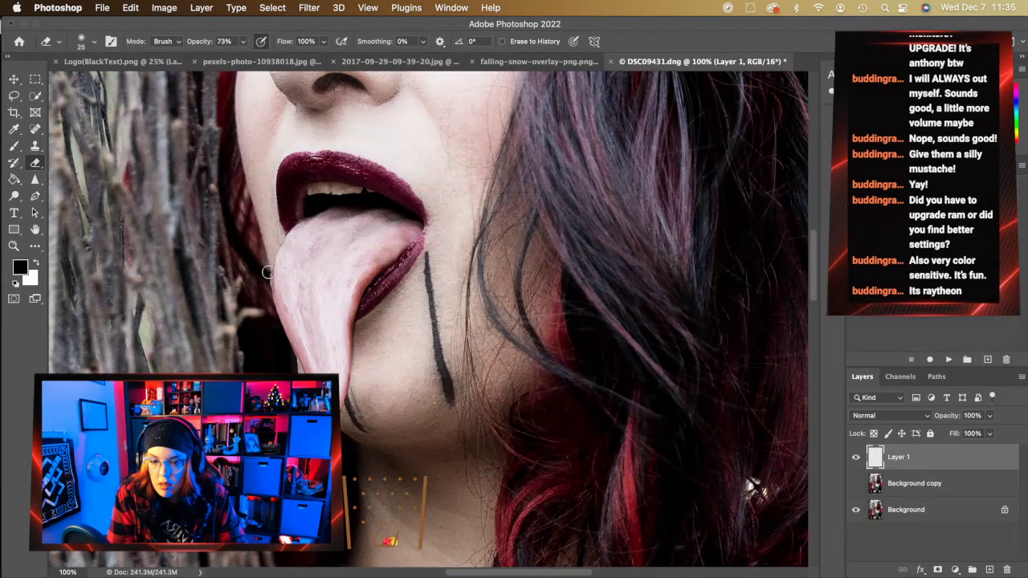
key("bracketleft")
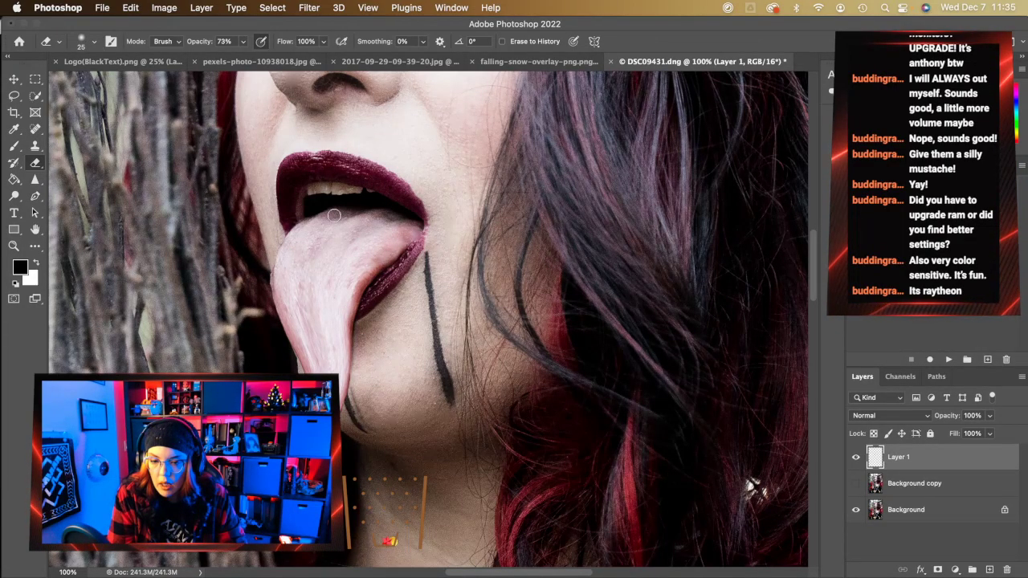
- Heal the original tongue's edge beside the cheek on the Background layer with the Content-Aware Spot Healing Brush at size 15
left_click(905, 511)
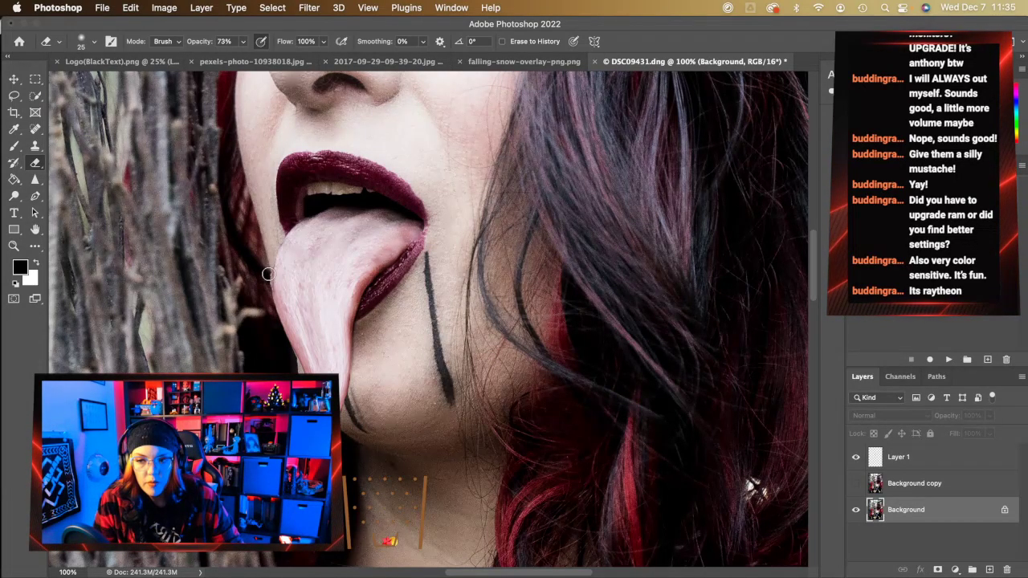
left_click(34, 129)
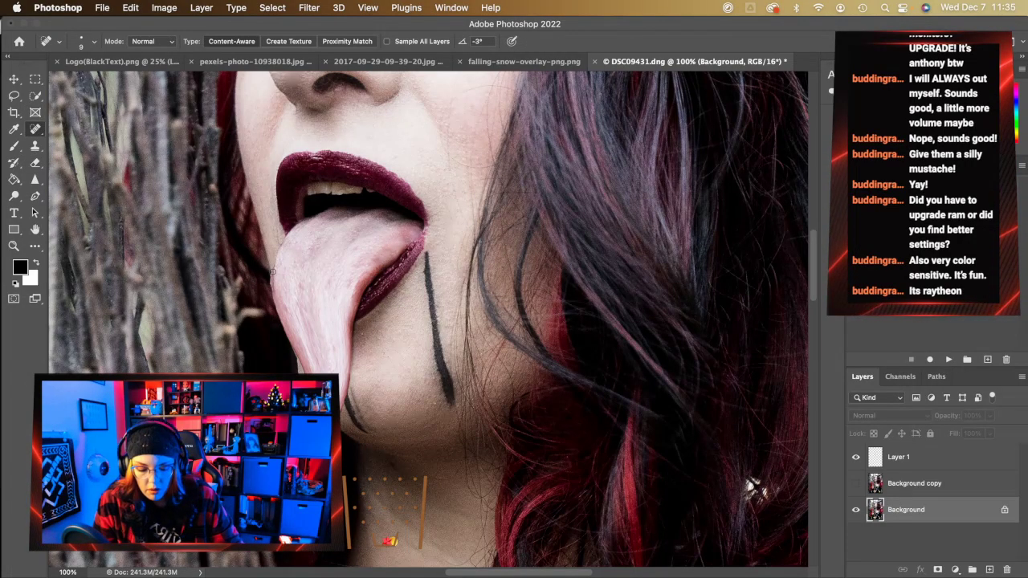
key("bracketleft")
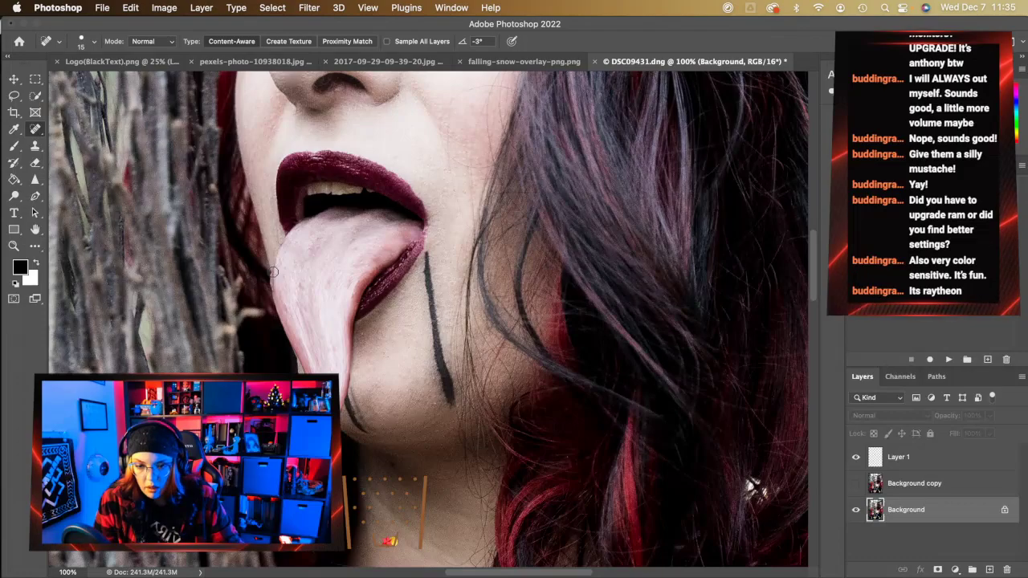
mouse_move(270, 283)
left_mouse_down()
mouse_move(270, 297)
mouse_move(275, 273)
left_mouse_up()
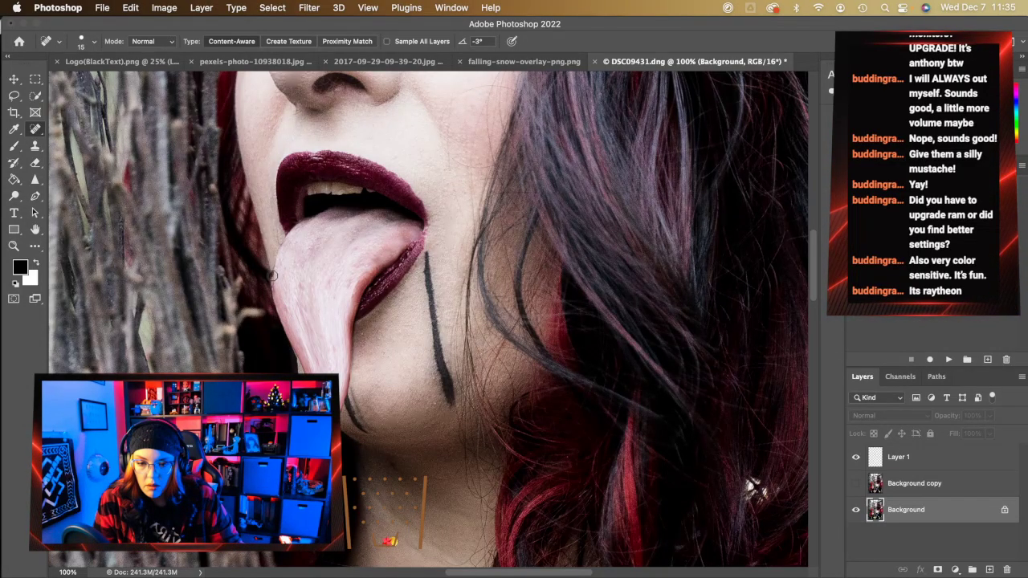
- Touch up the tongue's outer edge on Layer 1 with the Spot Healing Brush, and set the Brush to 11% opacity and size 15
left_click(898, 458)
left_click_drag(263, 283, 277, 307)
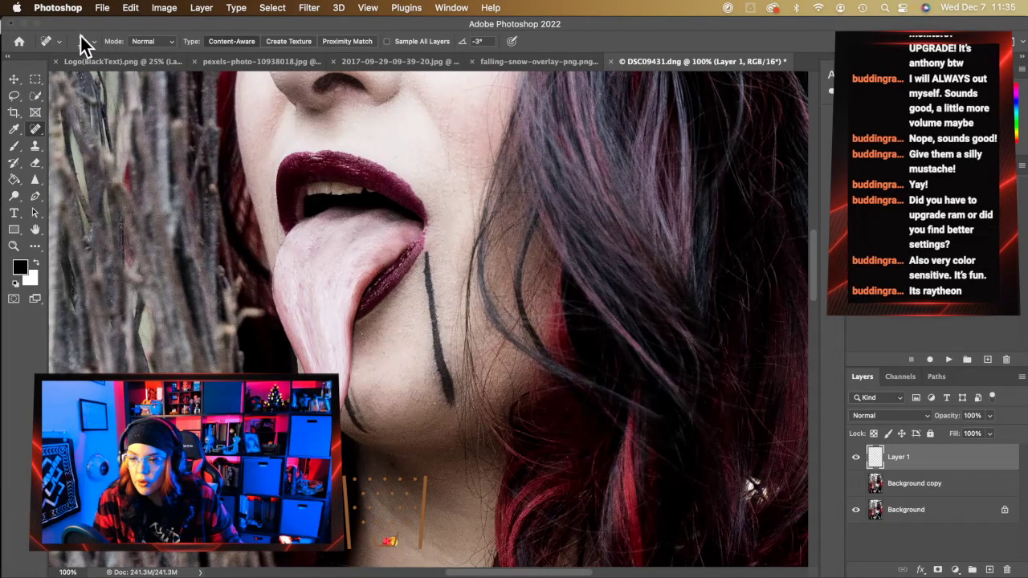
left_click(13, 145)
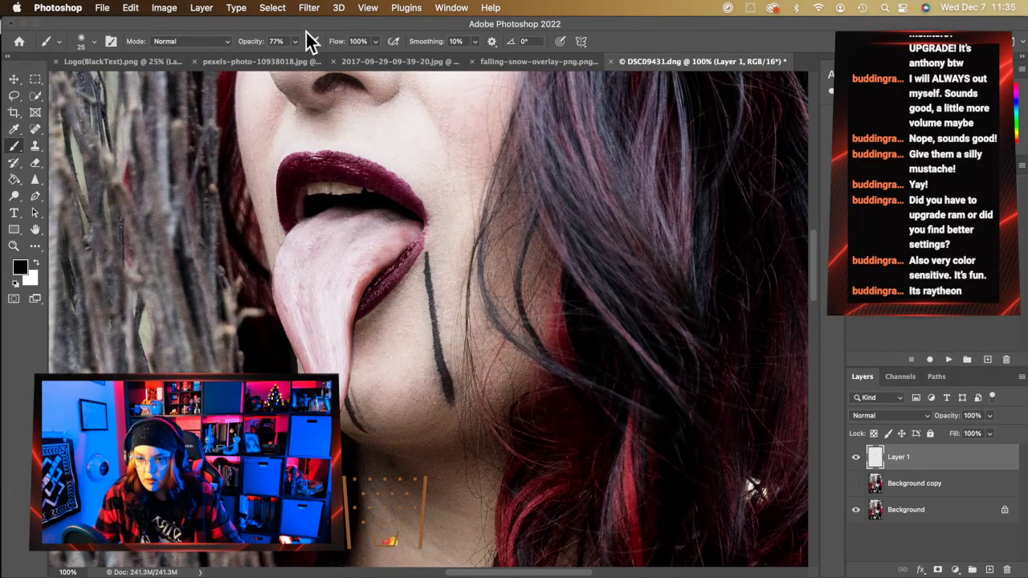
mouse_move(294, 39)
left_mouse_down()
mouse_move(290, 53)
mouse_move(255, 56)
left_mouse_up()
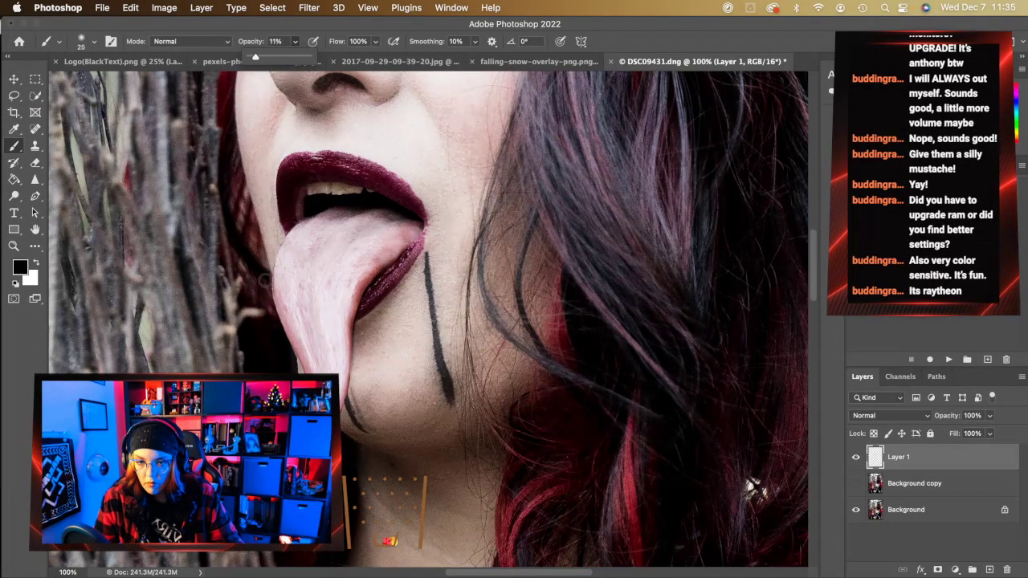
key("bracketleft")
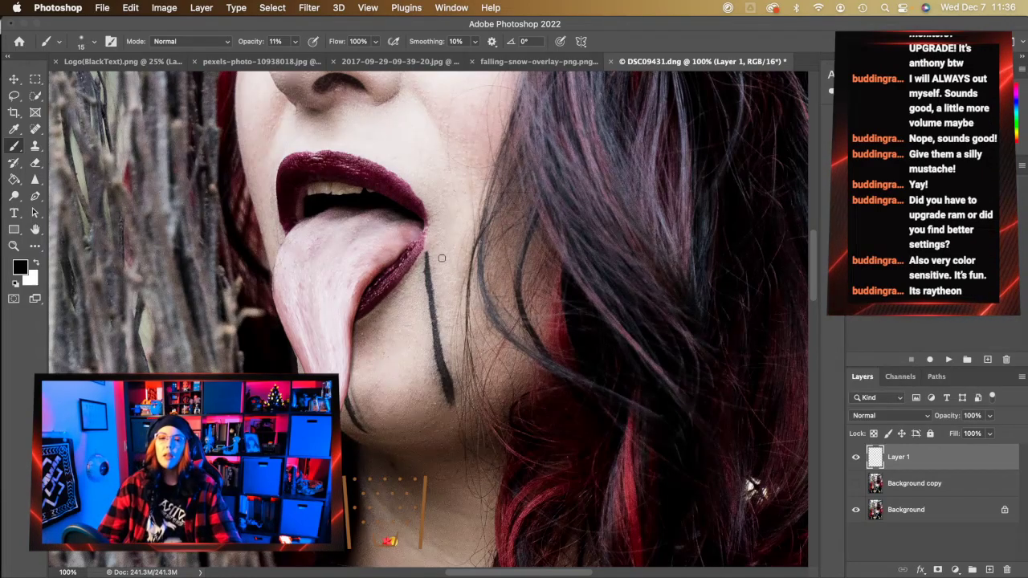
- Fit the whole portrait on screen and toggle Background copy's visibility repeatedly to compare the two versions of the tongue
left_click(14, 246)
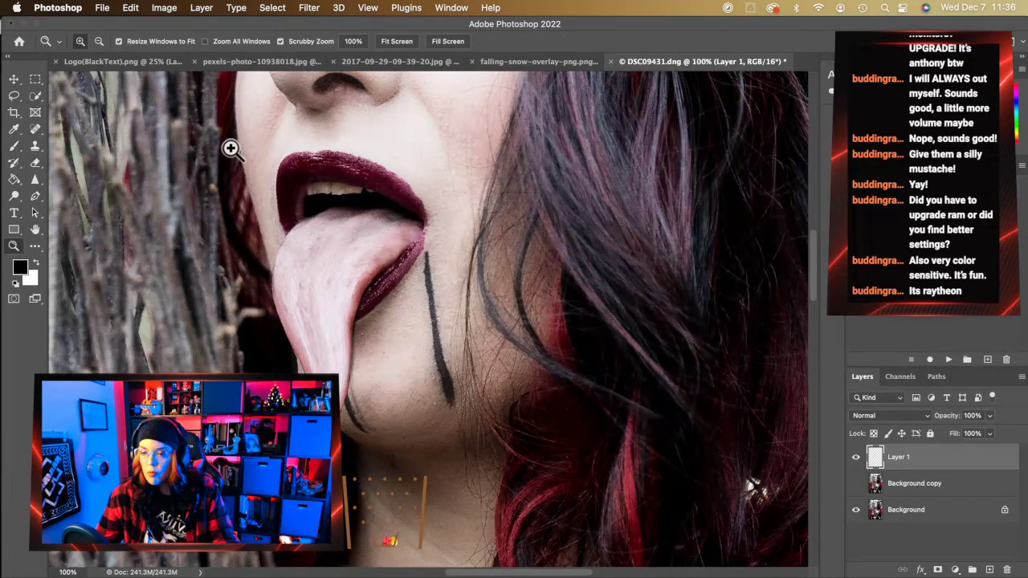
left_click(397, 41)
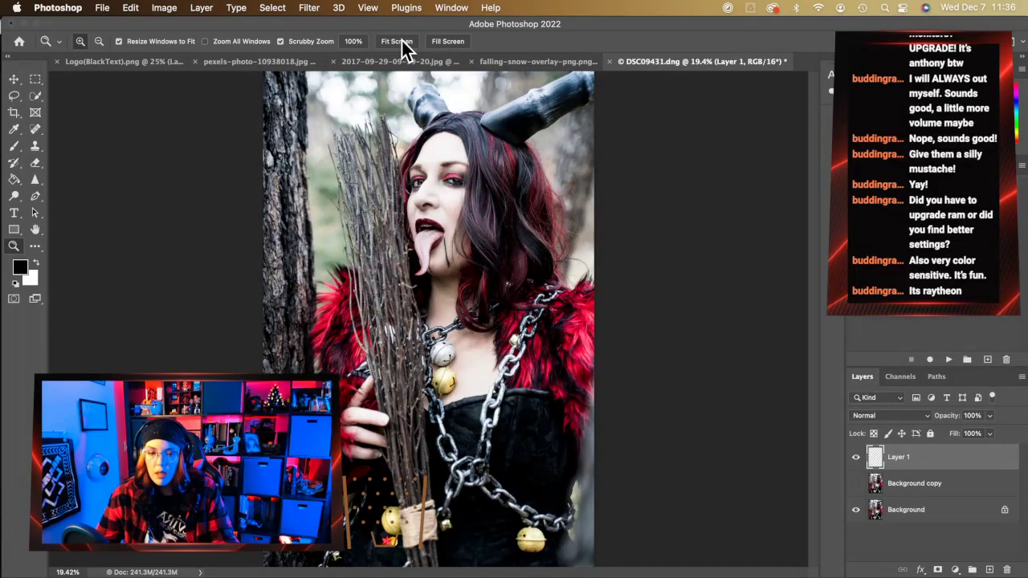
left_click(856, 483)
left_click(856, 483)
left_click(856, 484)
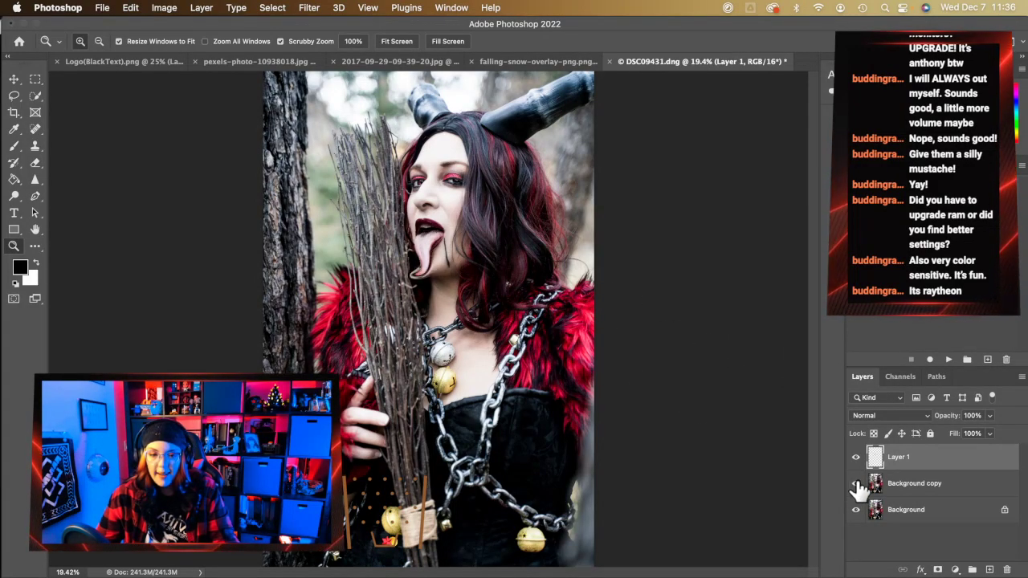
left_click(856, 483)
left_click(856, 483)
left_click(856, 483)
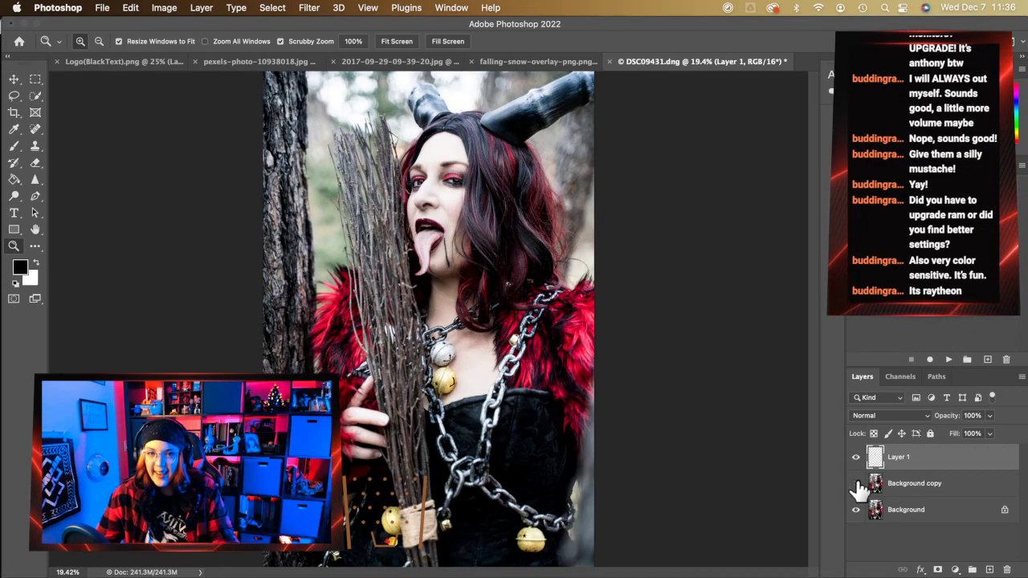
left_click(856, 483)
left_click(856, 484)
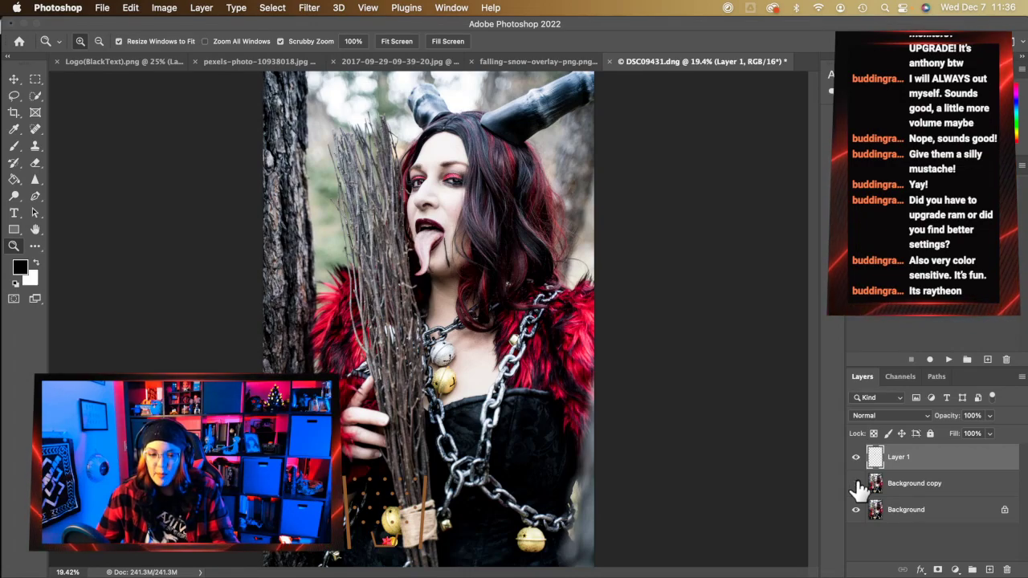
left_click(856, 484)
left_click(856, 484)
left_click(856, 484)
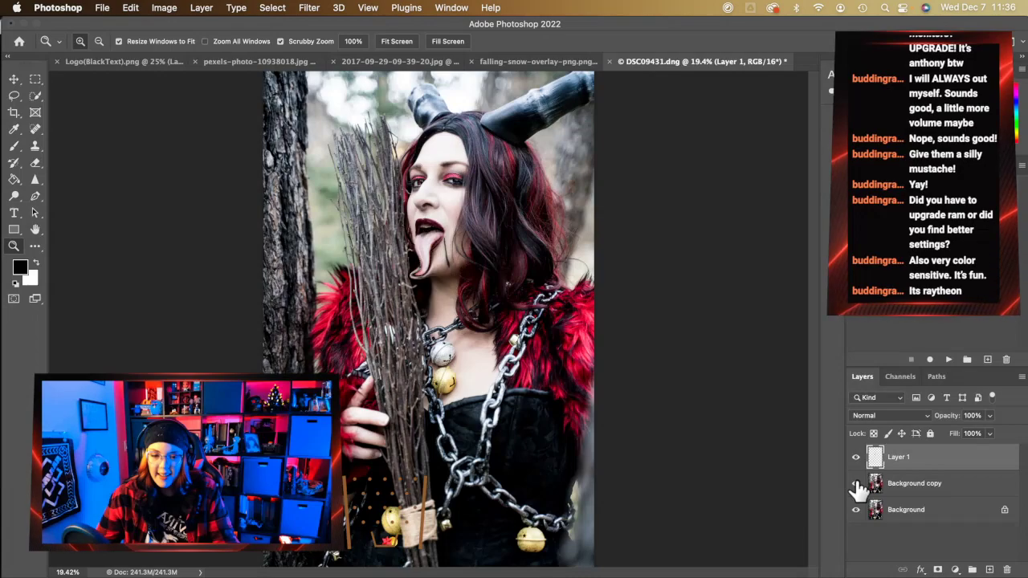
left_click(856, 484)
left_click(856, 484)
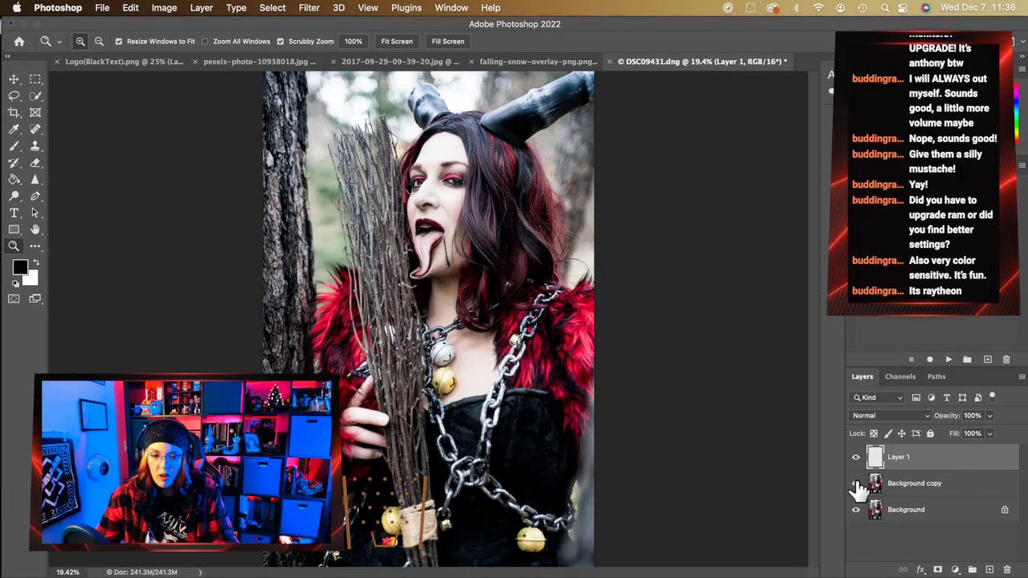
left_click(856, 483)
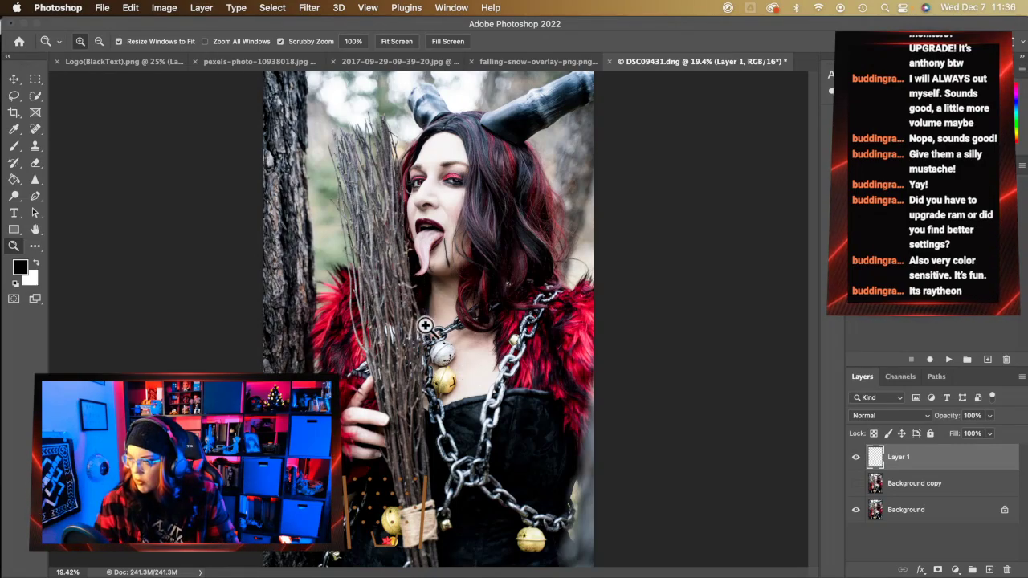
left_click(425, 284)
left_click(425, 284)
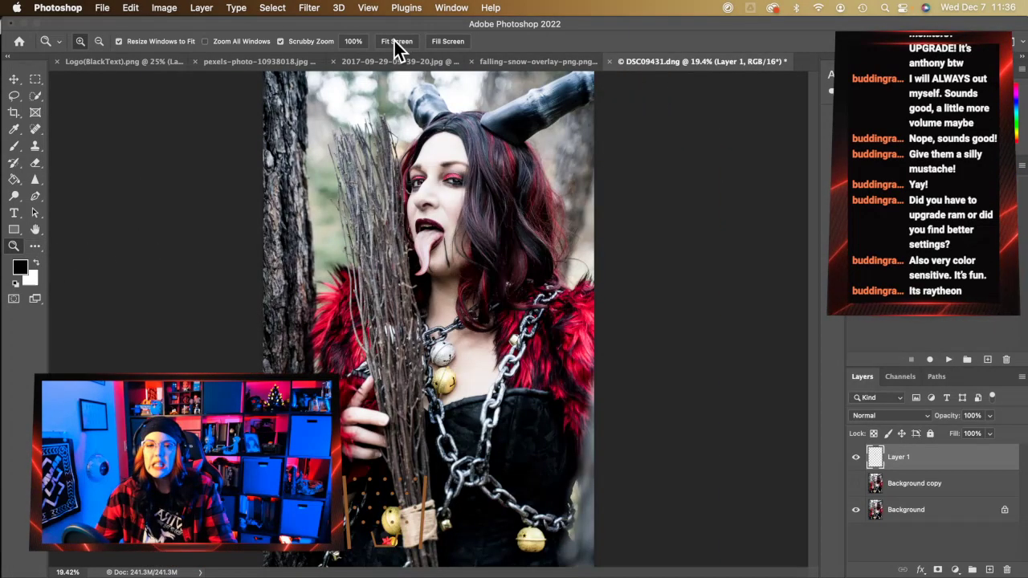
left_click(397, 41)
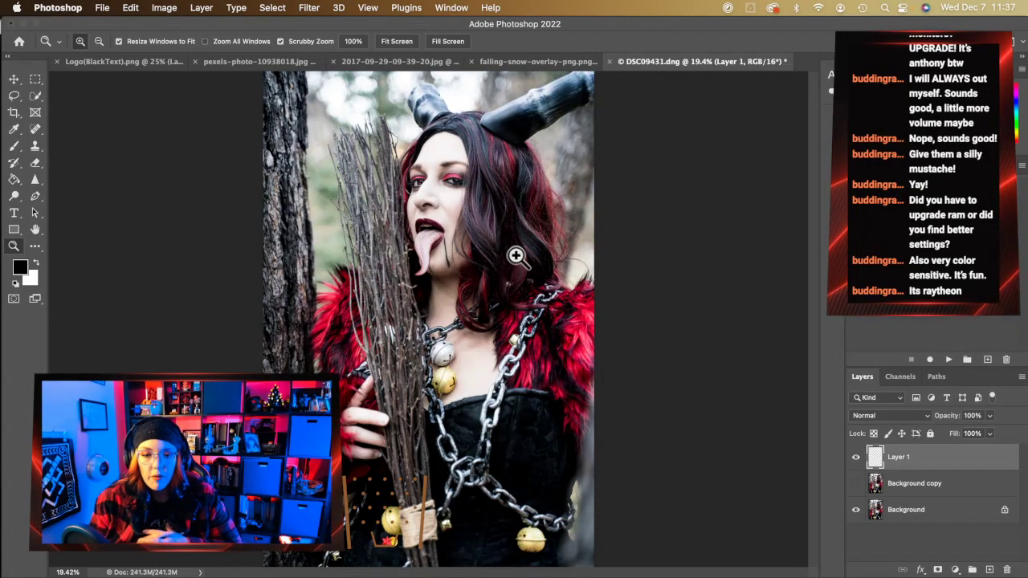
- Remove the twig tip overlapping the cheek below the eye on the Background layer with the Content-Aware Spot Healing Brush at size 40
left_click(440, 173)
left_click(440, 174)
left_click(440, 174)
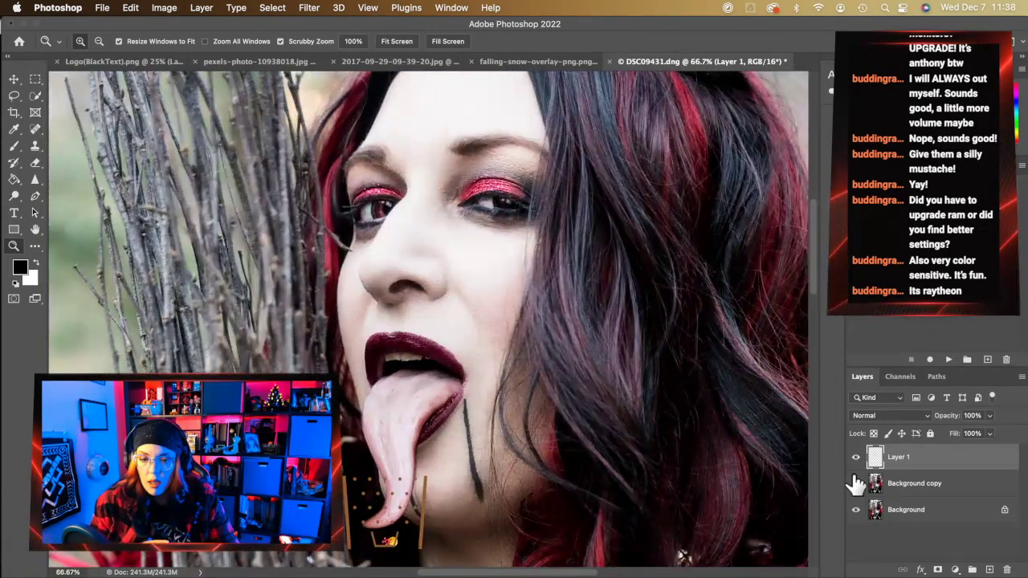
left_click(898, 513)
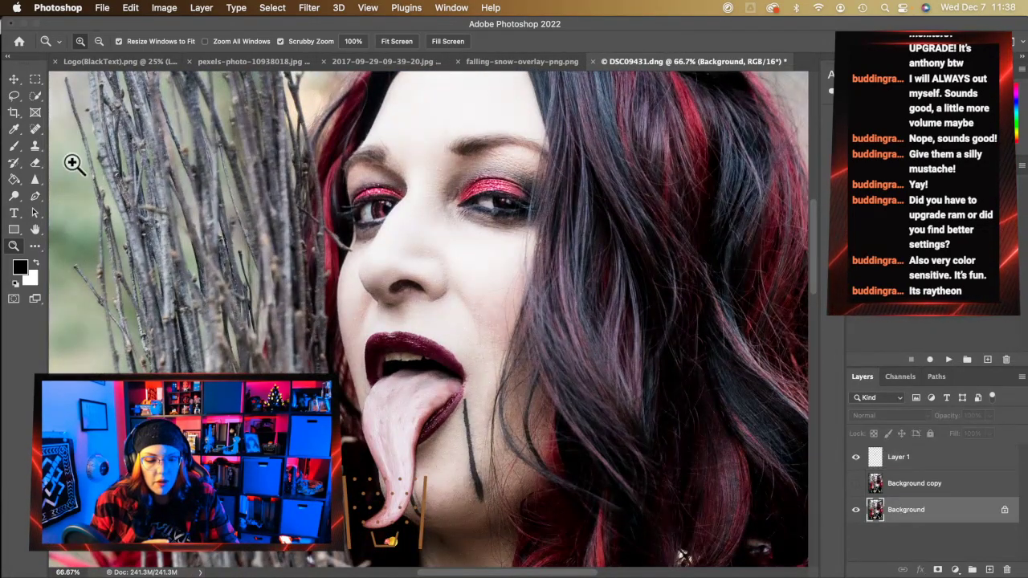
left_click(35, 129)
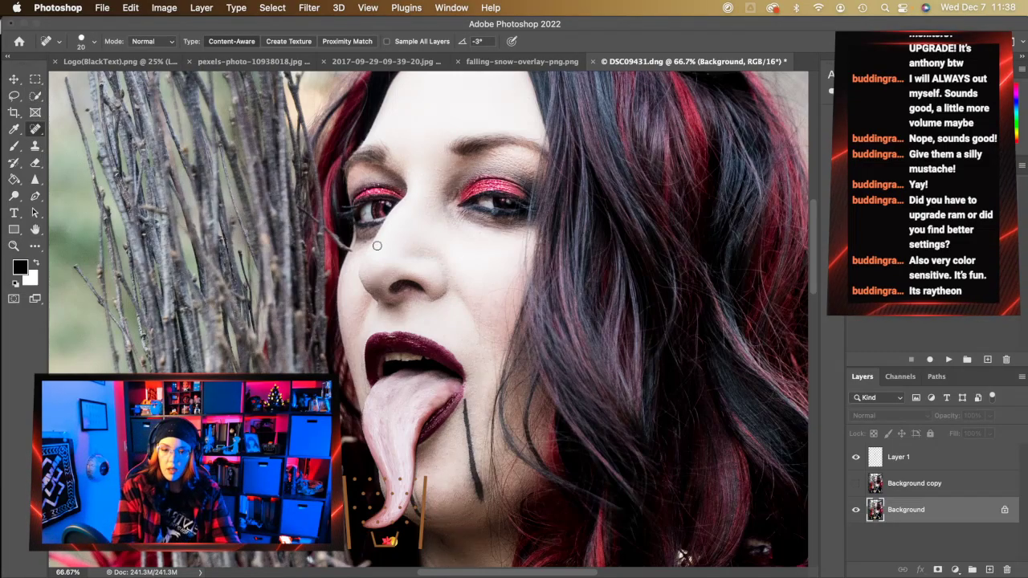
key("bracketright")
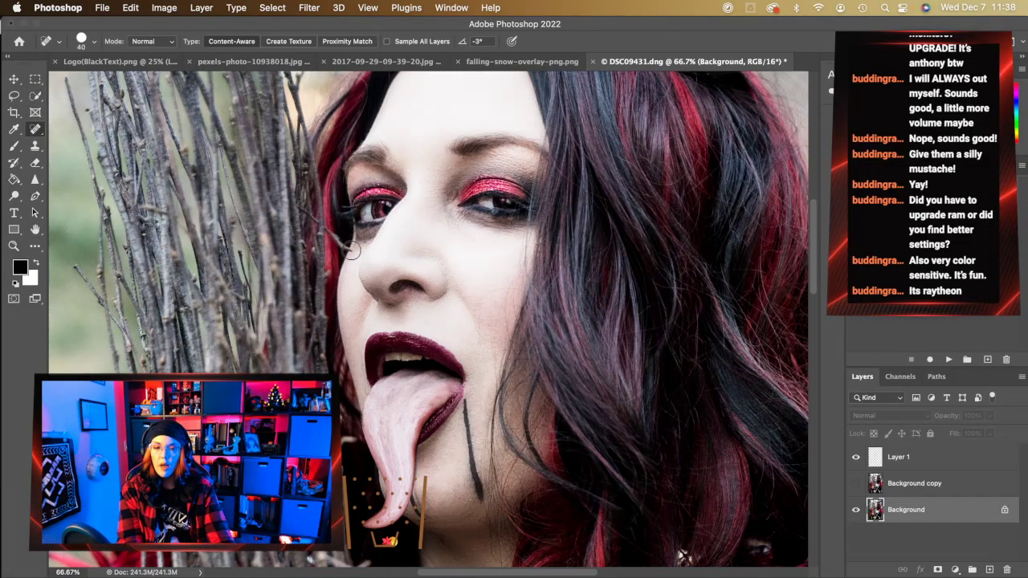
left_click_drag(343, 245, 329, 231)
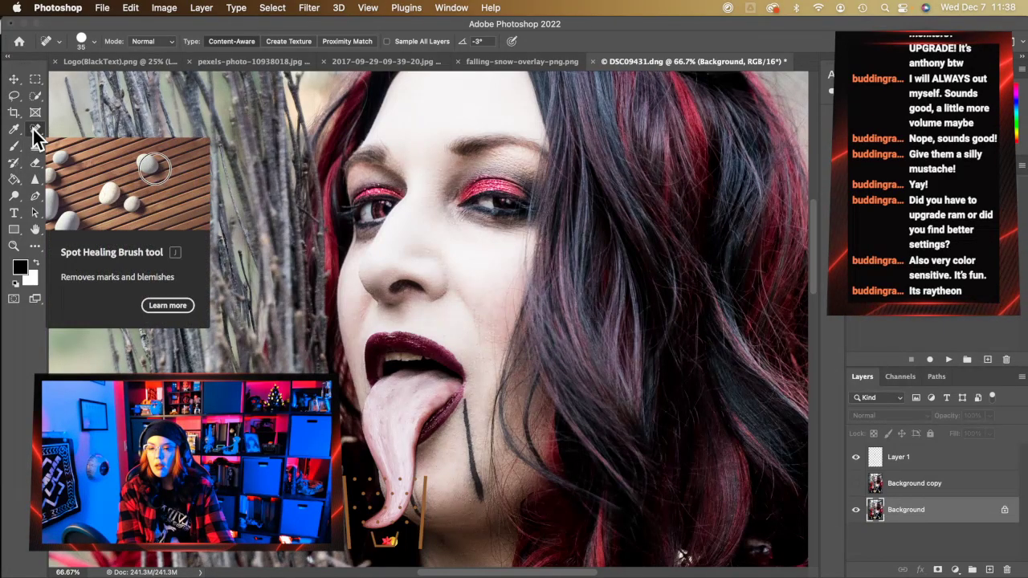
key("bracketleft")
key("bracketleft")
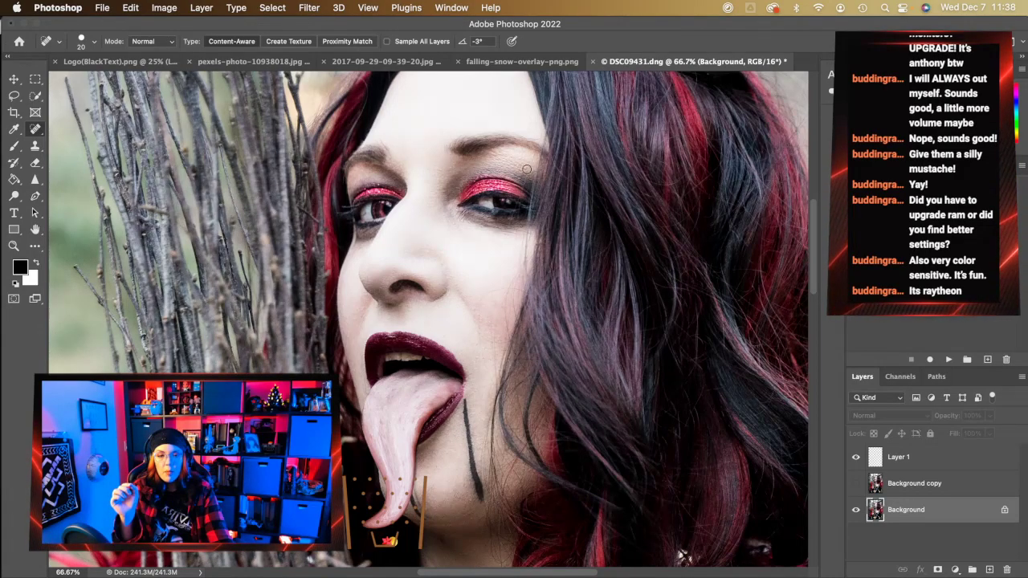
scroll(535, 196, "up", 2)
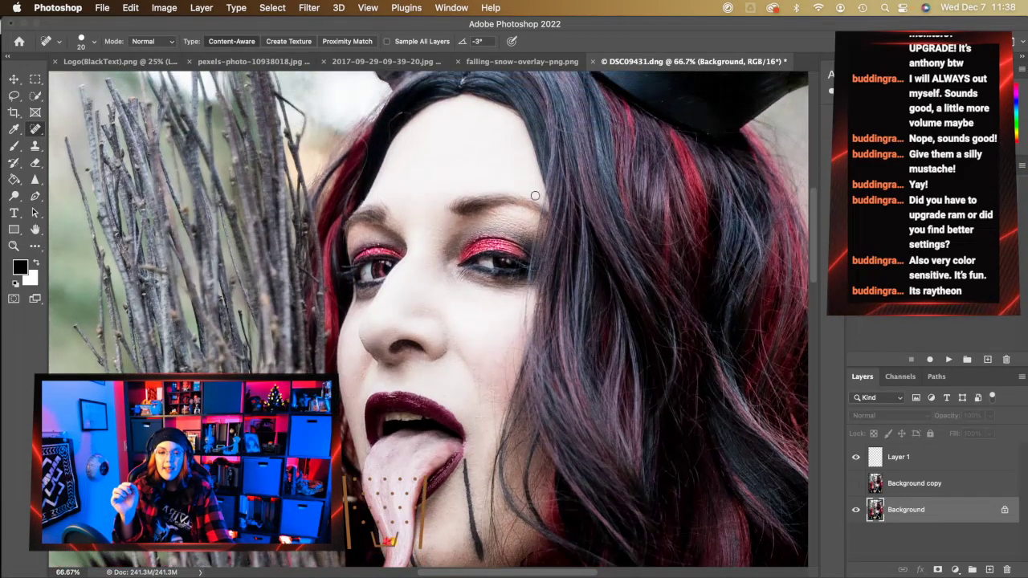
scroll(419, 282, "down", 1)
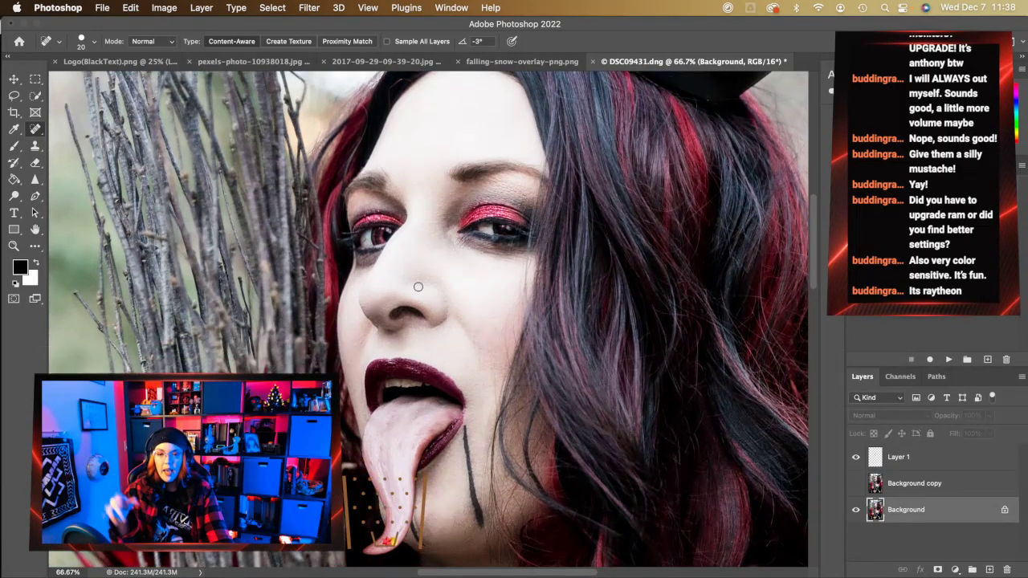
scroll(415, 339, "down", 1)
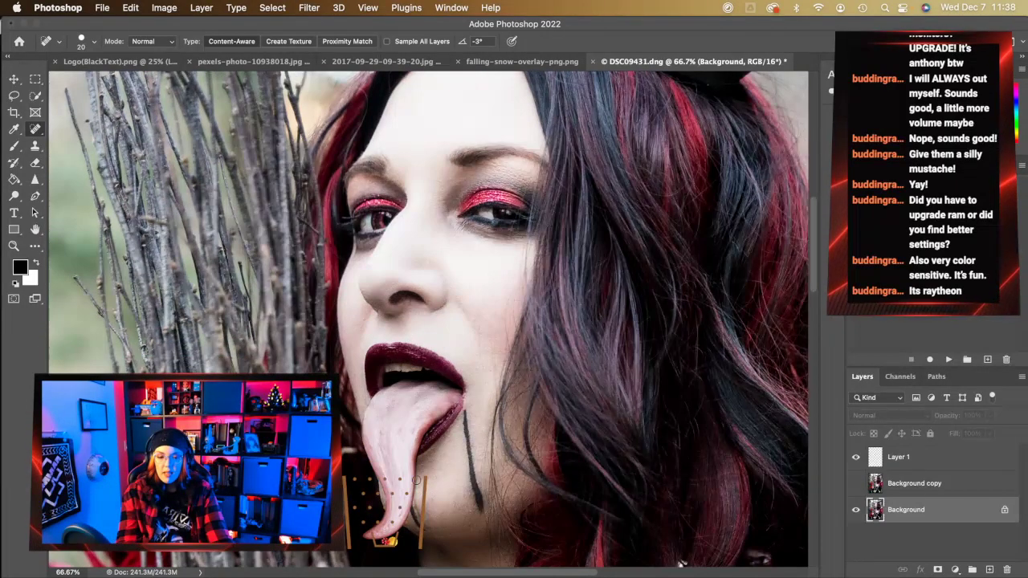
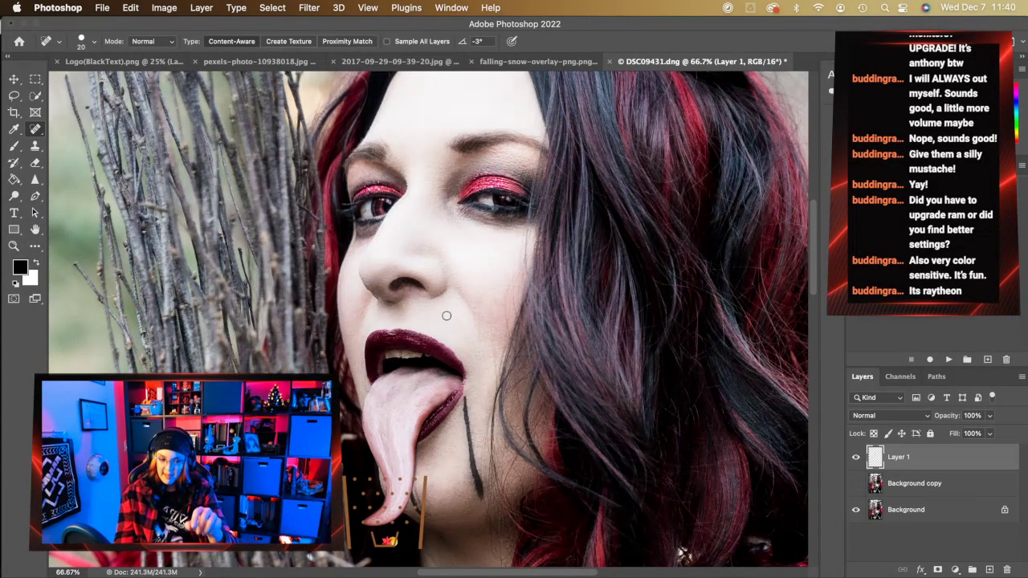
scroll(624, 303, "up", 1)
scroll(624, 303, "right", 1)
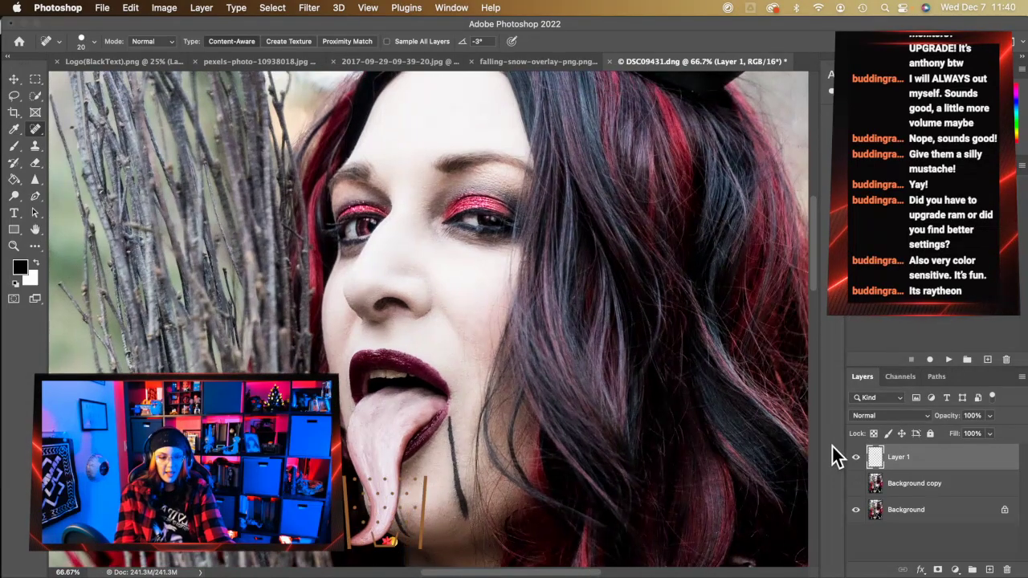
scroll(719, 426, "down", 2)
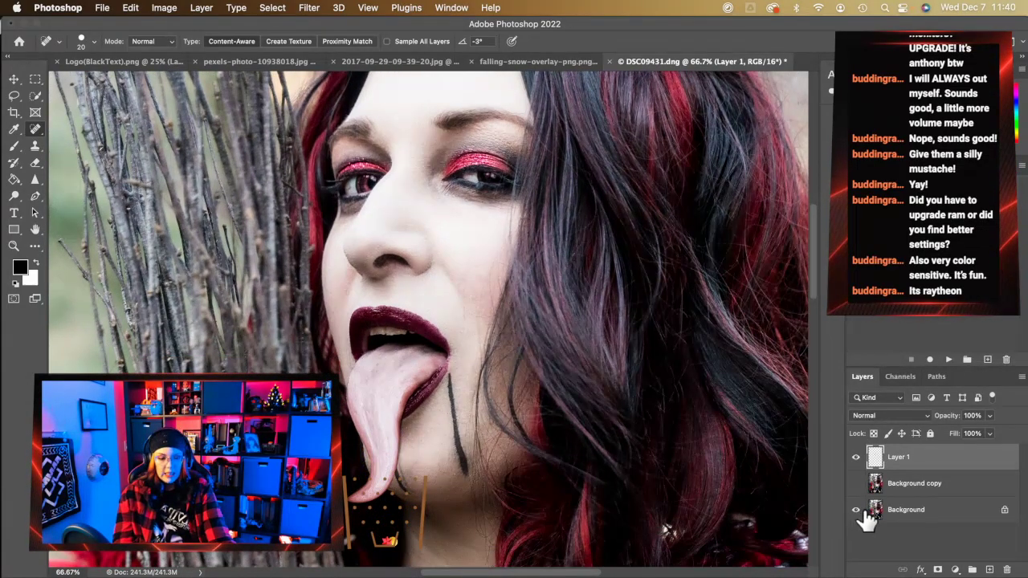
scroll(428, 285, "left", 2)
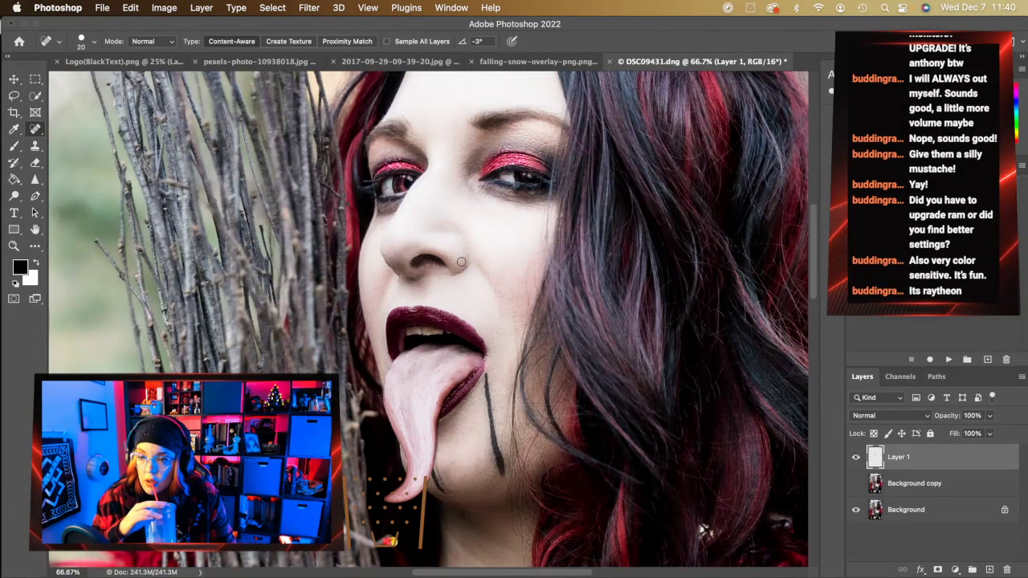
- Flatten the portrait into a single Background layer, discarding the hidden layer
right_click(925, 518)
left_click(921, 530)
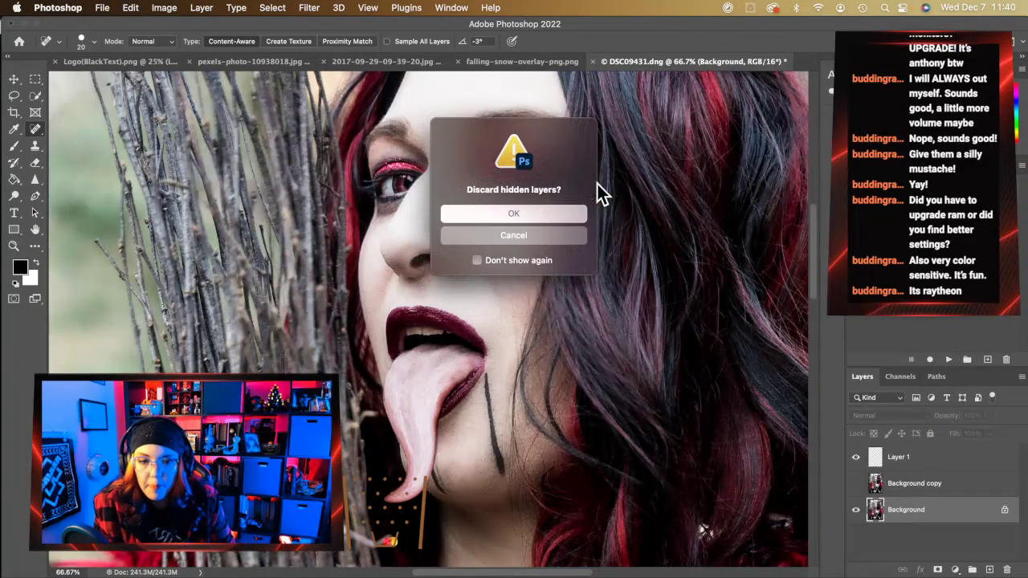
left_click(554, 212)
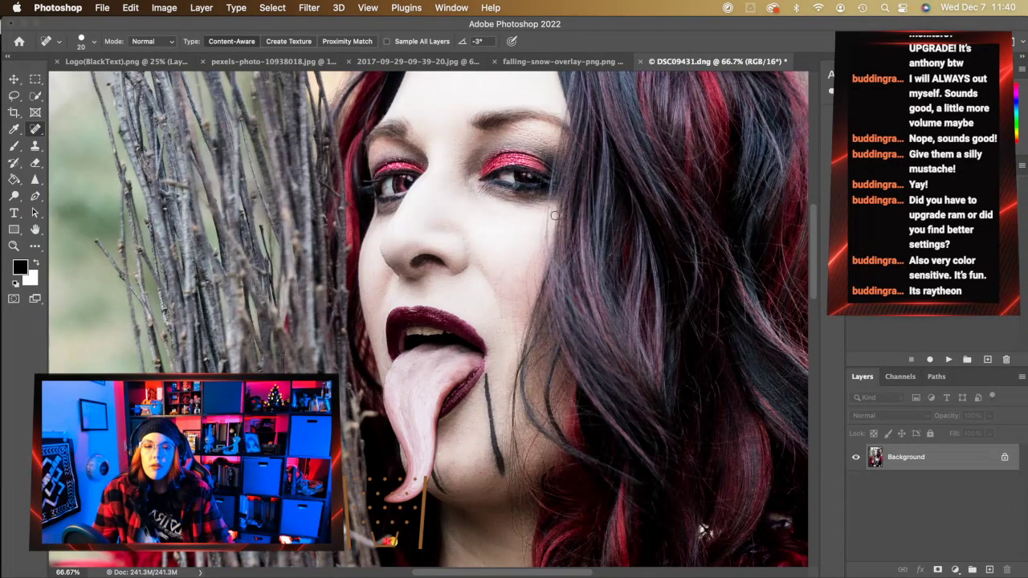
left_click(426, 62)
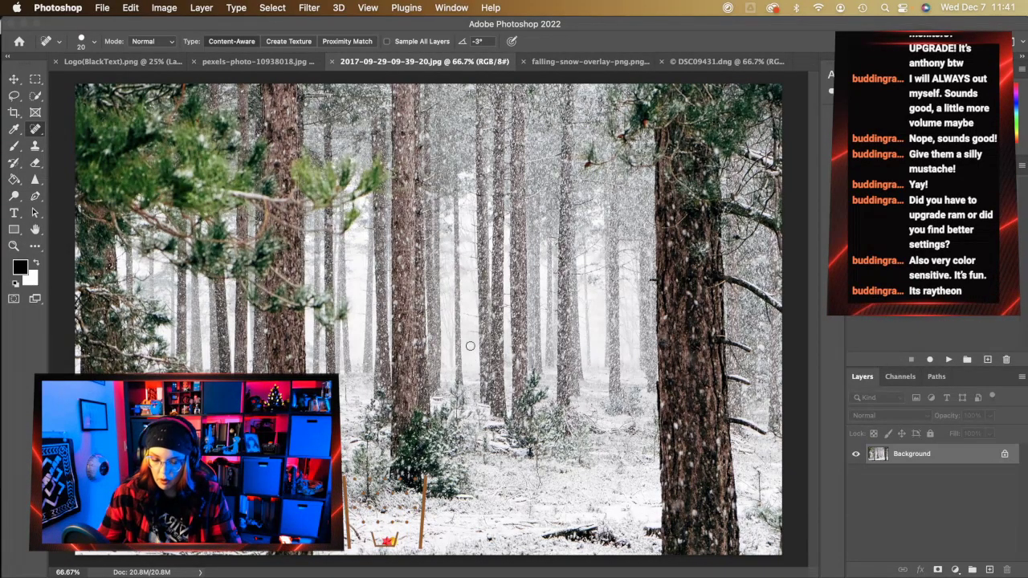
key("super+a")
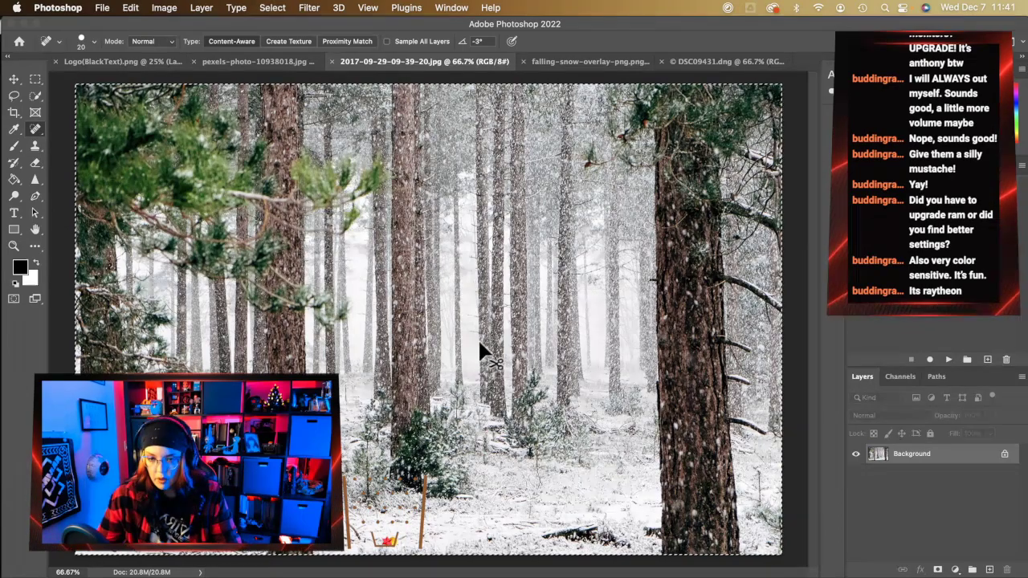
left_click(720, 61)
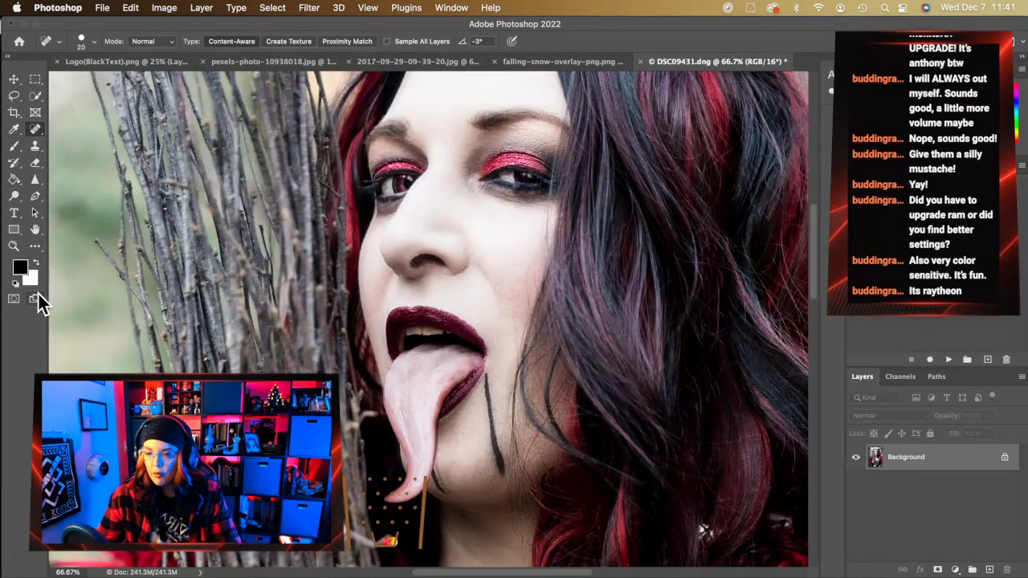
left_click(15, 245)
left_click(411, 42)
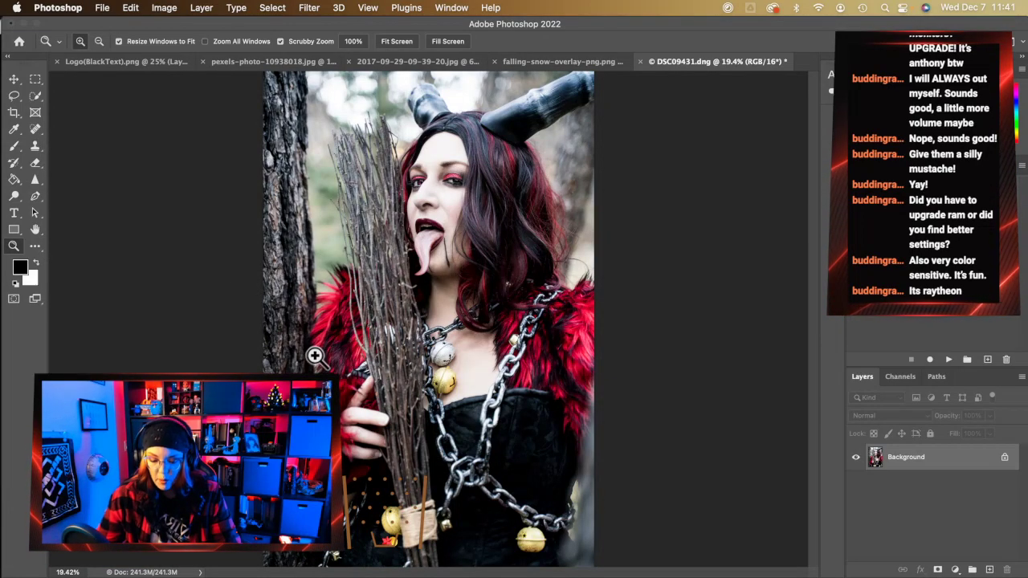
key("super+v")
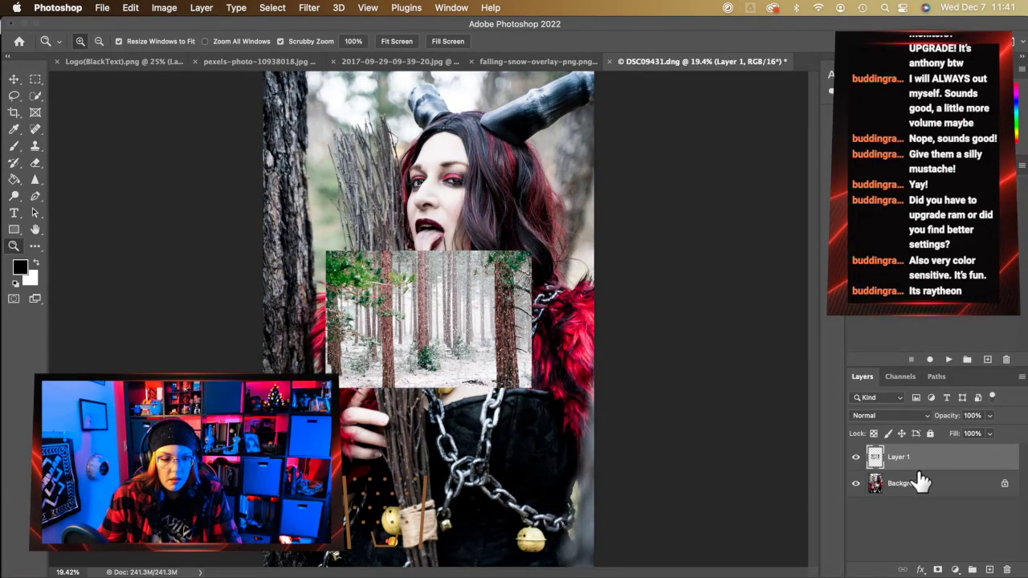
left_click_drag(940, 464, 1006, 569)
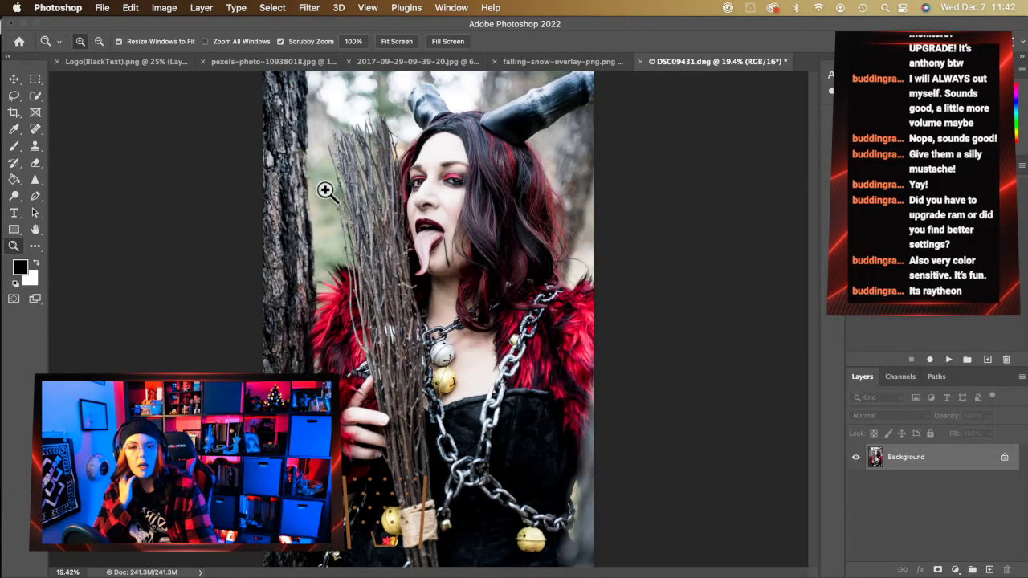
- Copy the whole falling-snow-overlay-png.png image and paste it into DSC09431.dng as a new layer
left_click(532, 61)
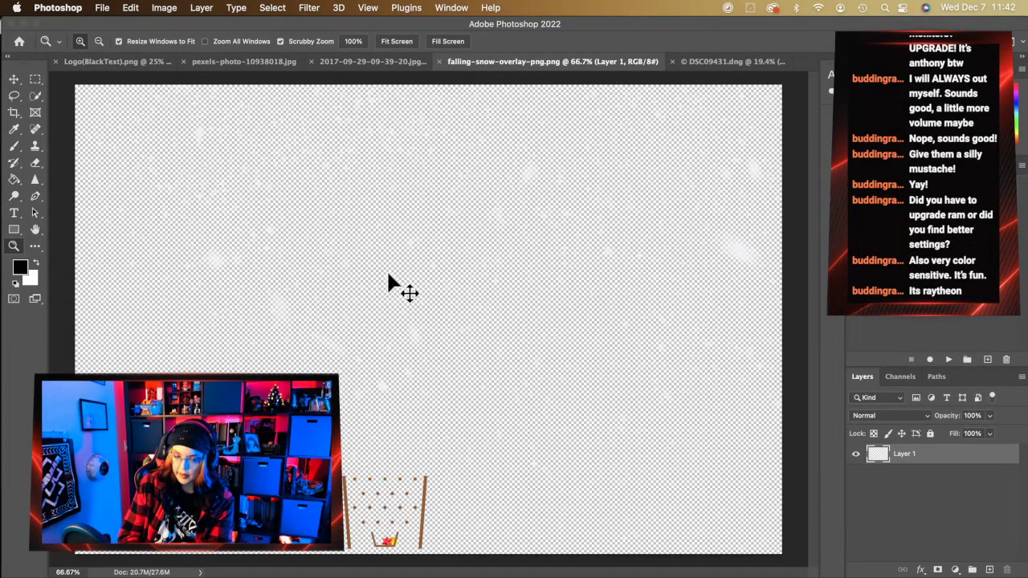
key("super+a")
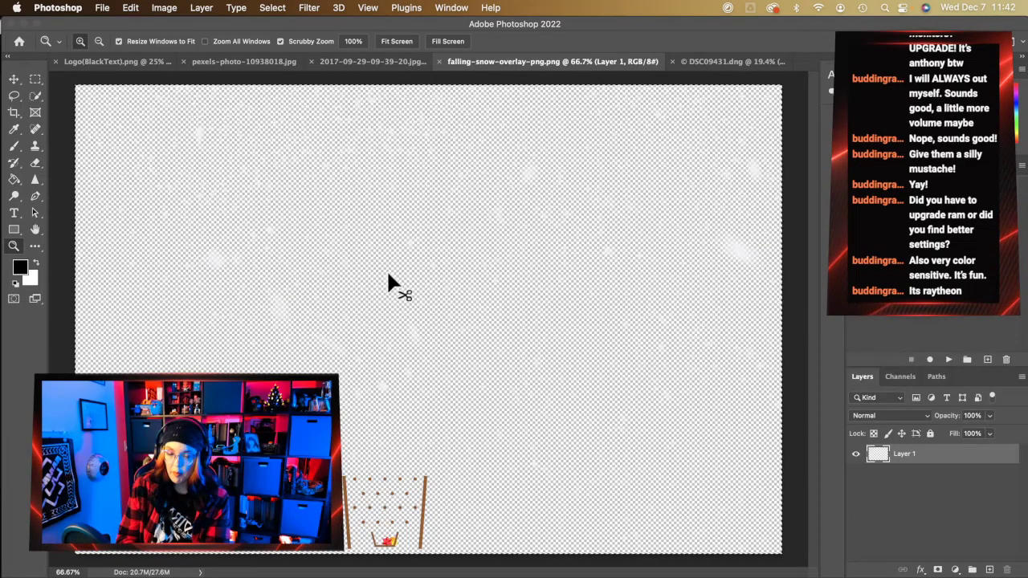
left_click(731, 64)
key("super+v")
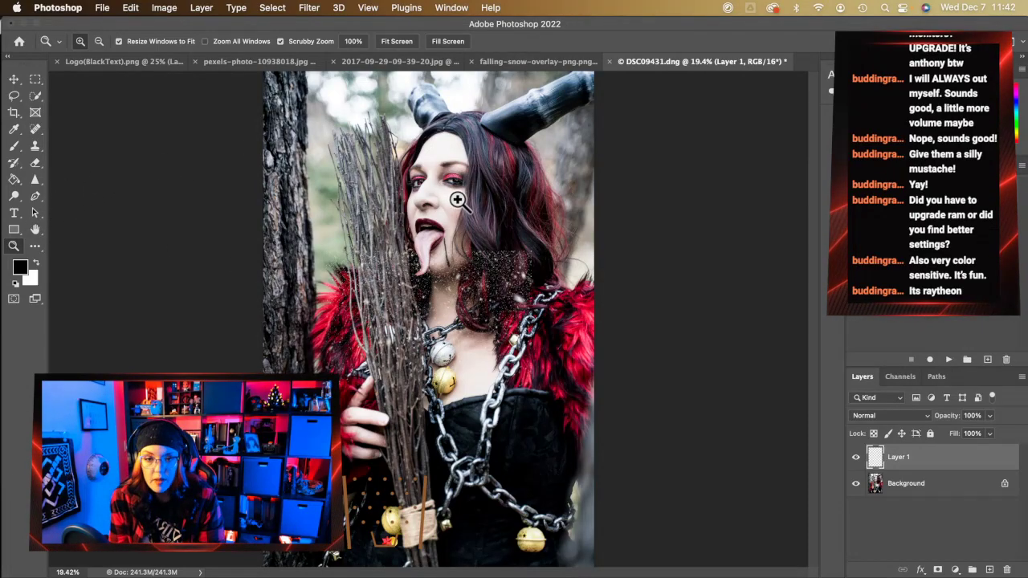
- Scale the snow overlay proportionally to about 389% so it covers the whole portrait
key("alt")
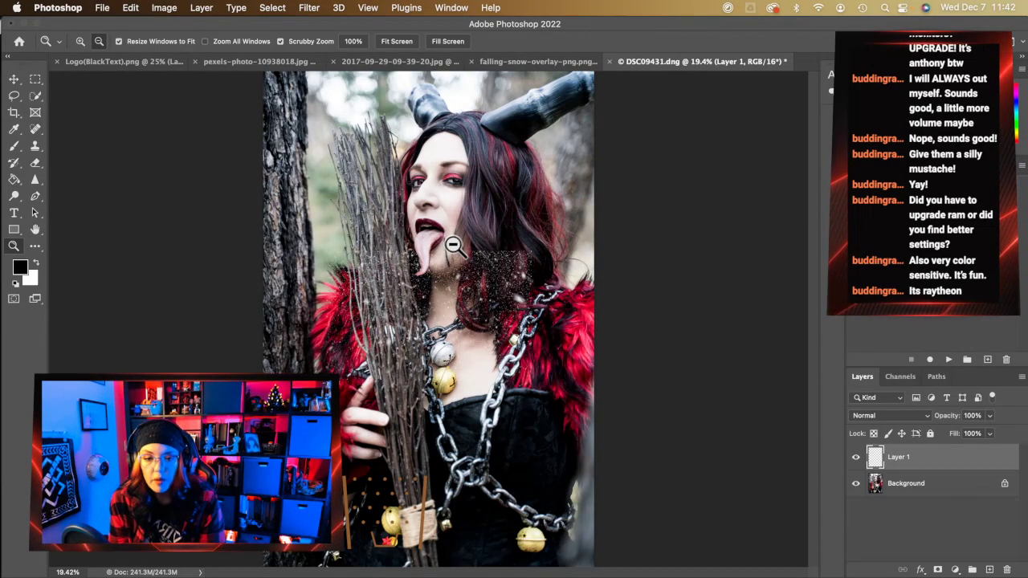
left_click(453, 244, "alt")
key("super+t")
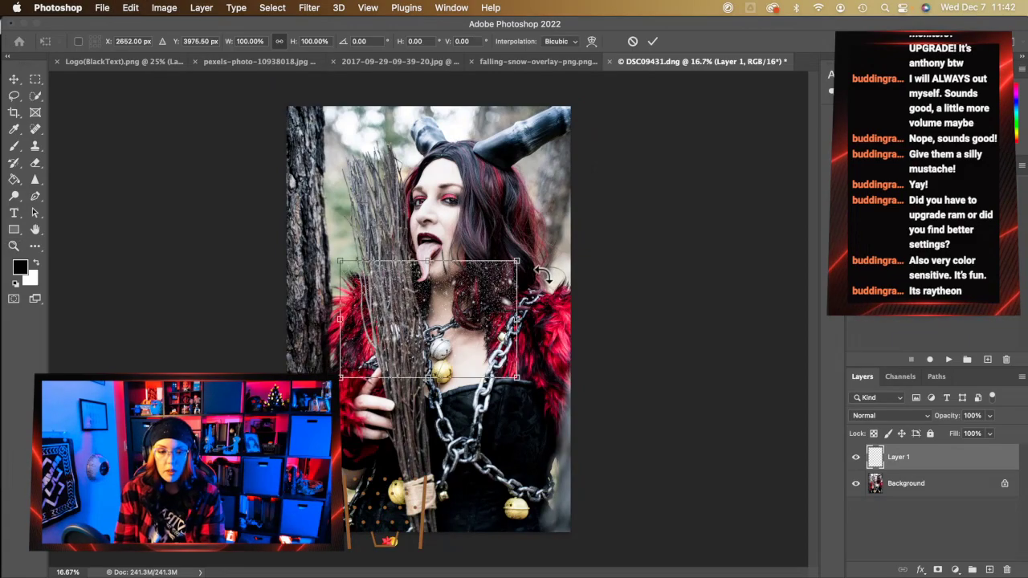
left_click_drag(521, 259, 768, 105)
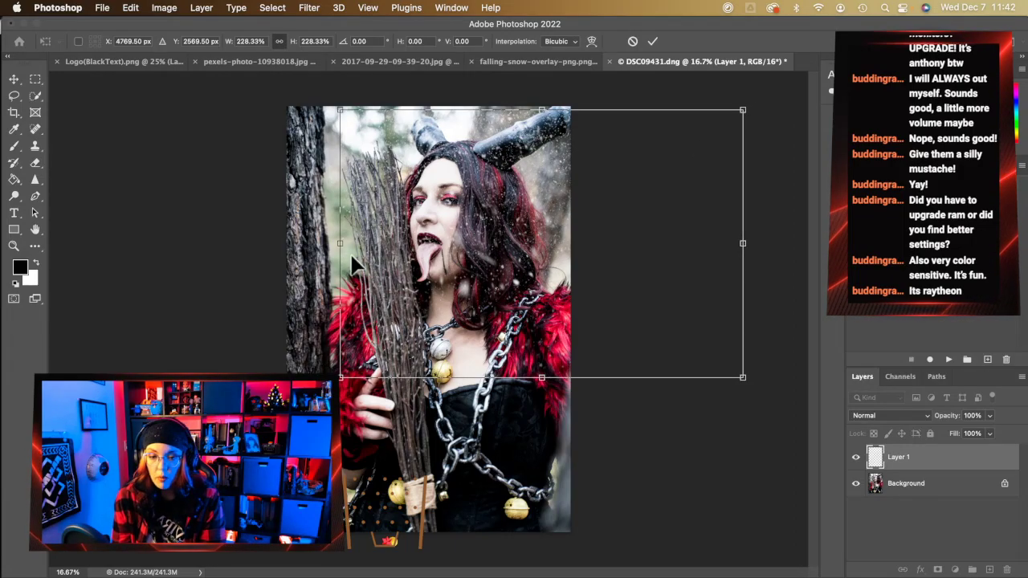
left_click_drag(340, 241, 225, 248)
left_click_drag(651, 294, 536, 420)
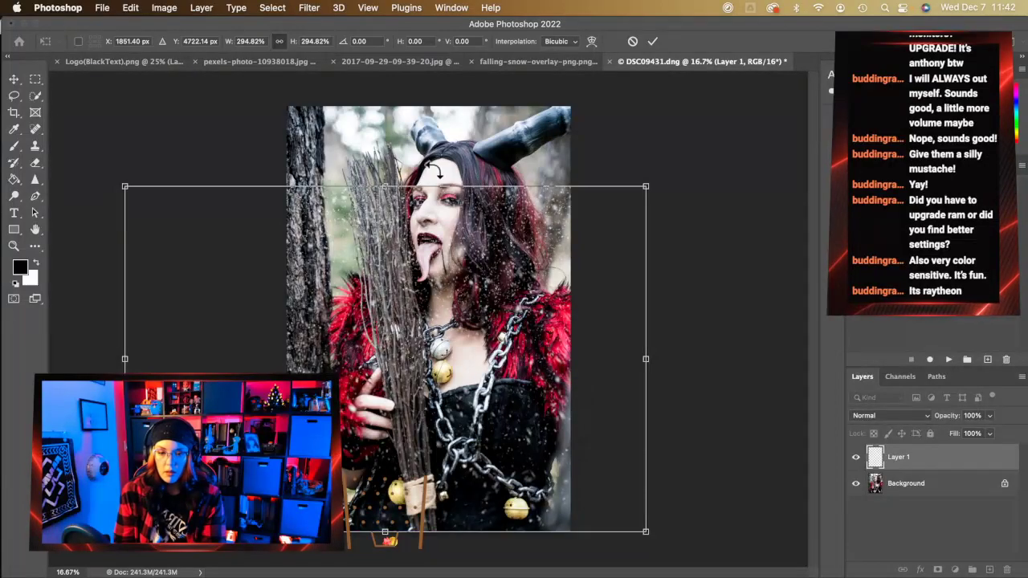
left_click_drag(387, 188, 404, 91)
mouse_move(435, 341)
left_mouse_down()
mouse_move(527, 344)
mouse_move(434, 349)
left_mouse_up()
left_click_drag(432, 96, 434, 81)
left_click_drag(474, 341, 527, 351)
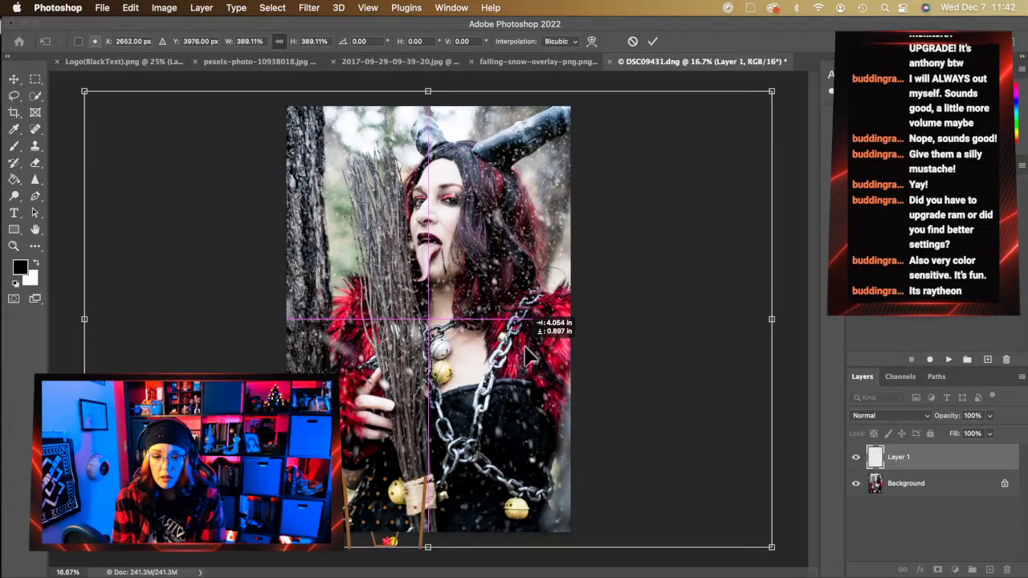
- Enlarge the snow overlay further to about 467.5%, reposition its flakes over the portrait, and apply the transformation
left_click_drag(451, 96, 444, 50)
left_click_drag(603, 264, 543, 282)
left_click_drag(747, 315, 791, 315)
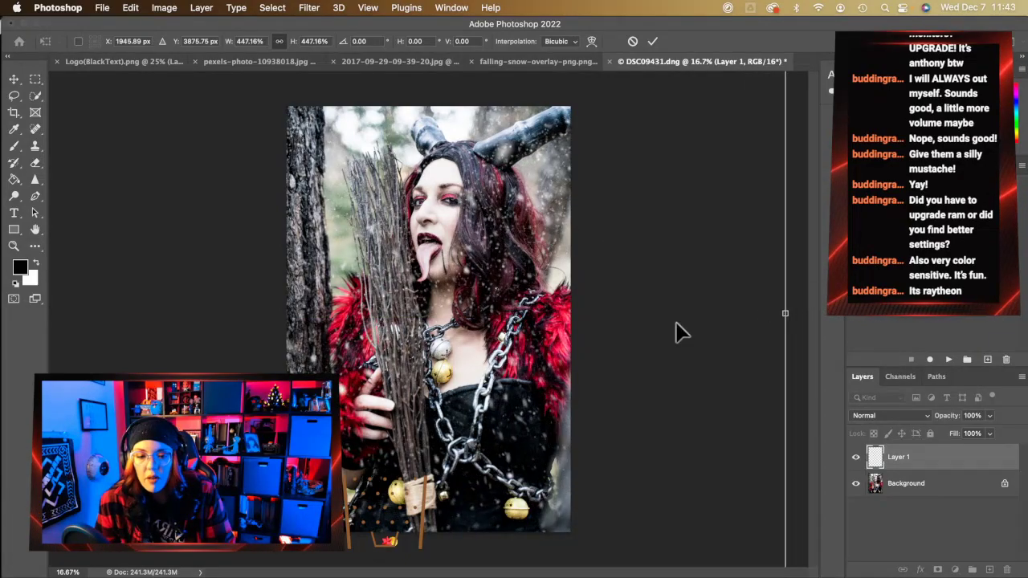
left_click_drag(679, 331, 586, 337)
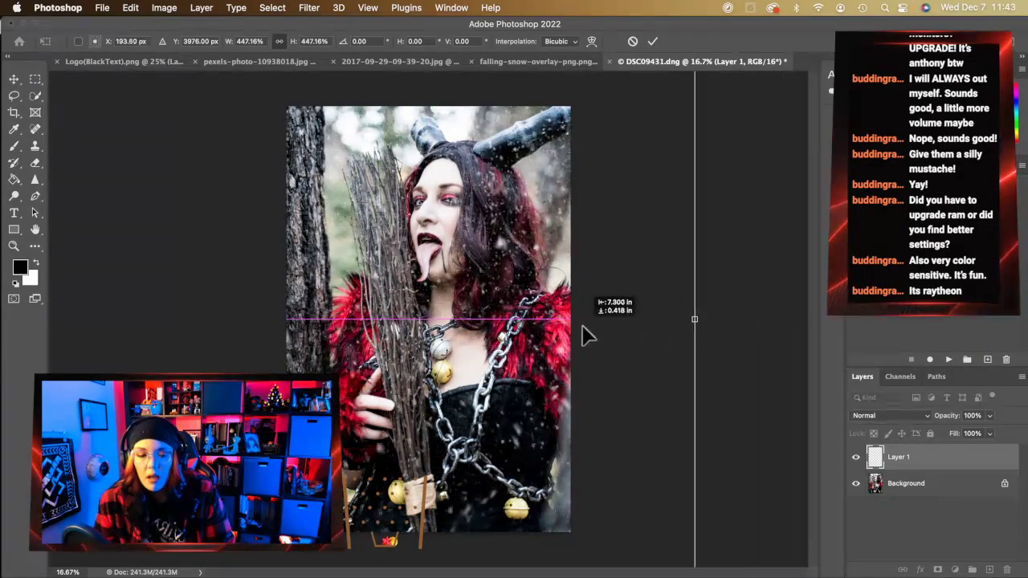
left_click_drag(699, 321, 747, 325)
left_click_drag(615, 340, 629, 311)
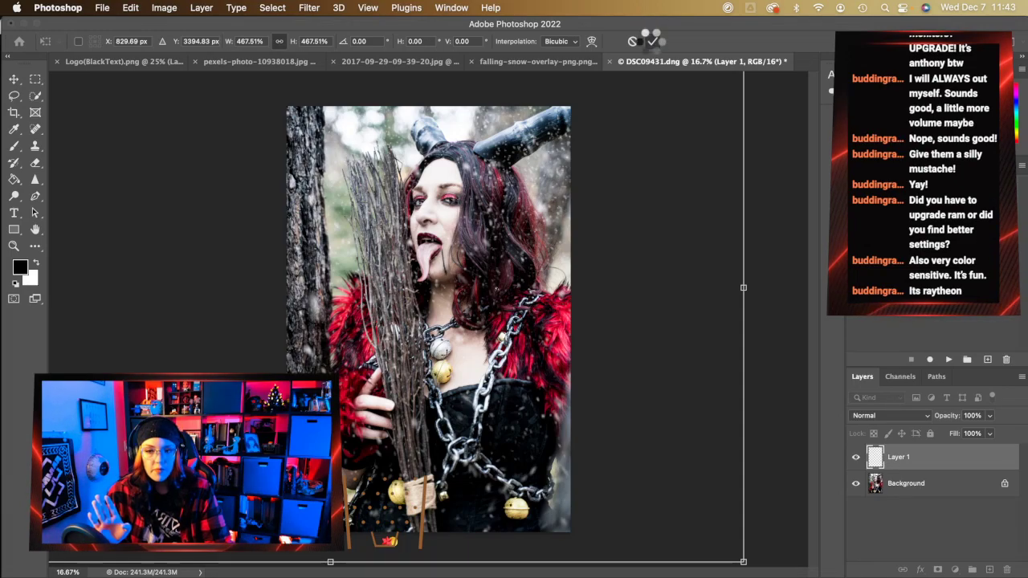
key("Return")
- Set up the Eraser with an 800 px brush at 15% opacity for the snow layer
key("z")
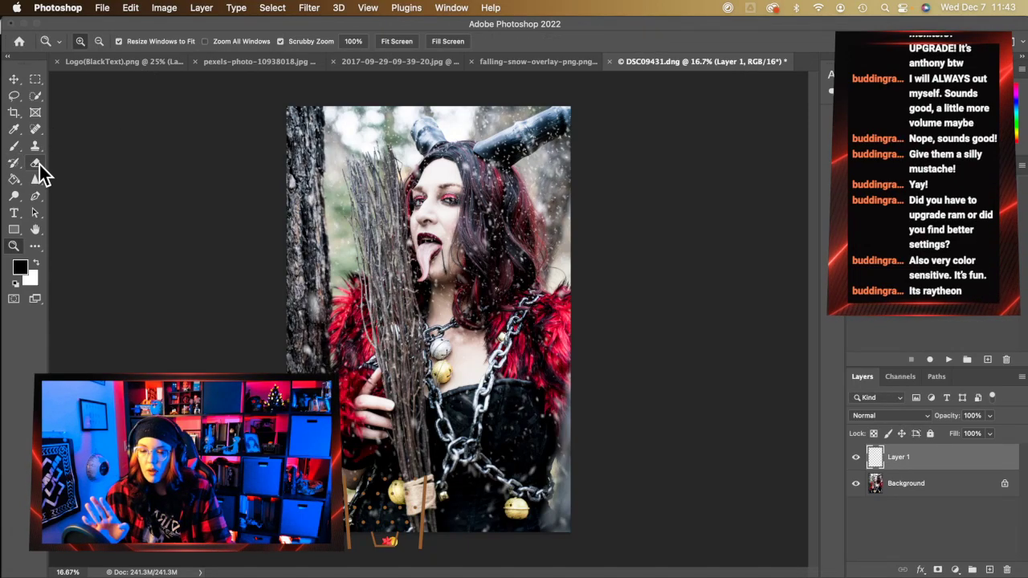
left_click(38, 164)
key("bracketright")
key("bracketright")
key("bracketright")
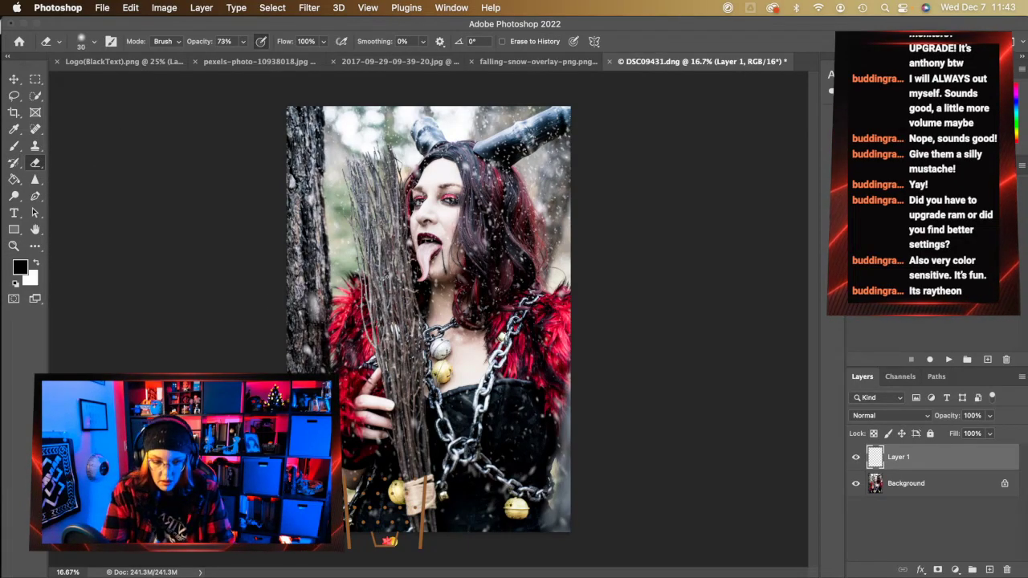
key("bracketright")
key("bracketright")
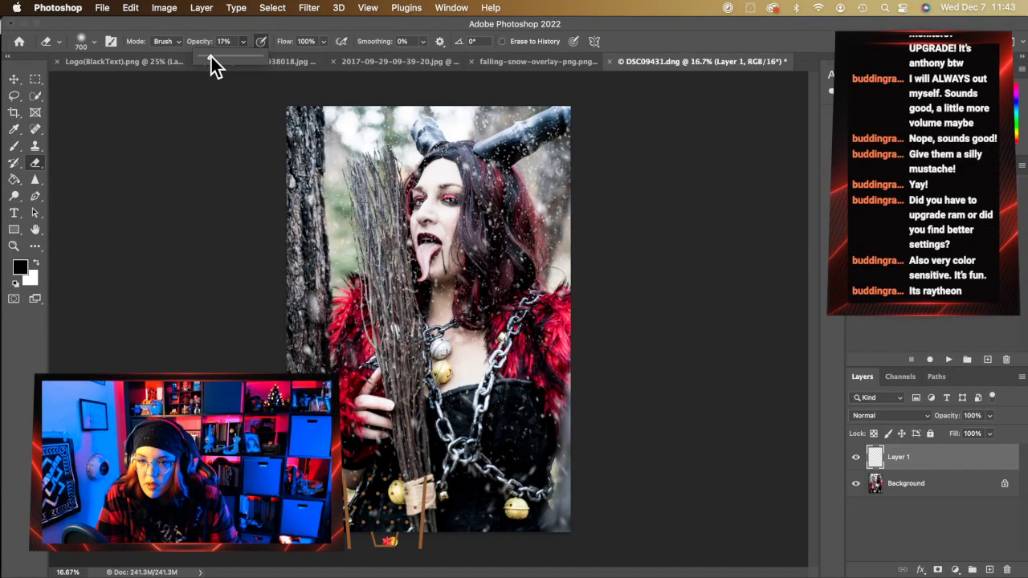
left_click_drag(212, 58, 207, 58)
key("bracketright")
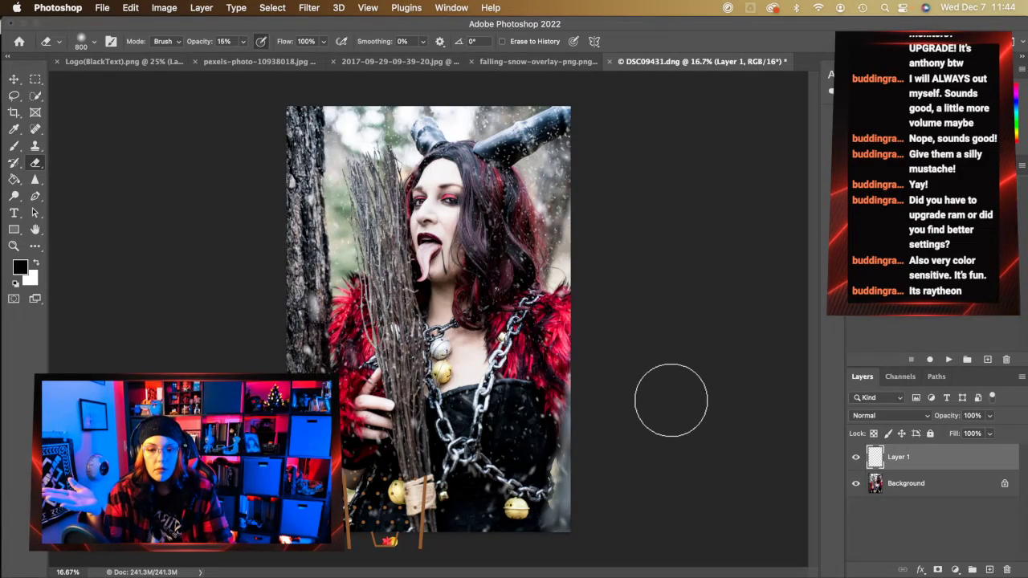
- Toggle Layer 1's visibility repeatedly to compare the portrait with and without the snow
left_click(855, 457)
left_click(855, 457)
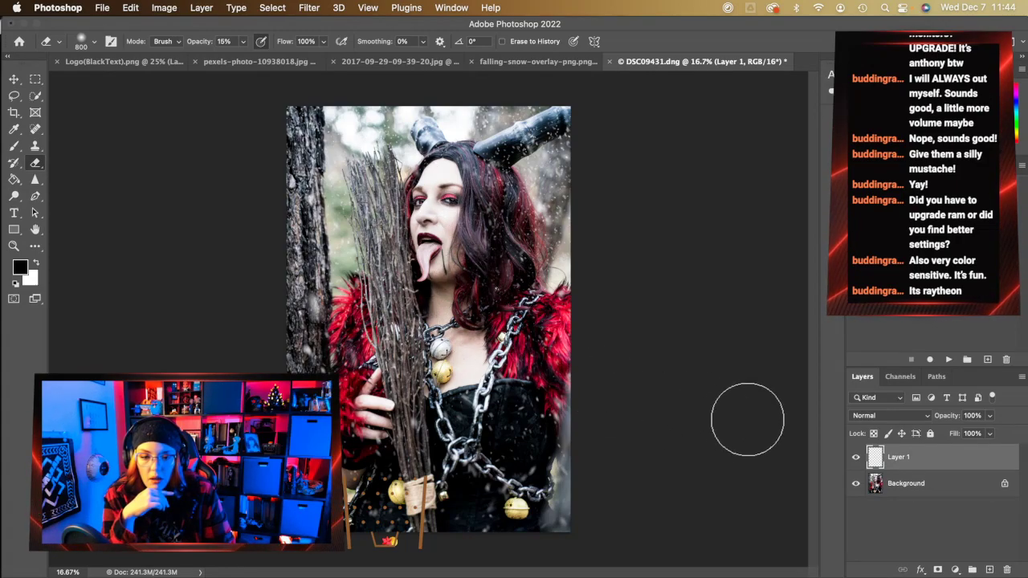
left_click(856, 457)
left_click(856, 457)
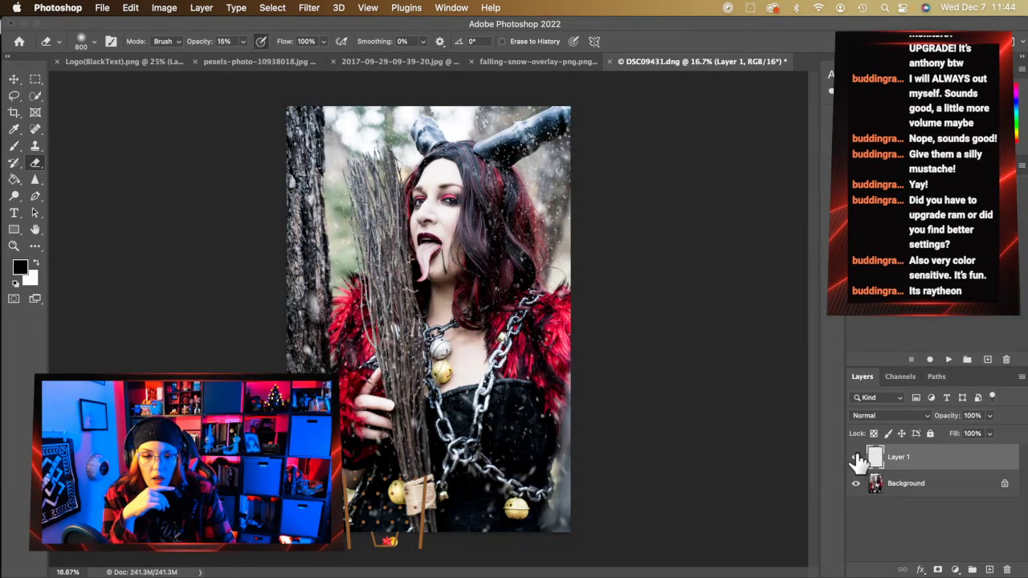
left_click(856, 457)
left_click(855, 456)
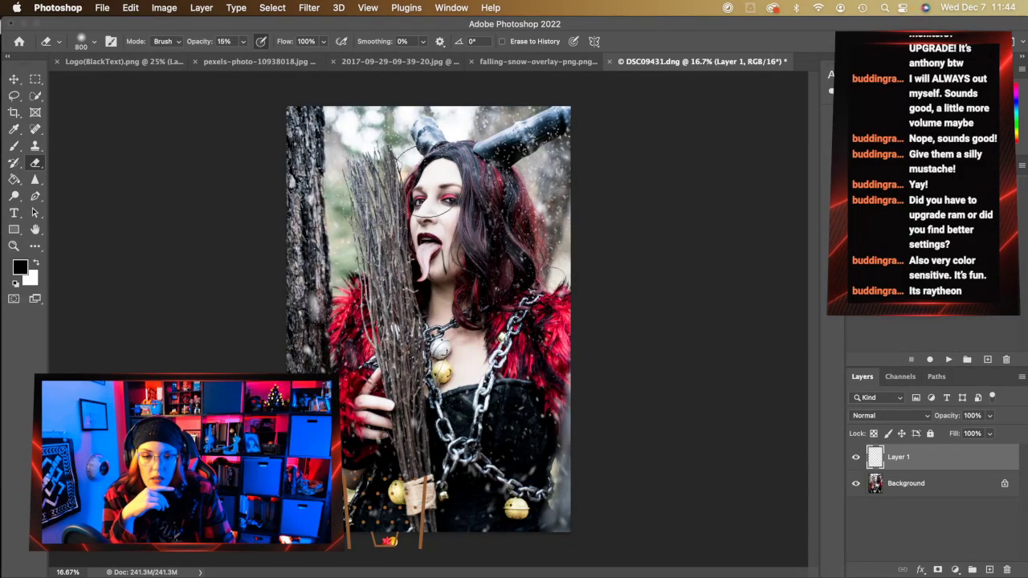
left_click(856, 457)
left_click(856, 457)
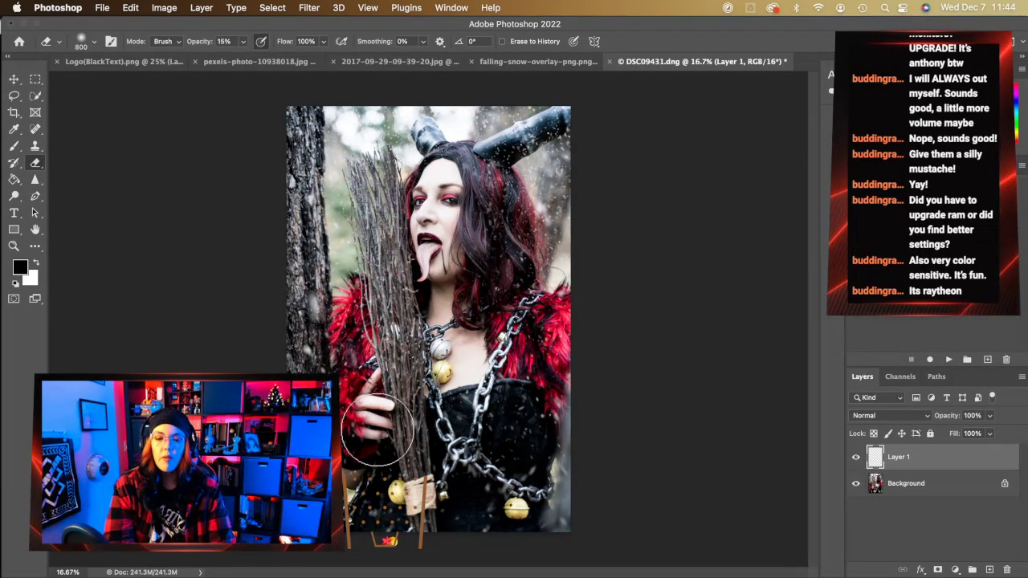
- Flatten the snow layer and portrait into a single Background layer, then close DSC09431.dng with its changes saved
right_click(897, 485)
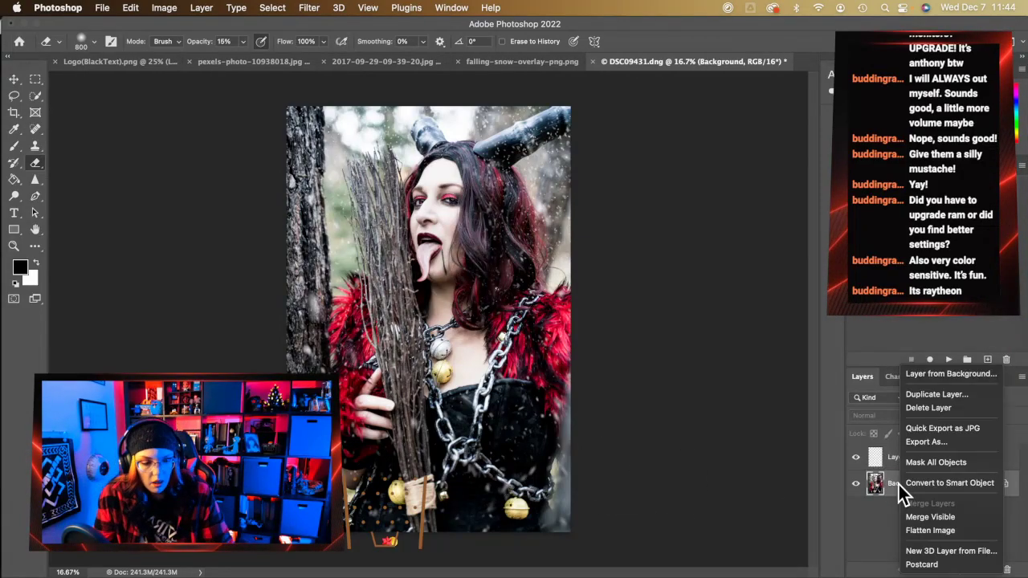
left_click(930, 530)
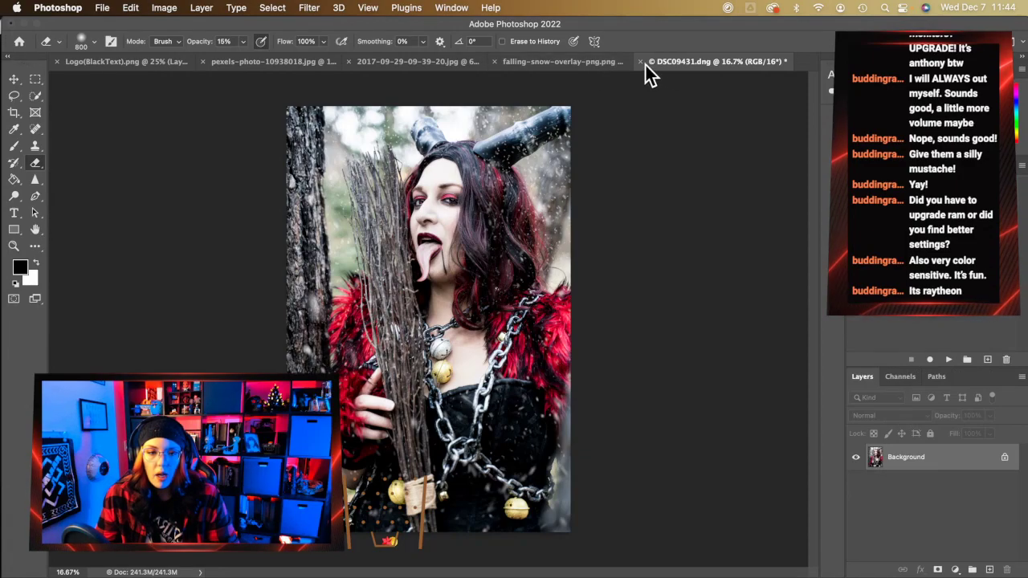
left_click(640, 62)
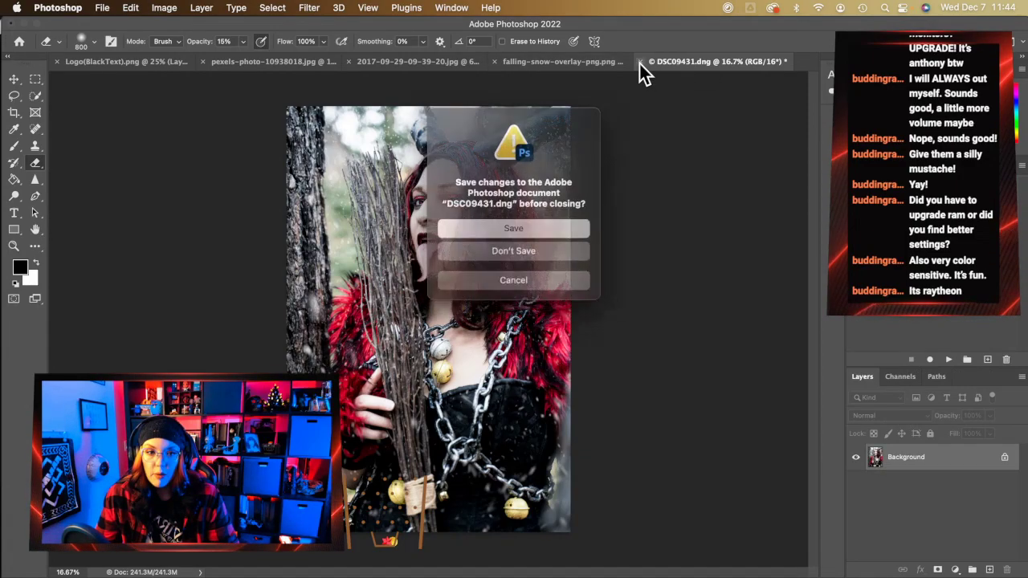
left_click(507, 229)
- Switch to Lightroom Classic and look through the horned-character portraits in the filmstrip for the saved snow edit
mouse_move(1027, 329)
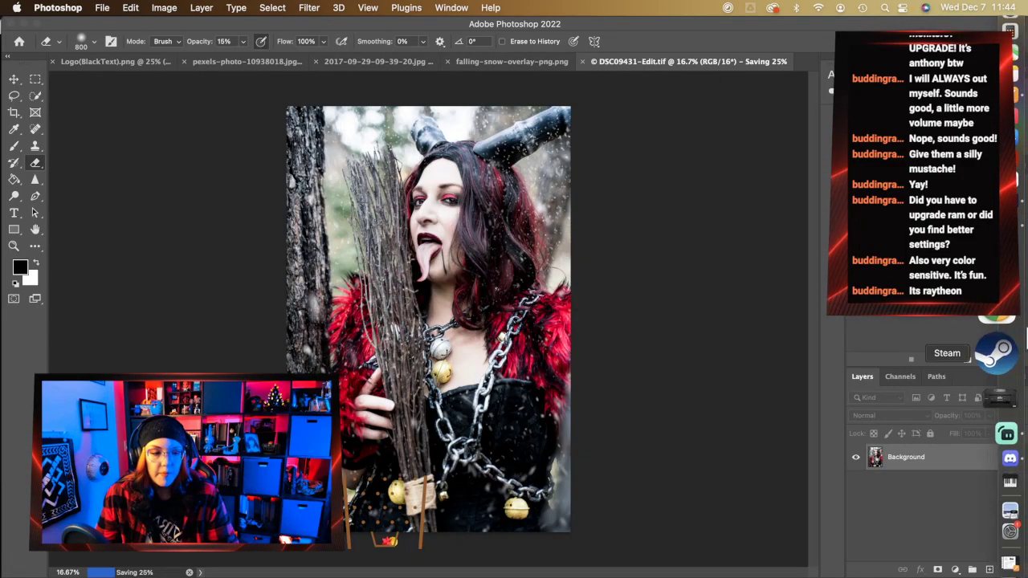
left_click(1002, 277)
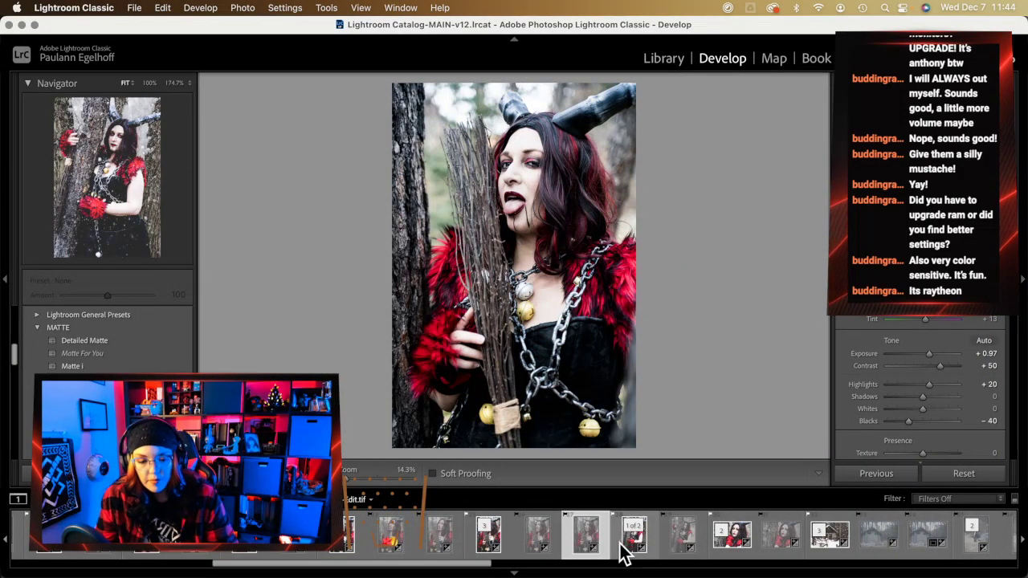
scroll(625, 552, "down", 3)
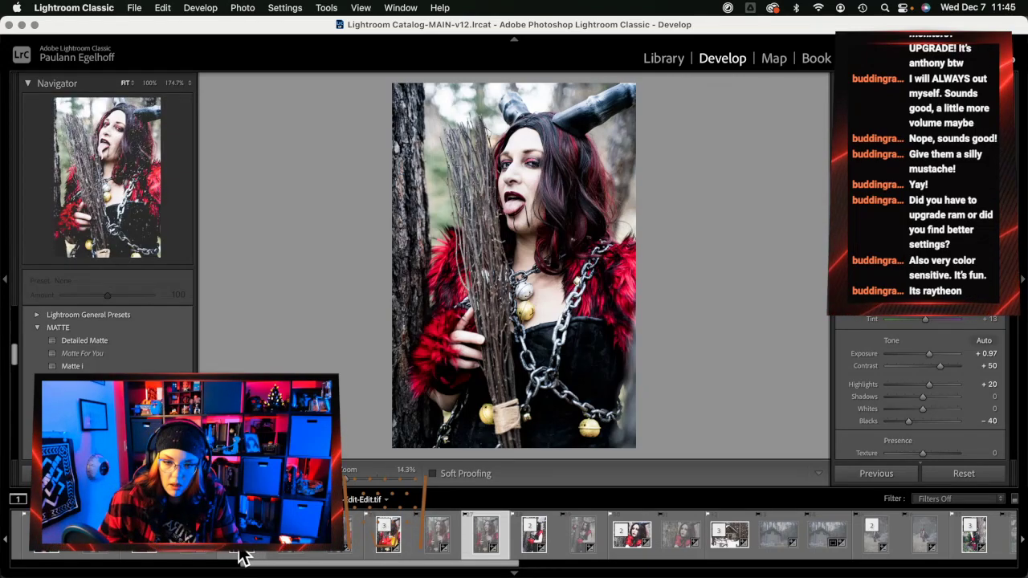
left_click(433, 554)
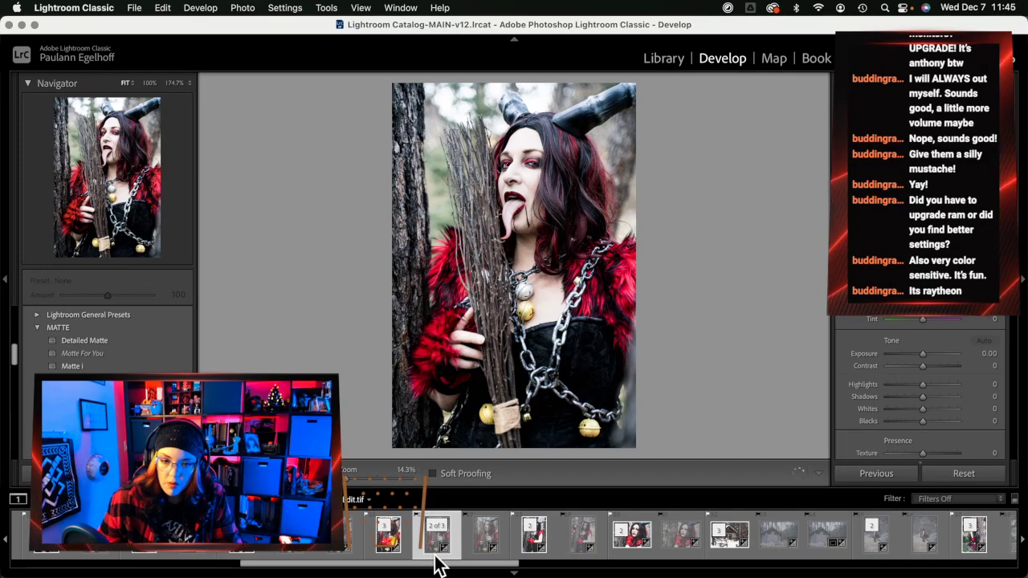
left_click(531, 554)
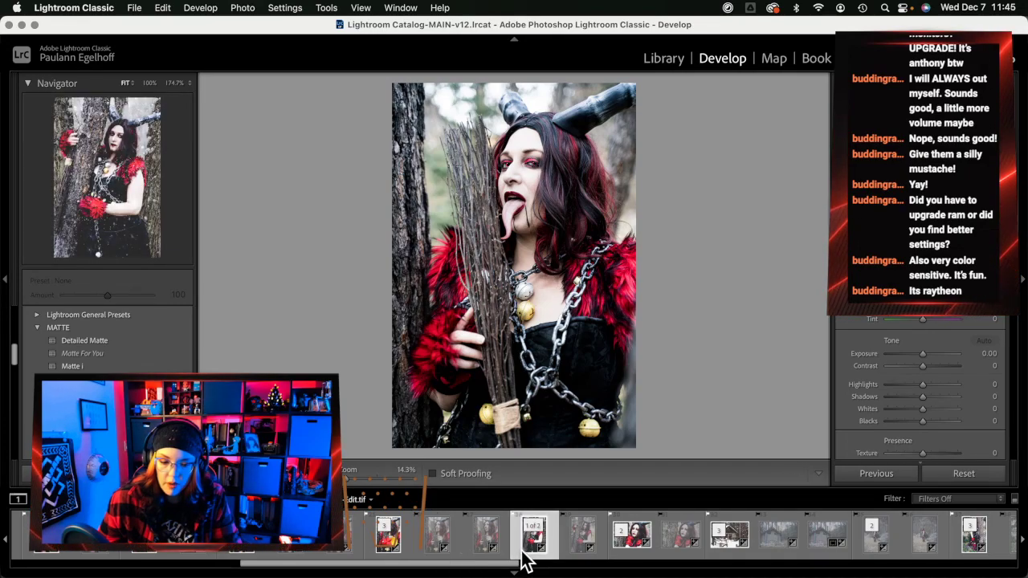
left_click(478, 558)
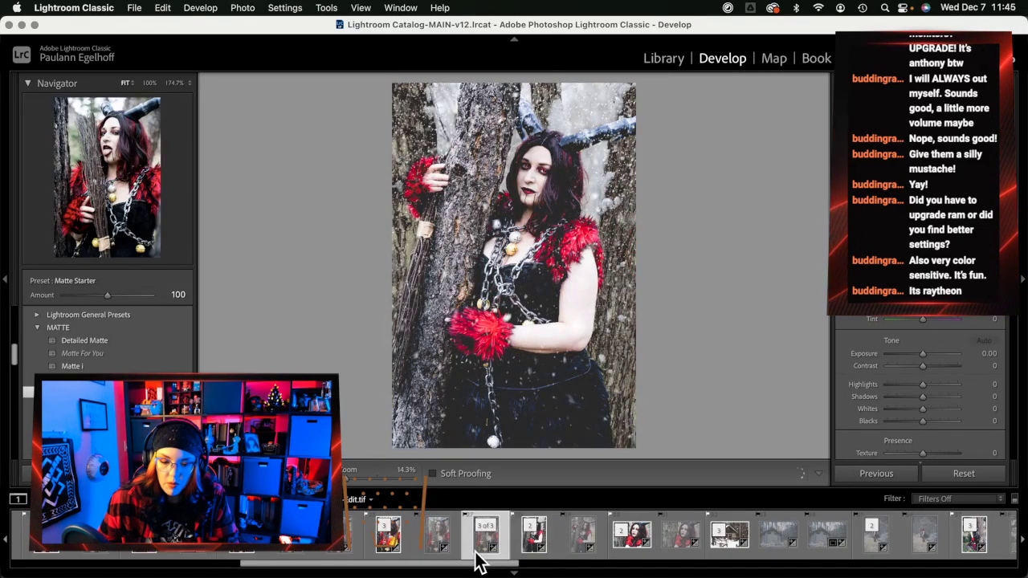
left_click(388, 559)
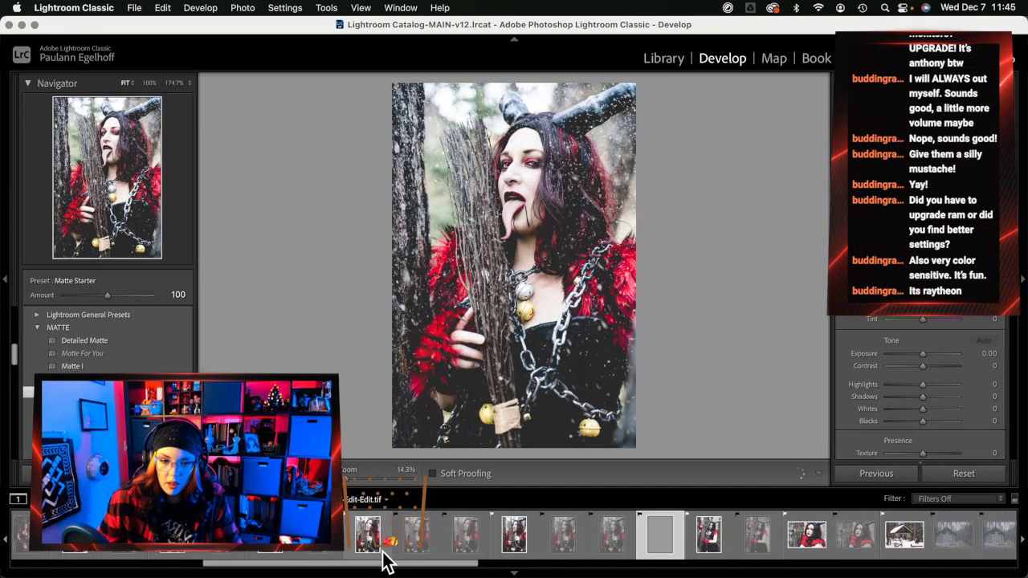
- Compare the new snowy long-tongue edit with the earlier matte version and the snow-free original in its four-image stack
left_click(506, 560)
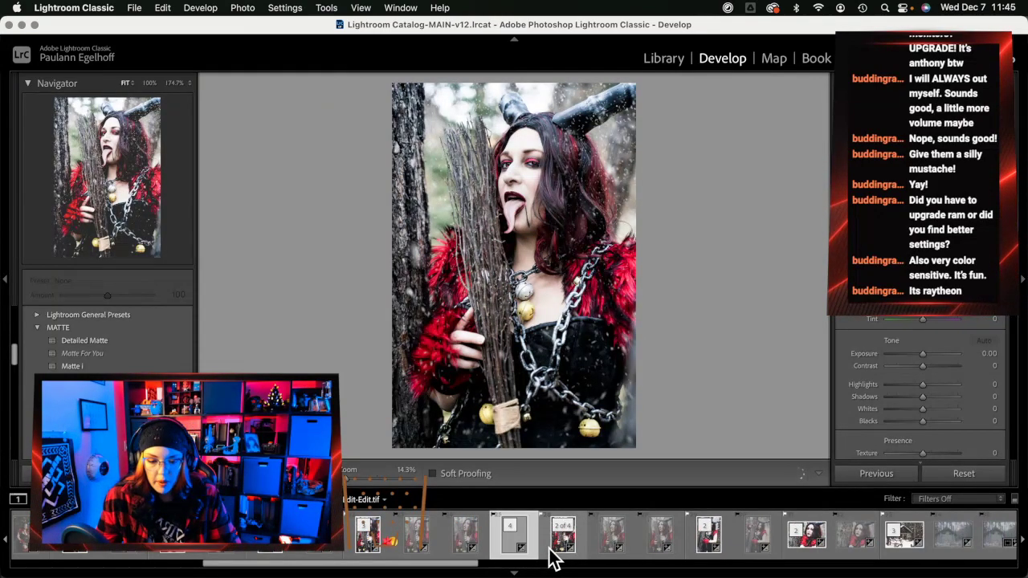
left_click(553, 560)
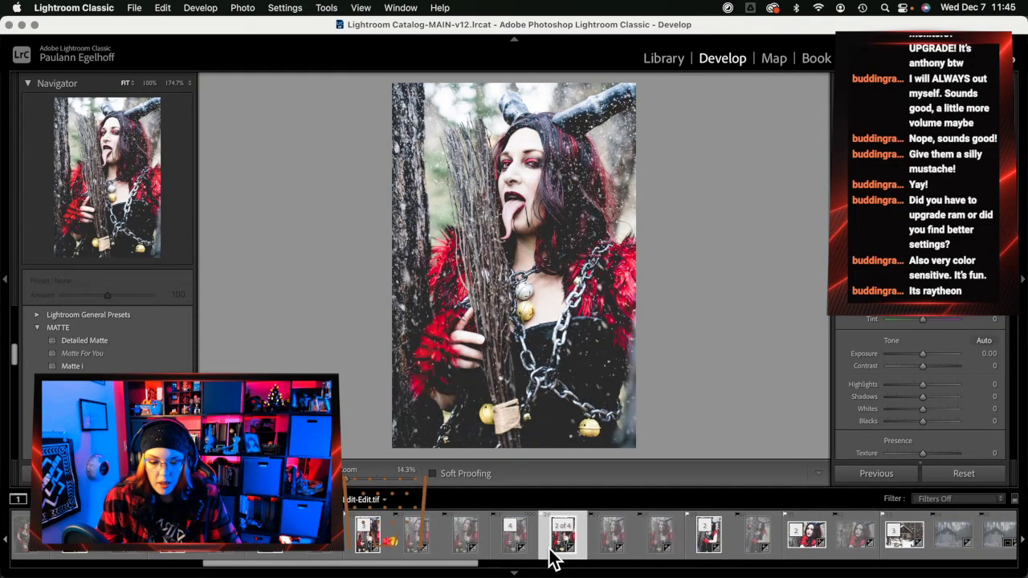
left_click(647, 554)
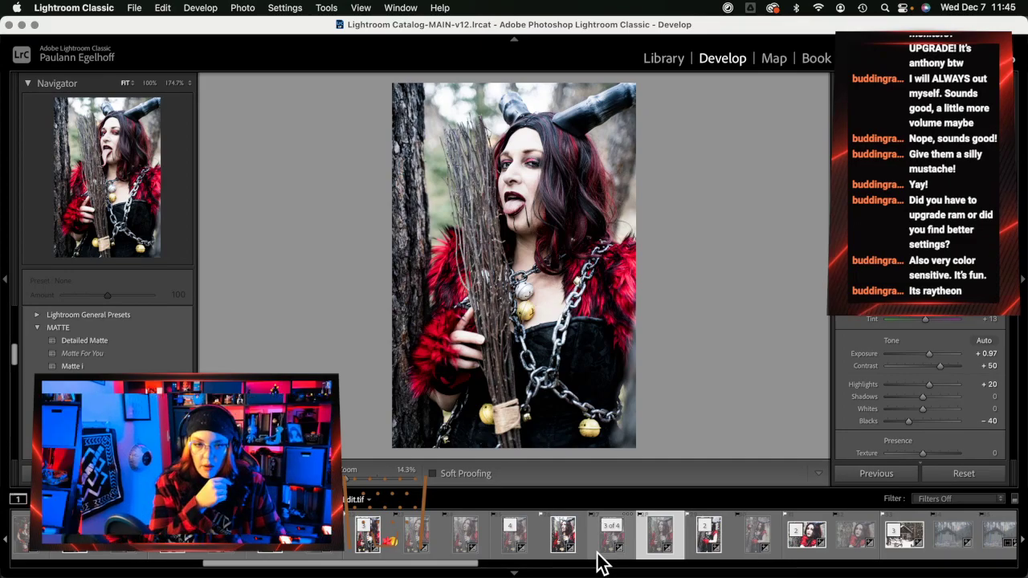
left_click(499, 550)
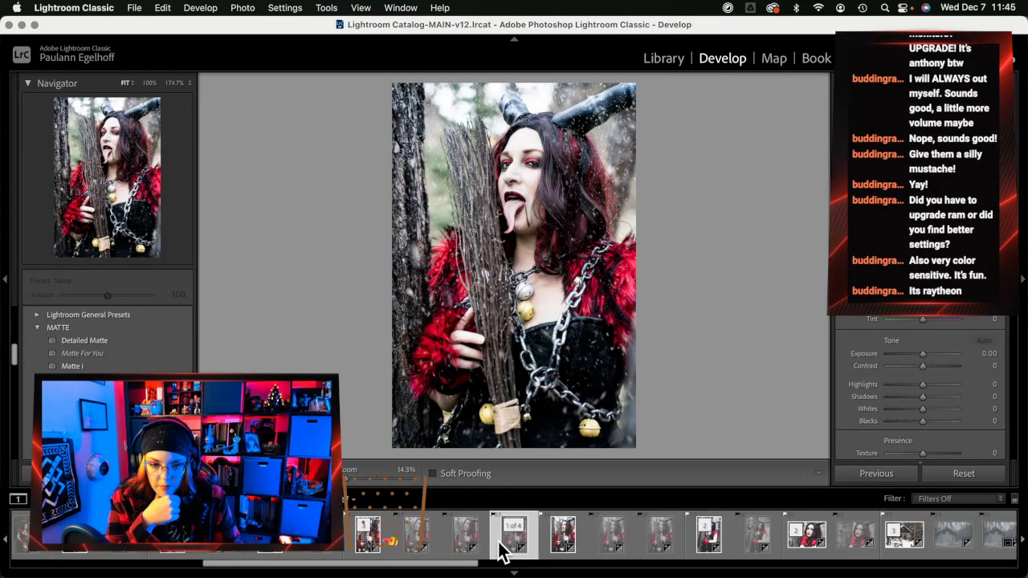
left_click(697, 551)
left_click(654, 542)
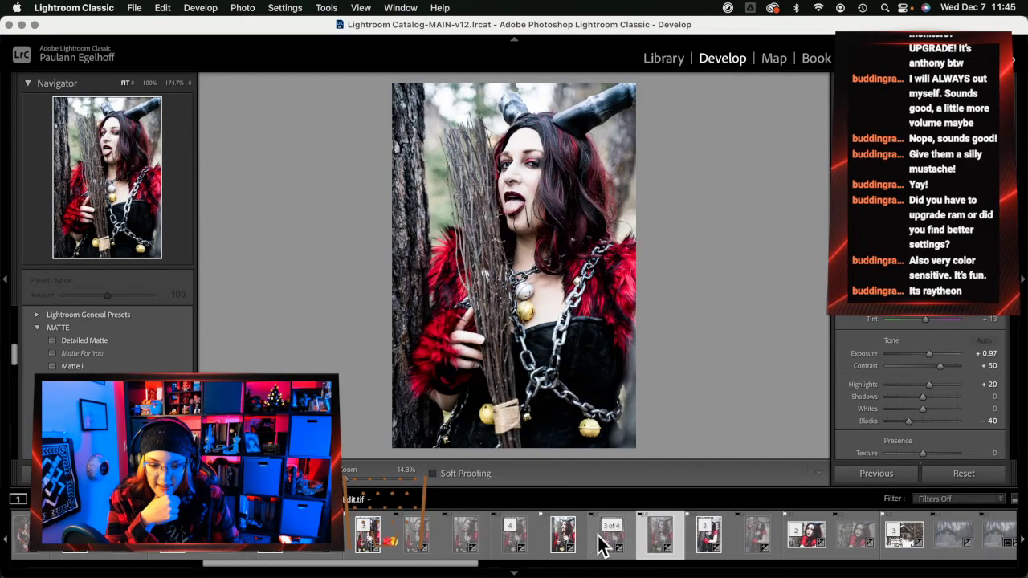
left_click(498, 538)
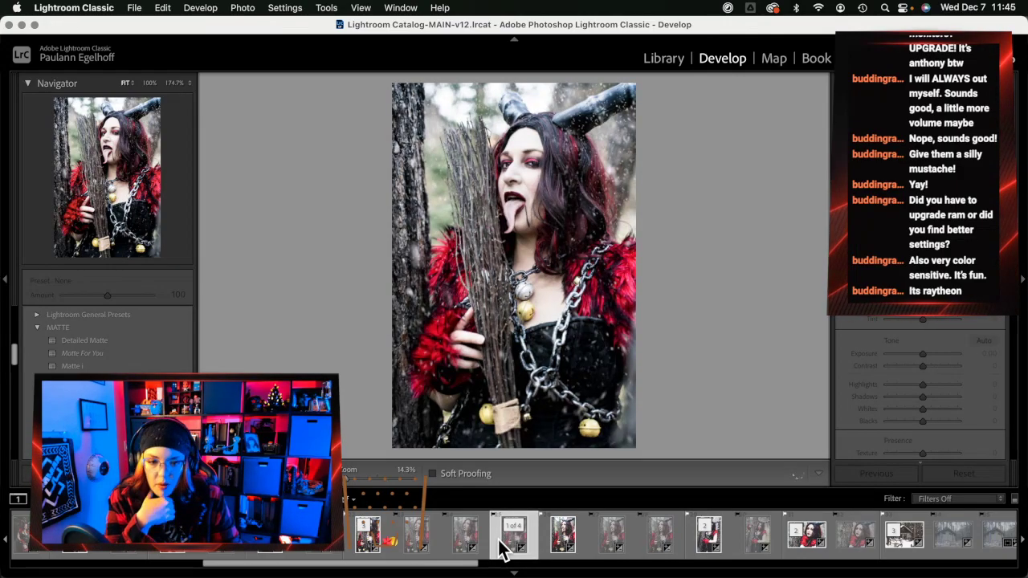
- Compare the first two versions in the long-tongue portrait's four-image stack by switching between them repeatedly
left_click(548, 538)
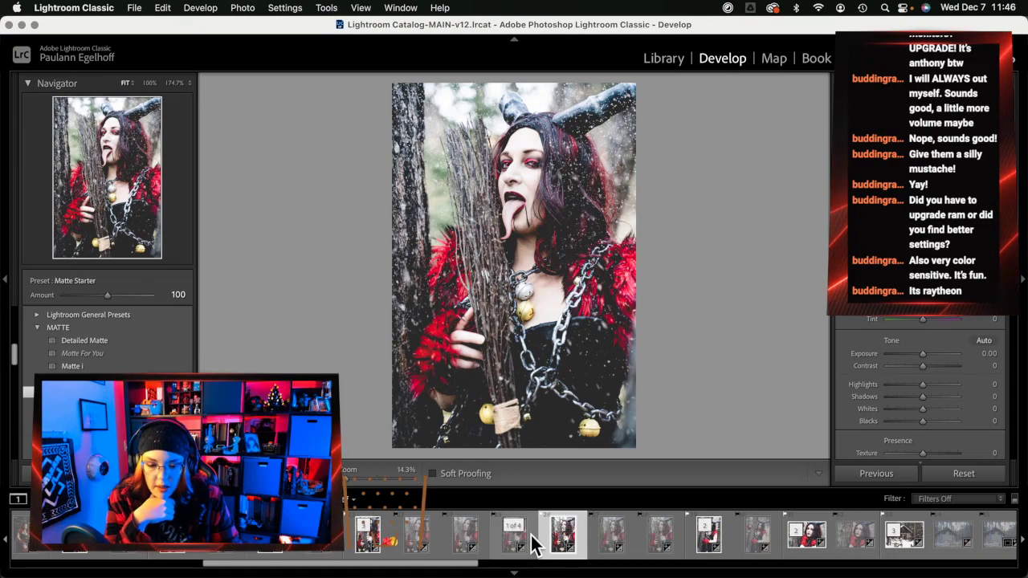
left_click(497, 537)
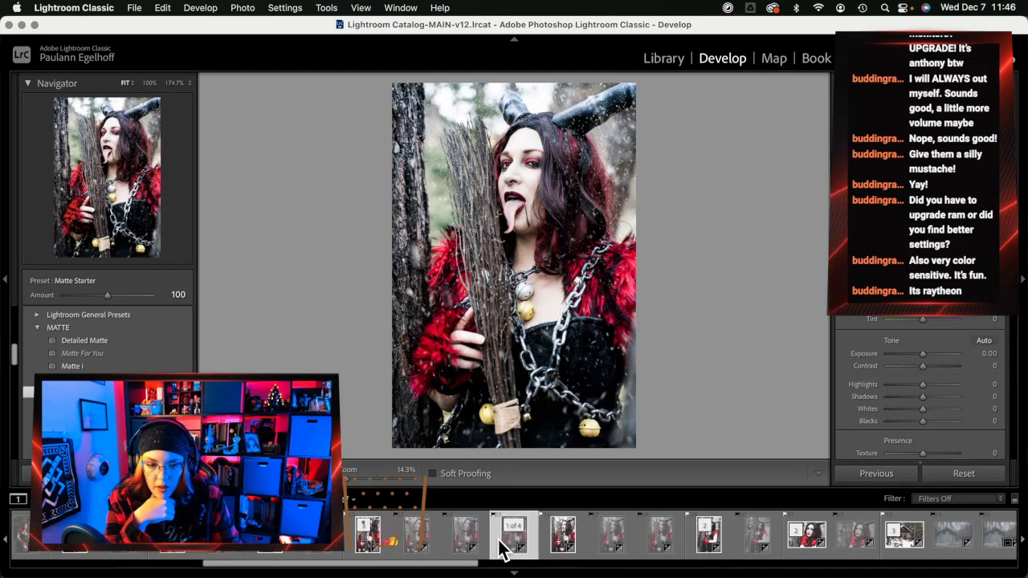
left_click(547, 537)
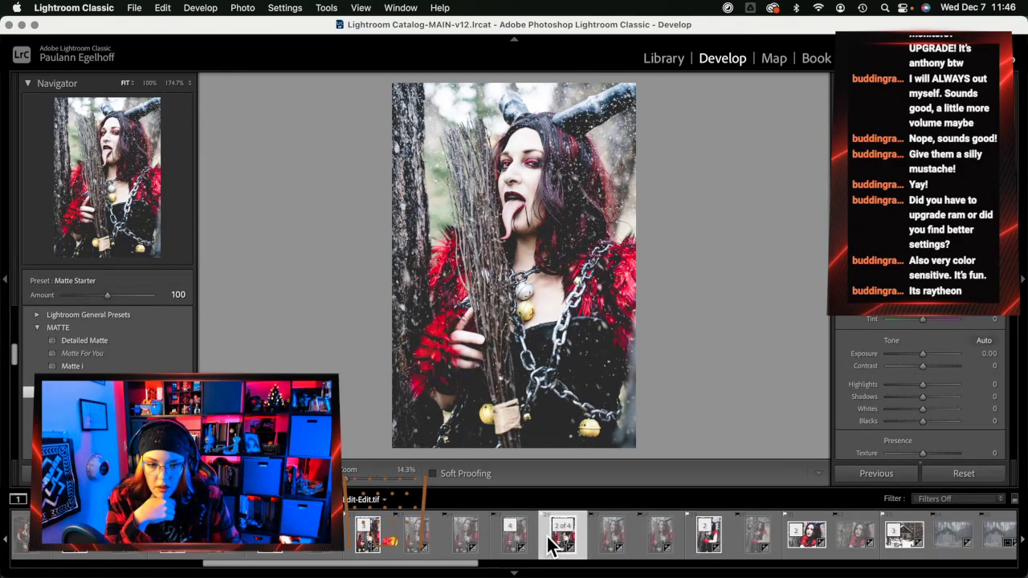
left_click(505, 542)
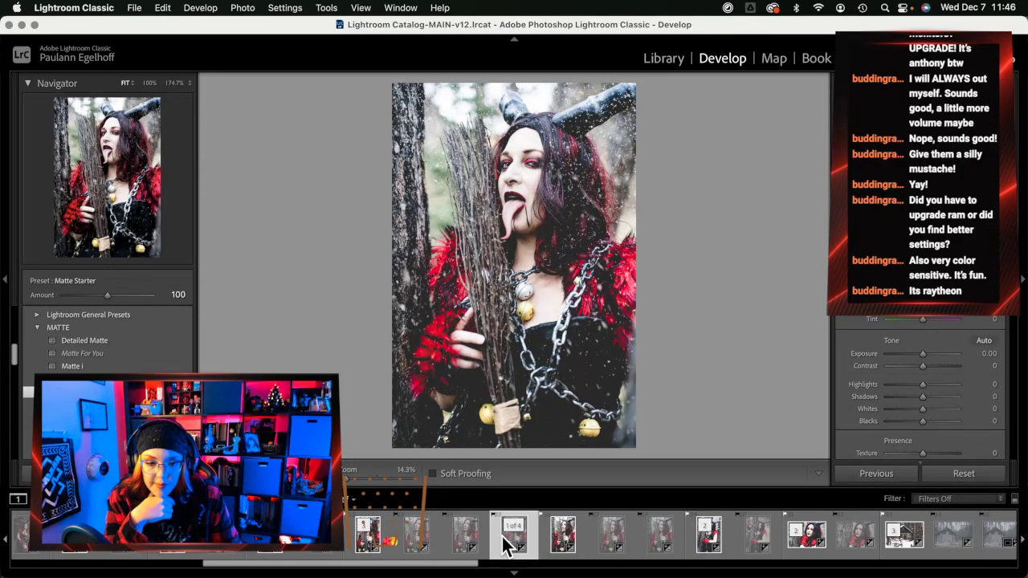
left_click(546, 537)
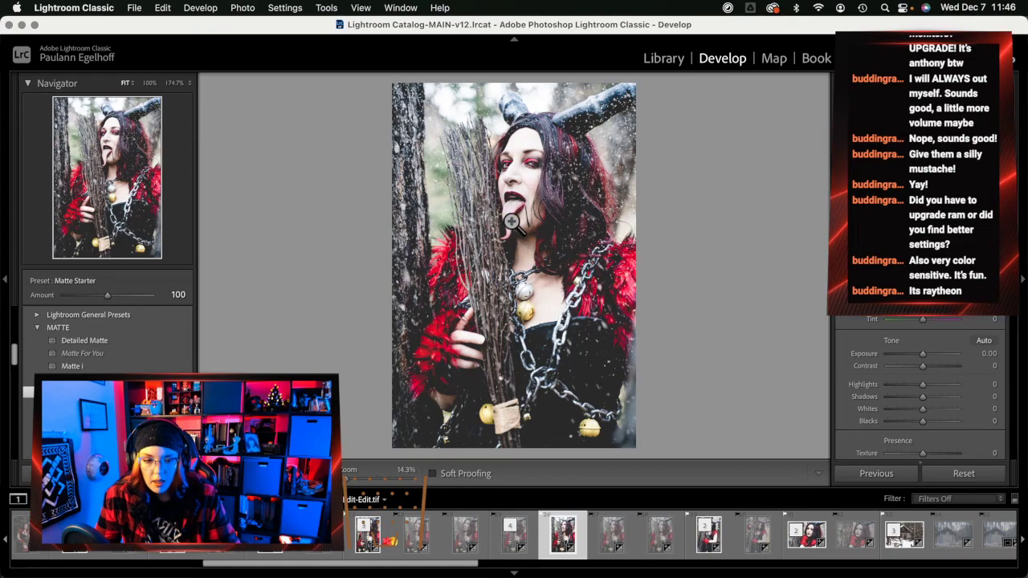
left_click(507, 549)
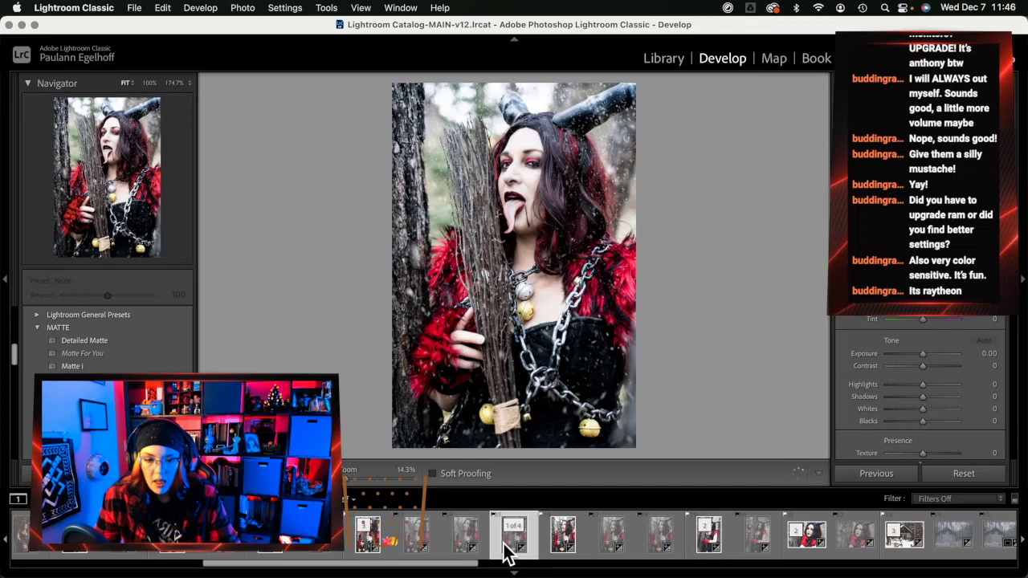
left_click(549, 539)
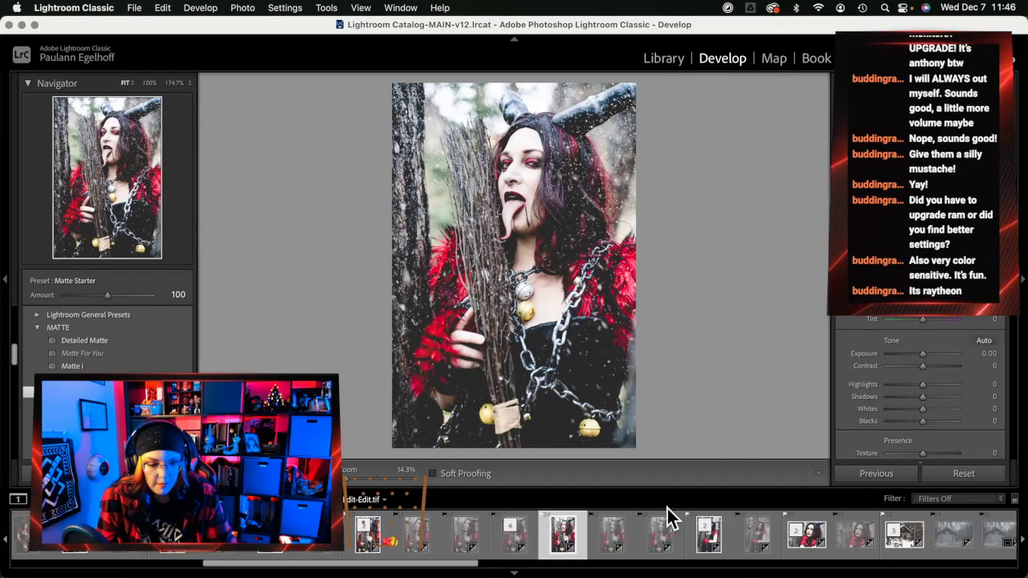
- Look back through the filmstrip's earlier horned-character edits and open the other snowy tongue-out portrait with the broom
scroll(703, 551, "up", 5)
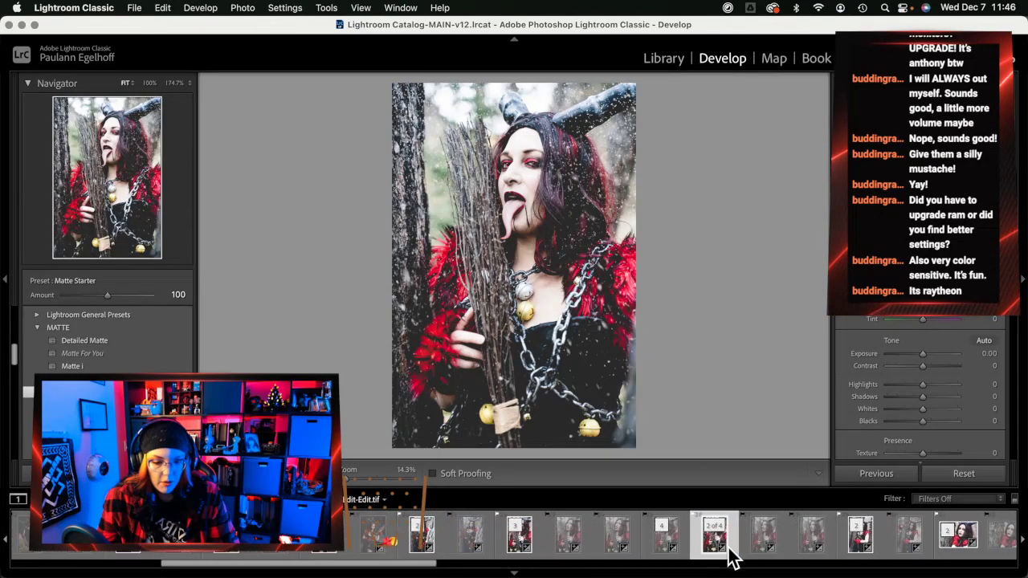
scroll(727, 556, "up", 5)
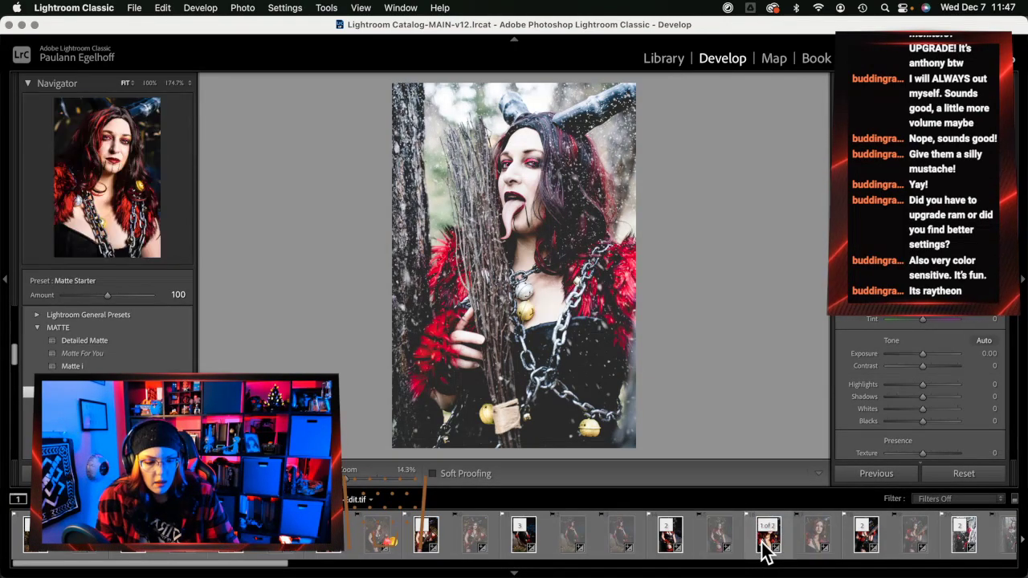
scroll(761, 549, "down", 2)
scroll(717, 545, "down", 4)
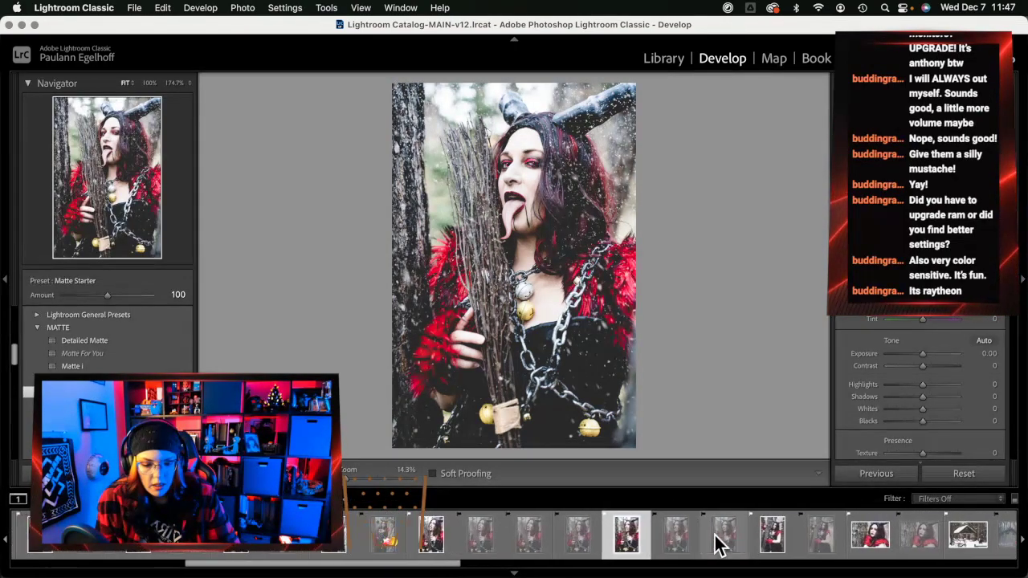
scroll(717, 544, "up", 4)
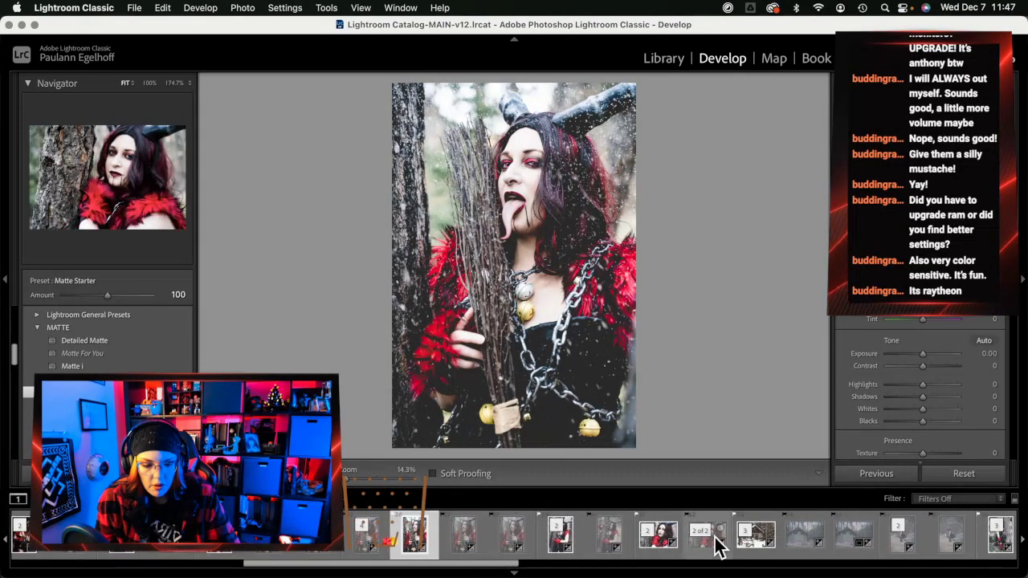
scroll(717, 546, "up", 2)
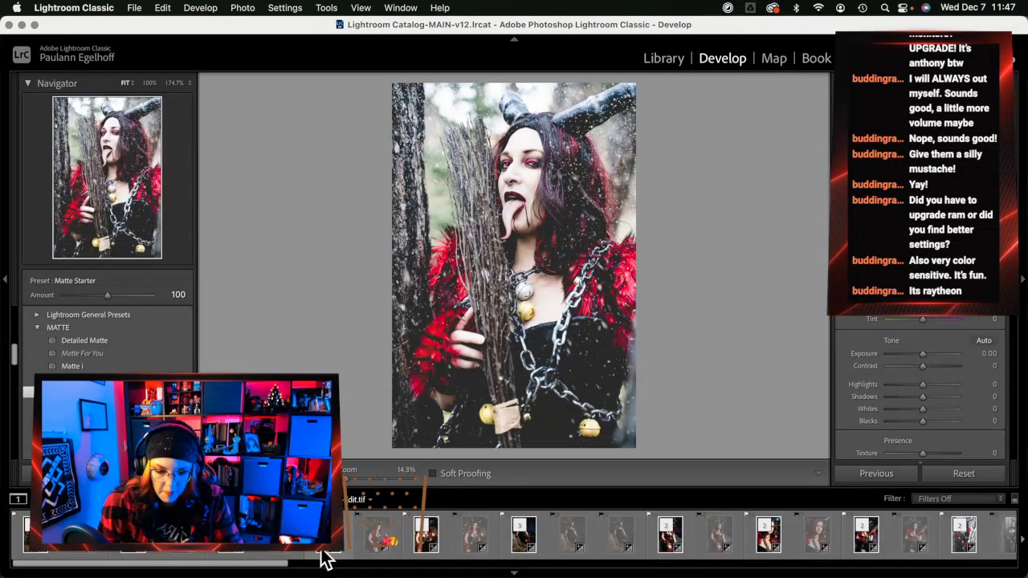
scroll(399, 551, "up", 1)
scroll(646, 551, "down", 3)
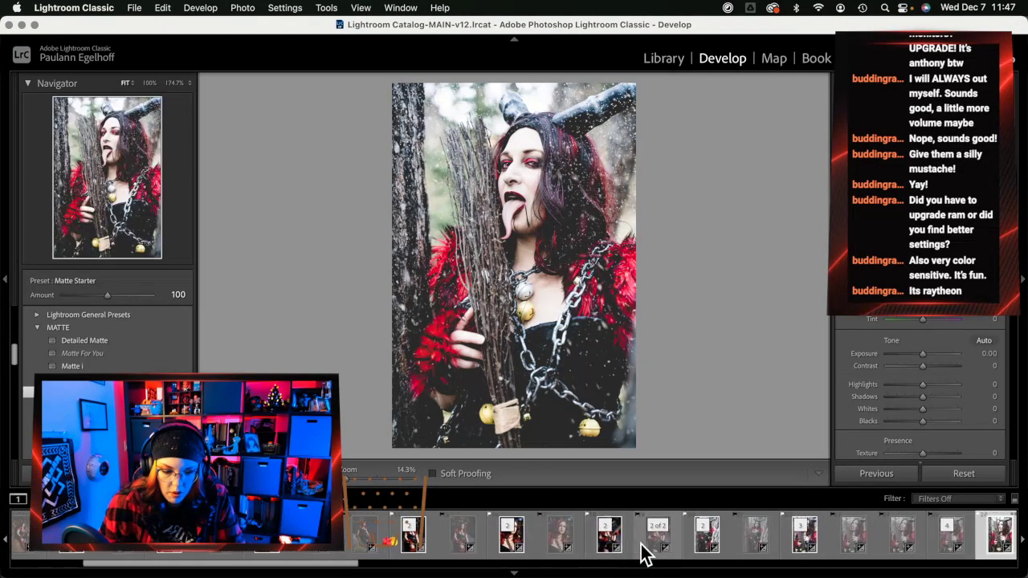
left_click(697, 549)
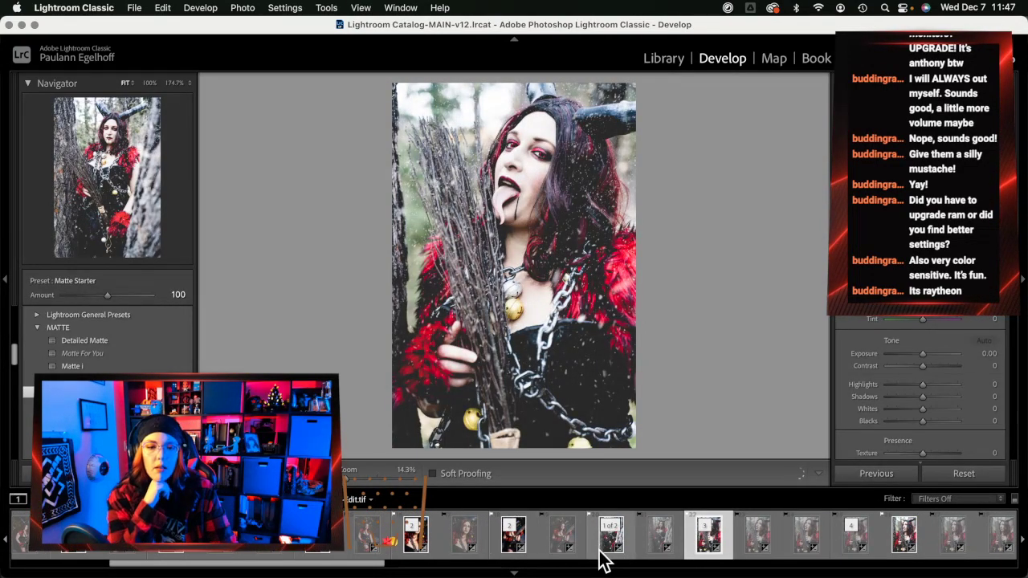
- Open the snowy standing portrait between the two tree trunks, inspect the face up close, and return to the full image
left_click(601, 554)
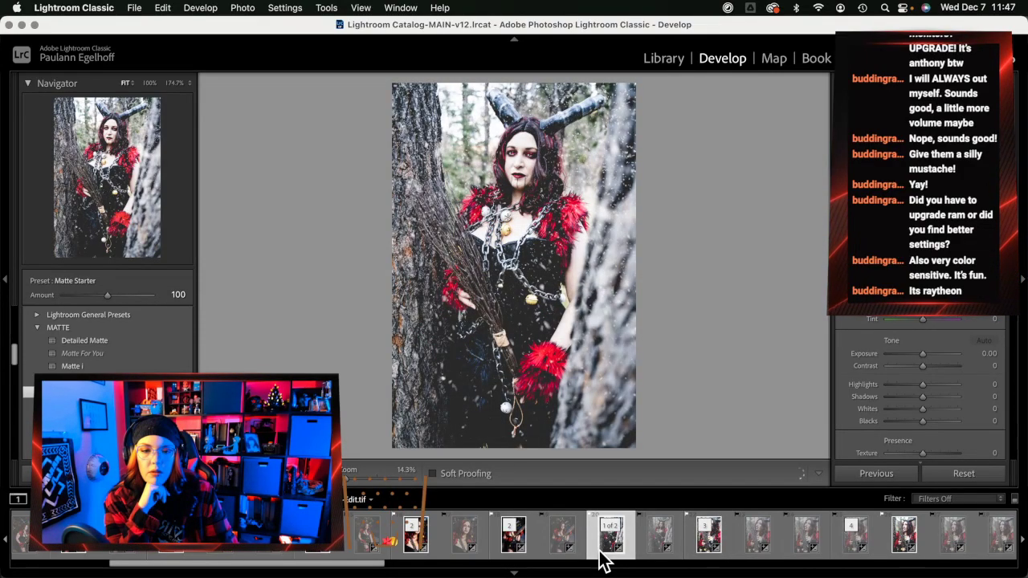
left_click(523, 139)
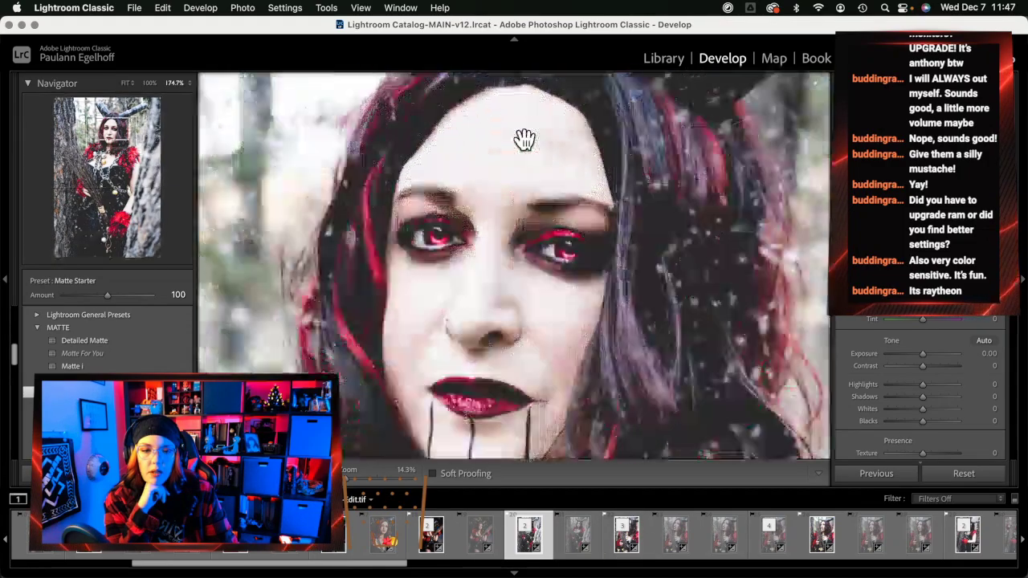
left_click(518, 383)
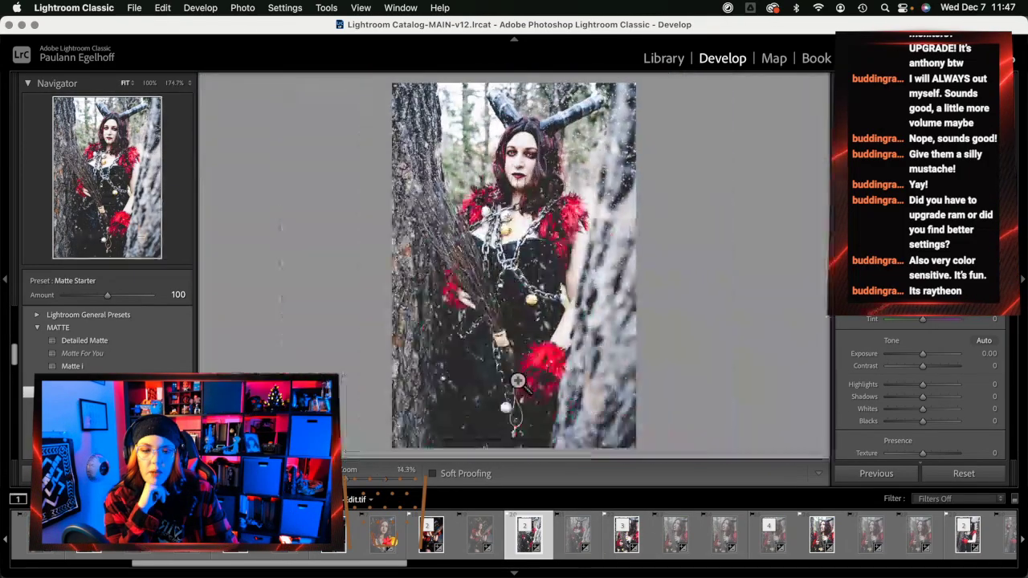
- Examine the background of the original forest-building photo up close, and compare the photo with its snowy log-cabin composite
scroll(752, 554, "right", 5)
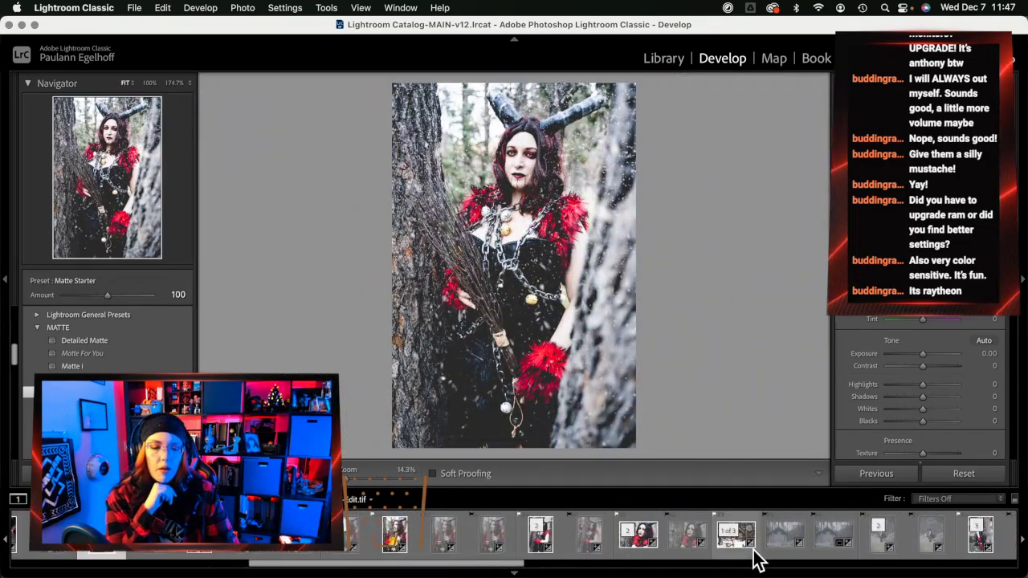
scroll(753, 554, "right", 5)
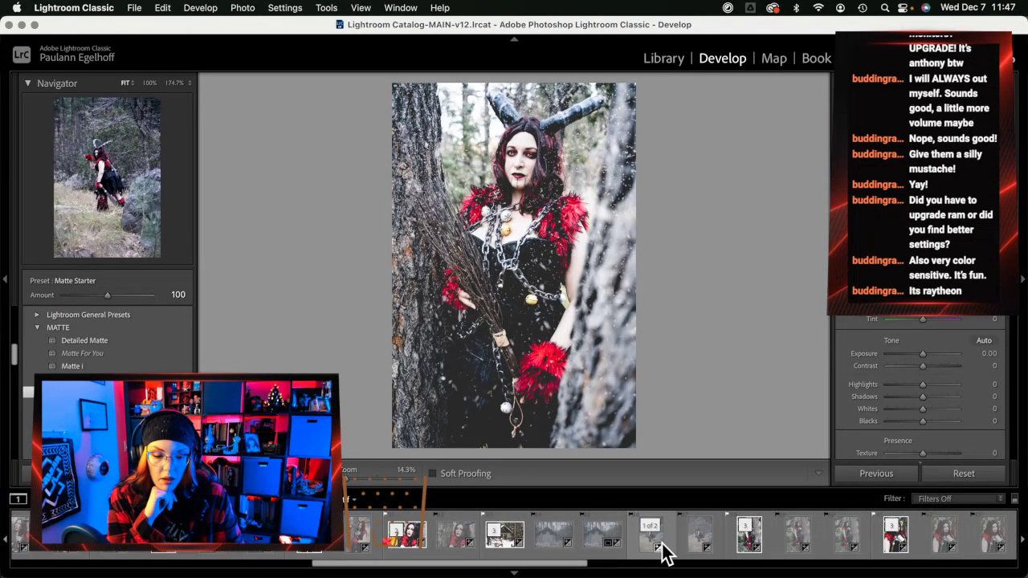
left_click(598, 555)
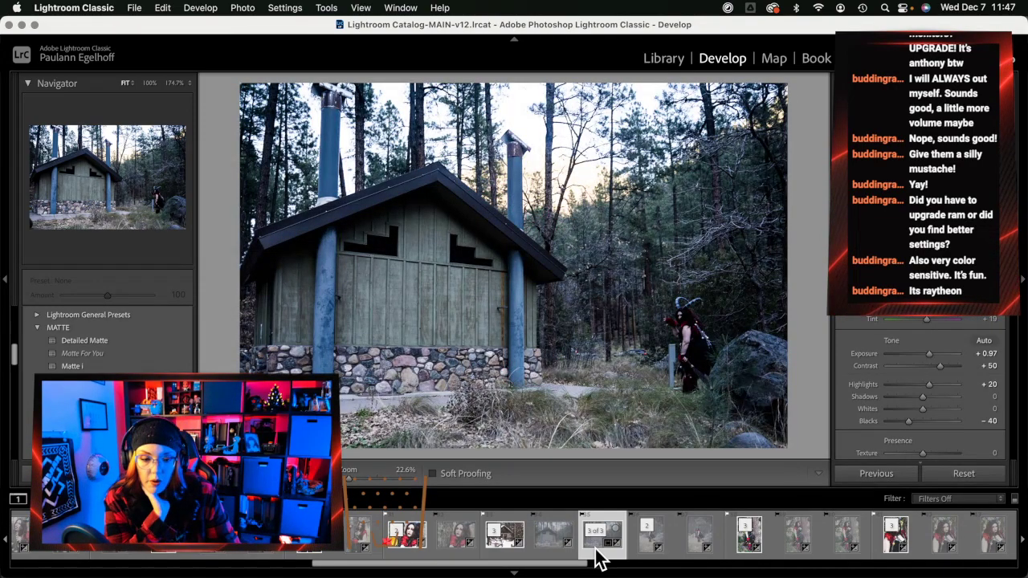
left_click(649, 354)
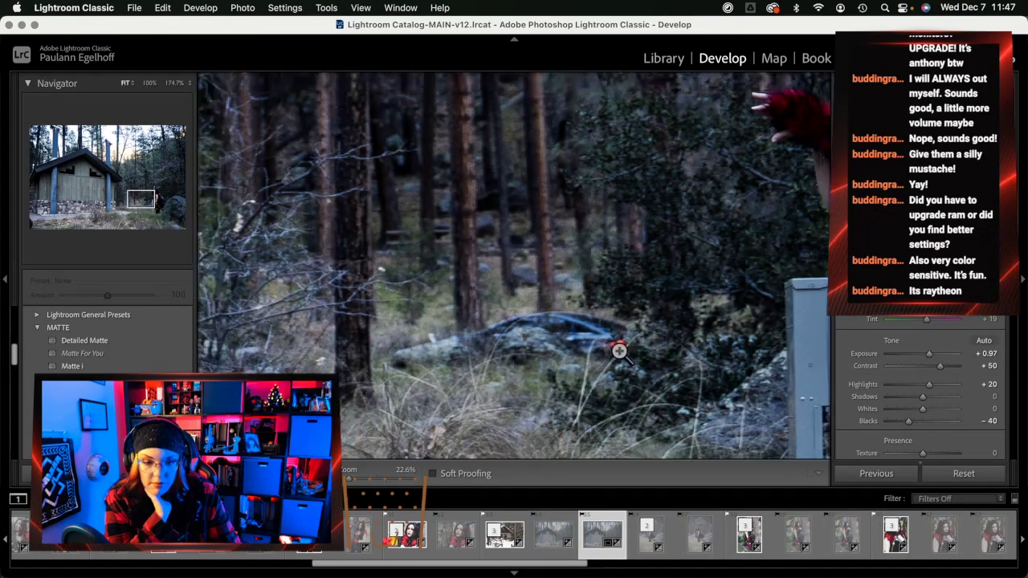
left_click(615, 348)
left_click(505, 553)
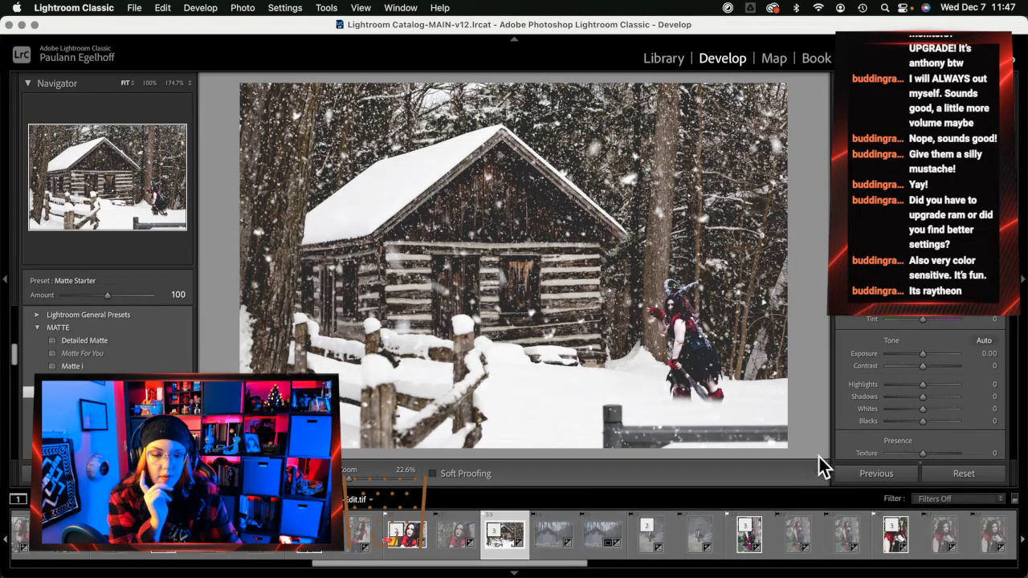
- Find the horizontal portrait of the horned character leaning on a tree and compare its two snow-free versions
scroll(747, 538, "down", 3)
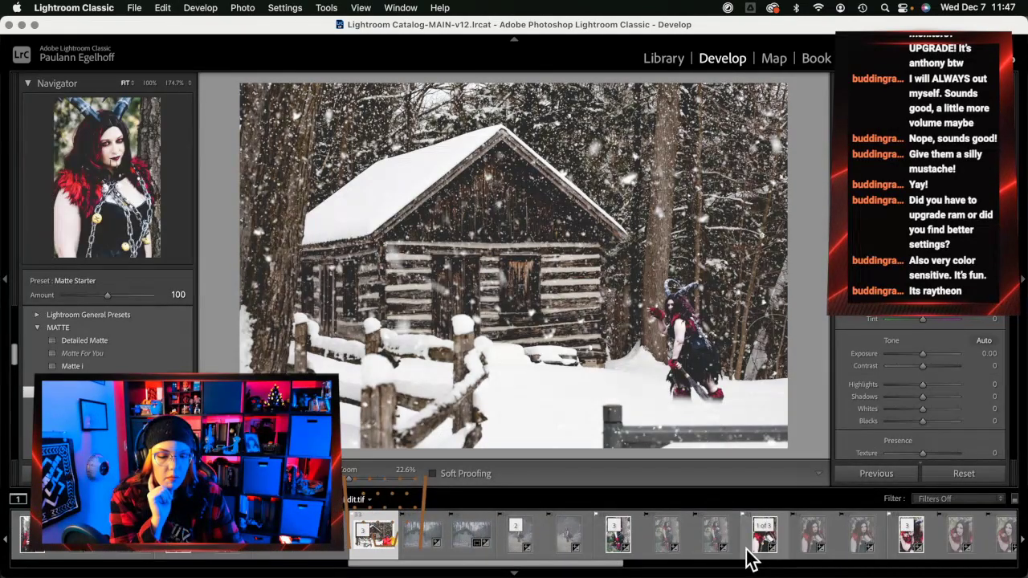
scroll(719, 554, "down", 5)
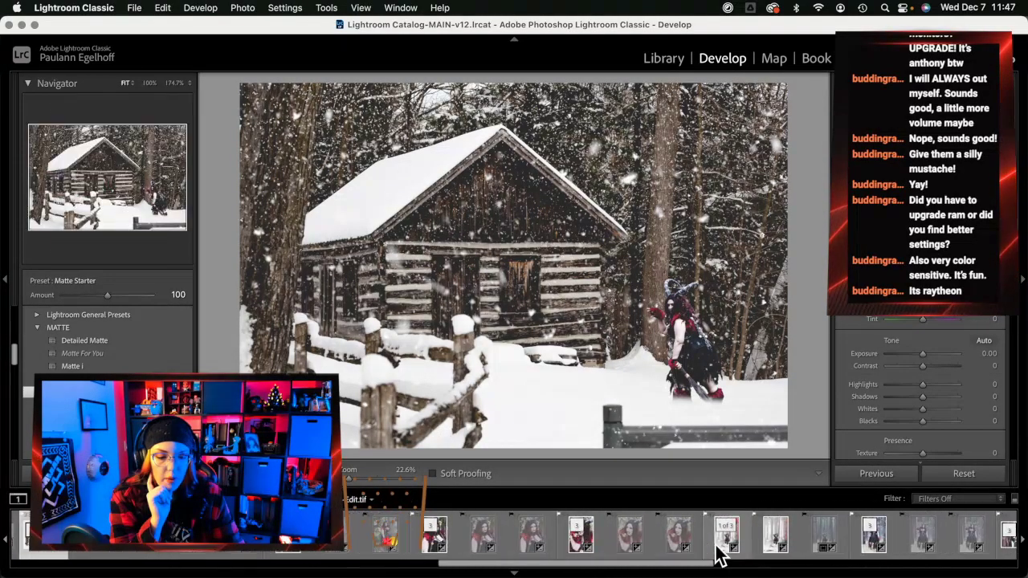
scroll(711, 552, "down", 3)
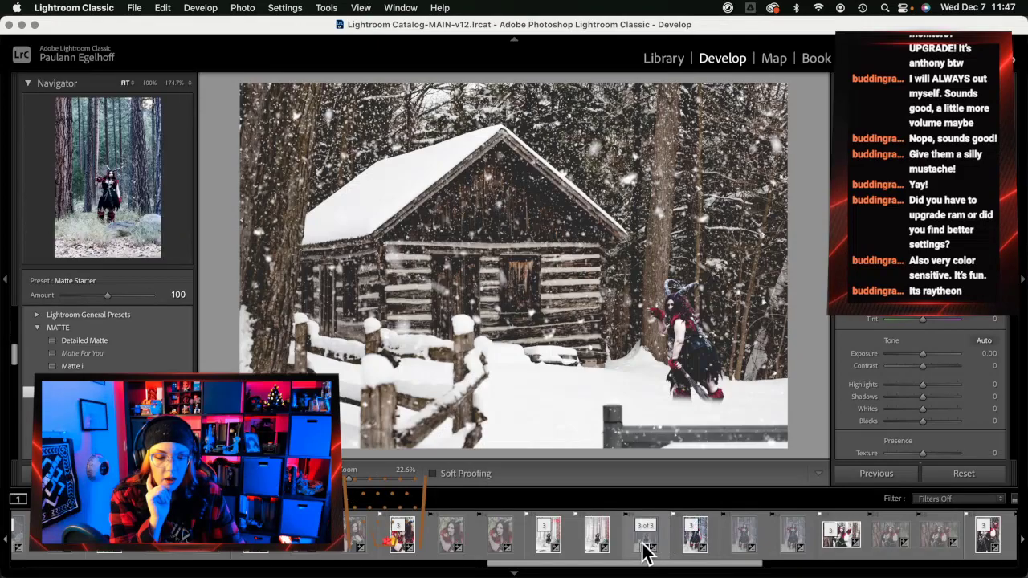
scroll(646, 552, "down", 2)
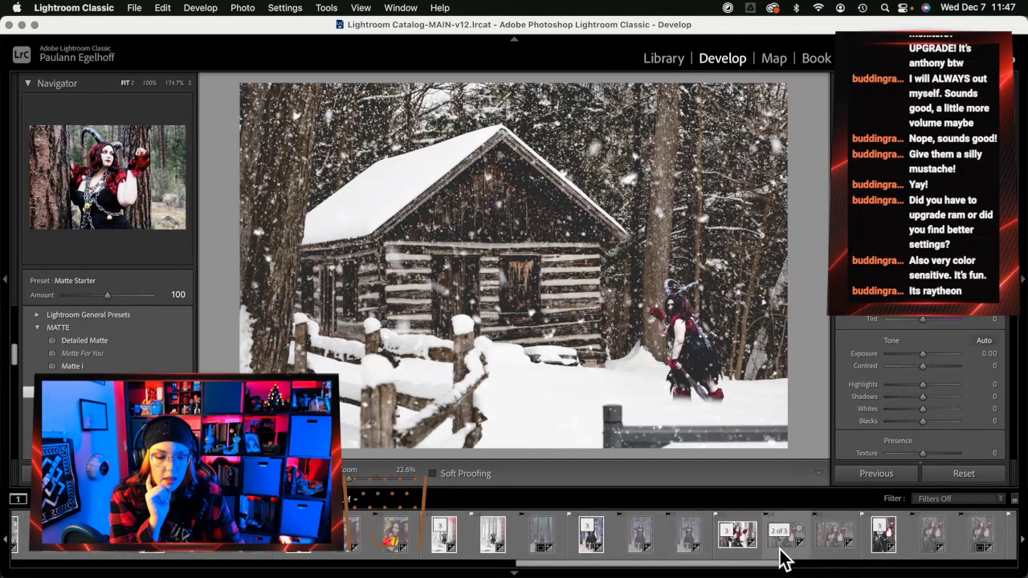
left_click(830, 558)
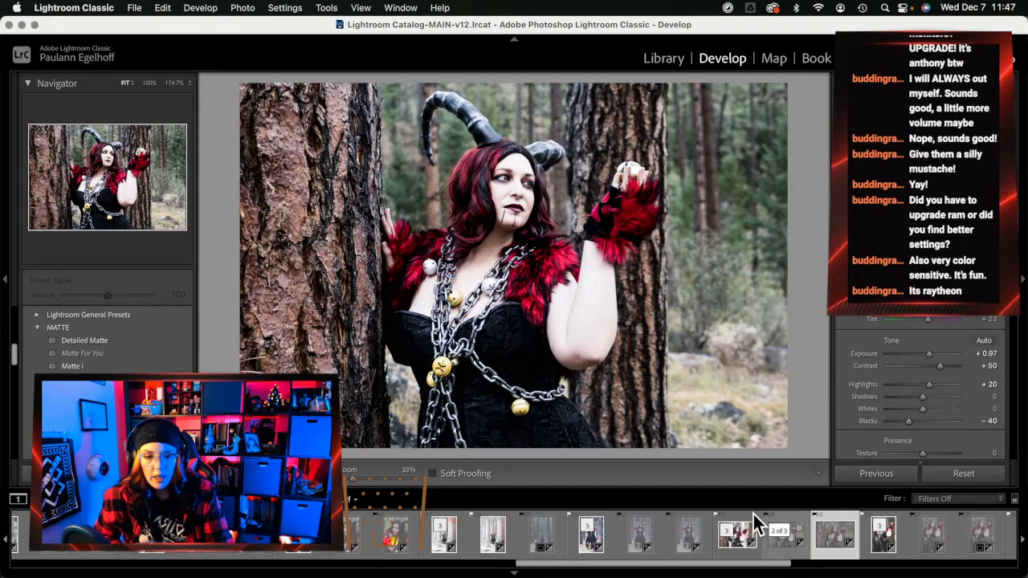
left_click(772, 554)
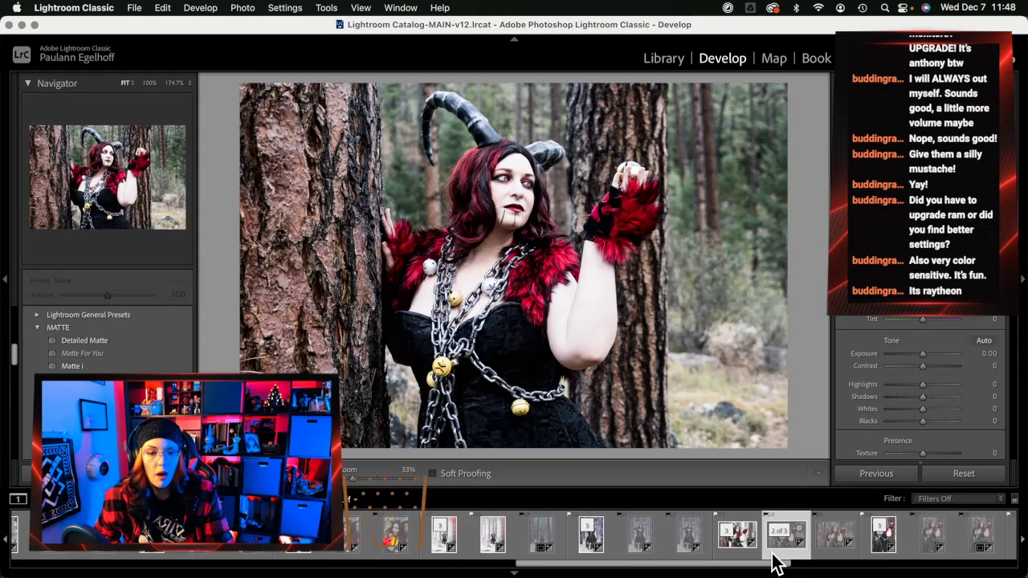
left_click(823, 558)
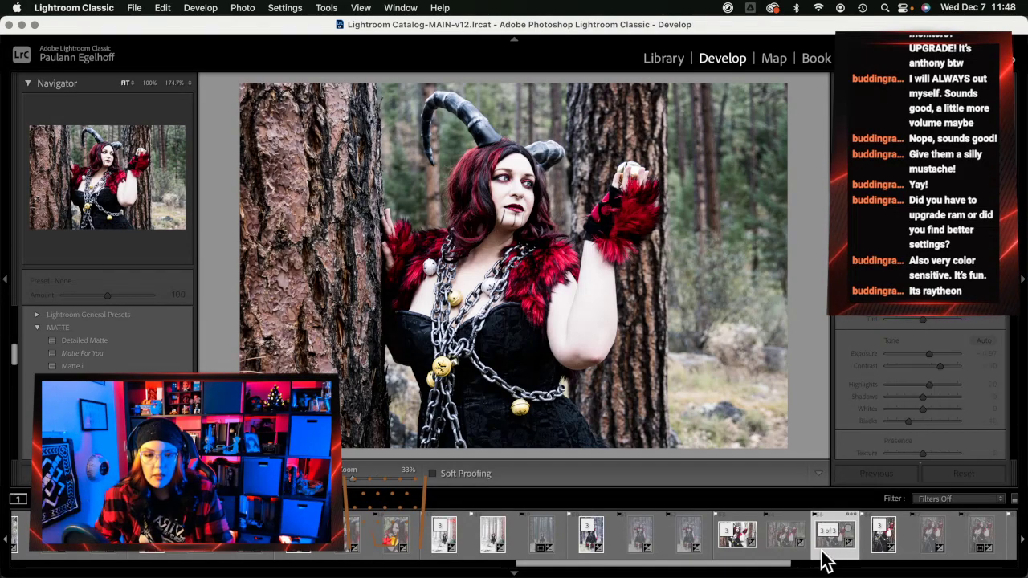
left_click(783, 556)
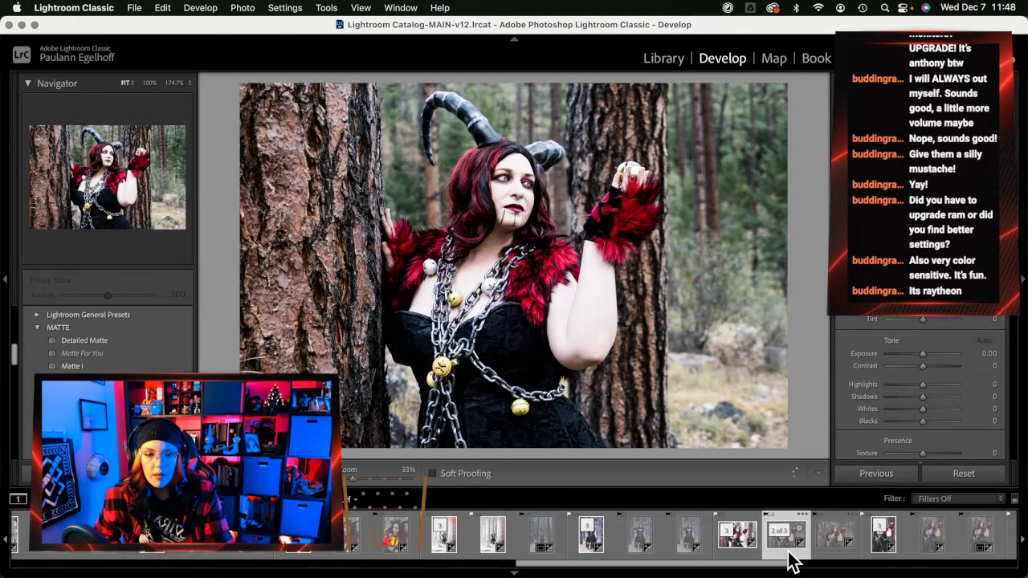
- Compare the tree-leaning portrait's snowy composite with its snow-free version, and inspect the composite's face up close
left_click(737, 559)
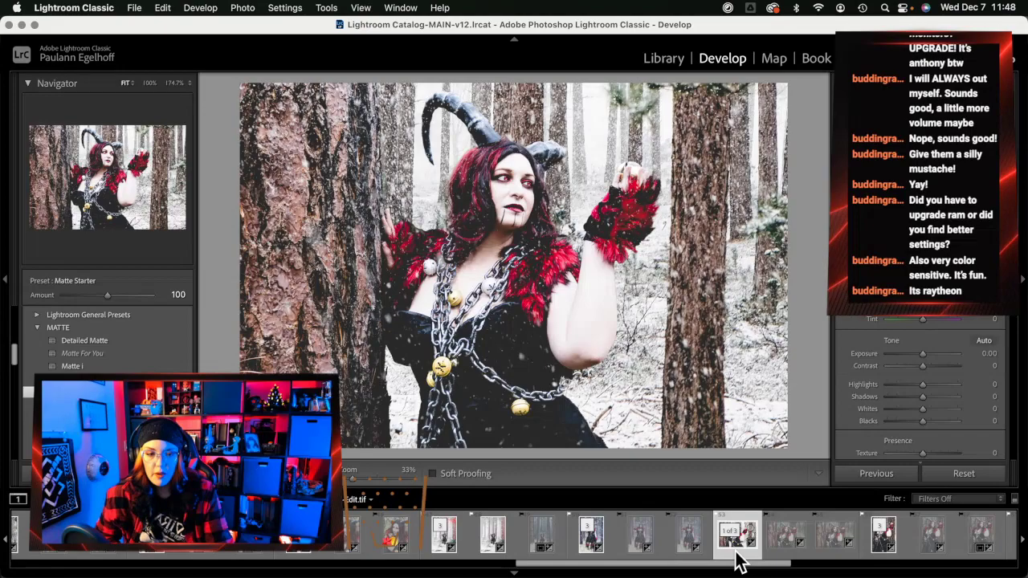
left_click(779, 552)
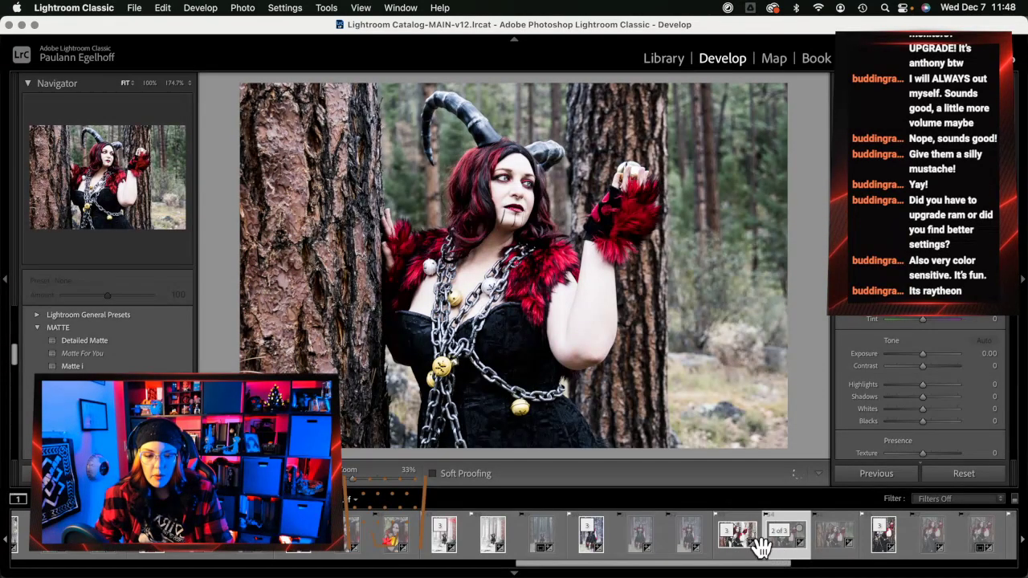
left_click(748, 553)
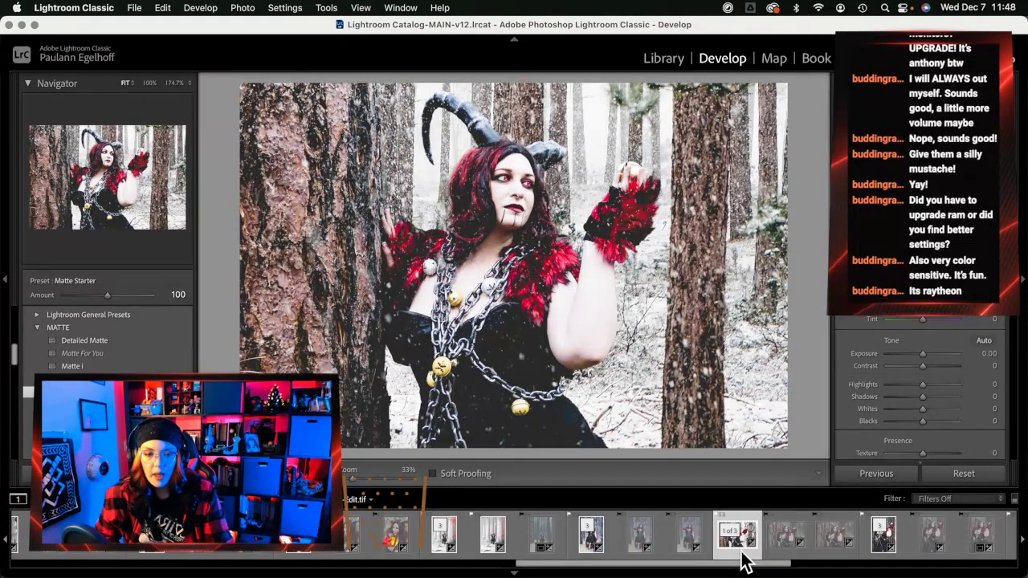
left_click(515, 177)
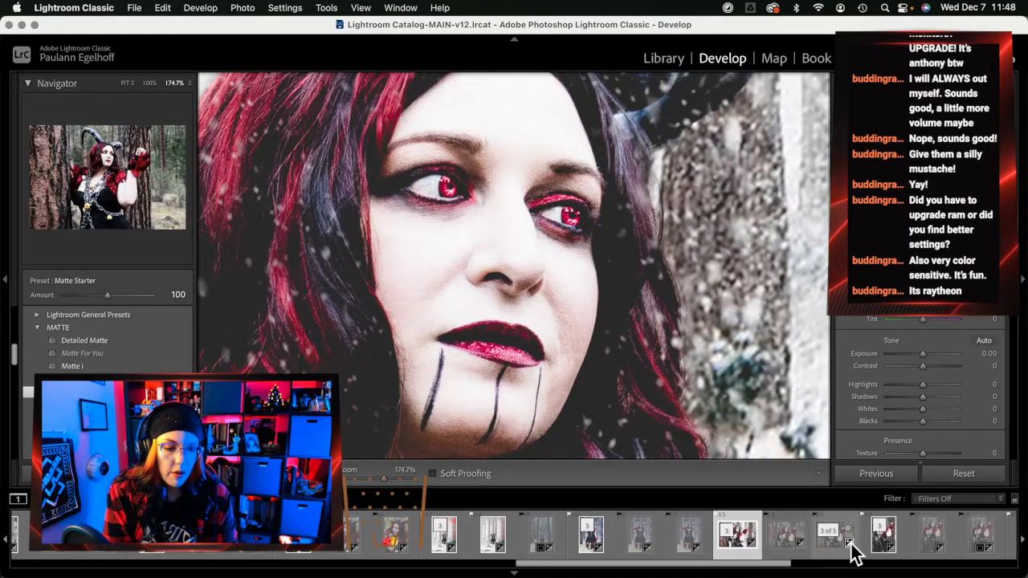
scroll(850, 551, "right", 5)
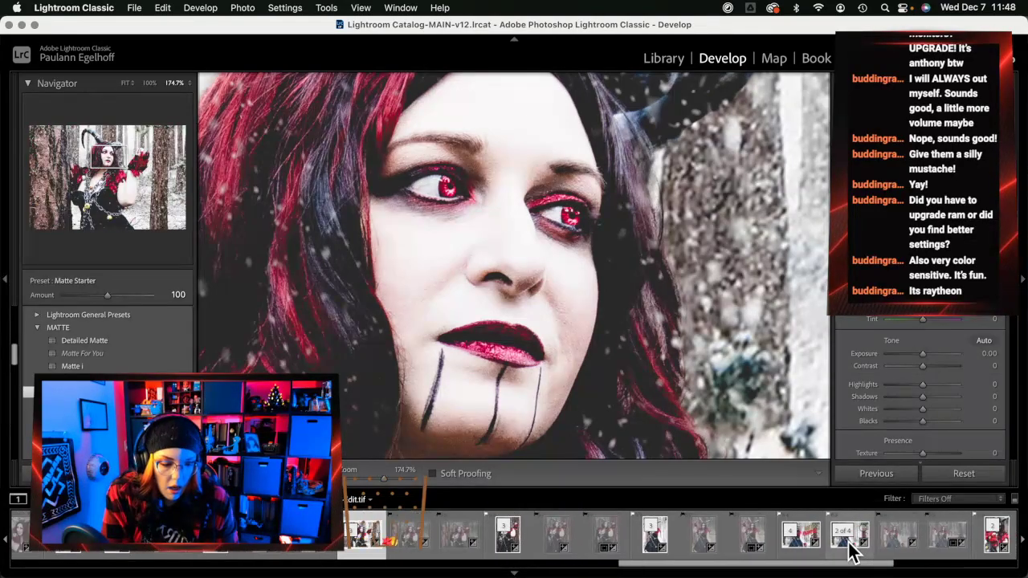
- Compare the full-length standing forest portrait's original with its snowy composite and its version with the Krampus title
scroll(620, 546, "left", 4)
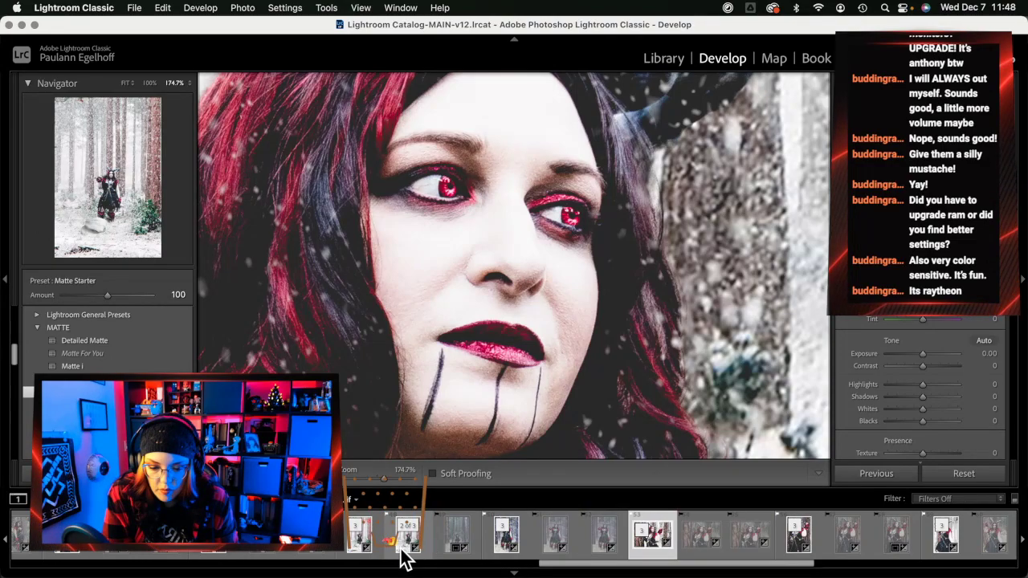
left_click(452, 554)
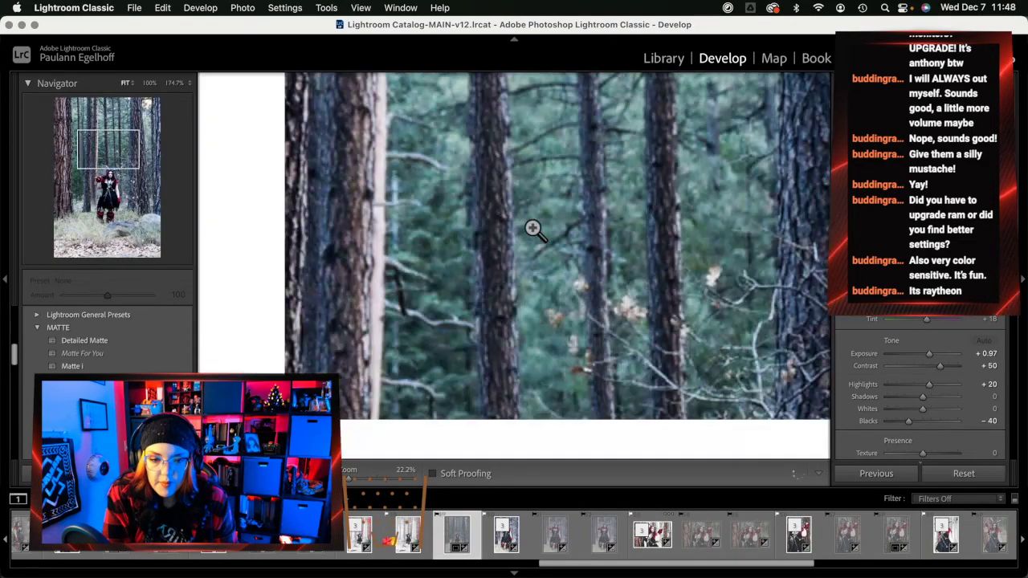
left_click(533, 230)
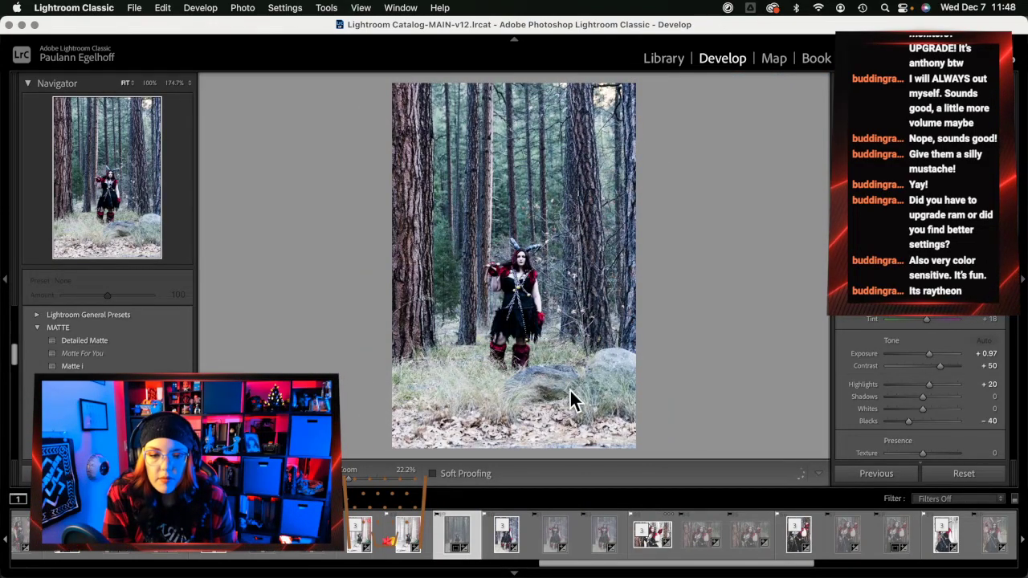
left_click(401, 550)
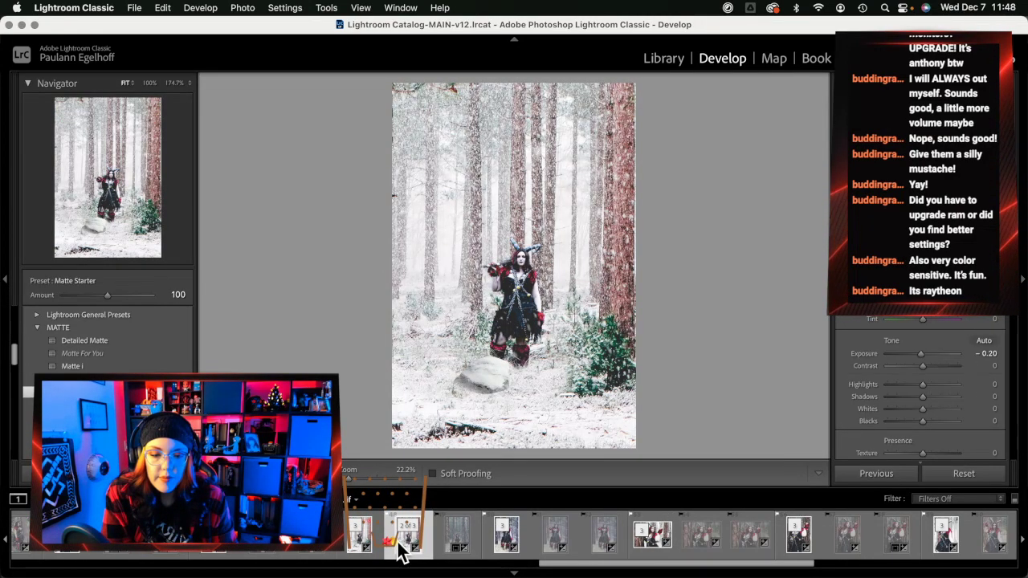
left_click(354, 548)
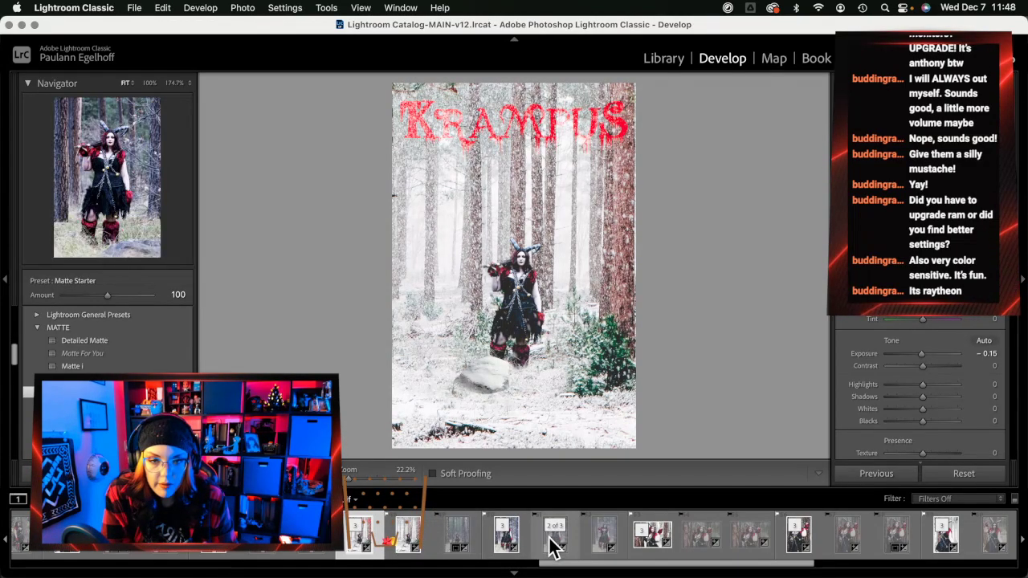
- Compare the horizontal portrait with the raised chained hand across its snowy, snow-free and Merry Krampus lettered versions
scroll(550, 546, "down", 3)
scroll(707, 549, "down", 2)
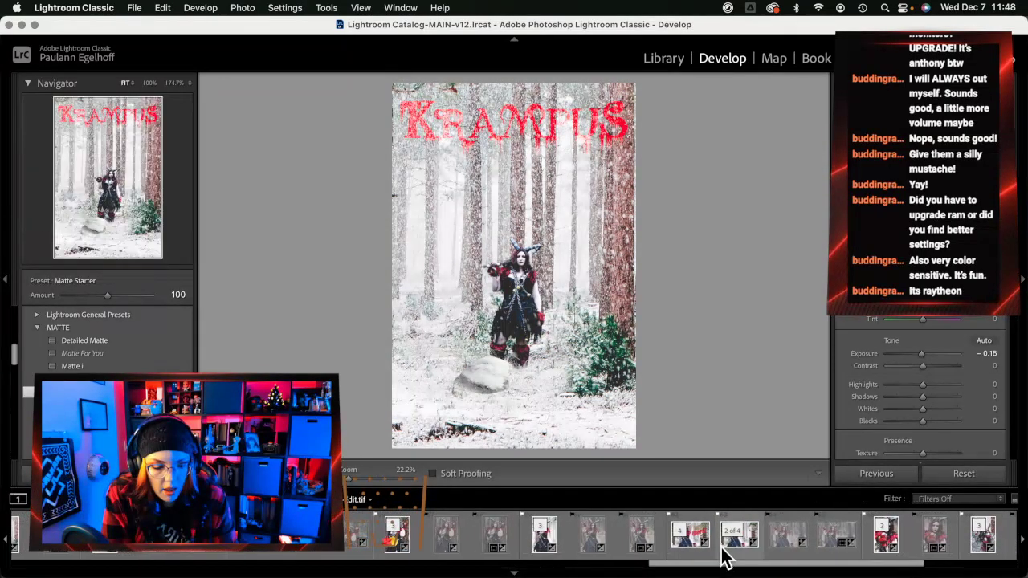
left_click(729, 549)
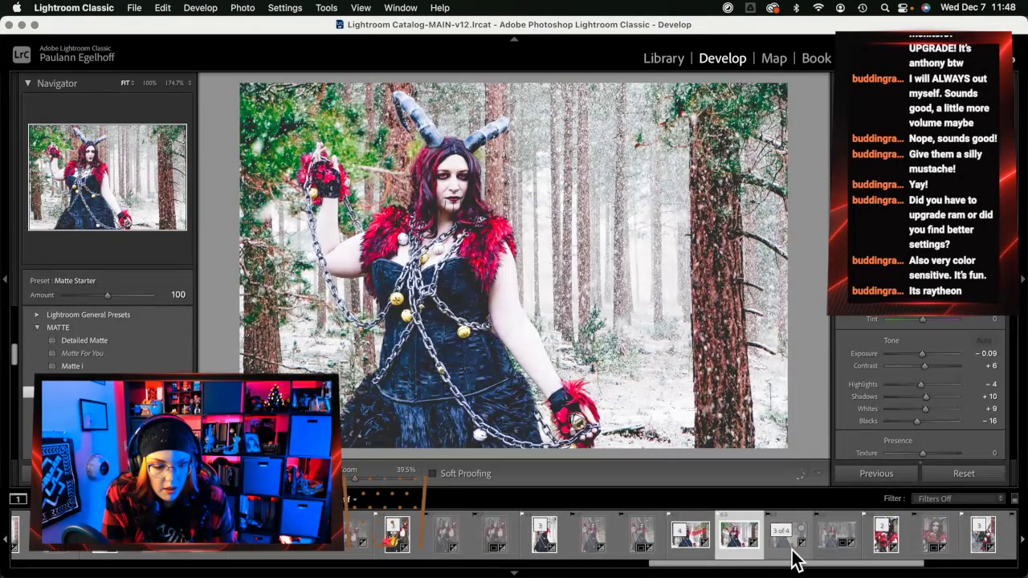
left_click(793, 552)
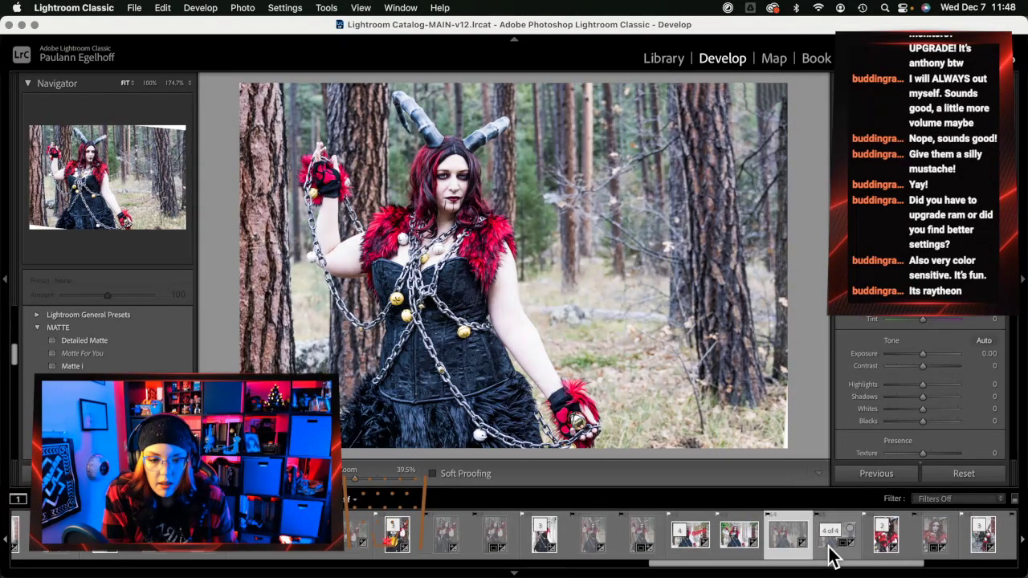
left_click(729, 554)
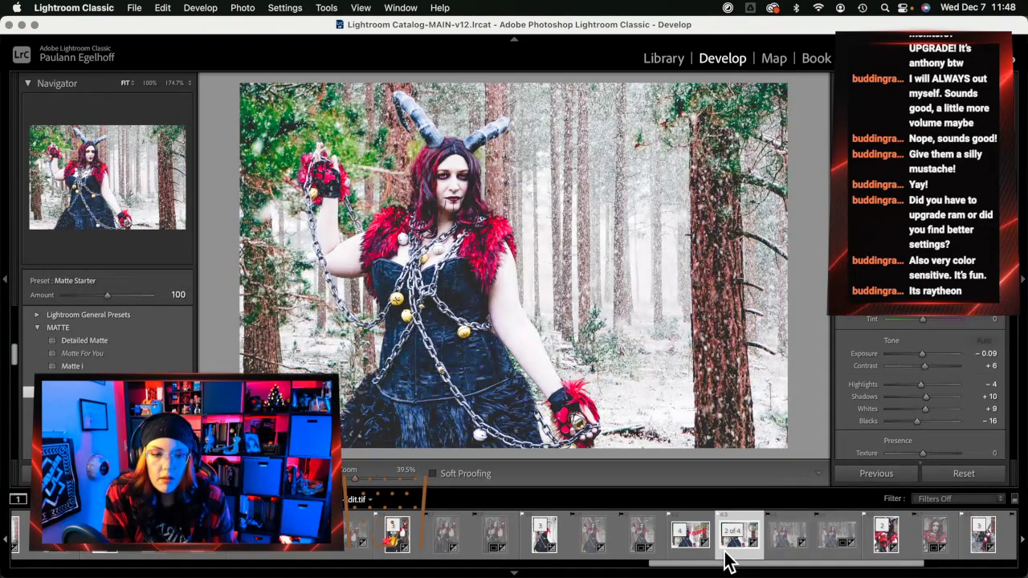
left_click(691, 561)
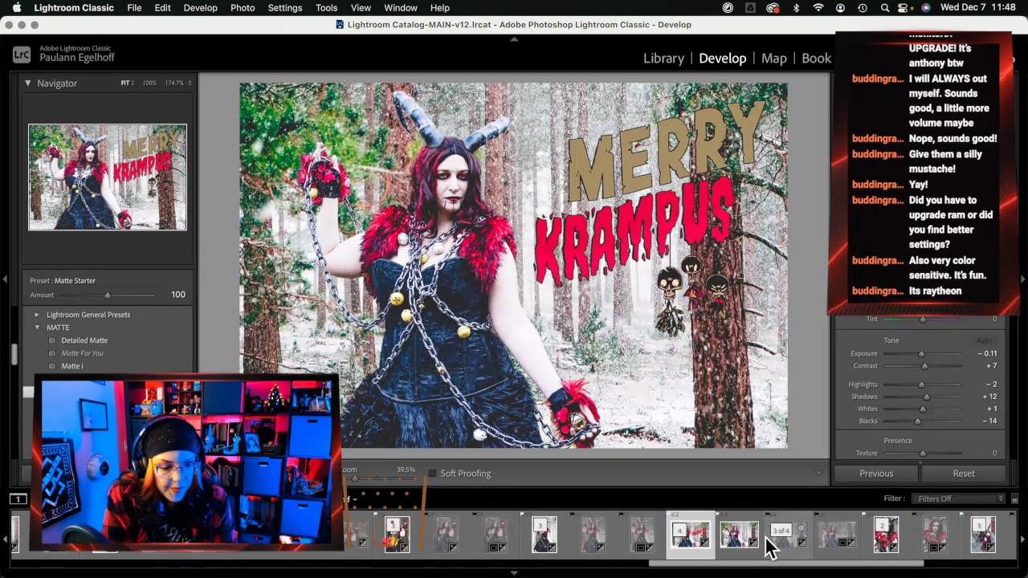
- Find the portrait seated on the stone wall and compare its snow-free version with the snowy composite
scroll(766, 546, "down", 2)
scroll(767, 546, "down", 3)
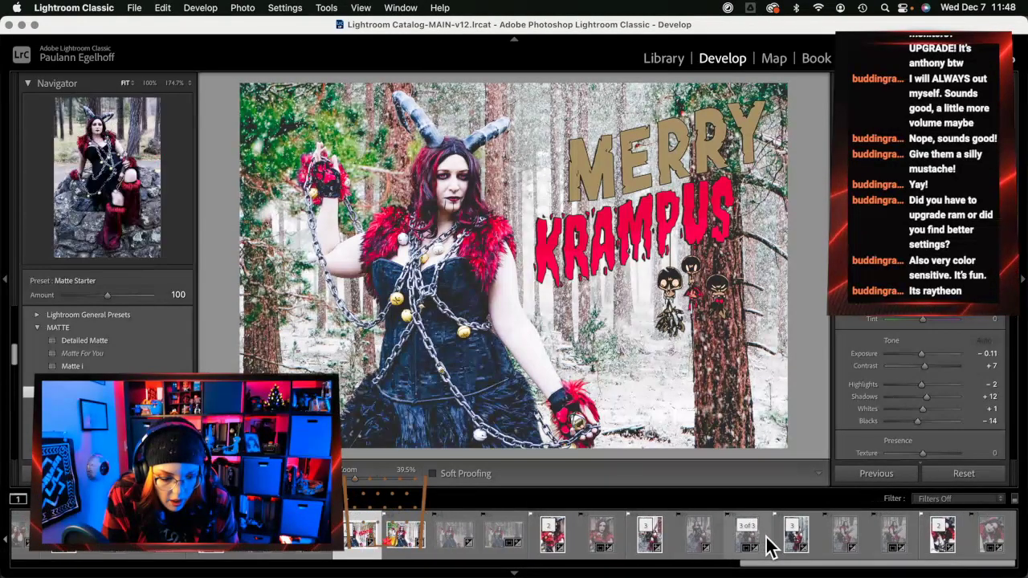
left_click(695, 546)
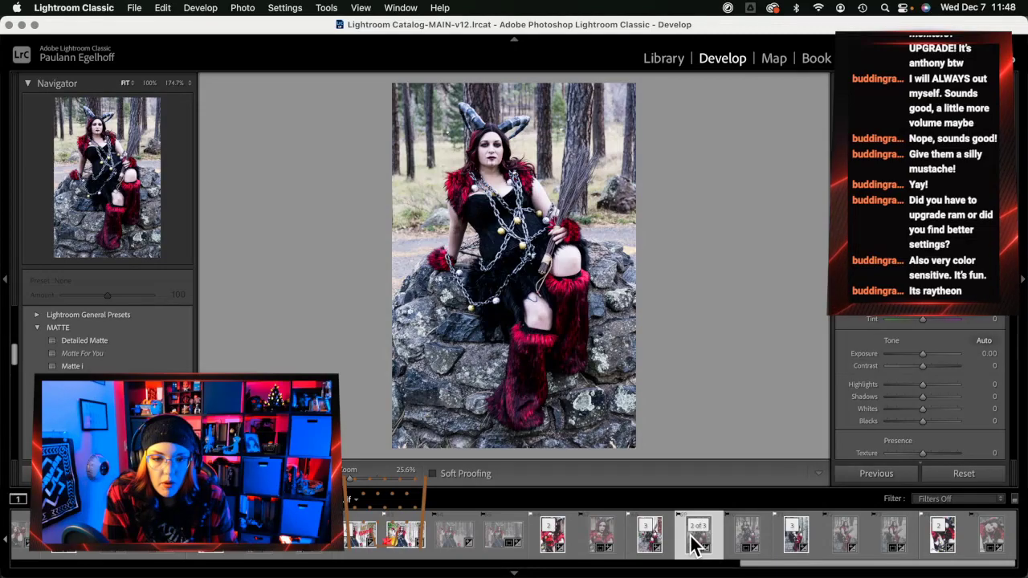
left_click(649, 544)
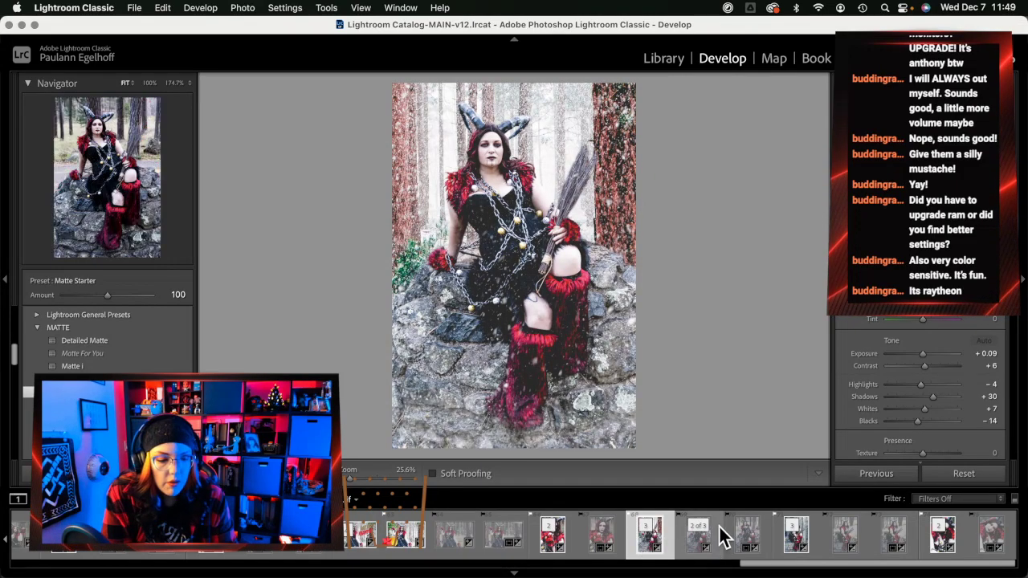
- Switch to Photoshop, look through the open logo, falling-snow overlay and snowy tree documents, and return to Lightroom Classic
scroll(723, 536, "left", 10)
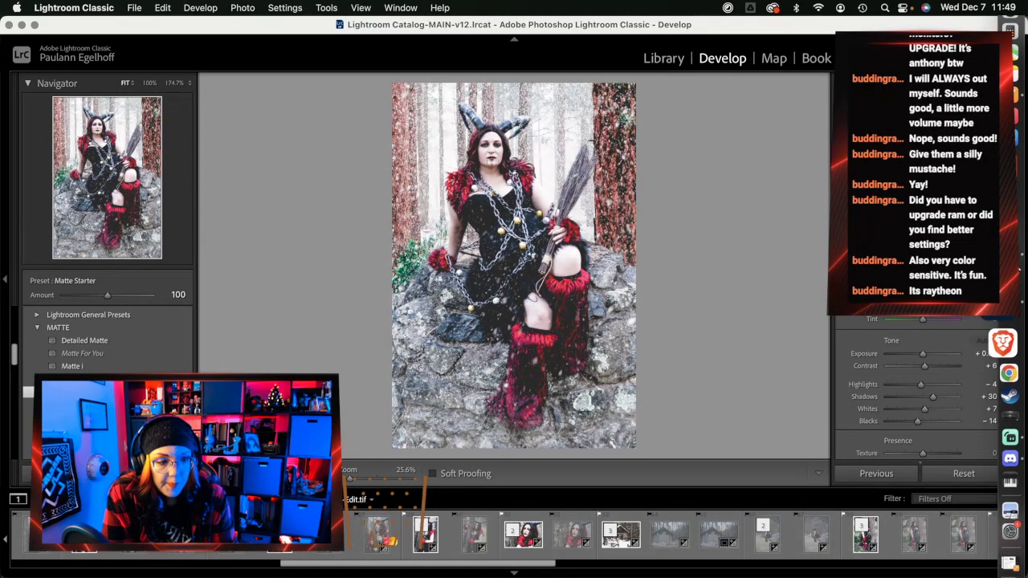
left_click(1010, 210)
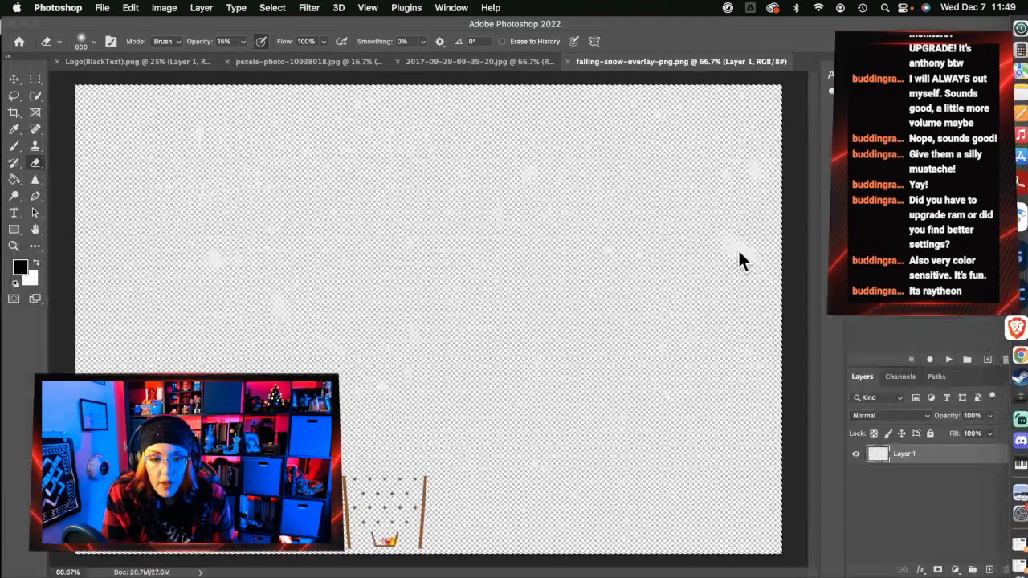
left_click(131, 62)
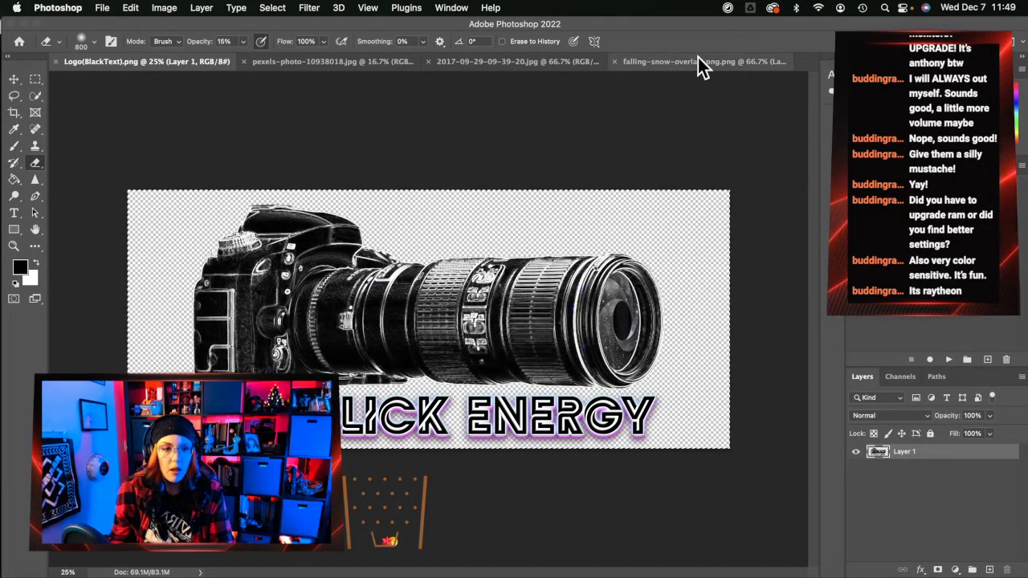
left_click(666, 64)
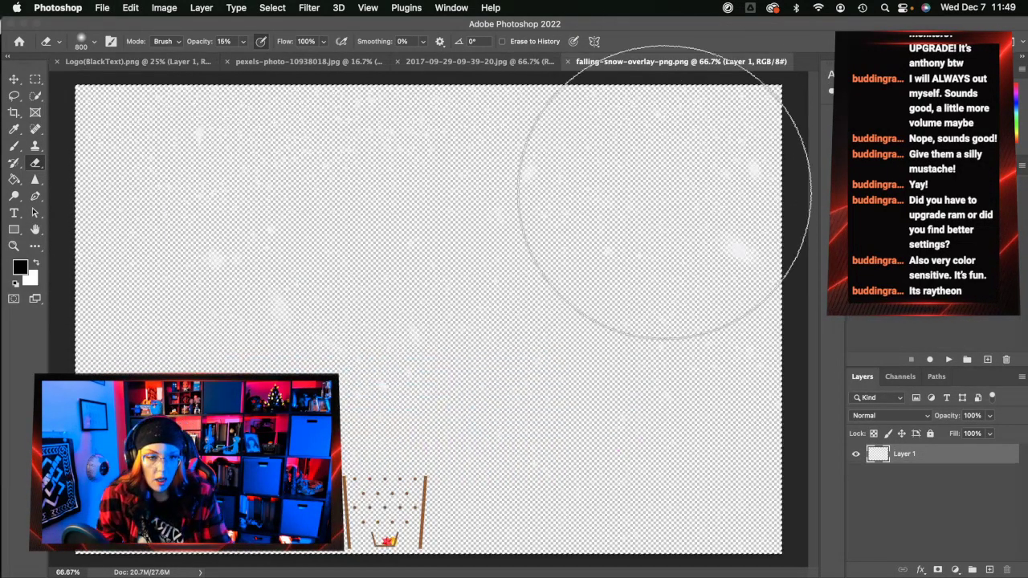
left_click(461, 68)
left_click(347, 65)
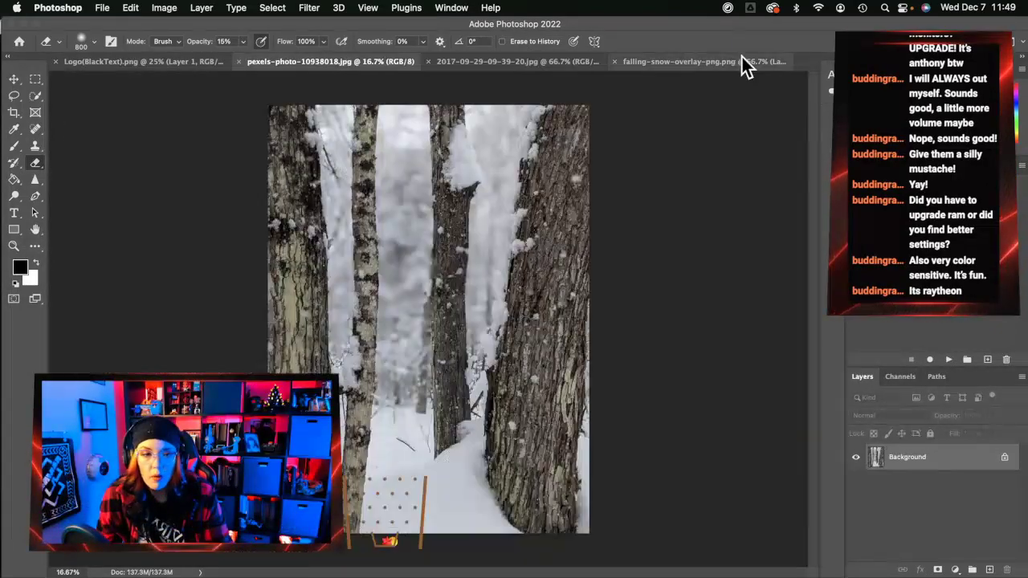
left_click(998, 339)
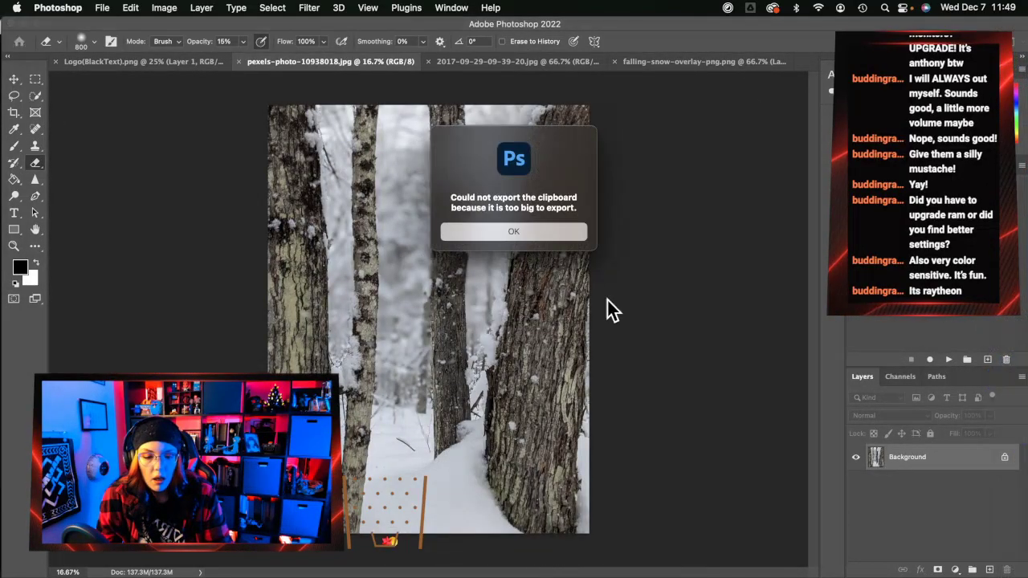
left_click(574, 229)
left_click(1001, 383)
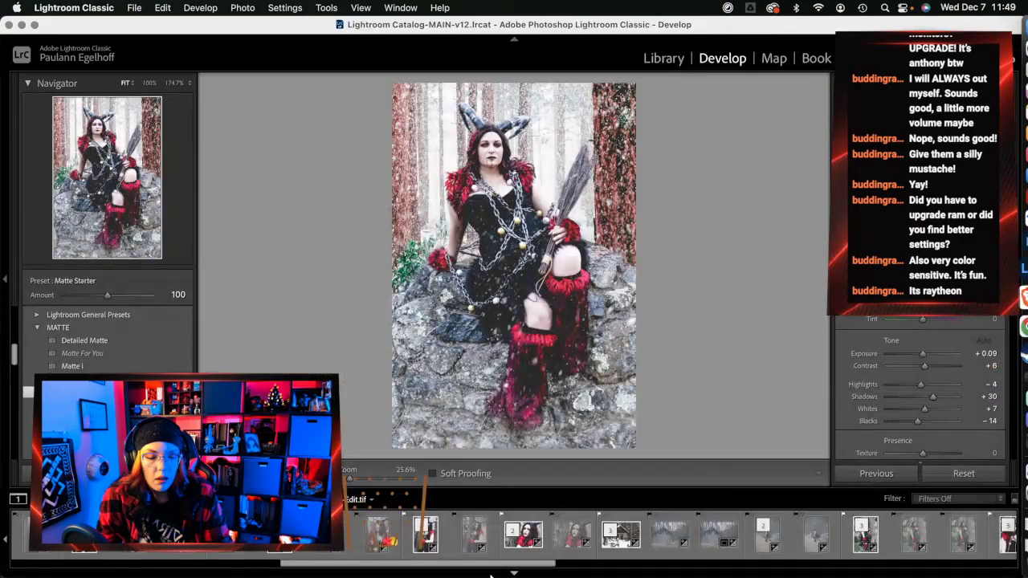
- Open the snowy long-tongue portrait with the stick bundle in Adobe Photoshop 2022 as a copy with Lightroom adjustments
scroll(449, 543, "left", 4)
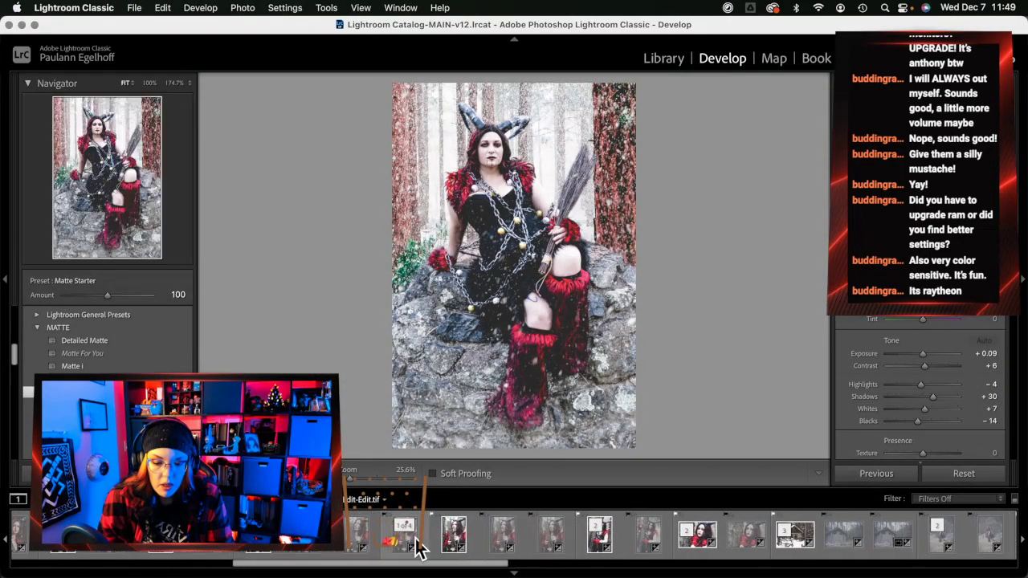
scroll(423, 549, "left", 2)
left_click(380, 546)
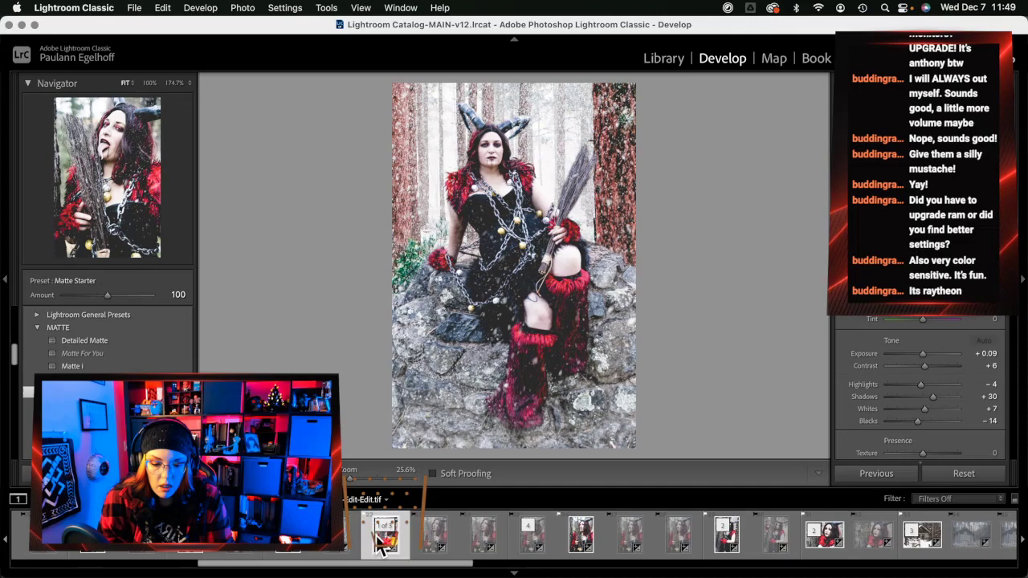
left_click(574, 544)
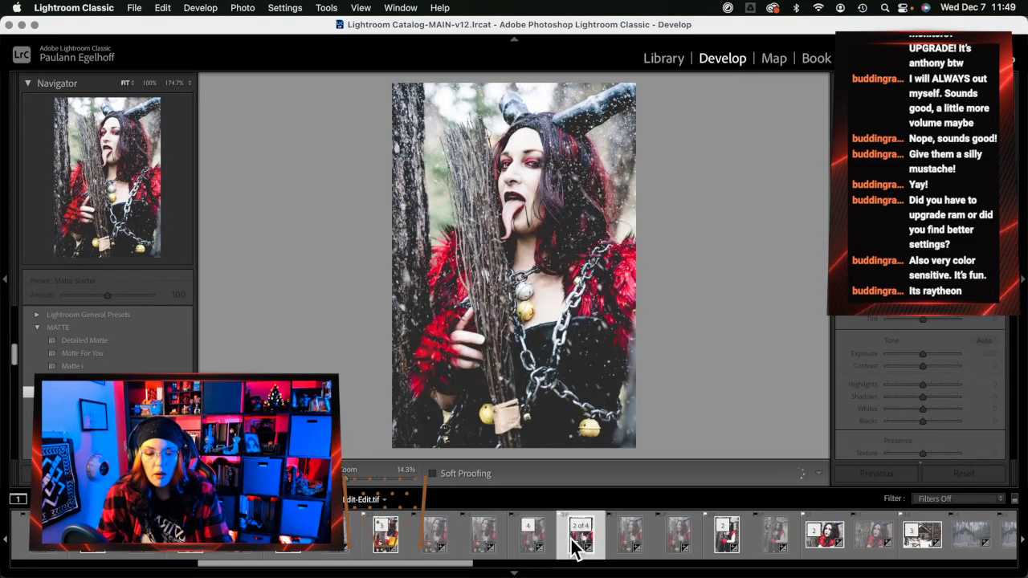
right_click(574, 546)
mouse_move(635, 232)
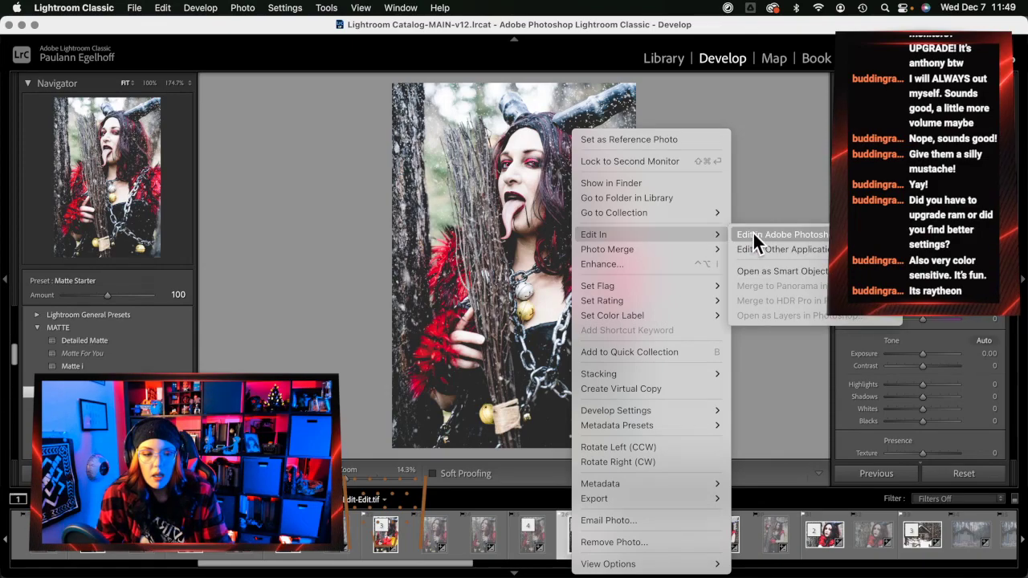
left_click(757, 233)
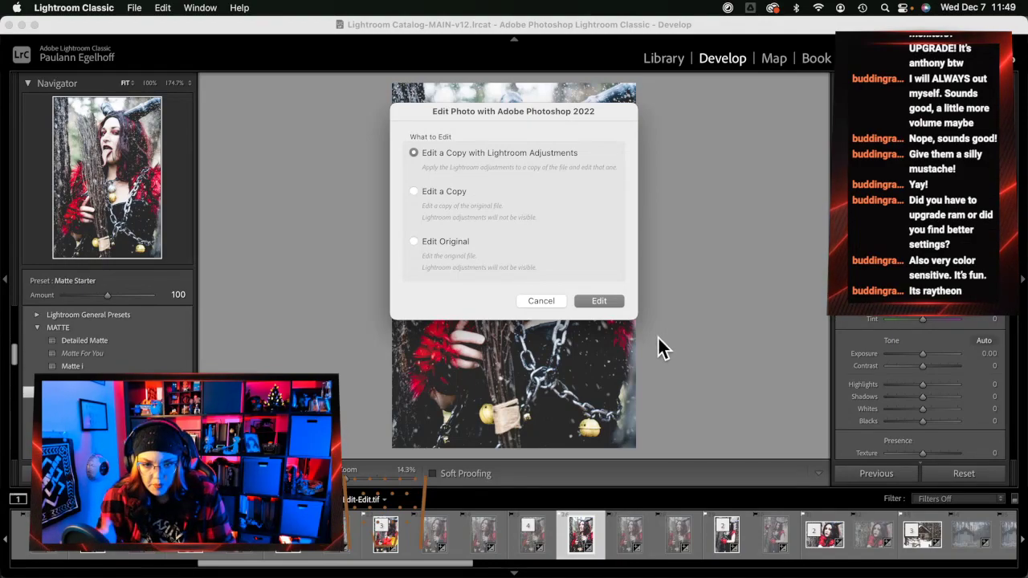
left_click(600, 302)
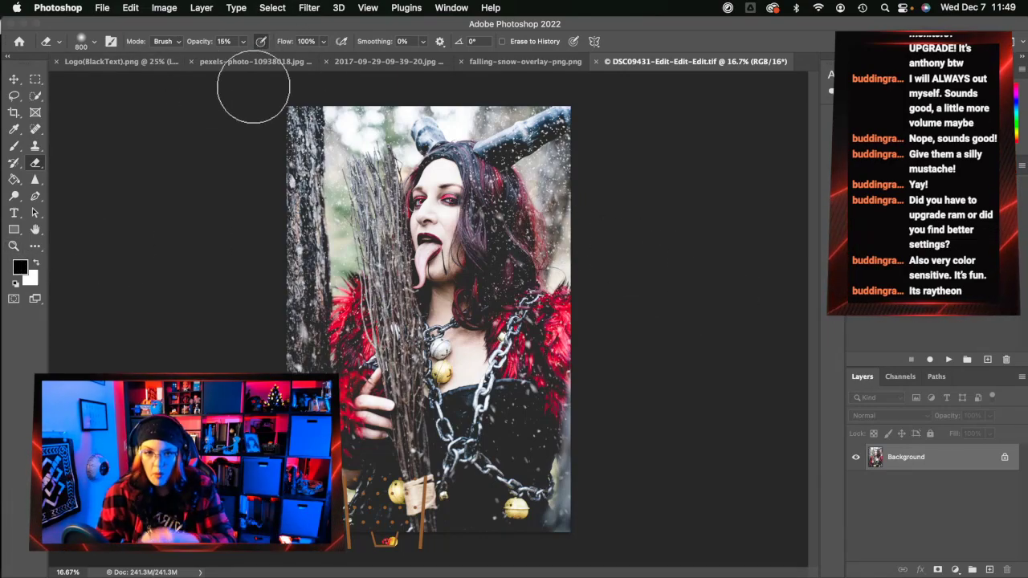
- Copy the camera logo from Logo(BlackText).png and paste it into the DSC09431-Edit-Edit-Edit.tif portrait as a new layer
left_click(137, 62)
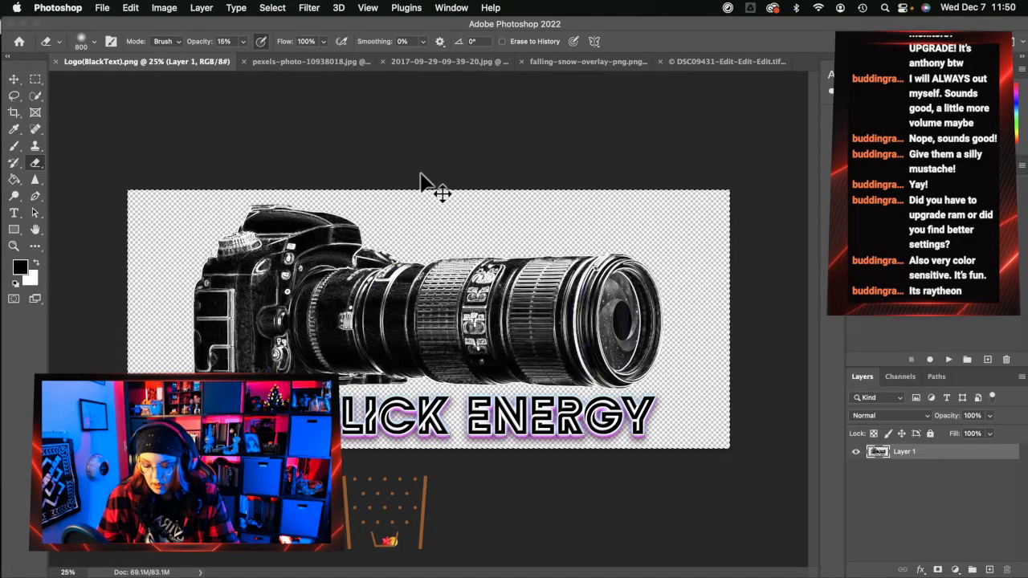
left_click(716, 62)
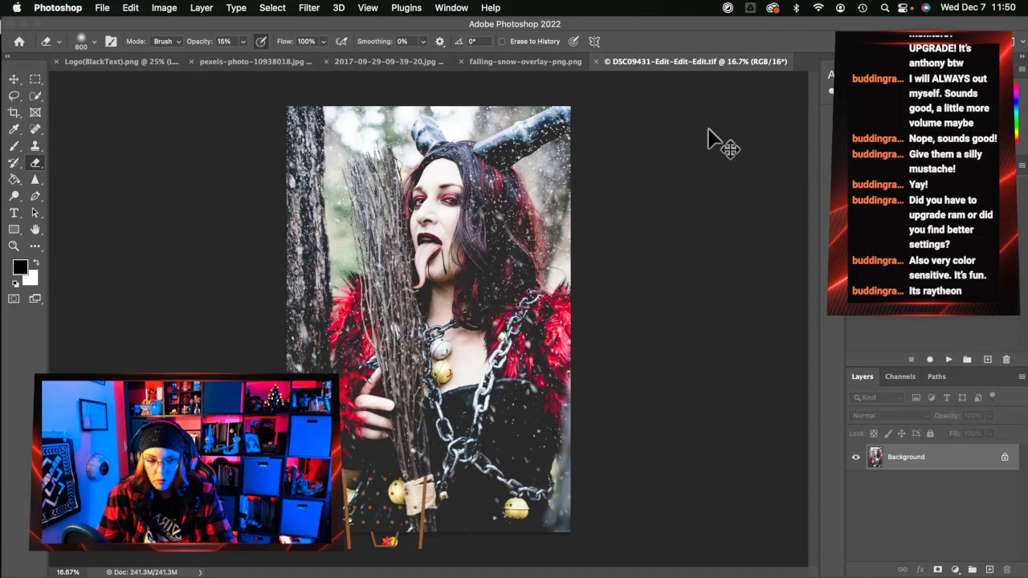
left_click_drag(708, 138, 710, 128)
- Scale the logo proportionally to 90.11% so it spans the portrait's width, and move it to the photo's bottom edge
key("super+t")
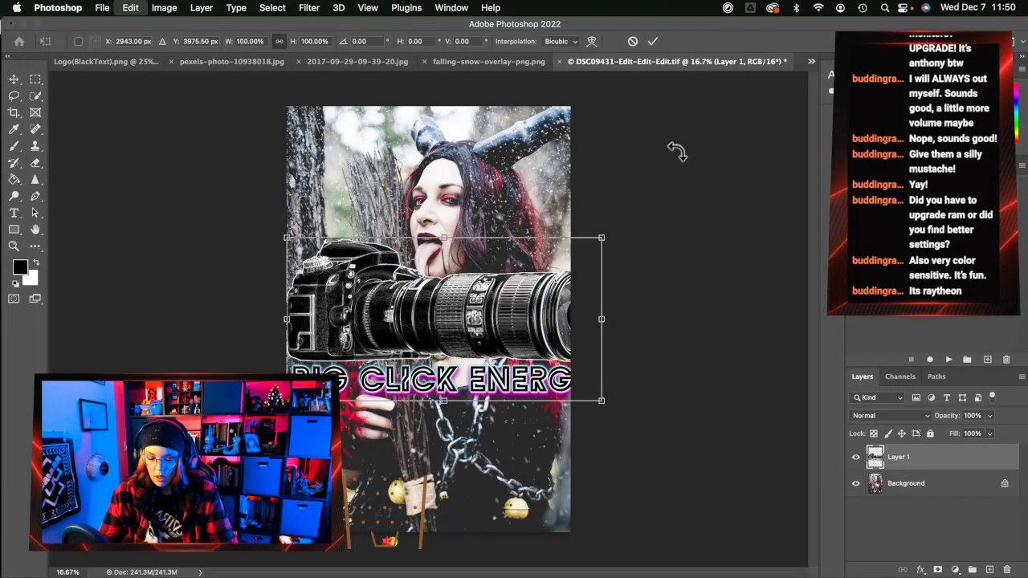
left_click_drag(604, 234, 569, 255)
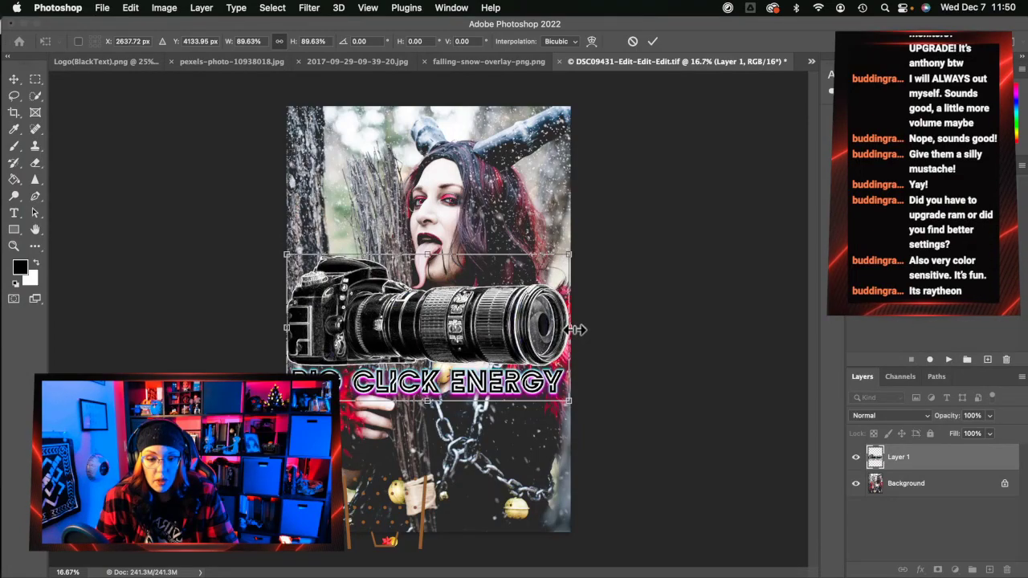
left_click_drag(578, 330, 581, 328)
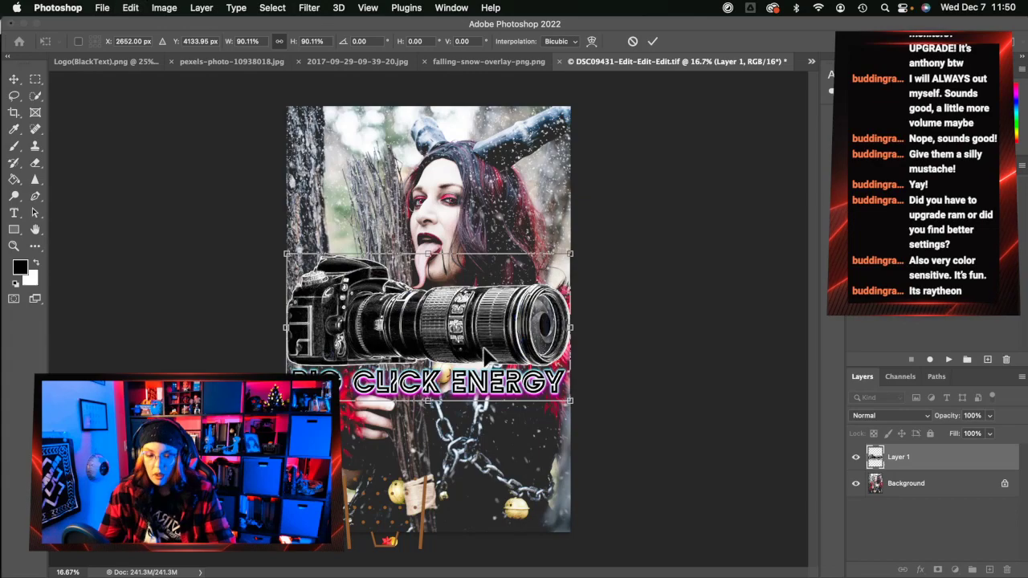
left_click_drag(456, 347, 455, 478)
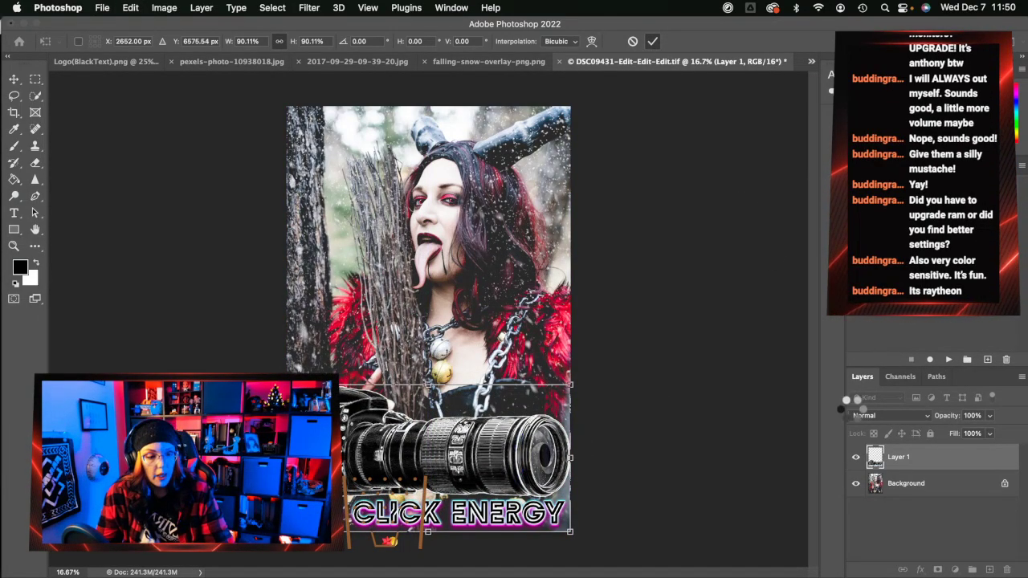
- Set the logo layer's blending mode to Linear Dodge (Add)
key("e")
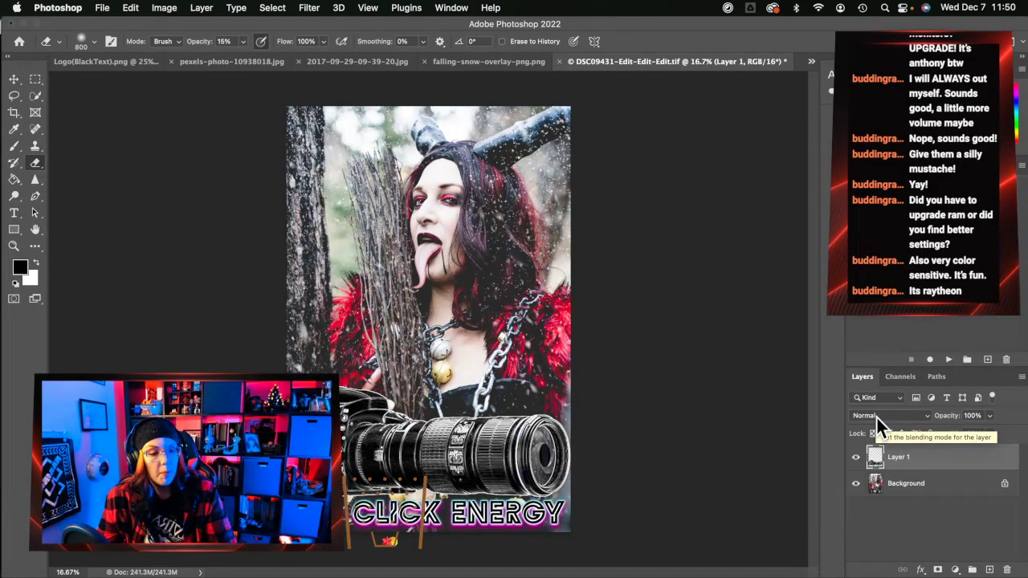
left_click(876, 416)
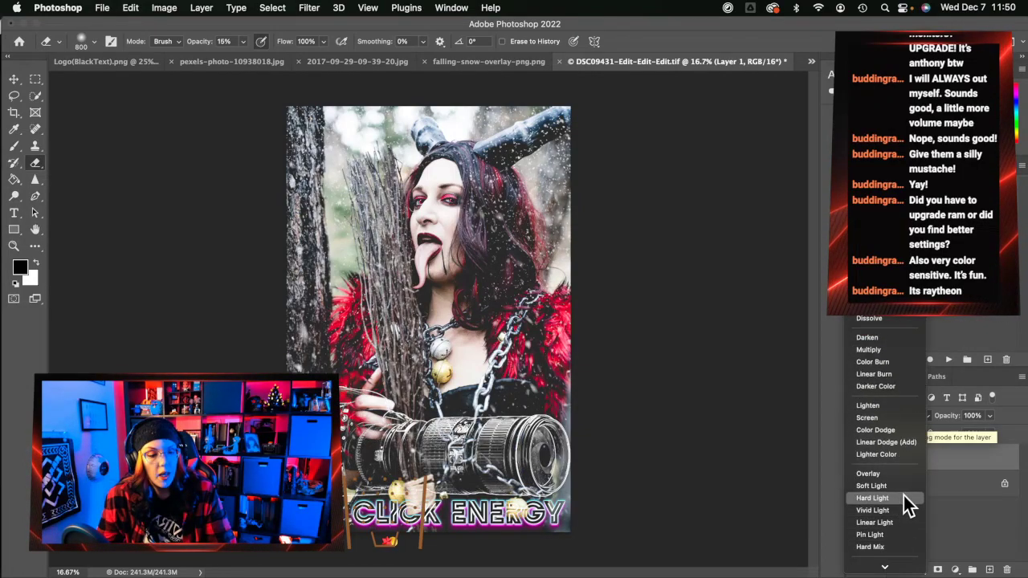
left_click(906, 442)
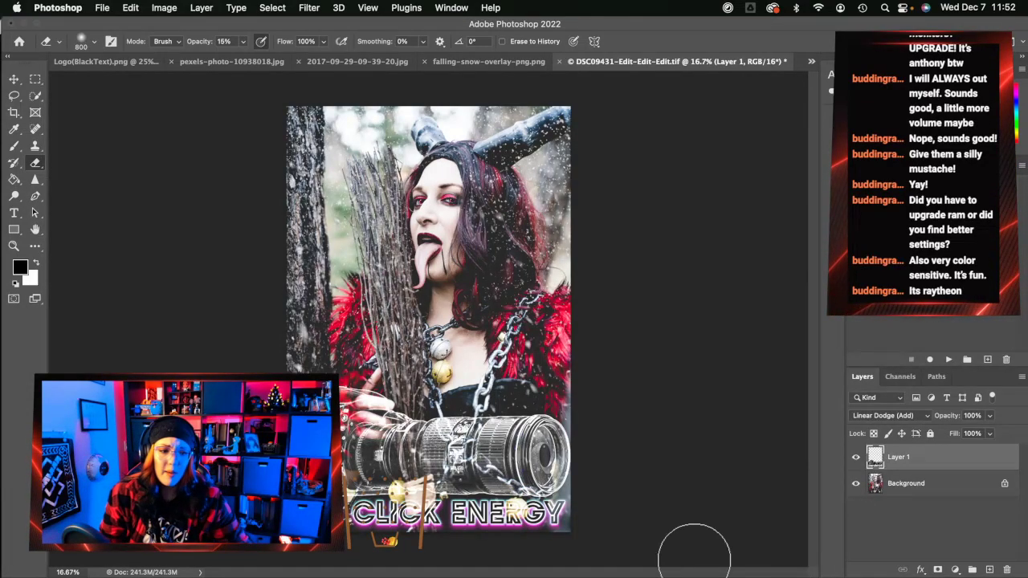
- Lower the logo layer's opacity to 25% and its fill to 43%
left_click(989, 415)
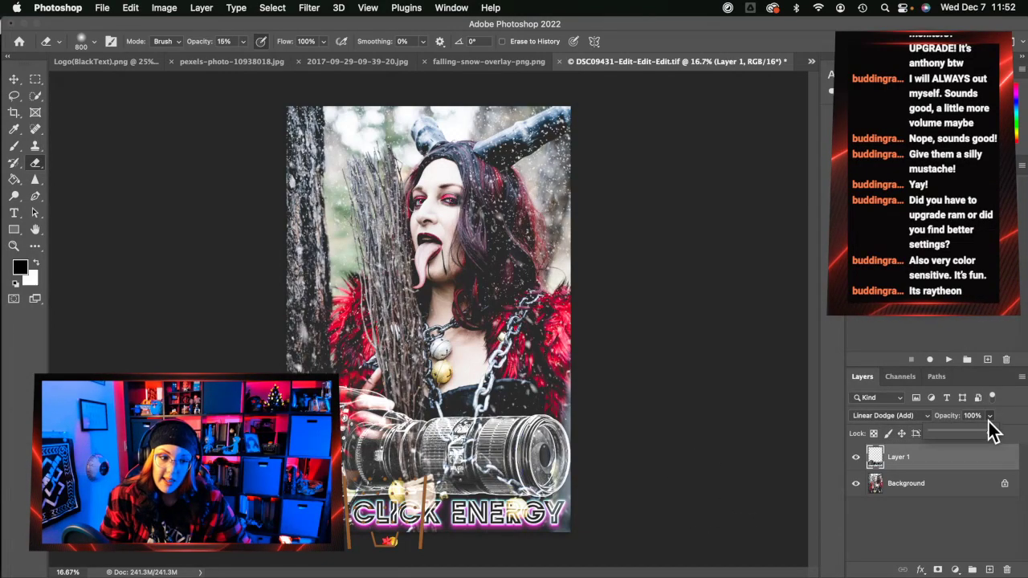
left_click_drag(993, 435, 953, 427)
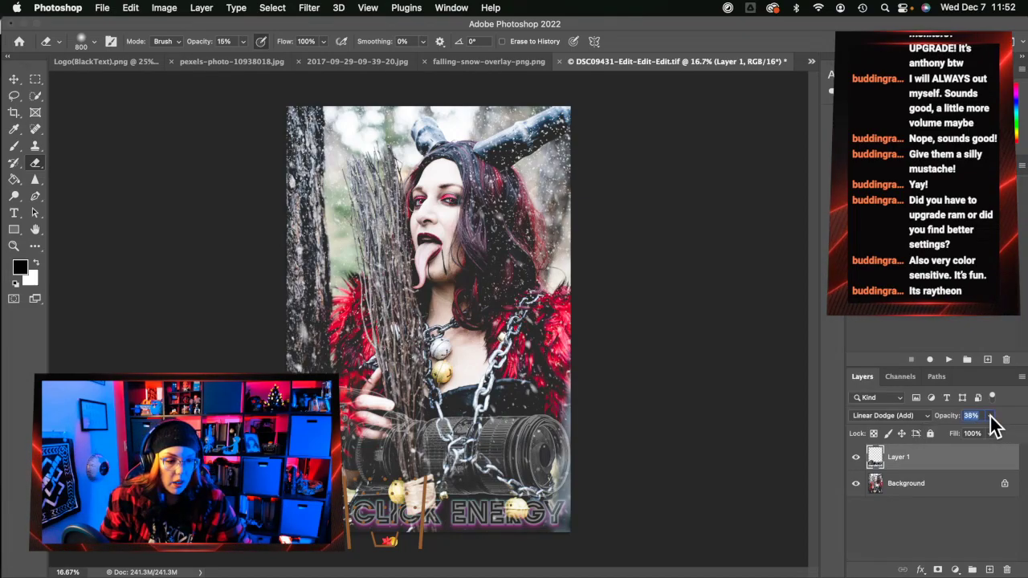
left_click(989, 434)
left_click_drag(966, 444, 961, 444)
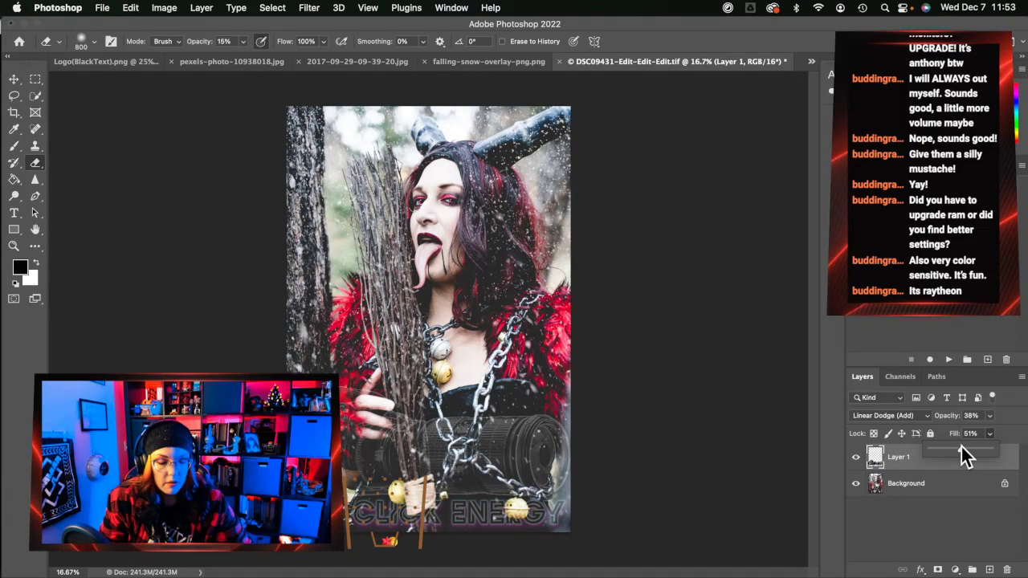
left_click(990, 434)
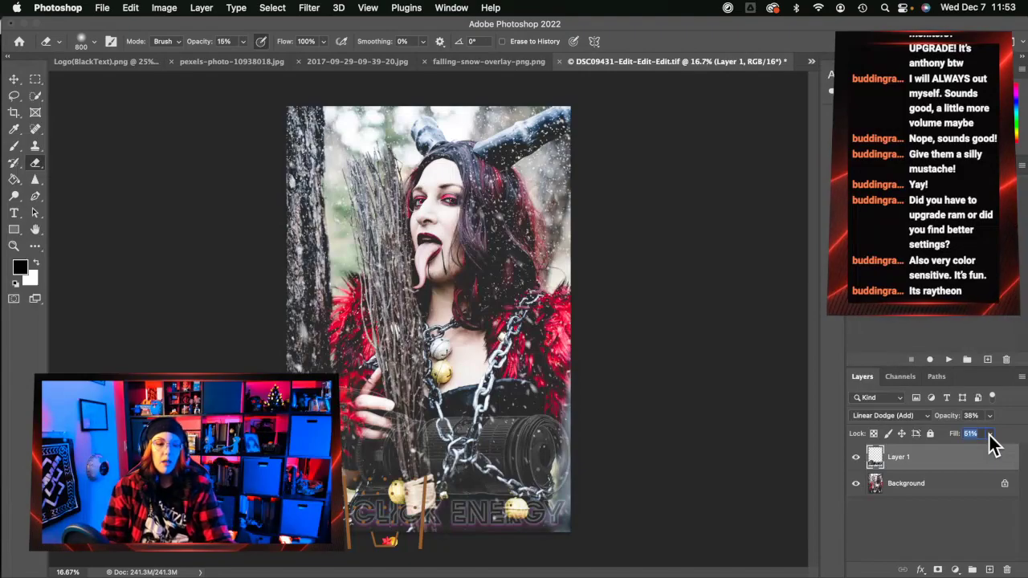
left_click(989, 416)
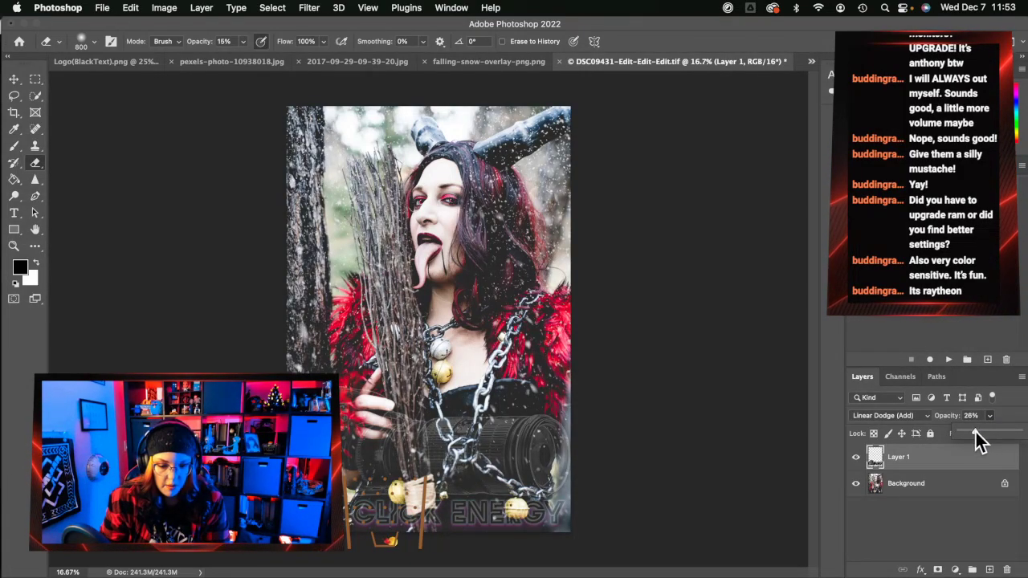
mouse_move(975, 431)
left_mouse_down()
mouse_move(993, 443)
mouse_move(987, 459)
mouse_move(991, 434)
left_mouse_up()
left_click(991, 438)
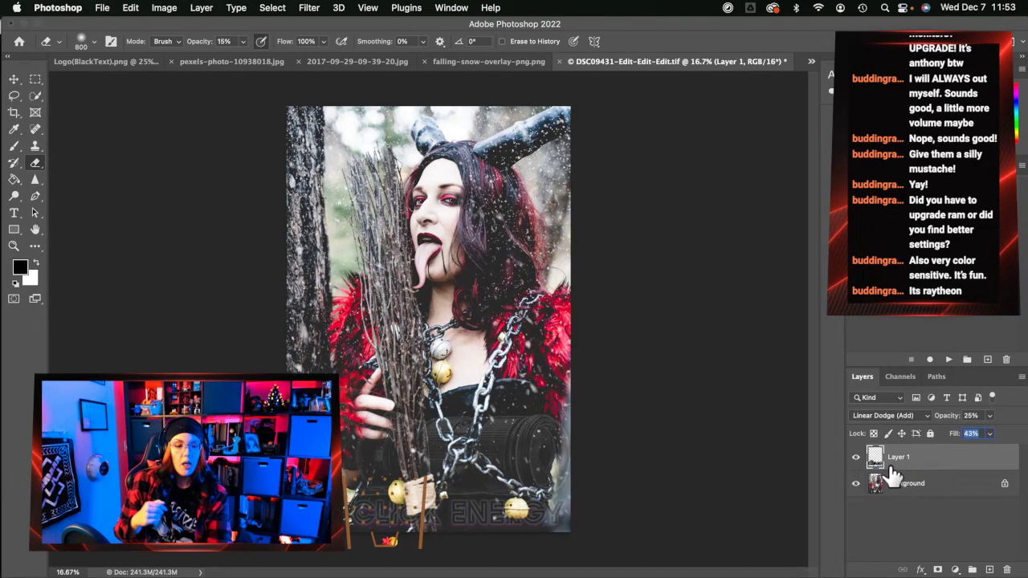
left_click(989, 433)
- Preview other blending modes for the logo layer, keep Linear Dodge (Add), and set its fill to 39%
left_click(890, 418)
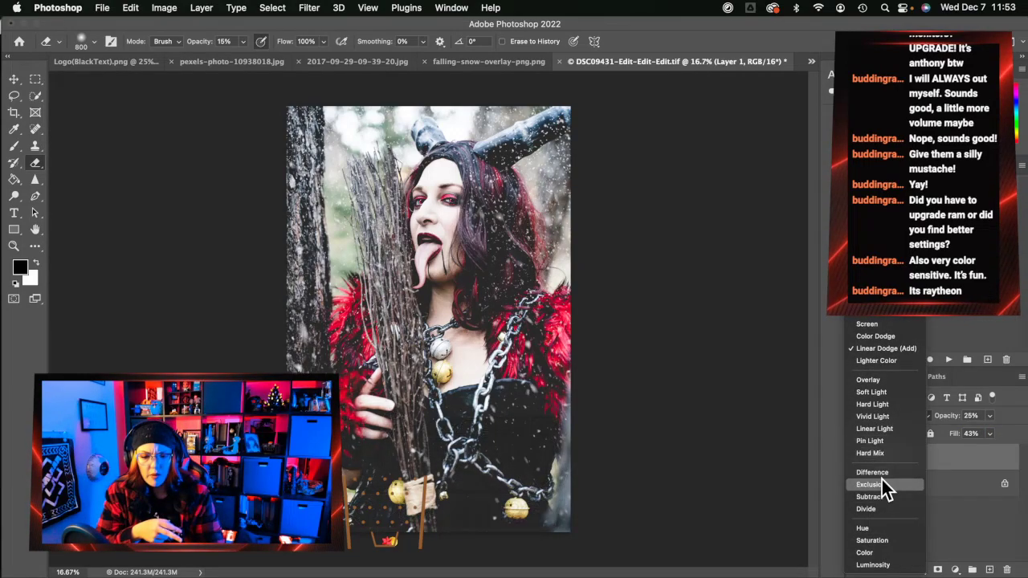
left_click(893, 347)
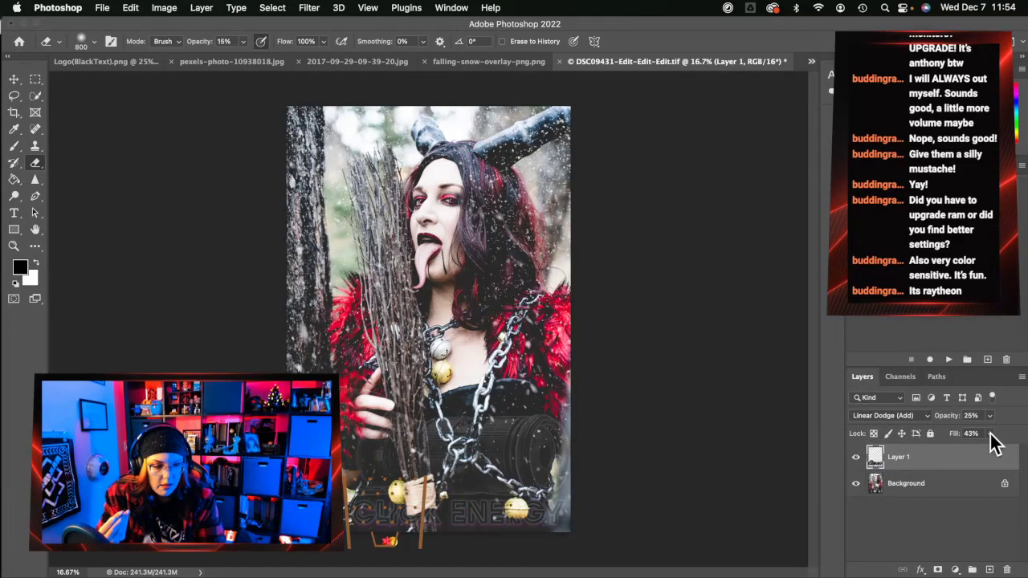
left_click_drag(990, 434, 982, 459)
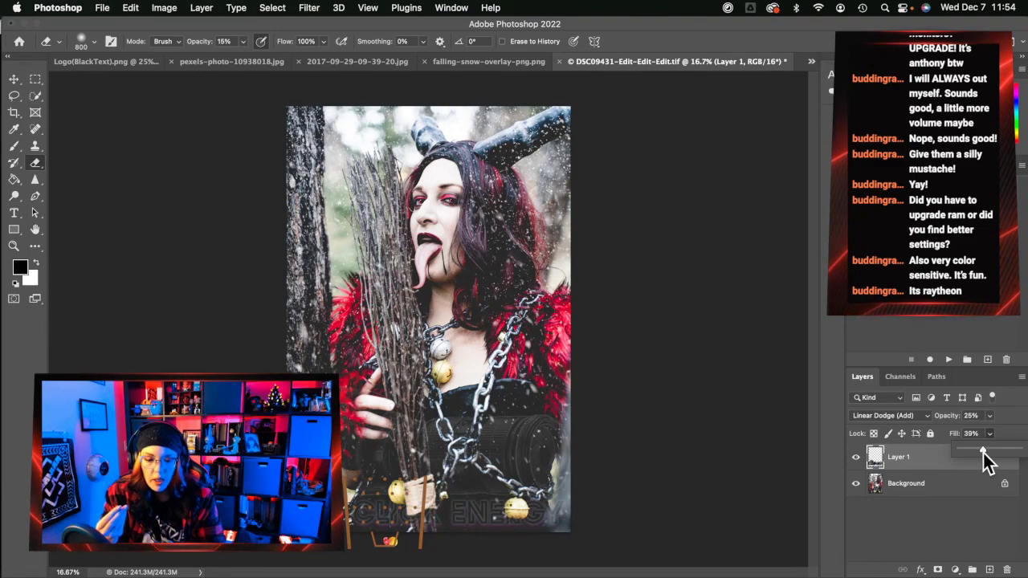
left_click(995, 445)
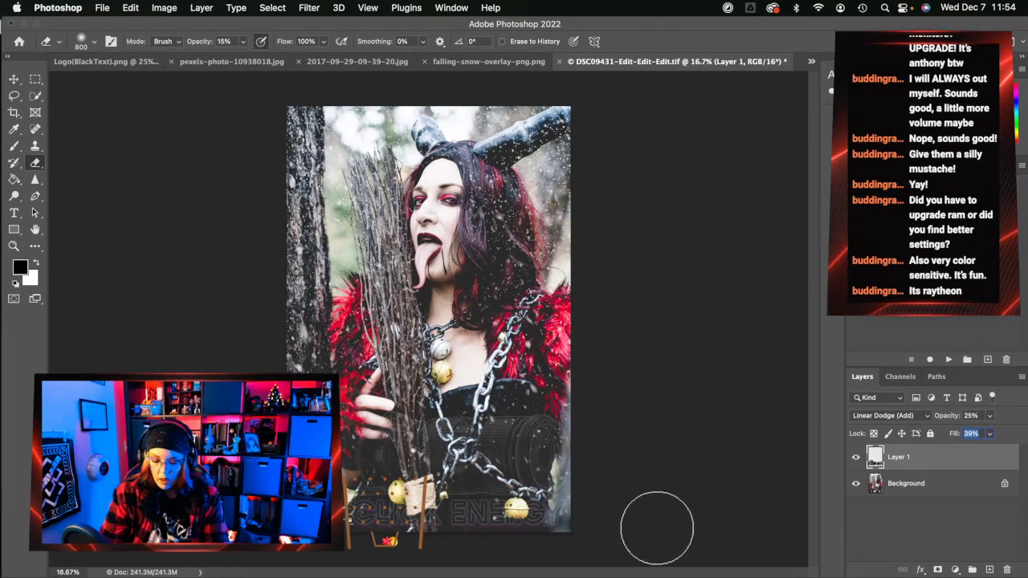
- Try the logo across the upper half of the portrait at its full width, and move it back to the bottom edge
key("super+t")
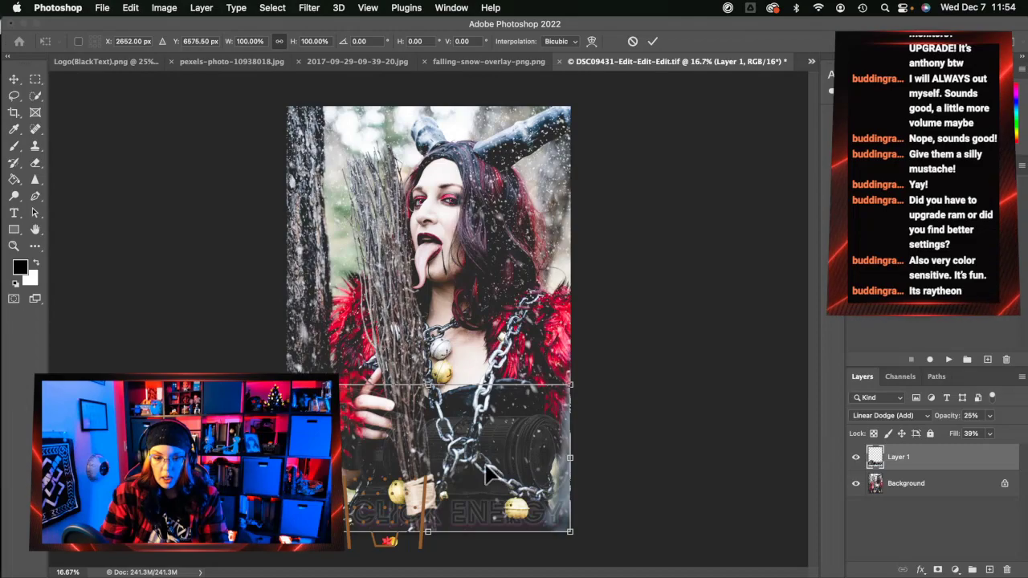
left_click_drag(486, 494, 466, 272)
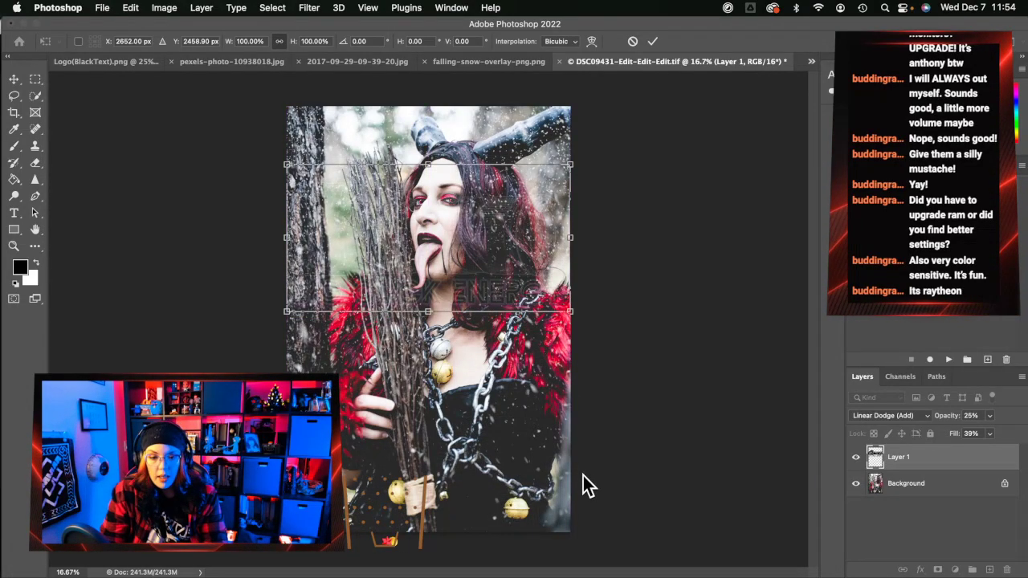
left_click_drag(452, 258, 446, 482)
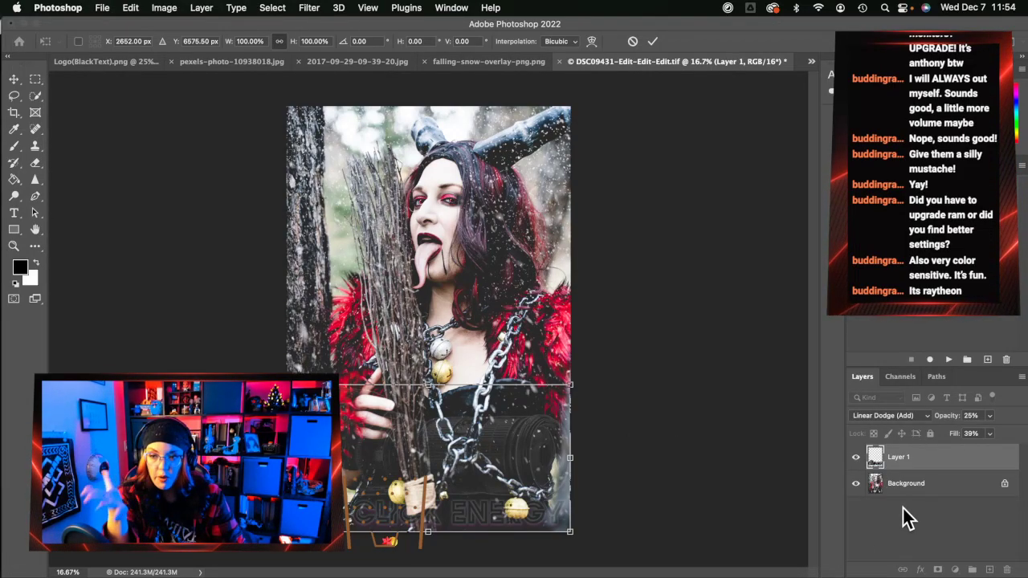
- End the logo transform and flatten the image so the logo merges into the Background layer
right_click(956, 487)
key("Escape")
key("e")
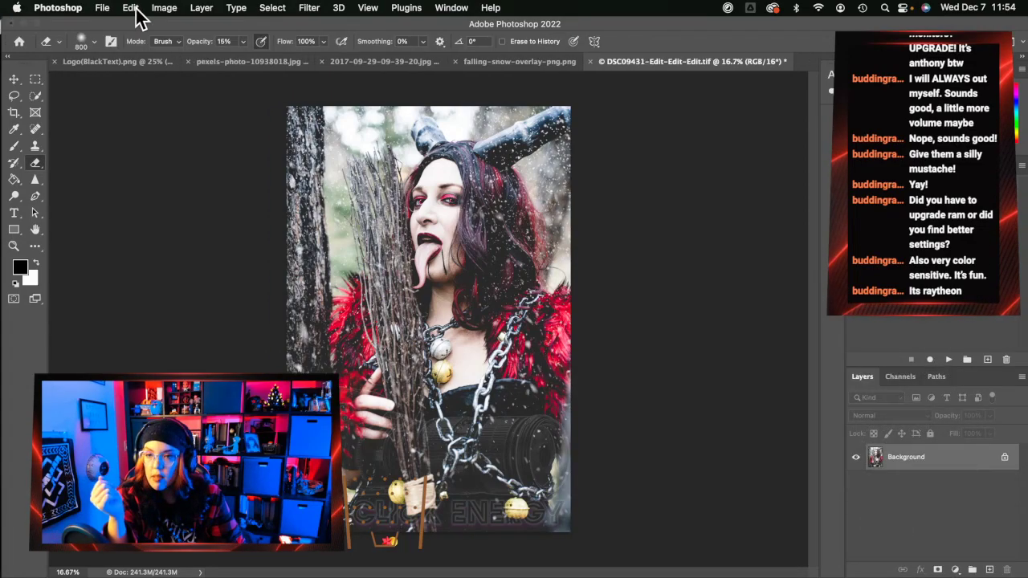
left_click(102, 10)
mouse_move(146, 196)
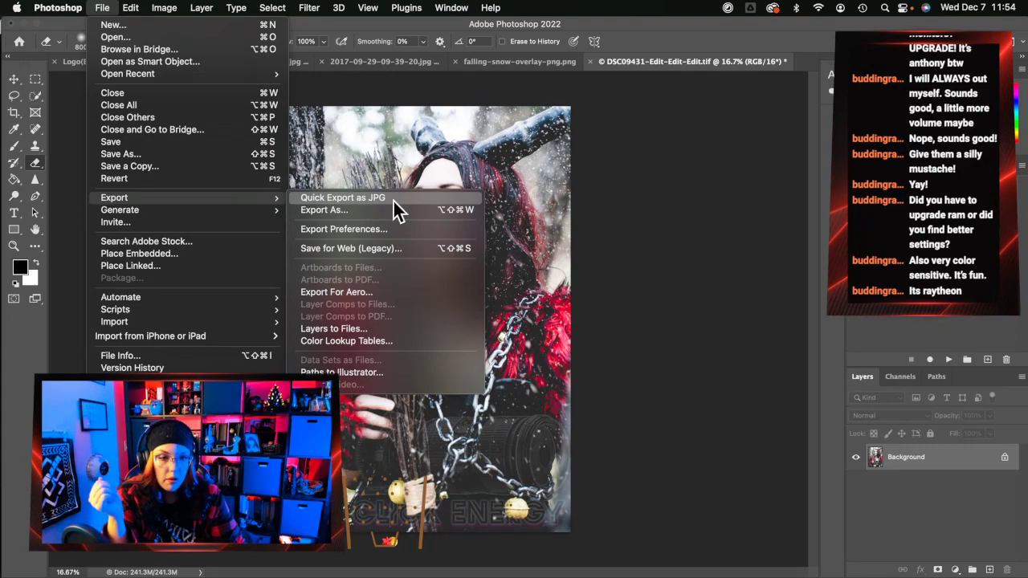
left_click(661, 201)
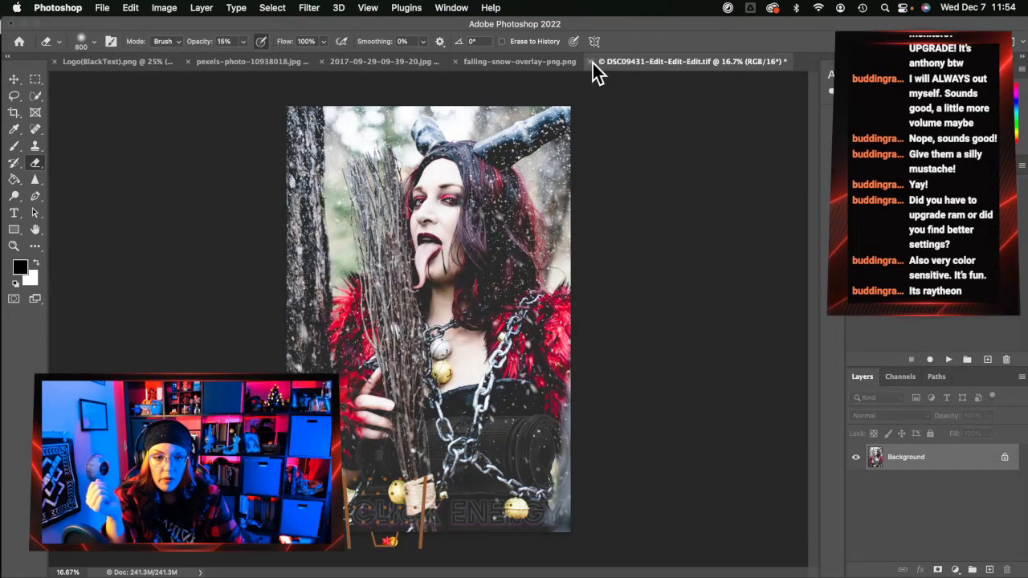
- Close the DSC09431 portrait and the three snow image files, keep Logo(BlackText).png open, and minimize Photoshop to return to Lightroom Classic
left_click(592, 63)
left_click(556, 257)
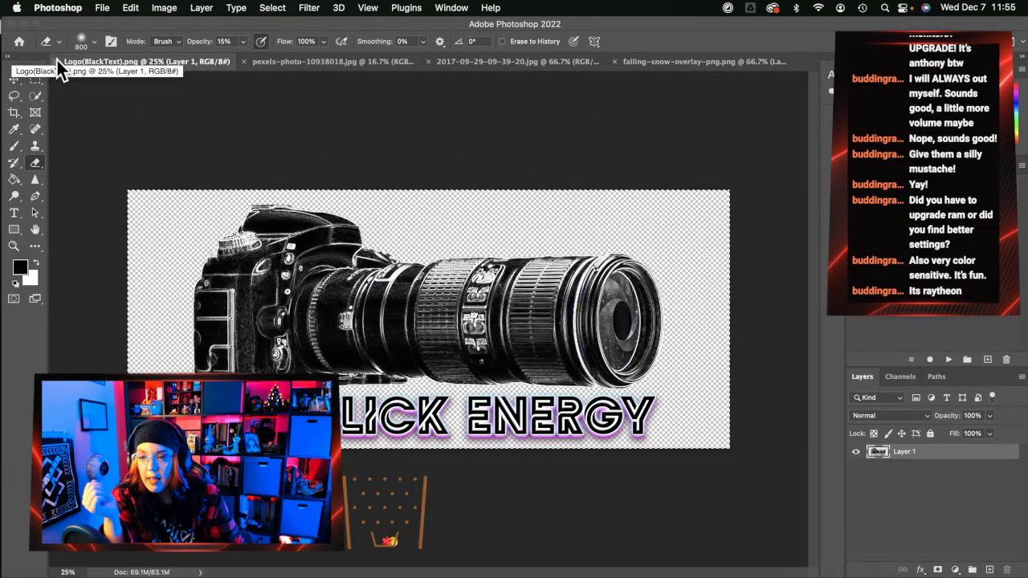
left_click(244, 61)
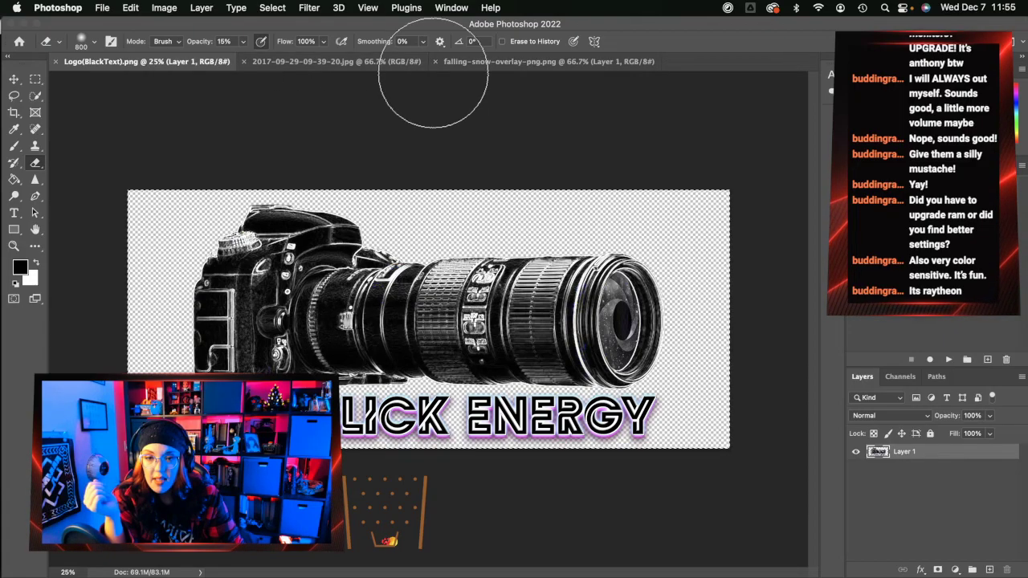
left_click(244, 62)
left_click(245, 62)
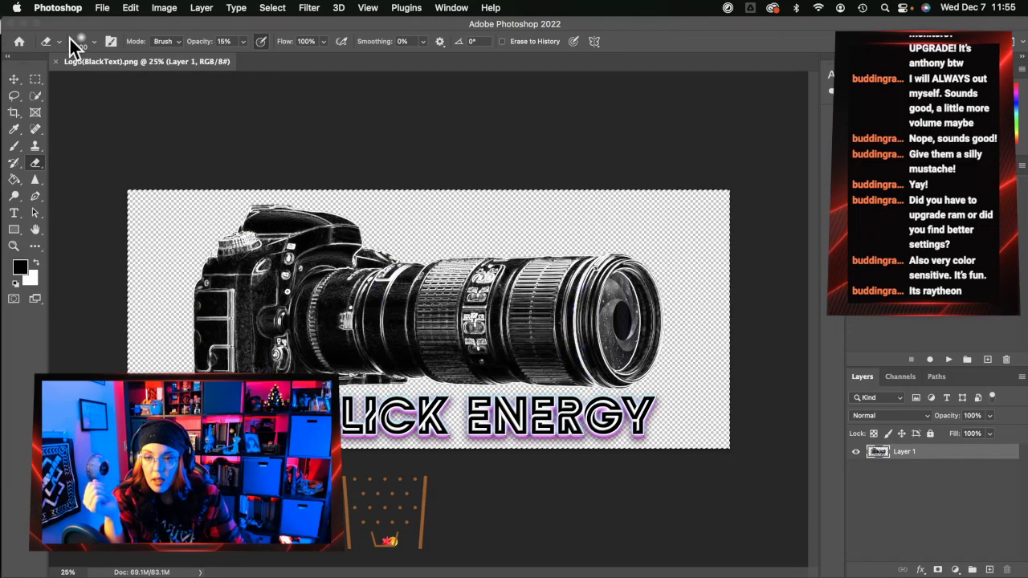
left_click(22, 25)
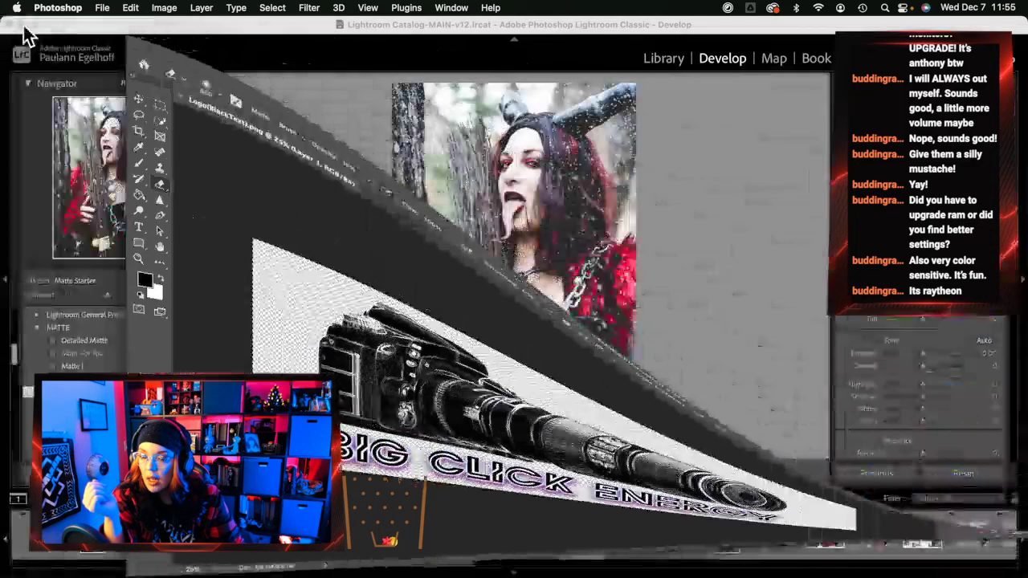